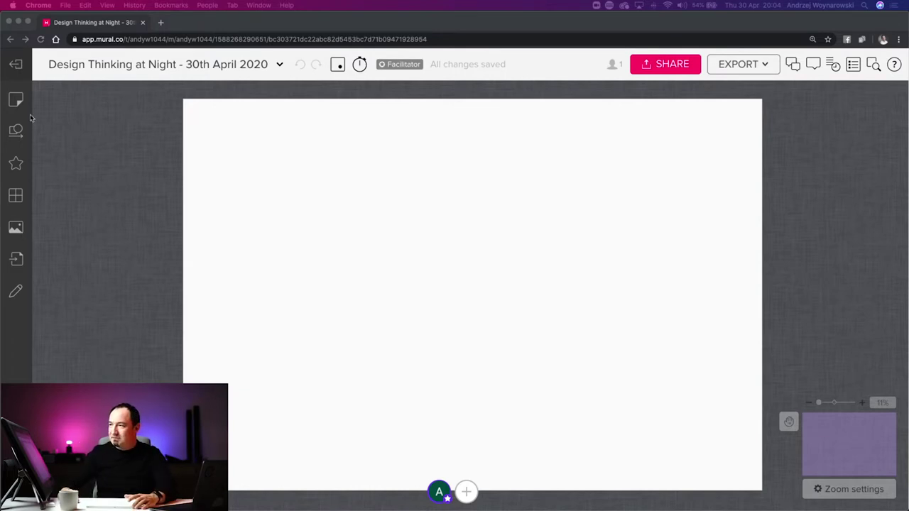
Visit the mural.co homepage in a new browser tab, then close that tab.
{"action": "left_click", "coordinate": [162, 24]}
{"action": "type", "text": "mural.co"}
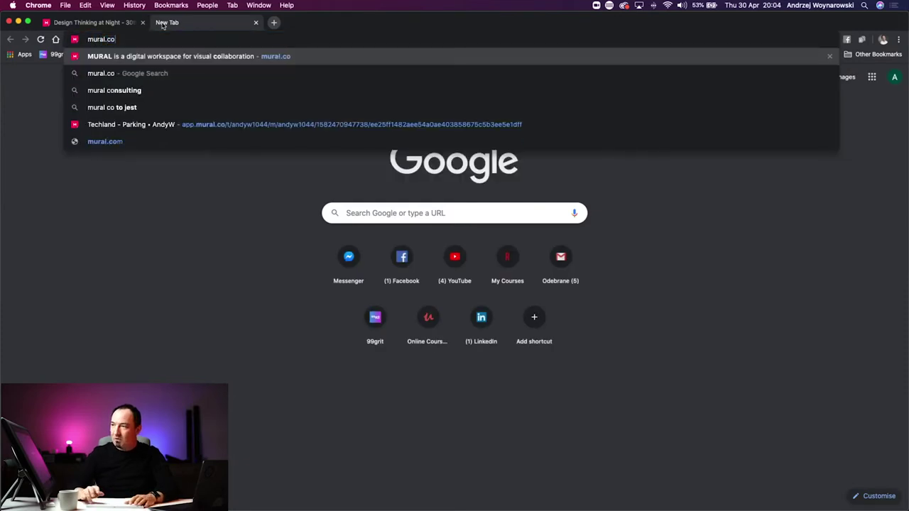
{"action": "key", "text": "Return"}
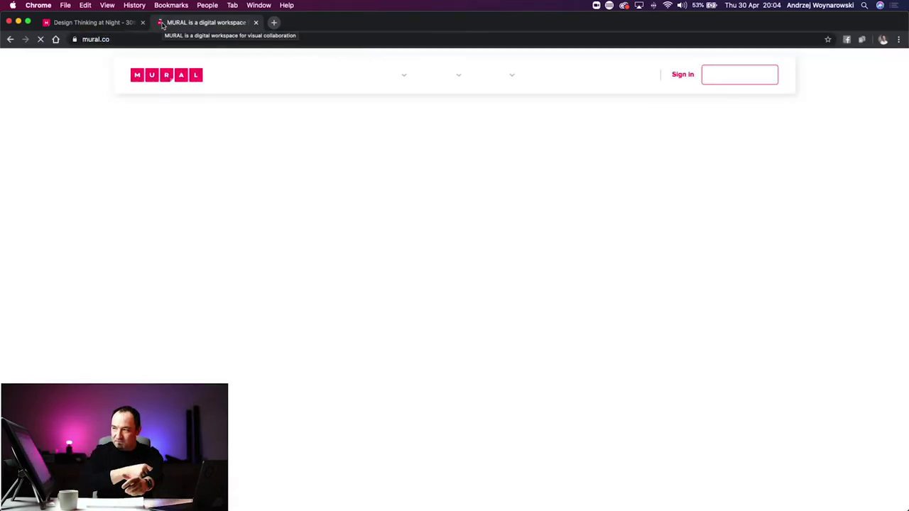
{"action": "left_click", "coordinate": [136, 40]}
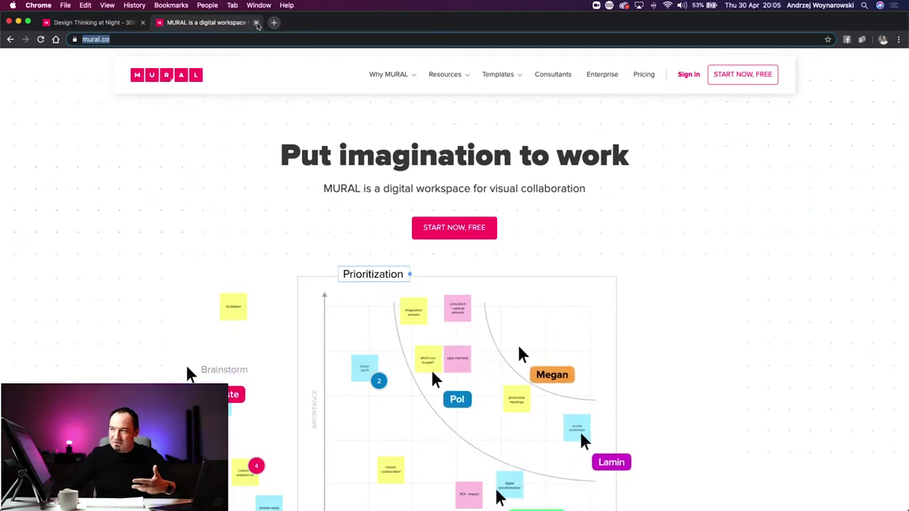
{"action": "key", "text": "super+w"}
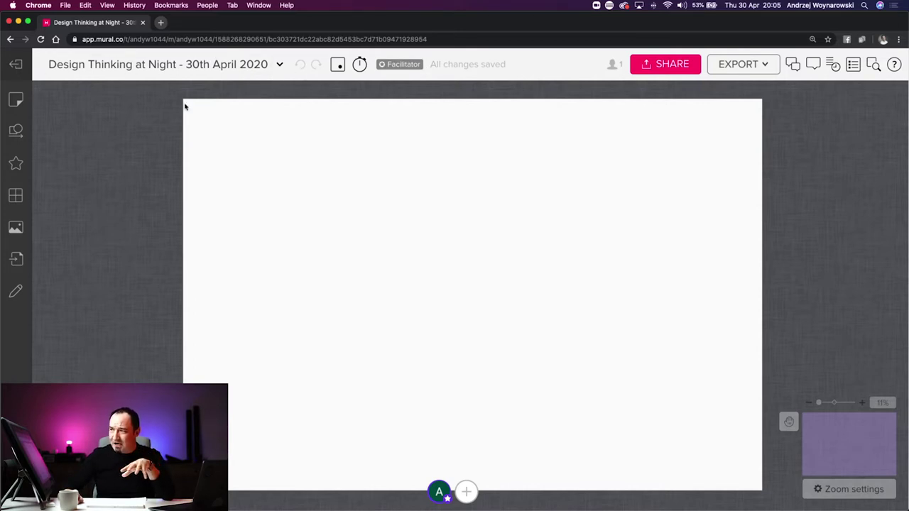
Leave the current mural and create a new blank mural in the open room Design Thinking At Night April 23.
{"action": "left_click", "coordinate": [16, 65]}
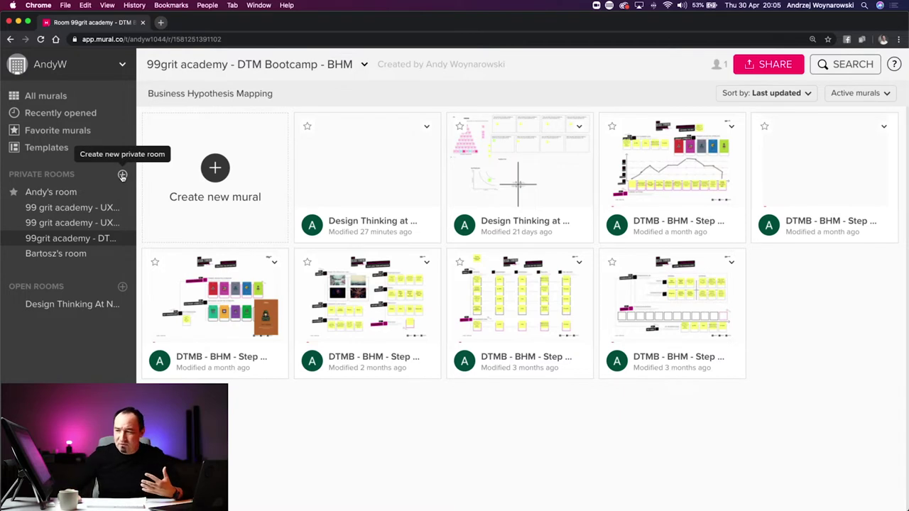
{"action": "left_click", "coordinate": [71, 305]}
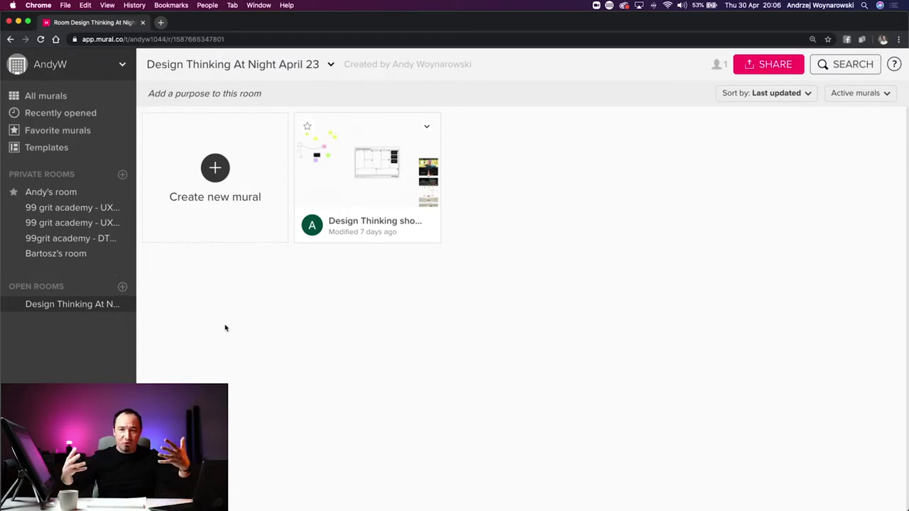
{"action": "left_click", "coordinate": [215, 168]}
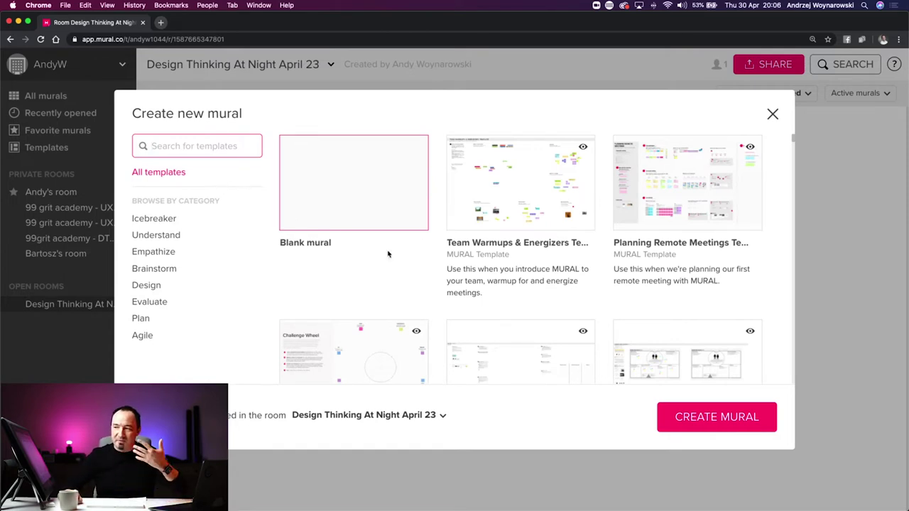
{"action": "scroll", "coordinate": [467, 277], "scroll_direction": "down", "scroll_amount": 2}
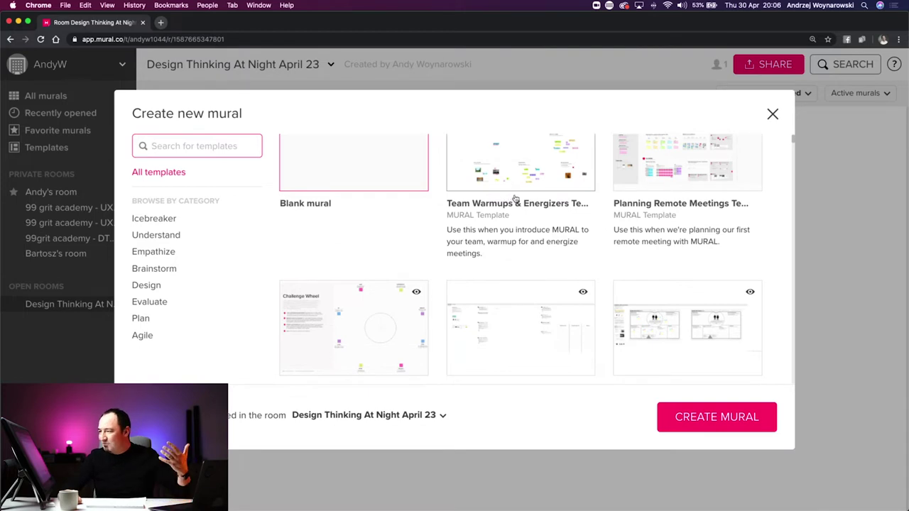
{"action": "scroll", "coordinate": [517, 197], "scroll_direction": "down", "scroll_amount": 5}
{"action": "scroll", "coordinate": [489, 227], "scroll_direction": "down", "scroll_amount": 7}
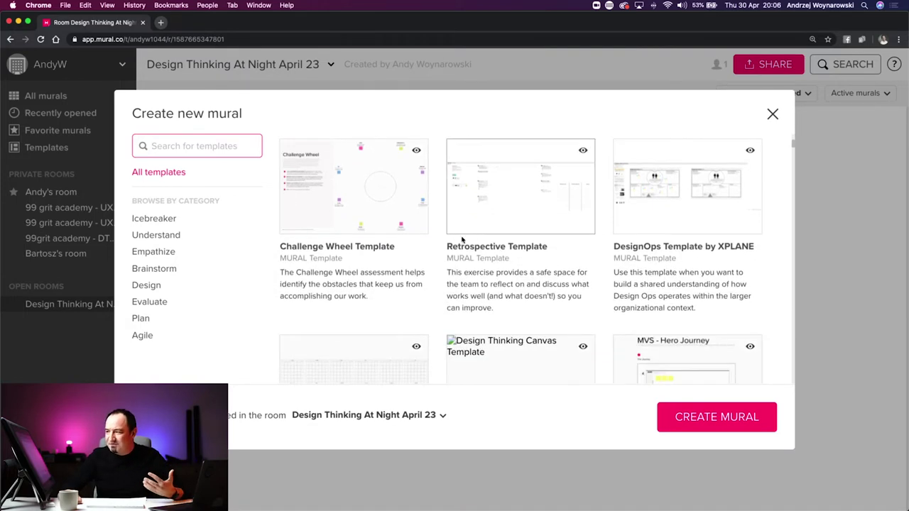
{"action": "scroll", "coordinate": [483, 234], "scroll_direction": "down", "scroll_amount": 10}
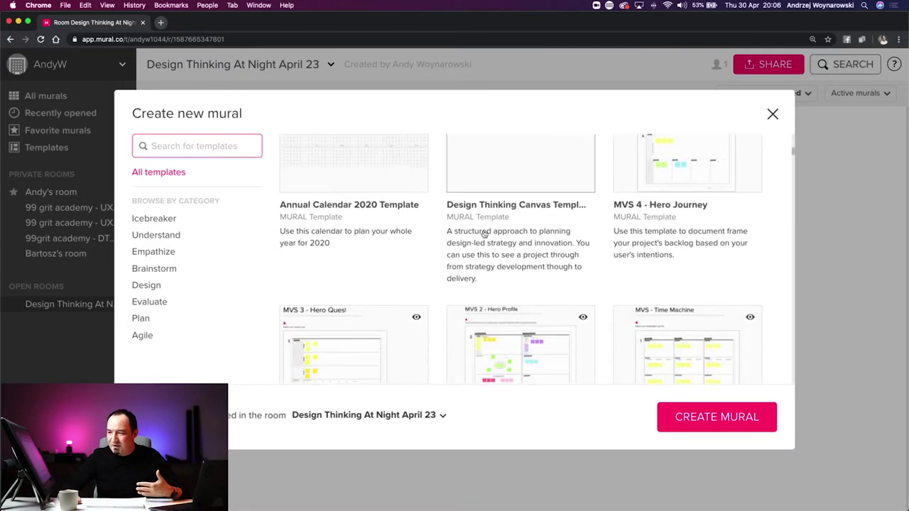
{"action": "scroll", "coordinate": [485, 234], "scroll_direction": "down", "scroll_amount": 2}
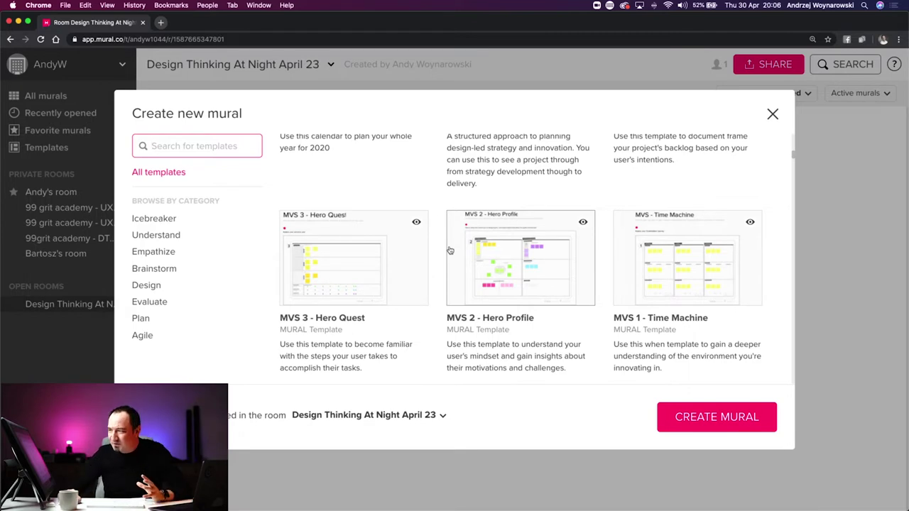
{"action": "scroll", "coordinate": [525, 259], "scroll_direction": "up", "scroll_amount": 10}
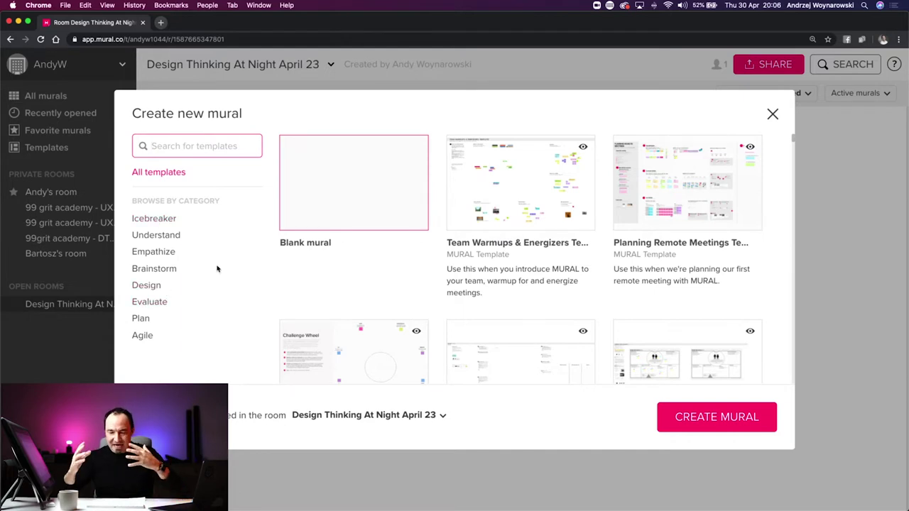
{"action": "left_click", "coordinate": [361, 190]}
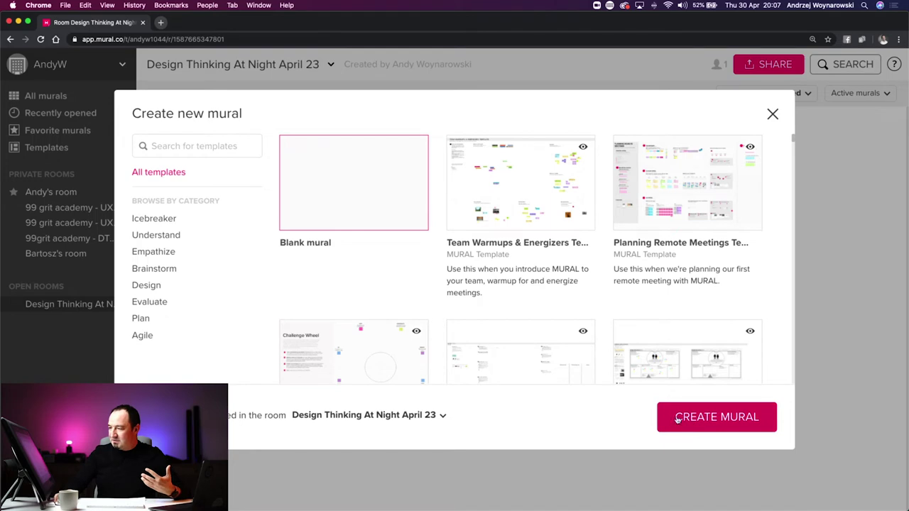
{"action": "left_click", "coordinate": [719, 424]}
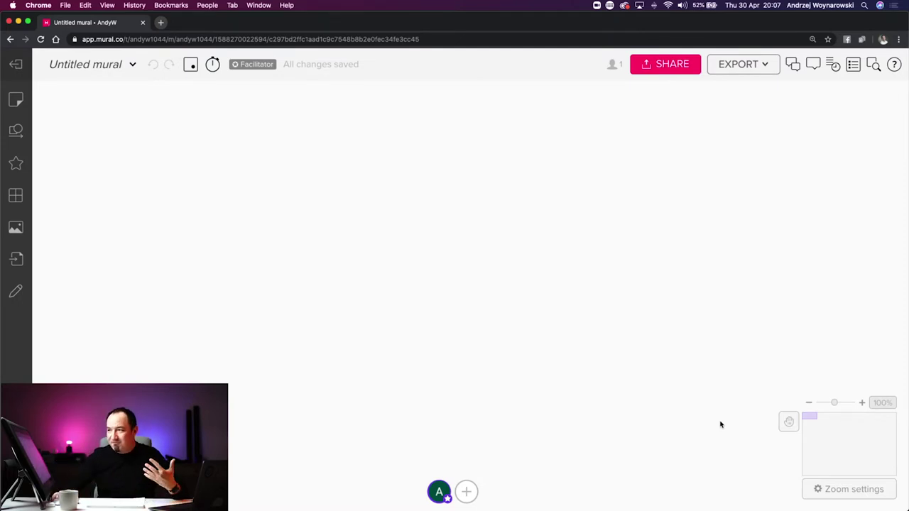
Rename the untitled mural as "Design Thinking at Night - 30th April 2020".
{"action": "left_click", "coordinate": [82, 68]}
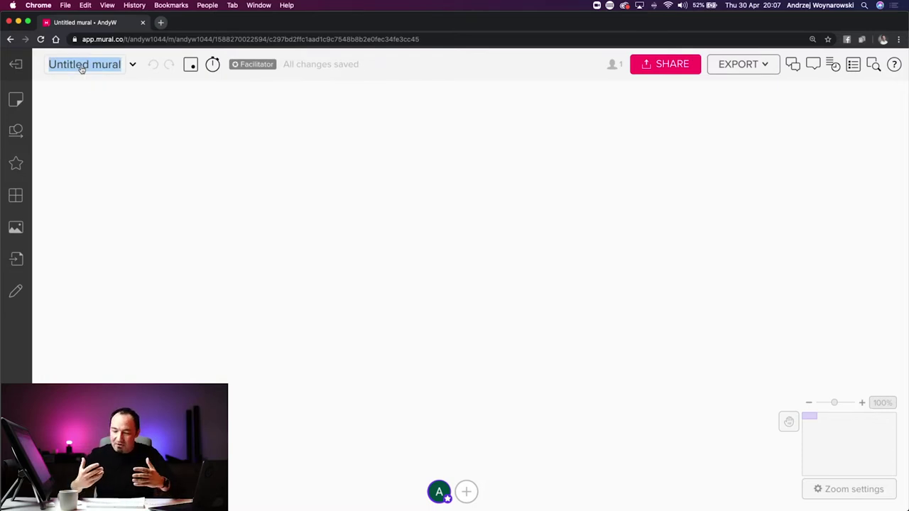
{"action": "type", "text": "Design T"}
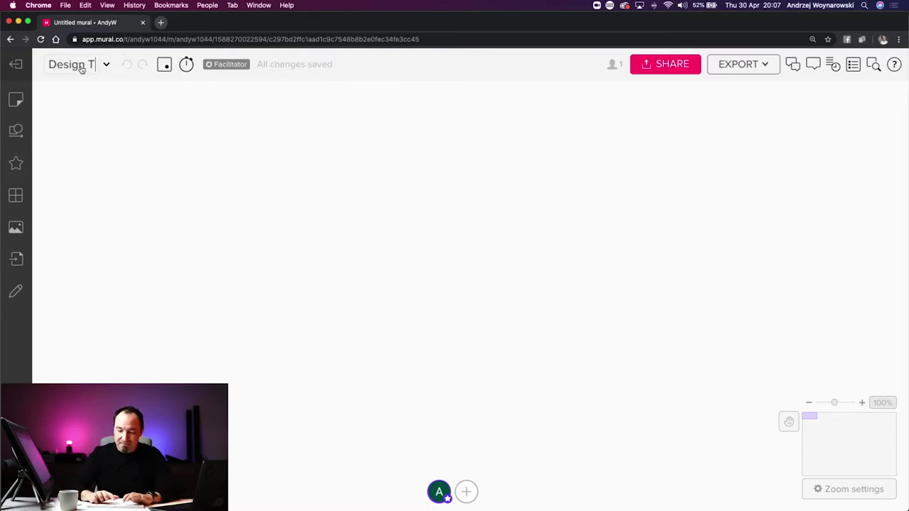
{"action": "type", "text": "hinking at Night - "}
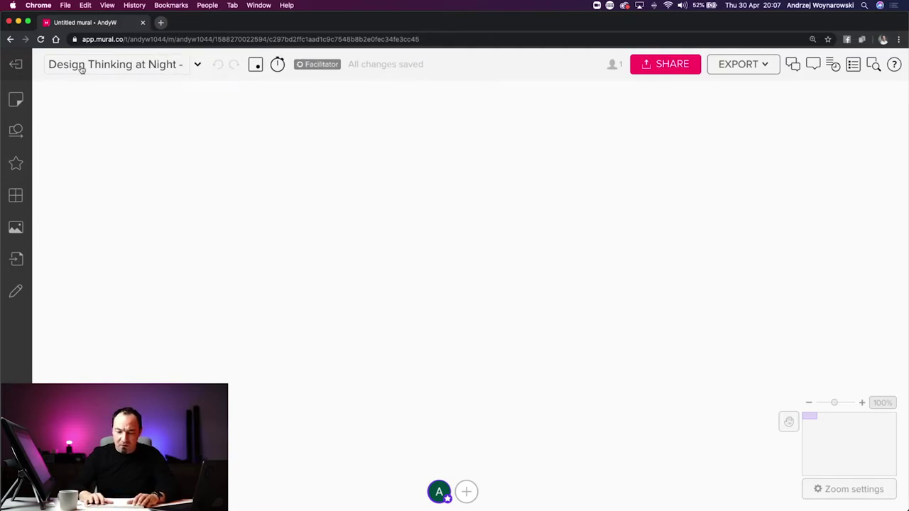
{"action": "type", "text": "30th A"}
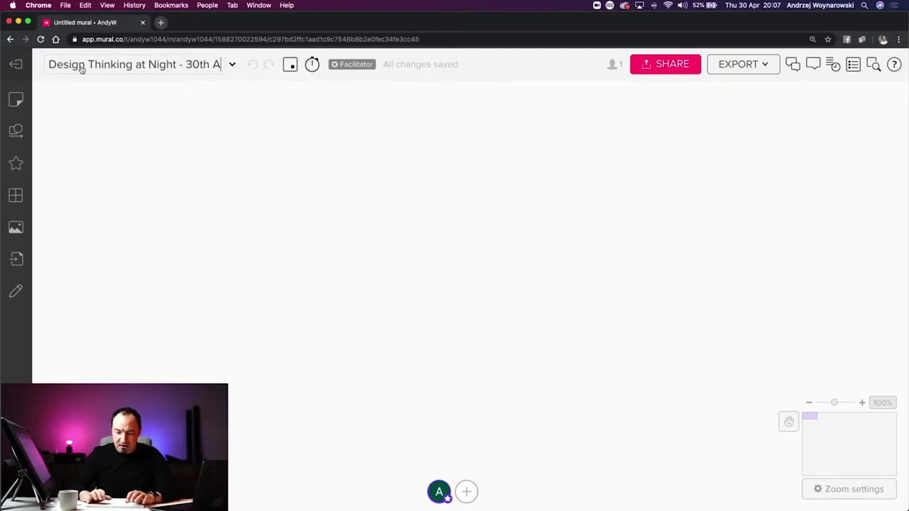
{"action": "type", "text": "pril 2020"}
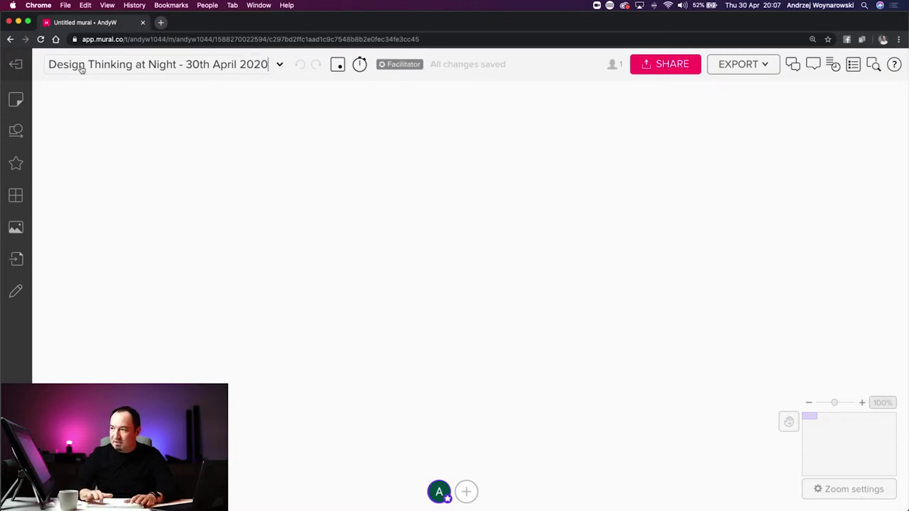
{"action": "key", "text": "Return"}
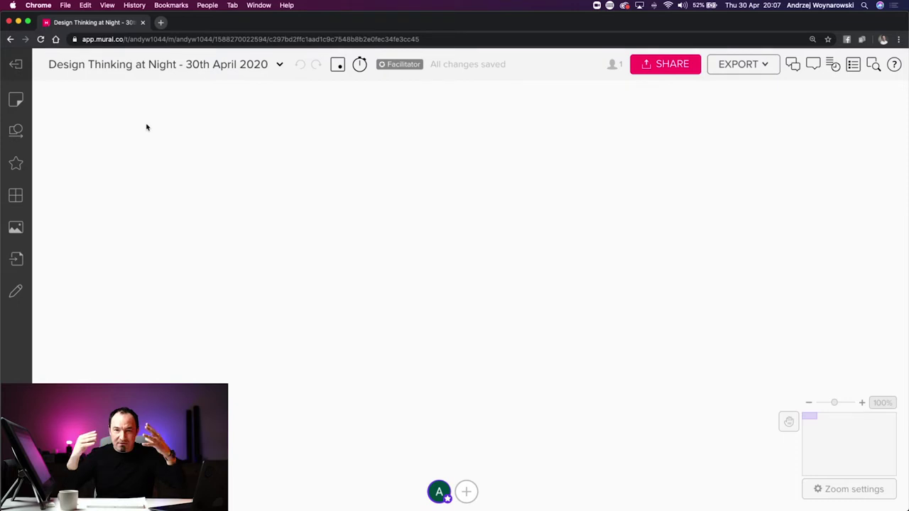
{"action": "left_click", "coordinate": [280, 65]}
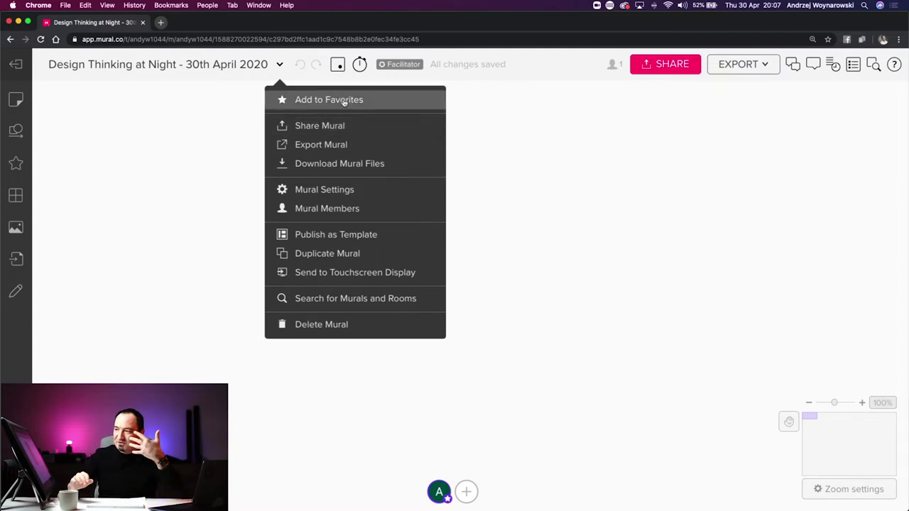
{"action": "left_click", "coordinate": [236, 185]}
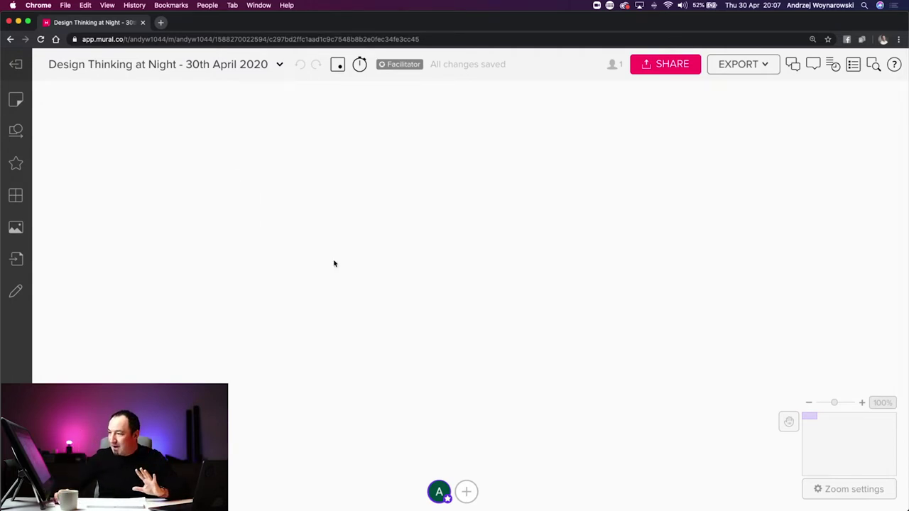
Zoom out to 11% and pan until the whole mural canvas fits in view.
{"action": "left_click", "coordinate": [808, 402]}
{"action": "left_click", "coordinate": [808, 403]}
{"action": "left_click", "coordinate": [808, 402]}
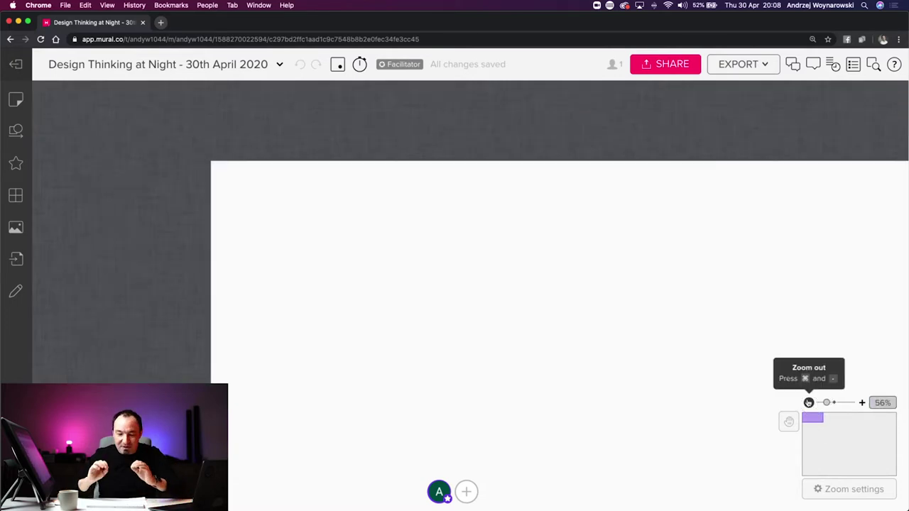
{"action": "left_click", "coordinate": [808, 403]}
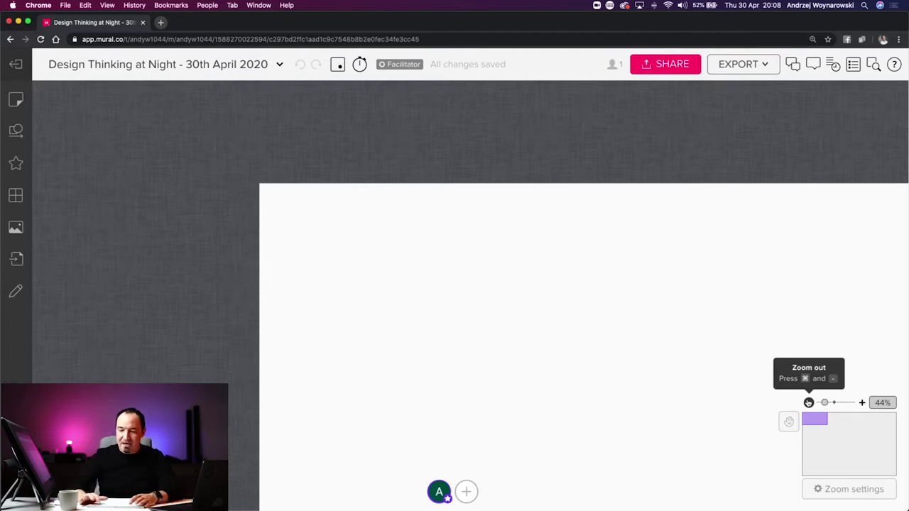
{"action": "left_click", "coordinate": [808, 403]}
{"action": "left_click", "coordinate": [808, 402]}
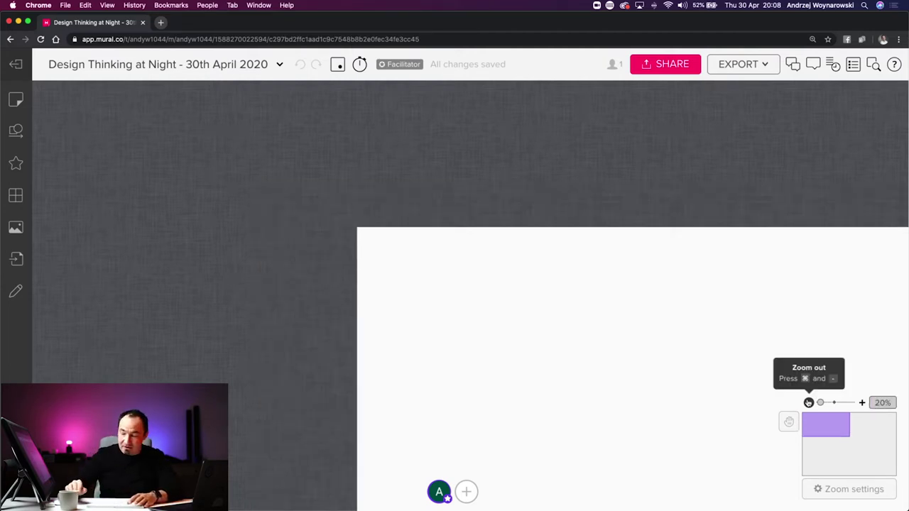
{"action": "key", "text": "space"}
{"action": "left_click_drag", "start_coordinate": [653, 336], "coordinate": [438, 229]}
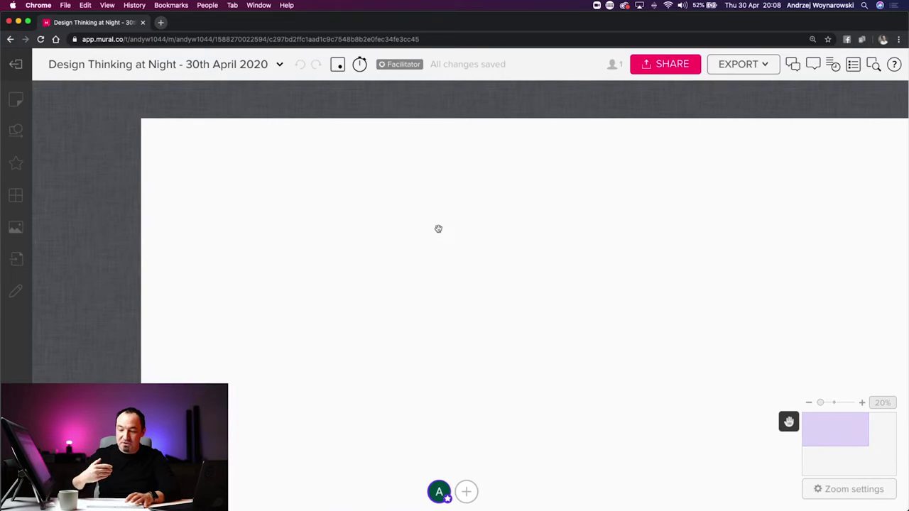
{"action": "scroll", "coordinate": [438, 229], "scroll_direction": "down", "scroll_amount": 2}
{"action": "key", "text": "space"}
{"action": "left_click_drag", "start_coordinate": [489, 280], "coordinate": [426, 211]}
{"action": "key", "text": "space"}
{"action": "key", "text": "space"}
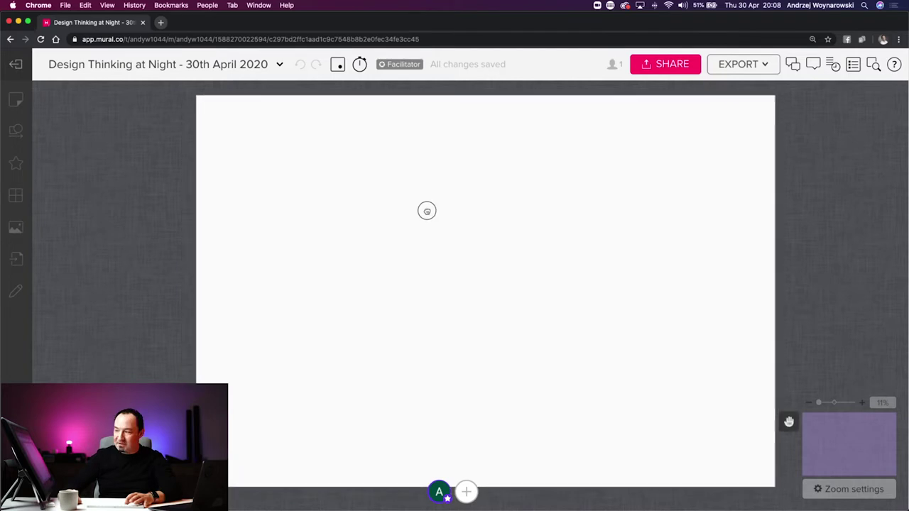
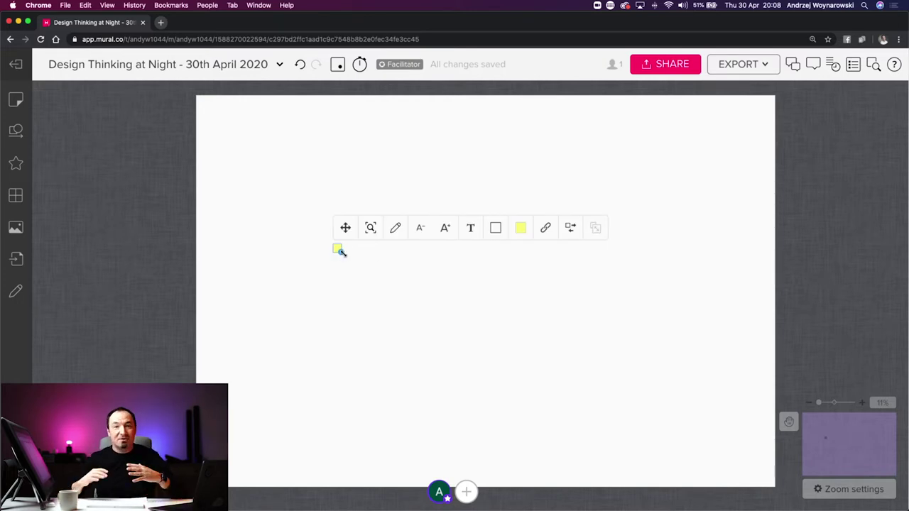
Delete the empty yellow sticky note from the canvas.
{"action": "left_click", "coordinate": [343, 283]}
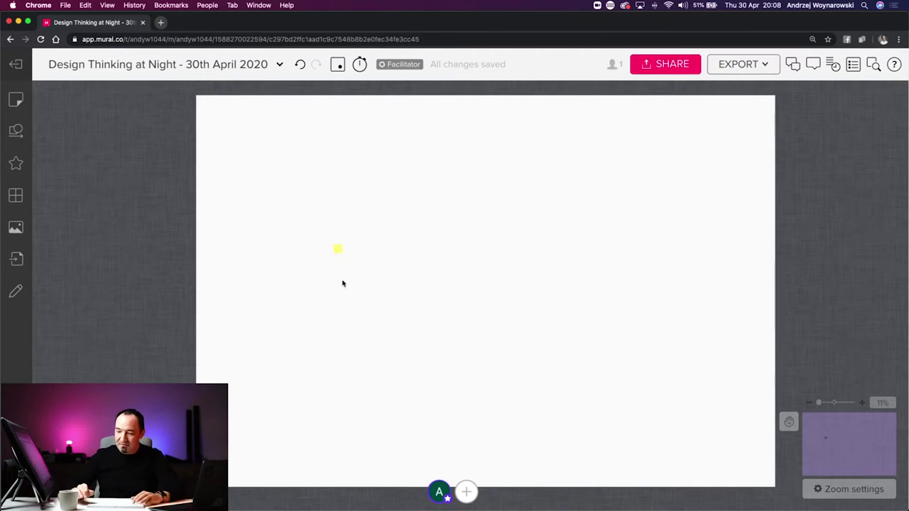
{"action": "scroll", "coordinate": [342, 283], "scroll_direction": "up", "scroll_amount": 5}
{"action": "scroll", "coordinate": [343, 284], "scroll_direction": "right", "scroll_amount": 3}
{"action": "key", "text": "space"}
{"action": "left_click_drag", "start_coordinate": [203, 248], "coordinate": [490, 298]}
{"action": "scroll", "coordinate": [527, 307], "scroll_direction": "up", "scroll_amount": 3}
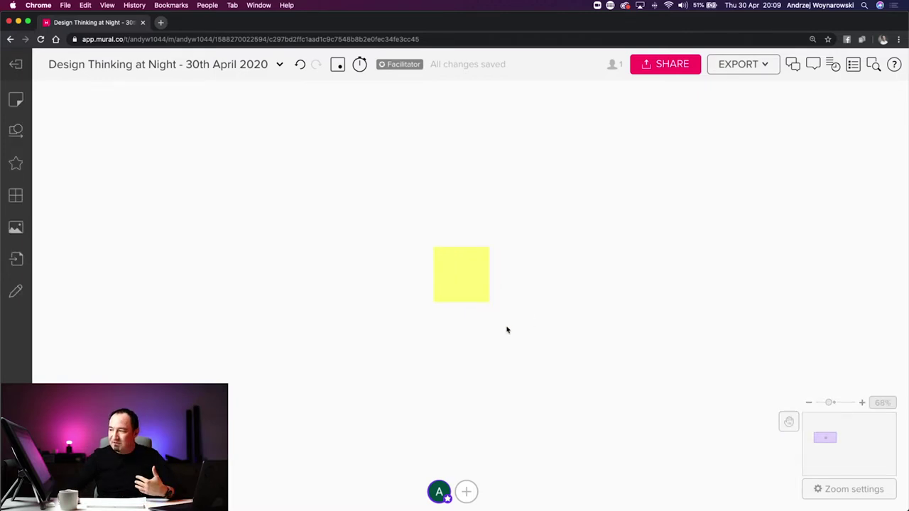
{"action": "left_click", "coordinate": [472, 276]}
{"action": "left_click", "coordinate": [507, 277]}
{"action": "left_click", "coordinate": [472, 277]}
{"action": "key", "text": "Delete"}
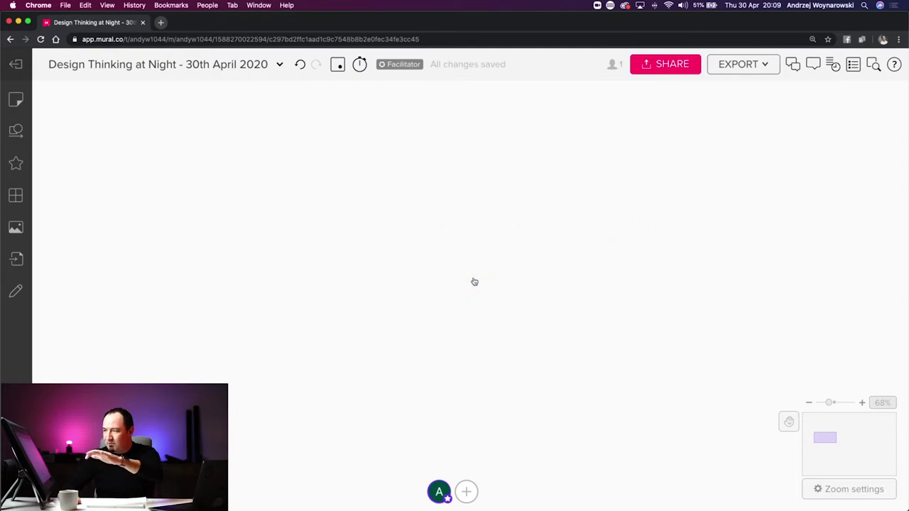
Add a yellow sticky note to the canvas with the text "Type anything".
{"action": "double_click", "coordinate": [391, 274]}
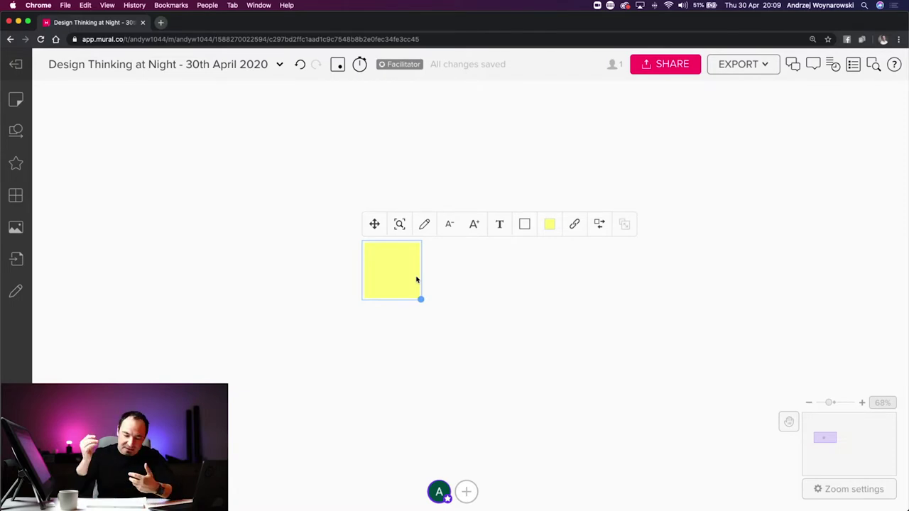
{"action": "type", "text": "Type anything"}
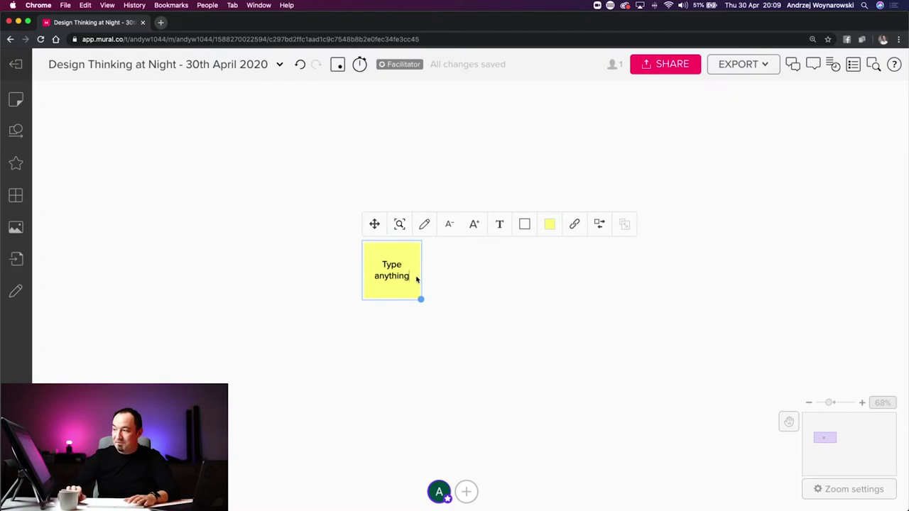
{"action": "left_click", "coordinate": [466, 271]}
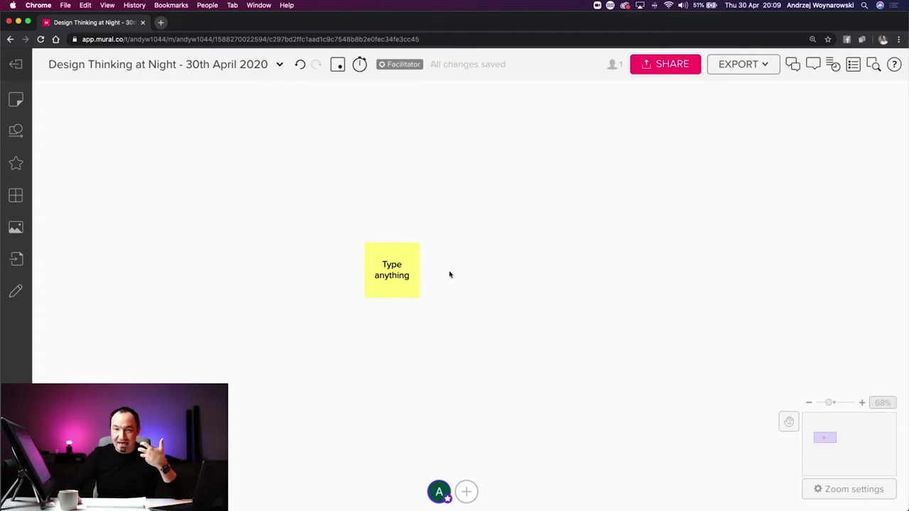
Add a second yellow sticky note beside the "Type anything" note with the text "Aligns it together".
{"action": "double_click", "coordinate": [449, 275]}
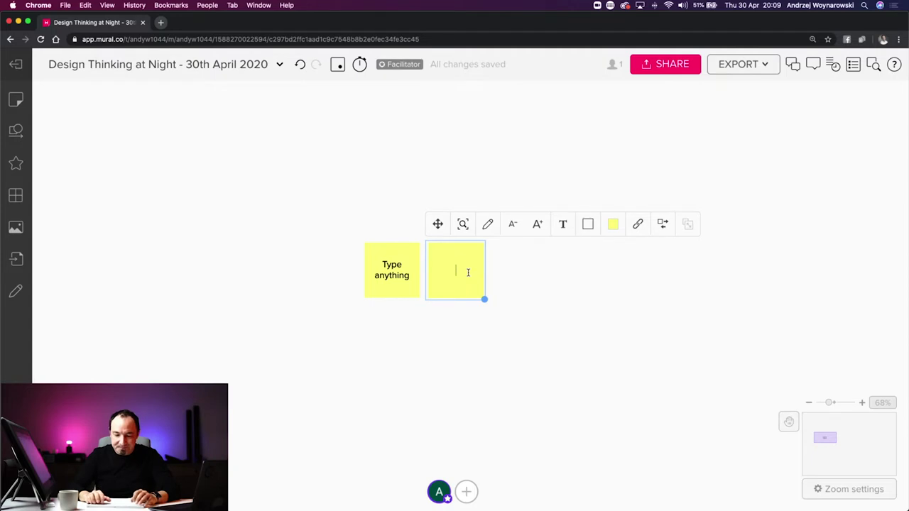
{"action": "type", "text": "Align"}
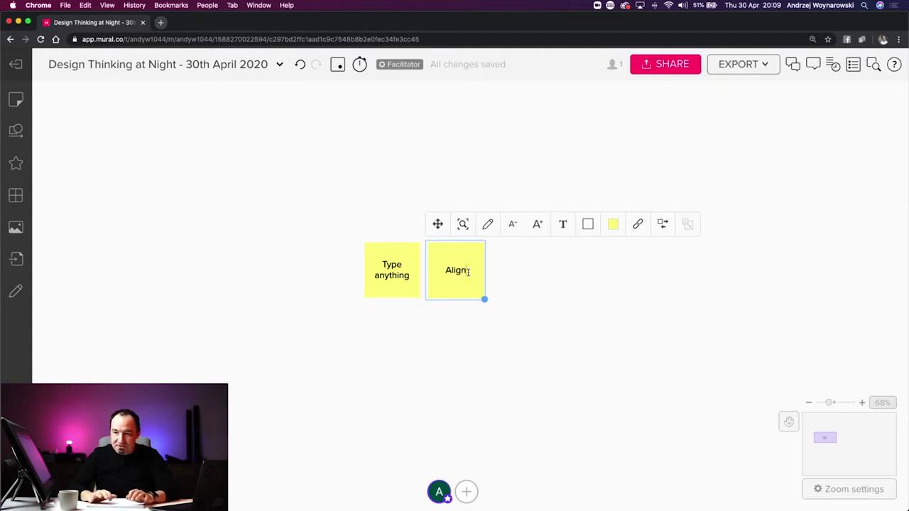
{"action": "type", "text": "s it together"}
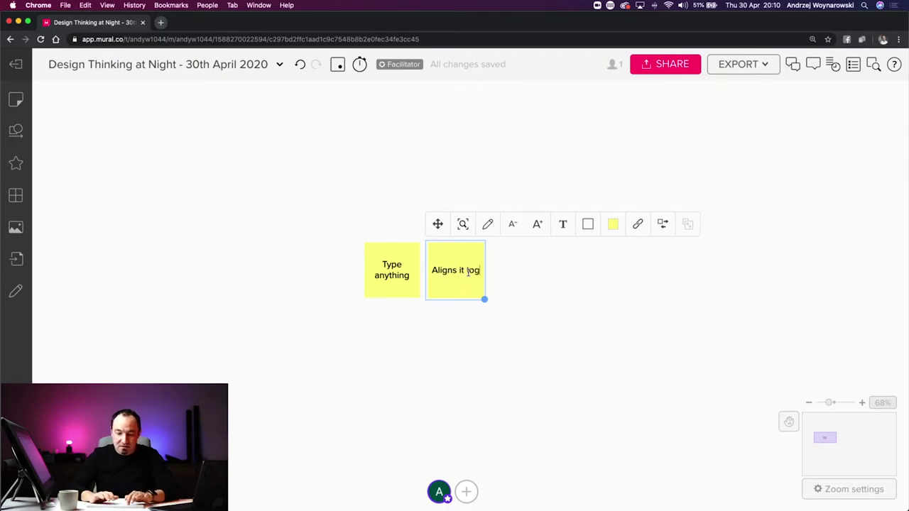
{"action": "left_click", "coordinate": [481, 320]}
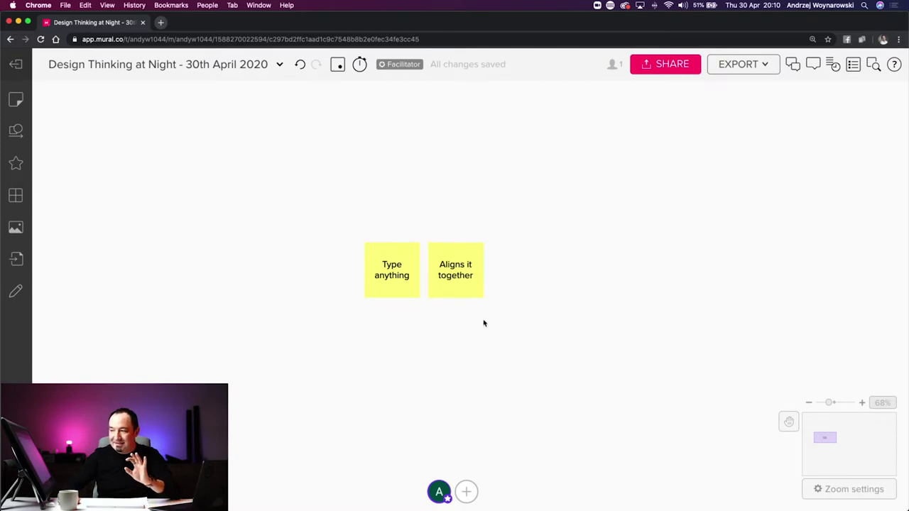
{"action": "left_click", "coordinate": [470, 287]}
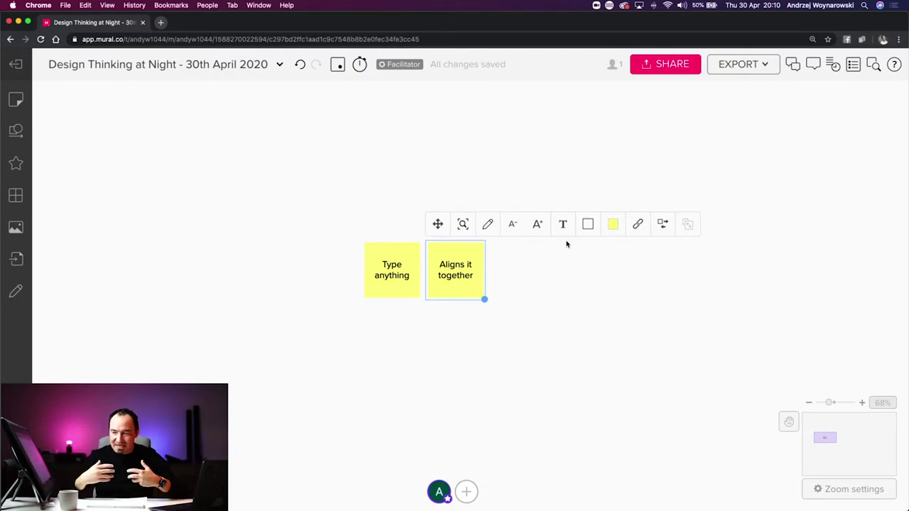
{"action": "left_click", "coordinate": [568, 289]}
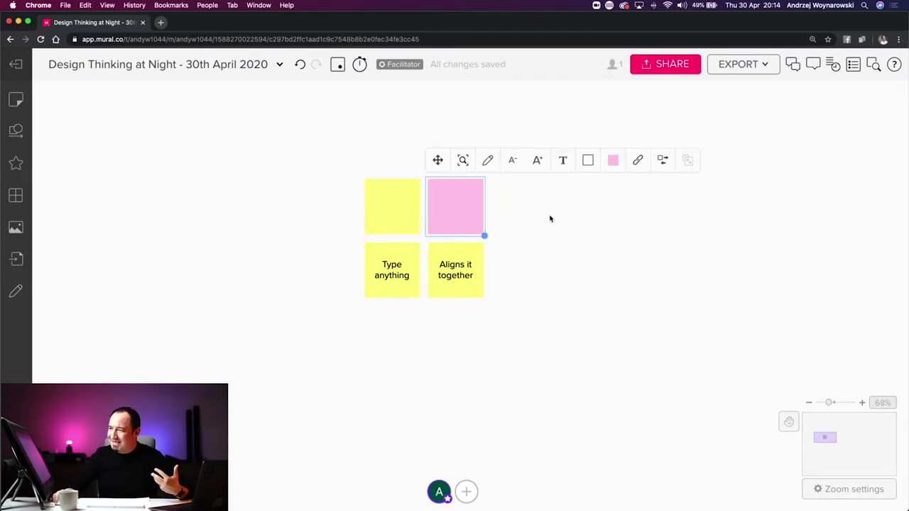
Add another pink sticky note beside the existing pink one and a blank yellow sticky note beside the "Type anything" note.
{"action": "left_click", "coordinate": [536, 213]}
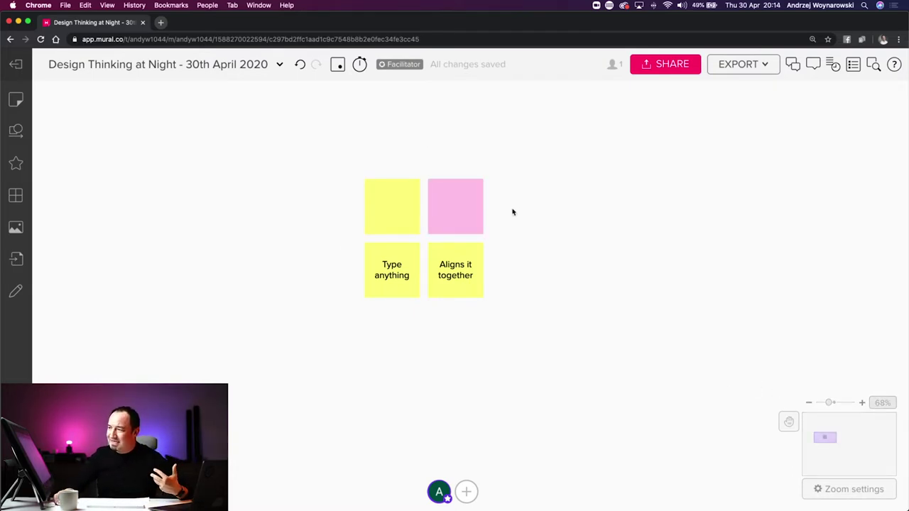
{"action": "left_click", "coordinate": [472, 207]}
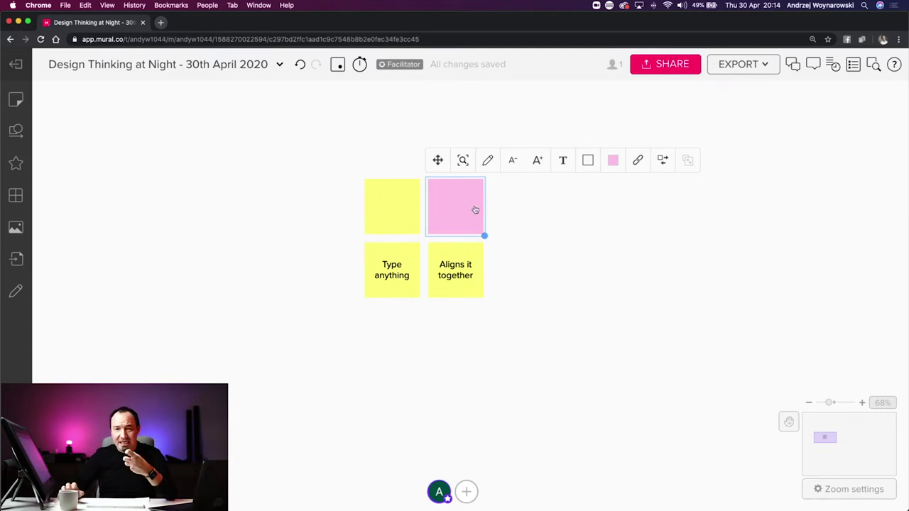
{"action": "left_click", "coordinate": [516, 207]}
{"action": "double_click", "coordinate": [517, 208]}
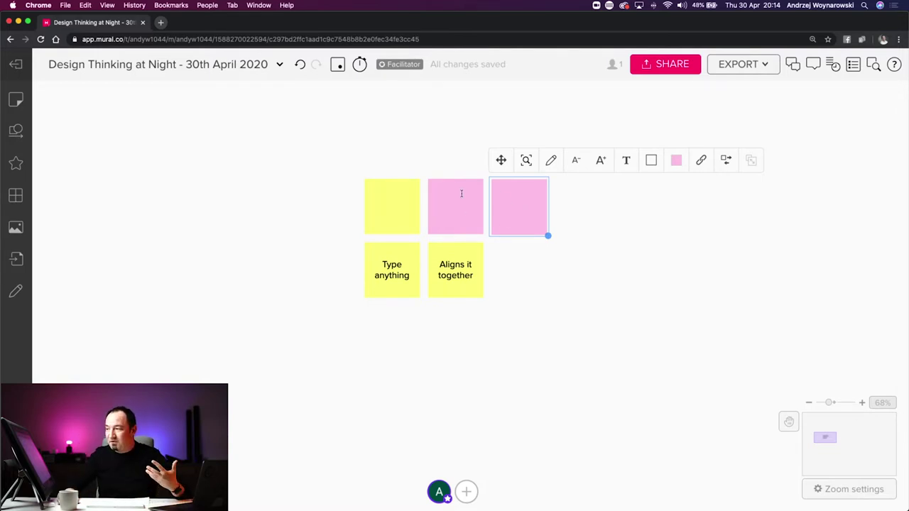
{"action": "left_click", "coordinate": [344, 284]}
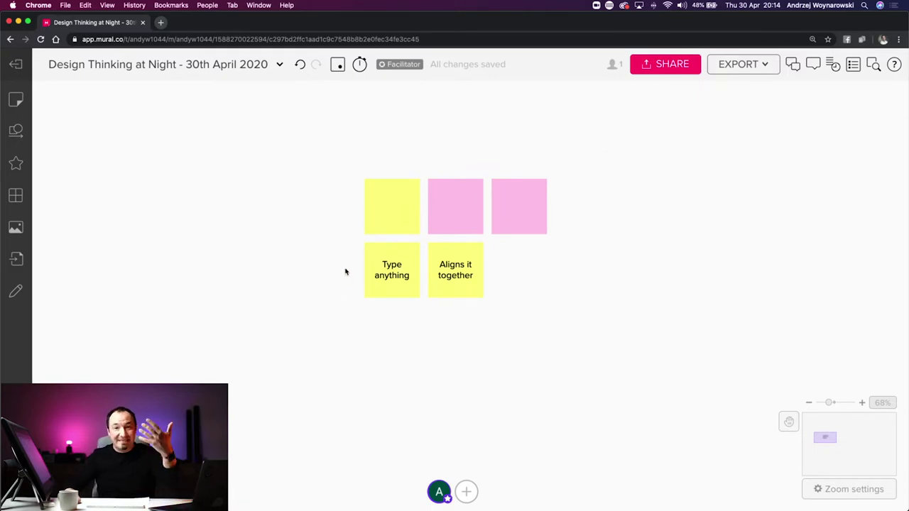
{"action": "double_click", "coordinate": [338, 267]}
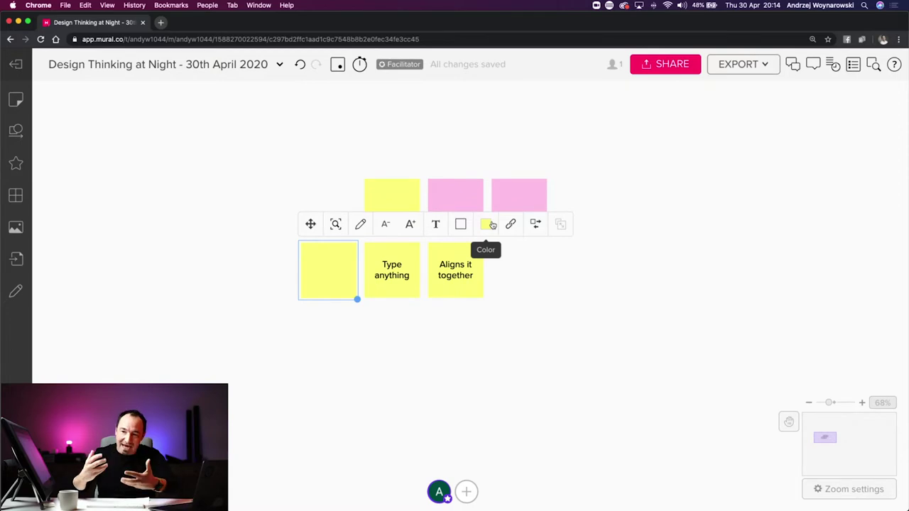
{"action": "left_click", "coordinate": [423, 306]}
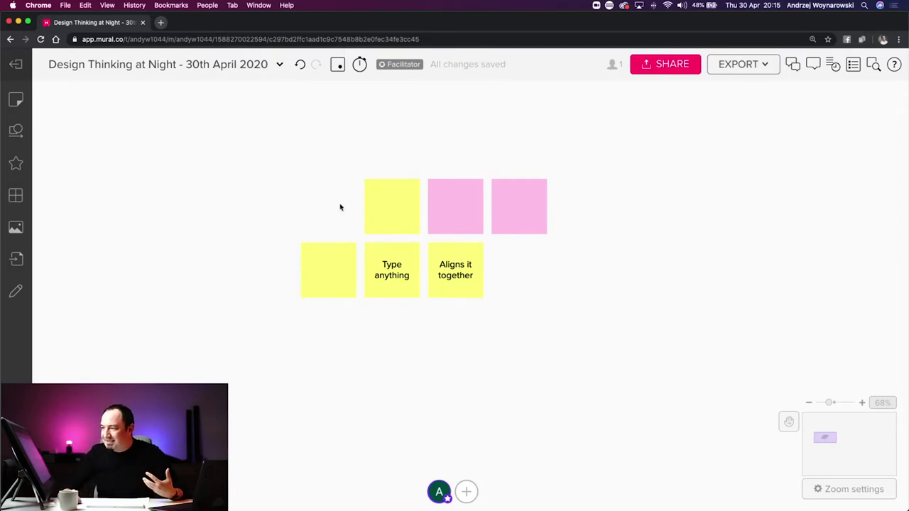
Delete all the sticky notes from the canvas and open the mural name for editing.
{"action": "left_click_drag", "start_coordinate": [340, 207], "coordinate": [557, 268]}
{"action": "key", "text": "BackSpace"}
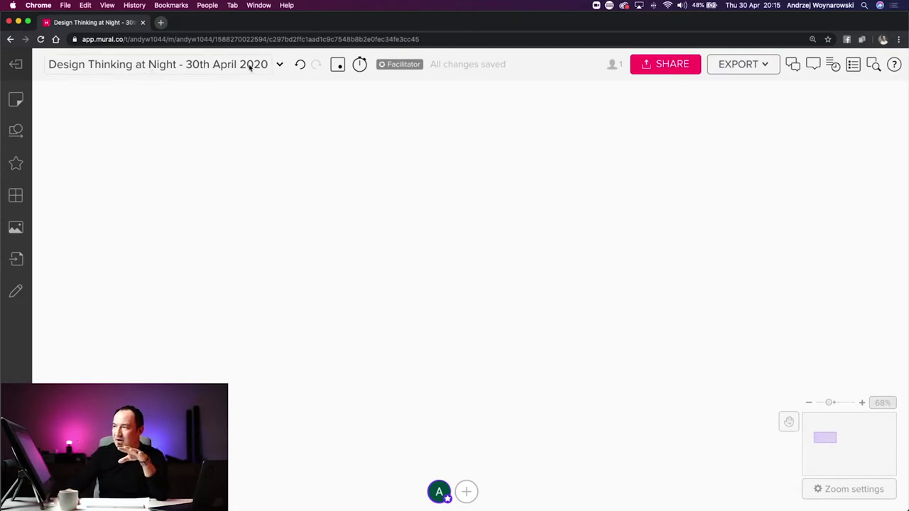
{"action": "left_click", "coordinate": [206, 66]}
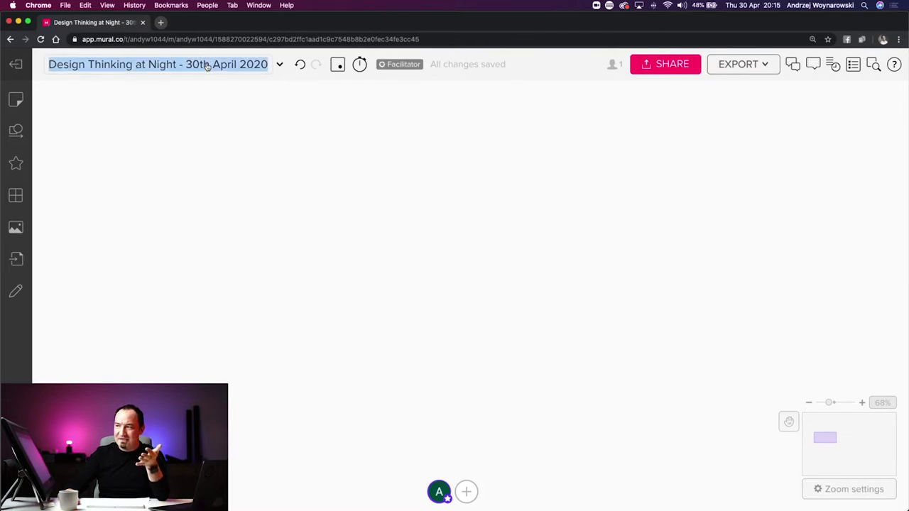
{"action": "left_click", "coordinate": [218, 119]}
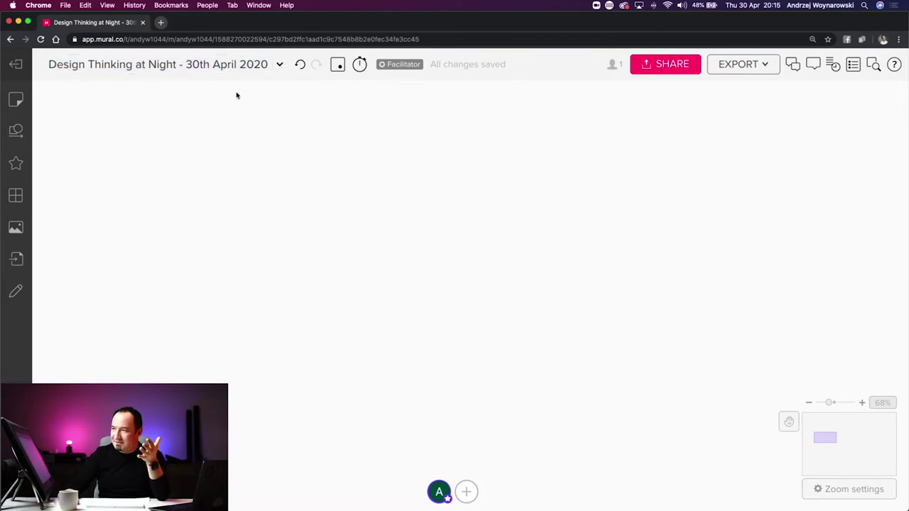
Copy the mural's anonymous share link and view the export options in the Share dialog.
{"action": "left_click", "coordinate": [279, 65]}
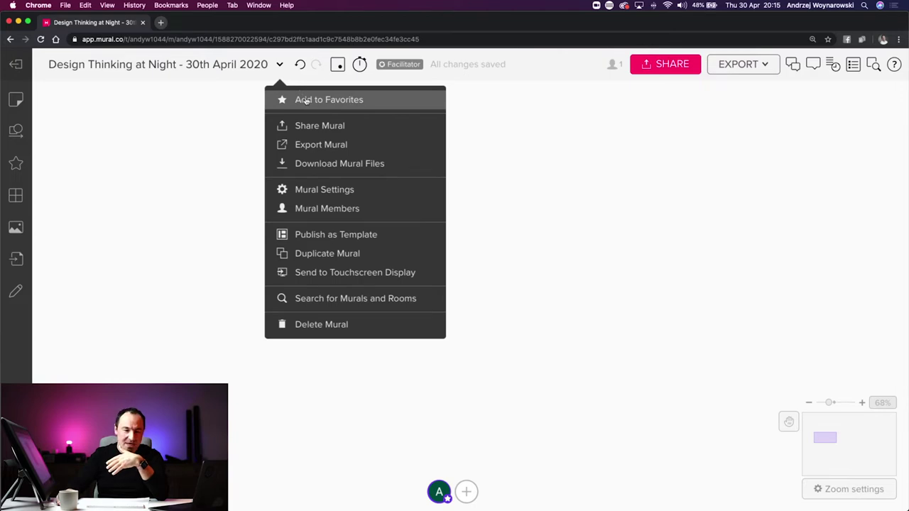
{"action": "left_click", "coordinate": [336, 127]}
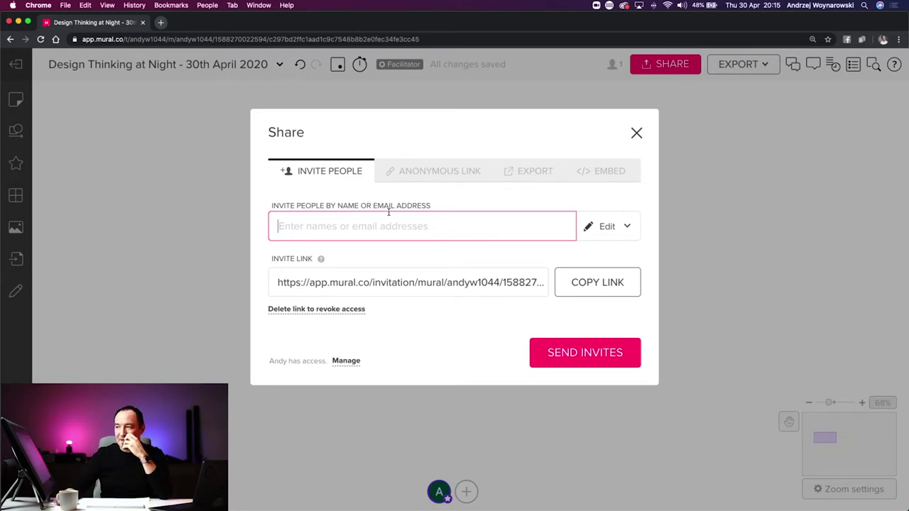
{"action": "left_click", "coordinate": [440, 172]}
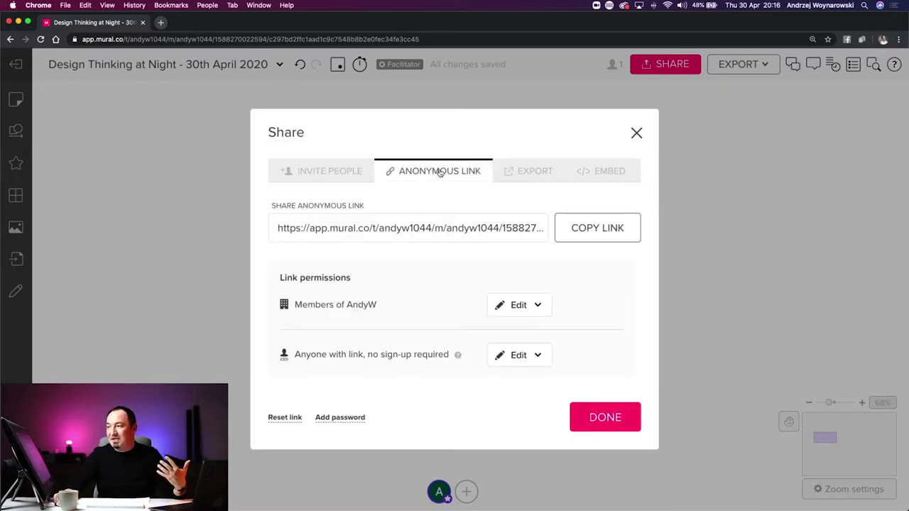
{"action": "left_click", "coordinate": [590, 230]}
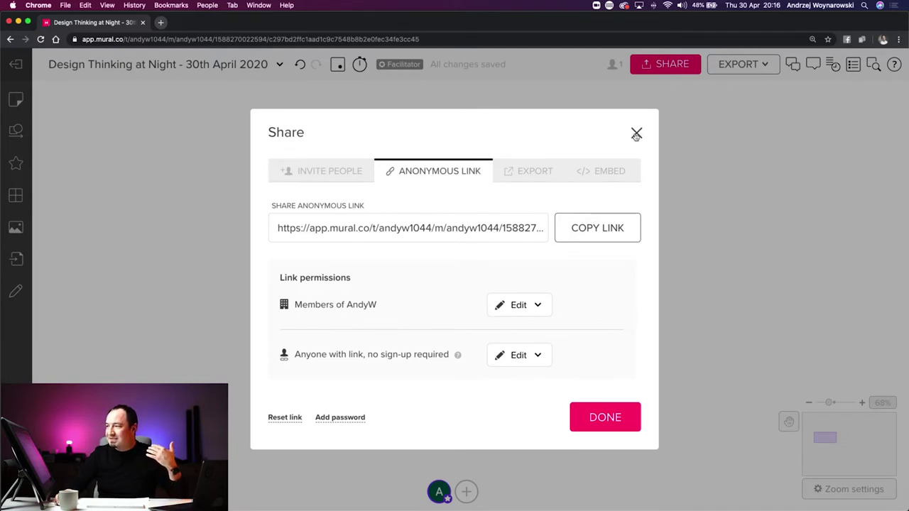
{"action": "left_click", "coordinate": [533, 172]}
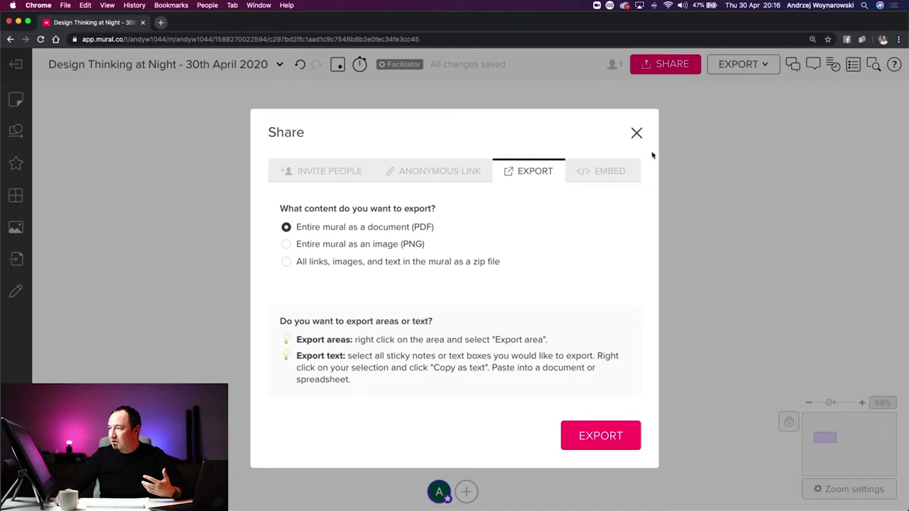
{"action": "left_click", "coordinate": [636, 133]}
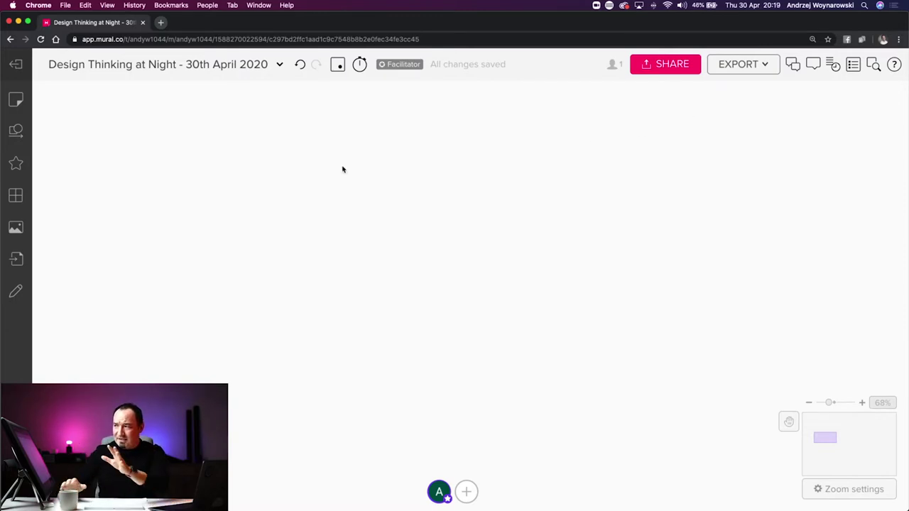
Try the white, grey and dark background colors in Mural Settings and return to the off-white one.
{"action": "left_click", "coordinate": [280, 64]}
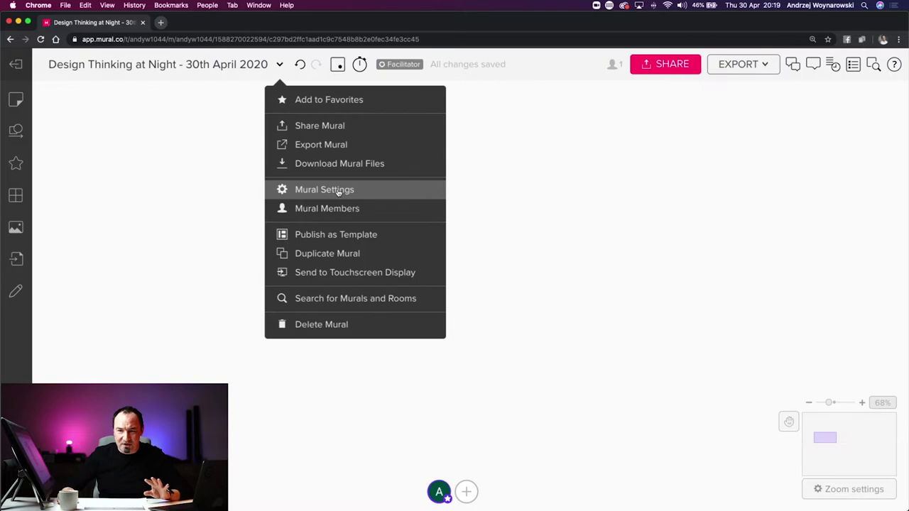
{"action": "left_click", "coordinate": [338, 190]}
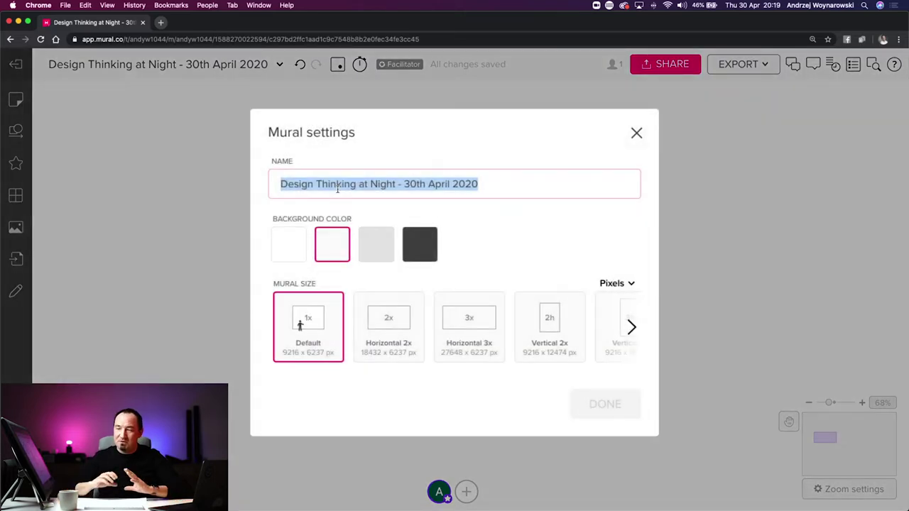
{"action": "left_click", "coordinate": [296, 248]}
{"action": "left_click", "coordinate": [330, 248]}
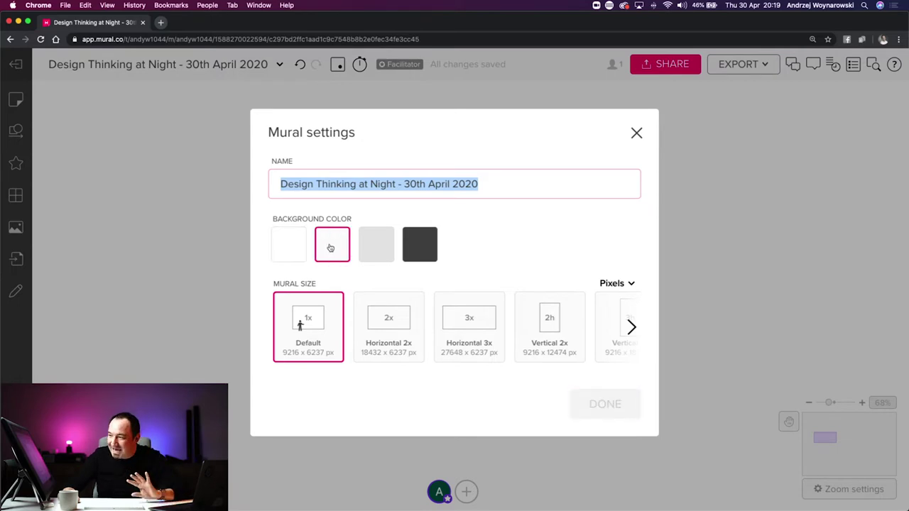
{"action": "left_click", "coordinate": [374, 248]}
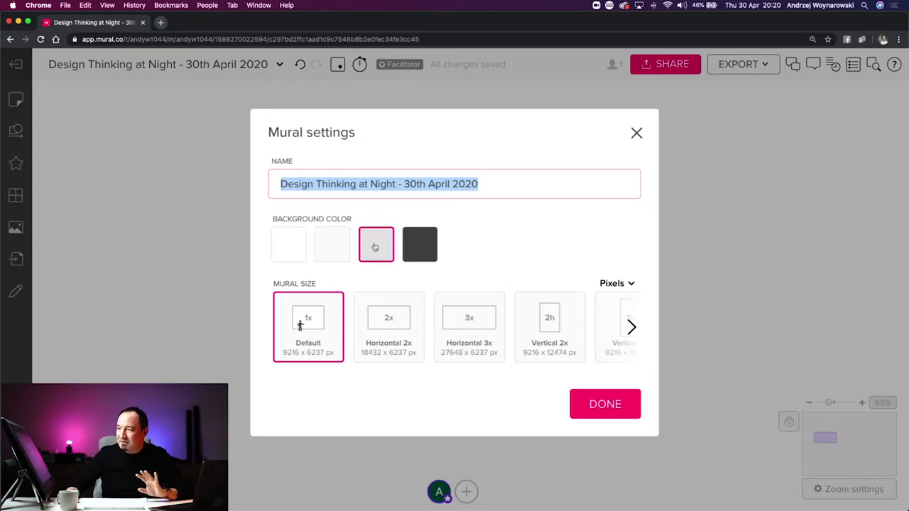
{"action": "left_click", "coordinate": [422, 248]}
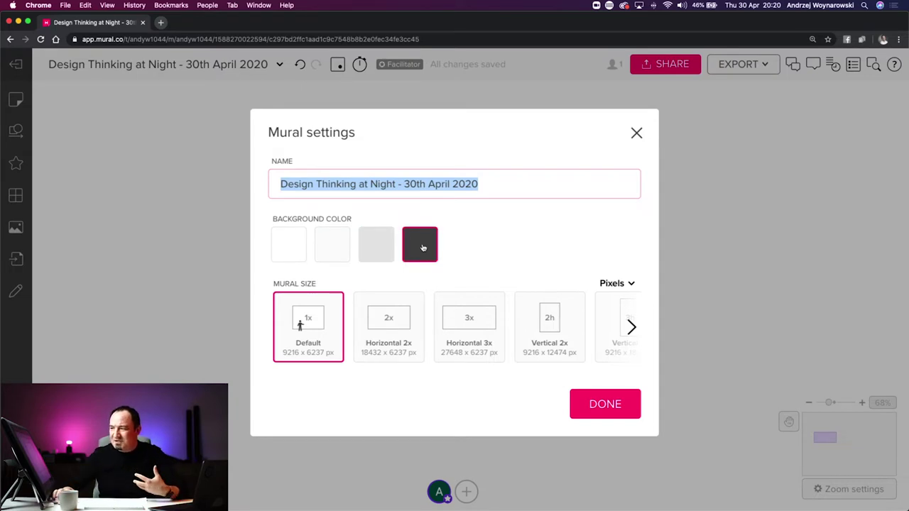
{"action": "left_click", "coordinate": [328, 246]}
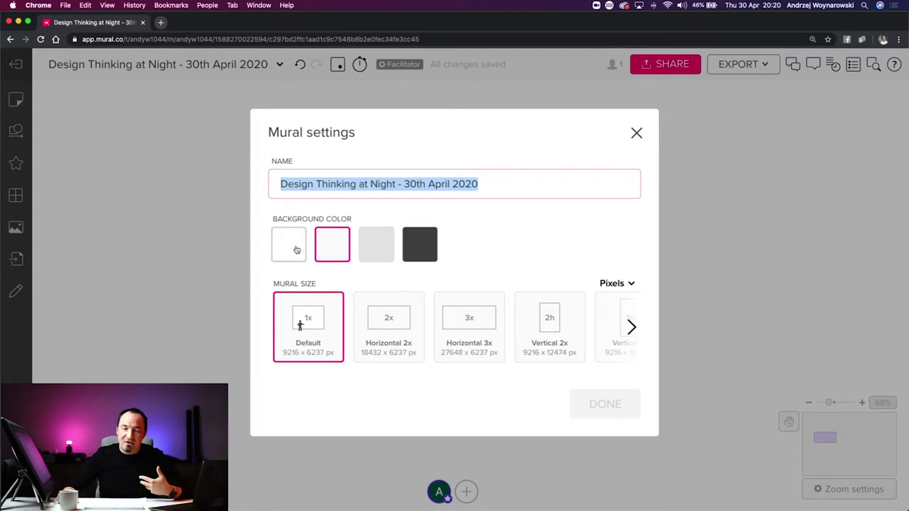
{"action": "left_click", "coordinate": [300, 250]}
{"action": "left_click", "coordinate": [335, 247]}
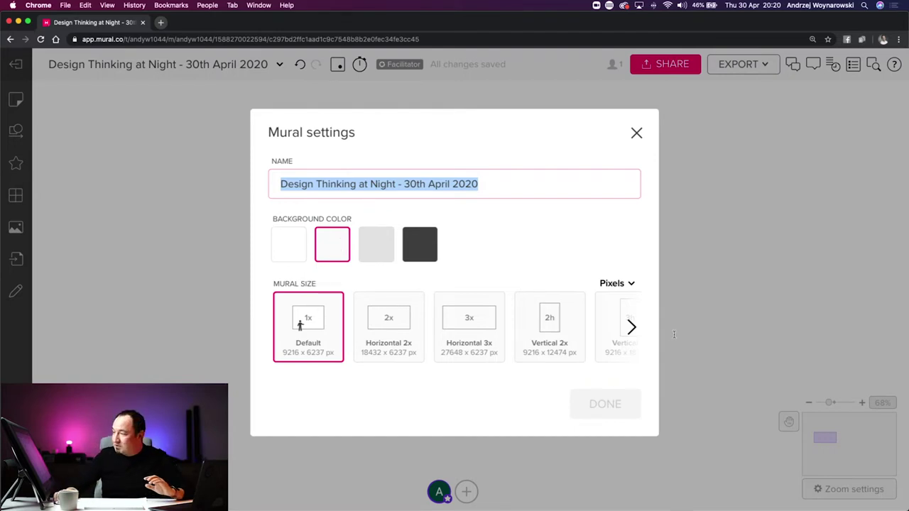
Browse the mural size presets, try the Custom Size option and close Mural Settings without applying it.
{"action": "left_click", "coordinate": [631, 326]}
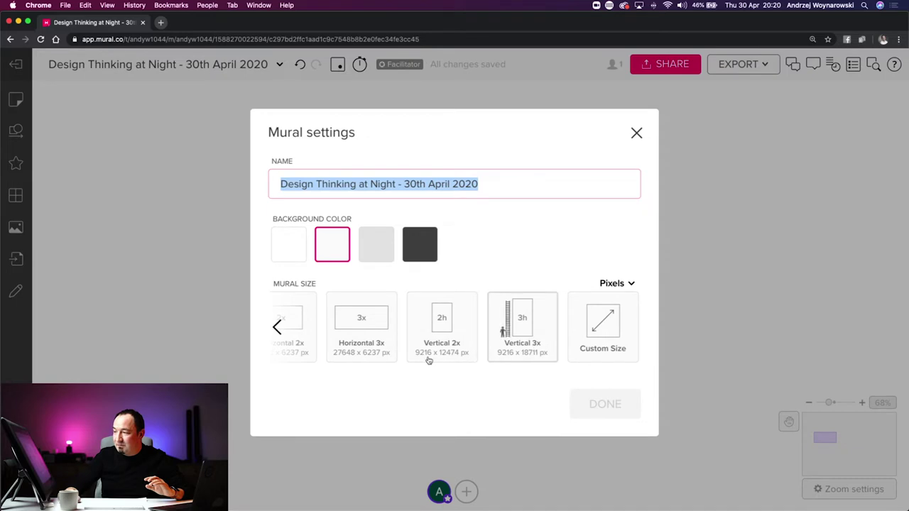
{"action": "left_click", "coordinate": [277, 326]}
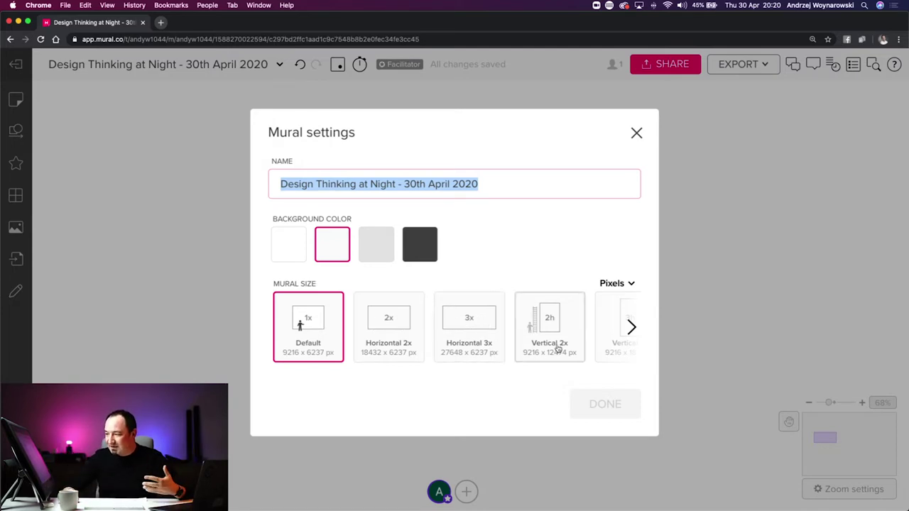
{"action": "left_click", "coordinate": [632, 328]}
{"action": "left_click", "coordinate": [634, 331]}
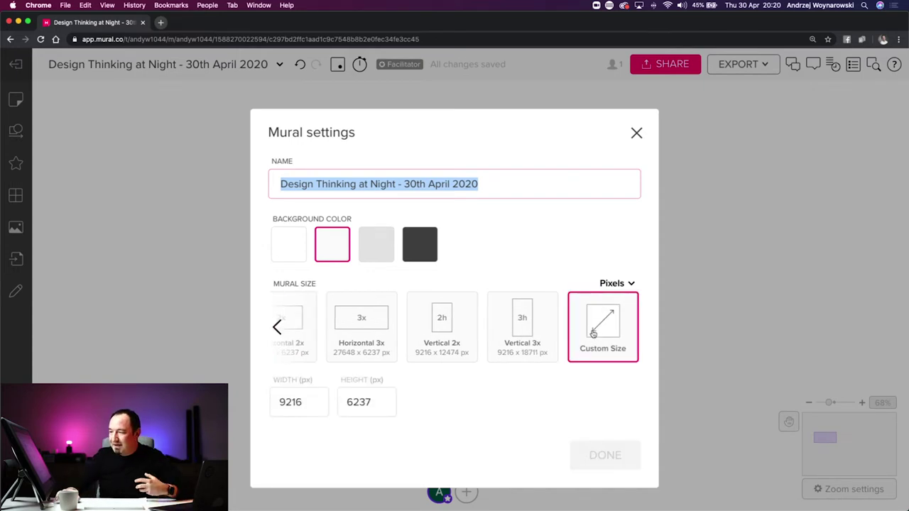
{"action": "left_click", "coordinate": [636, 134]}
Widen the mural by moving the right edge of its canvas outward.
{"action": "scroll", "coordinate": [625, 193], "scroll_direction": "down", "scroll_amount": 5}
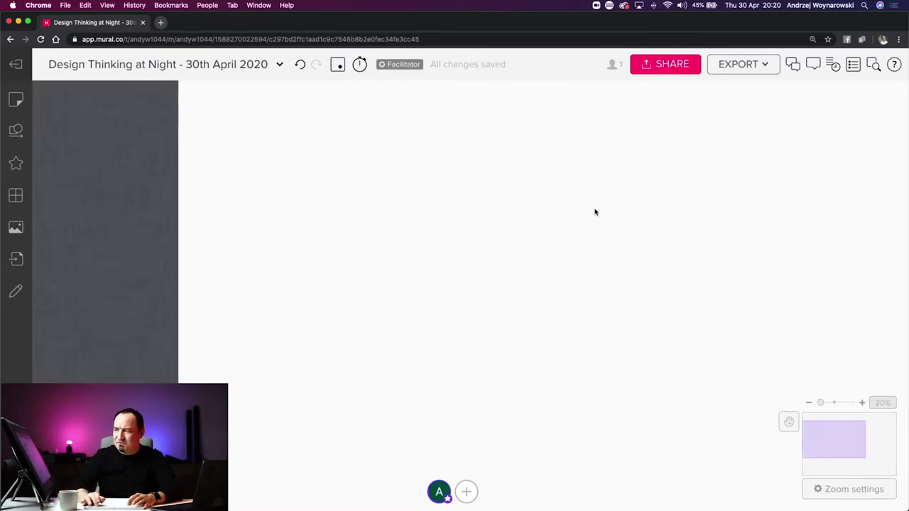
{"action": "scroll", "coordinate": [595, 212], "scroll_direction": "down", "scroll_amount": 3}
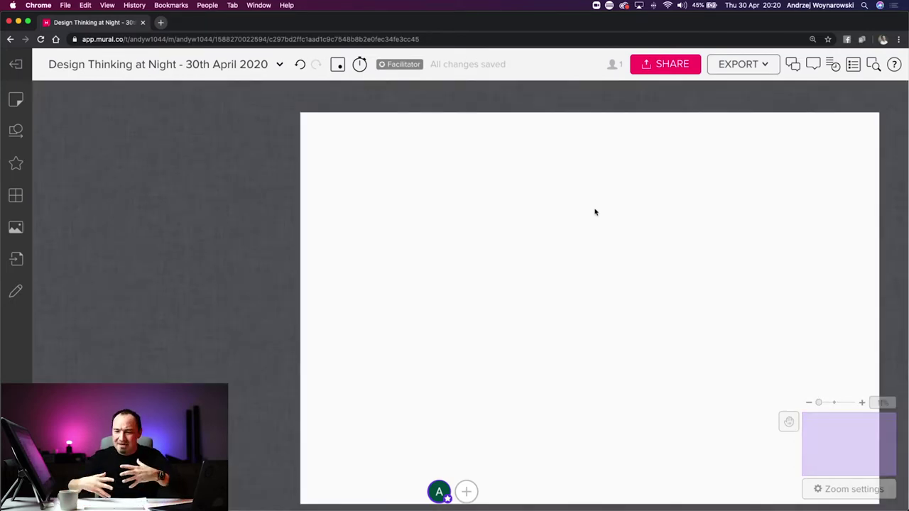
{"action": "left_click_drag", "start_coordinate": [604, 233], "coordinate": [479, 228]}
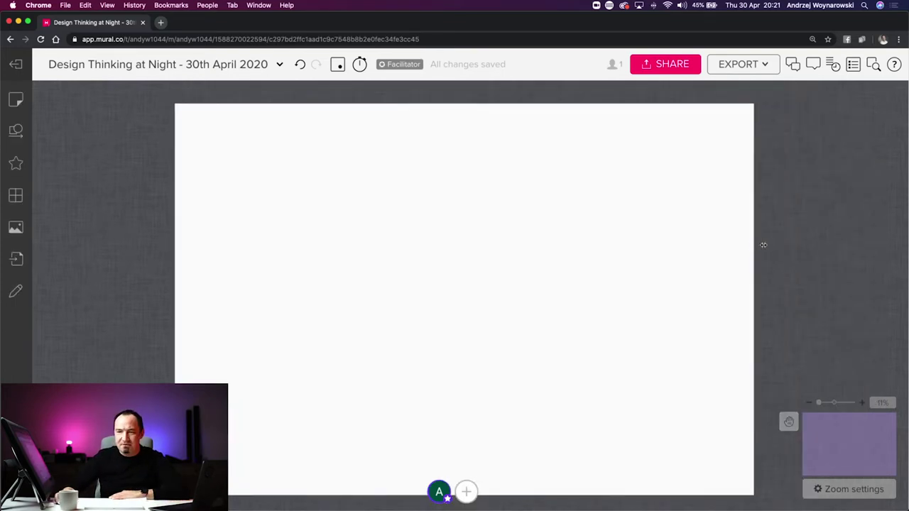
{"action": "left_click_drag", "start_coordinate": [753, 246], "coordinate": [796, 244]}
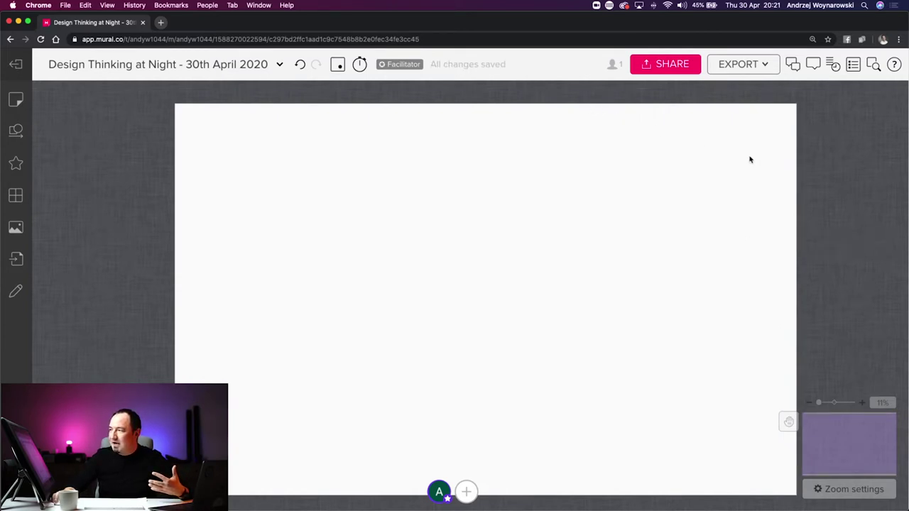
Resize the mural canvas by moving its right and bottom edges inward and back outward.
{"action": "mouse_move", "coordinate": [796, 181]}
{"action": "left_mouse_down"}
{"action": "mouse_move", "coordinate": [809, 178]}
{"action": "mouse_move", "coordinate": [790, 180]}
{"action": "left_mouse_up"}
{"action": "scroll", "coordinate": [615, 426], "scroll_direction": "down", "scroll_amount": 3}
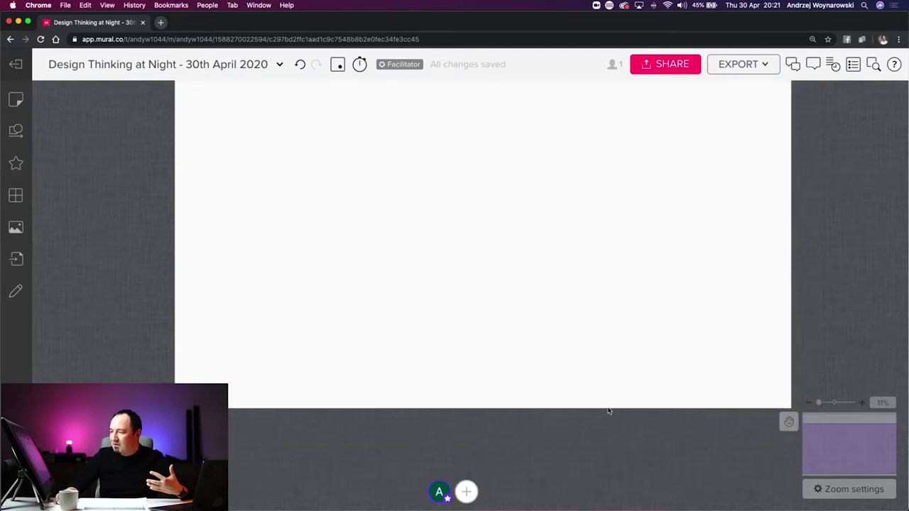
{"action": "left_click_drag", "start_coordinate": [604, 410], "coordinate": [610, 334]}
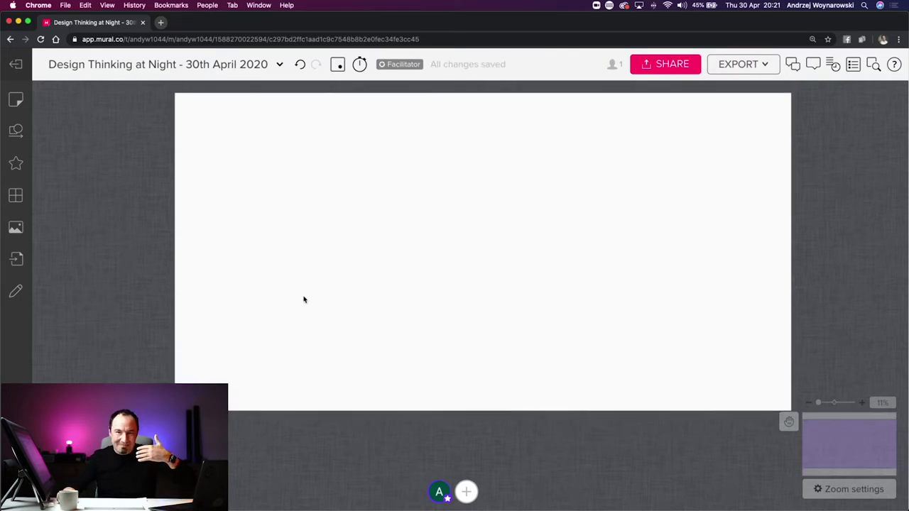
{"action": "left_click_drag", "start_coordinate": [532, 446], "coordinate": [582, 465]}
{"action": "left_click_drag", "start_coordinate": [794, 315], "coordinate": [804, 314]}
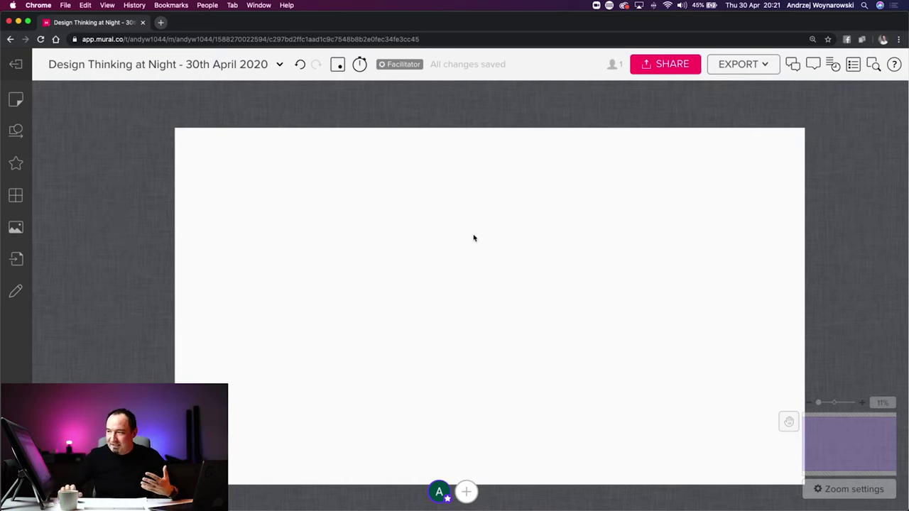
Duplicate the mural as "Copy of Design Thinking at Night - 30th April 2020" in the room Design Thinking At Night April 23.
{"action": "left_click", "coordinate": [280, 65]}
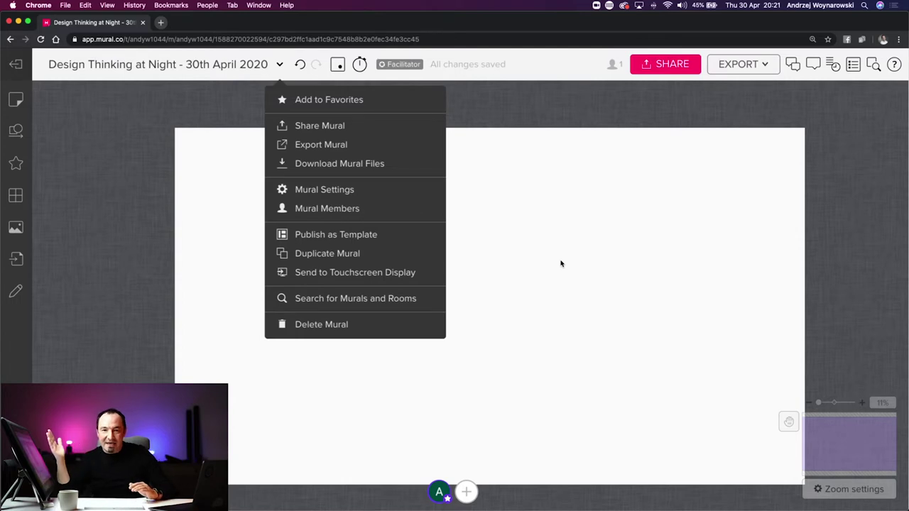
{"action": "left_click", "coordinate": [363, 253]}
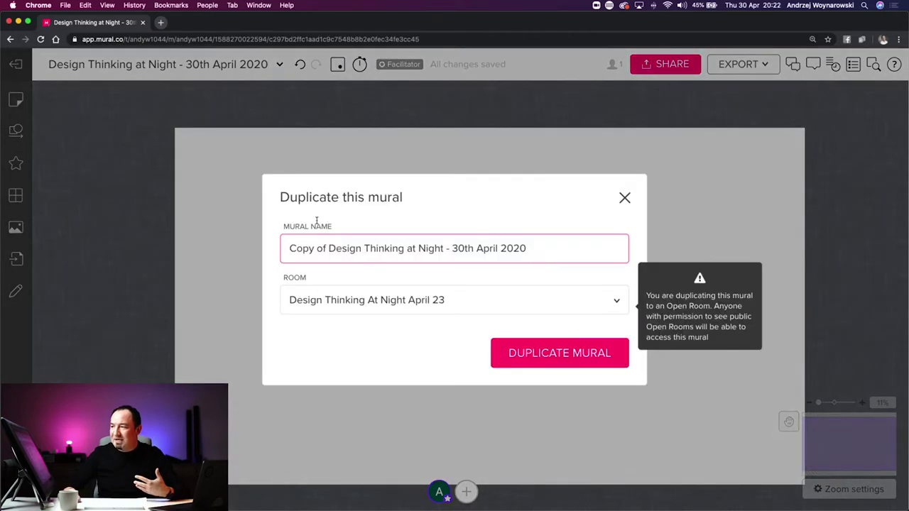
{"action": "left_click_drag", "start_coordinate": [326, 247], "coordinate": [284, 245]}
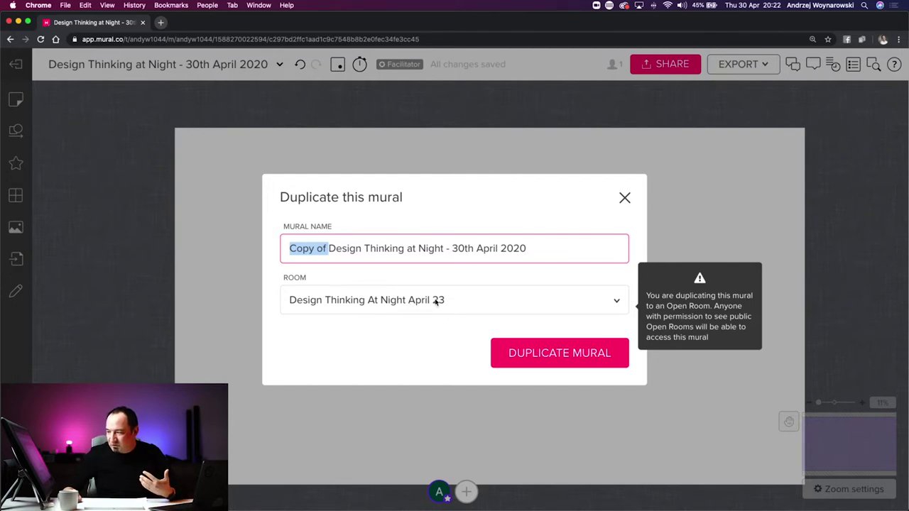
{"action": "left_click", "coordinate": [544, 351]}
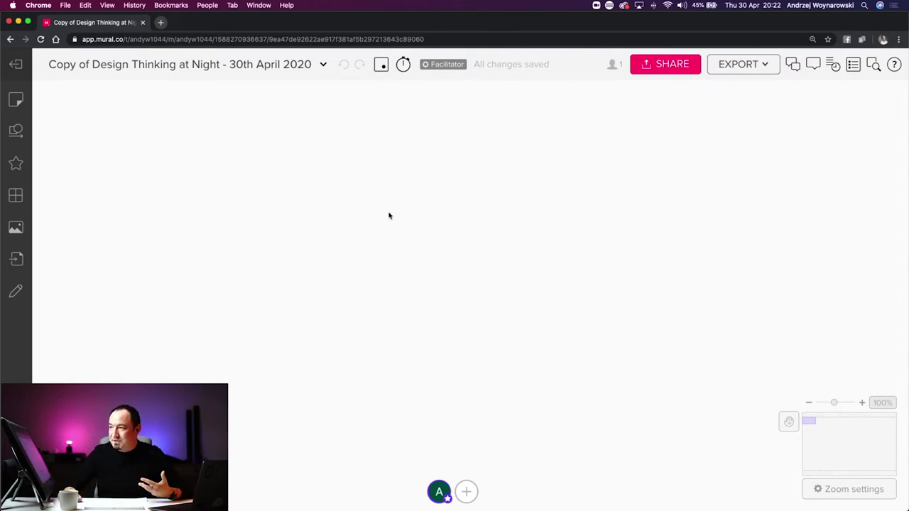
{"action": "left_click", "coordinate": [324, 66]}
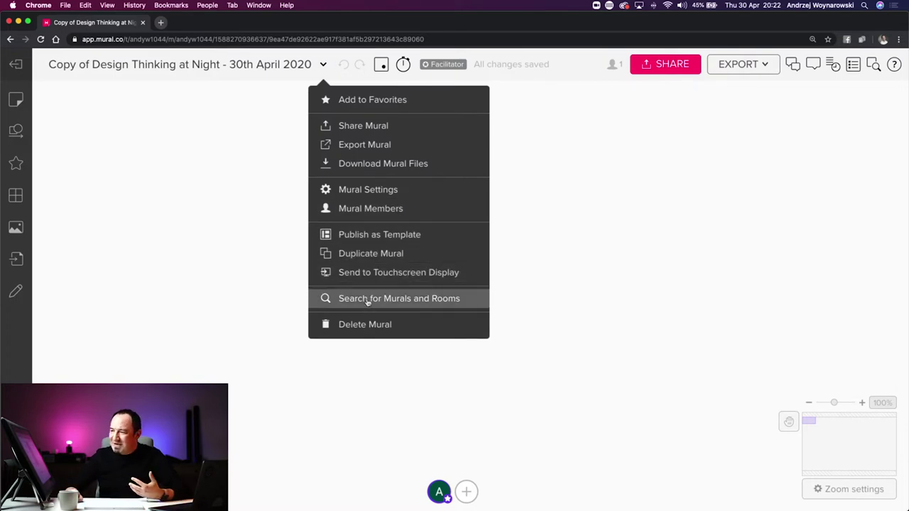
{"action": "left_click", "coordinate": [273, 200]}
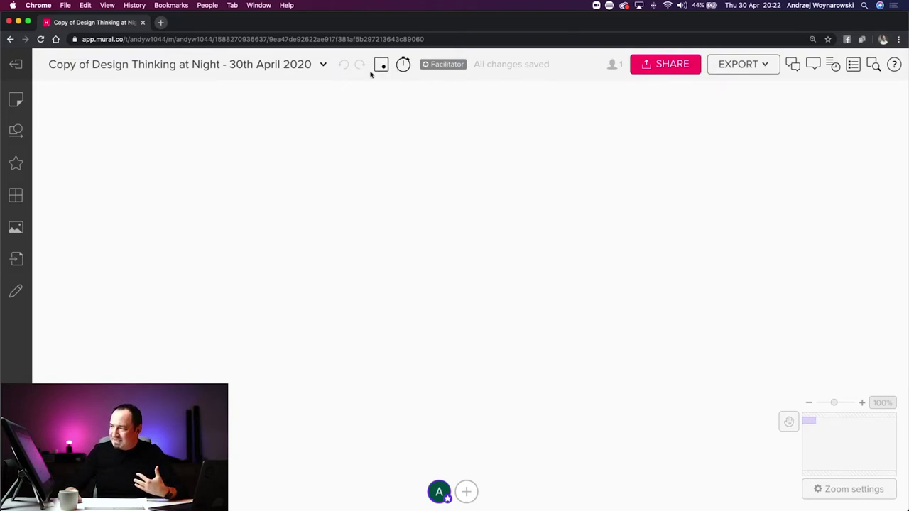
Review the Facilitation Superpowers and the mural members' facilitator permissions, and return to the duplicated mural.
{"action": "left_click", "coordinate": [458, 66]}
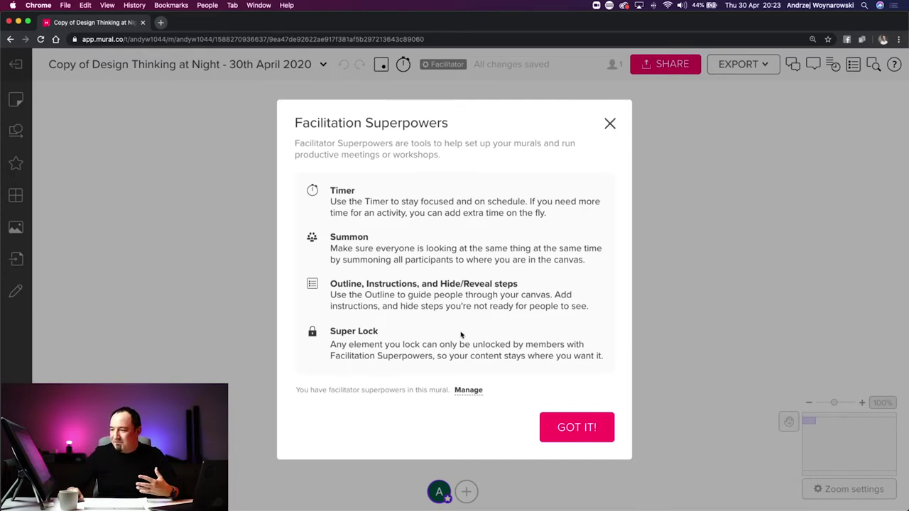
{"action": "left_click", "coordinate": [469, 390]}
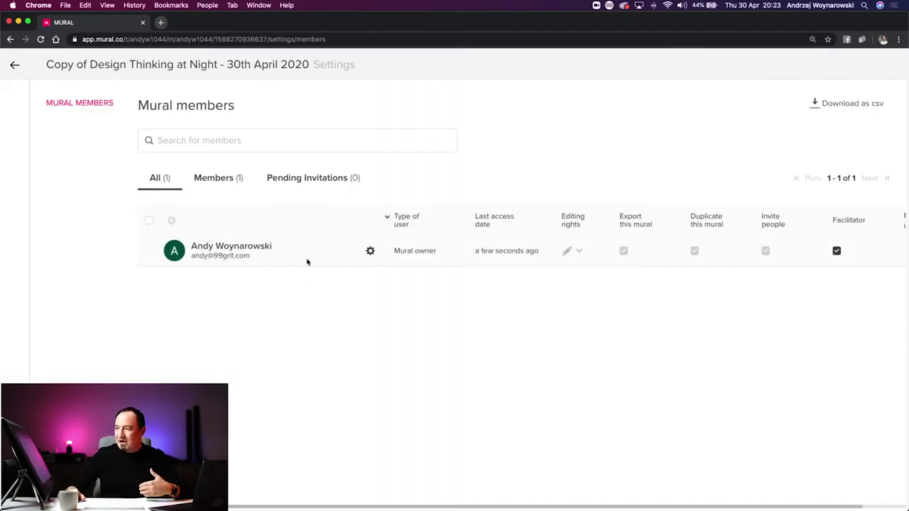
{"action": "scroll", "coordinate": [707, 242], "scroll_direction": "right", "scroll_amount": 2}
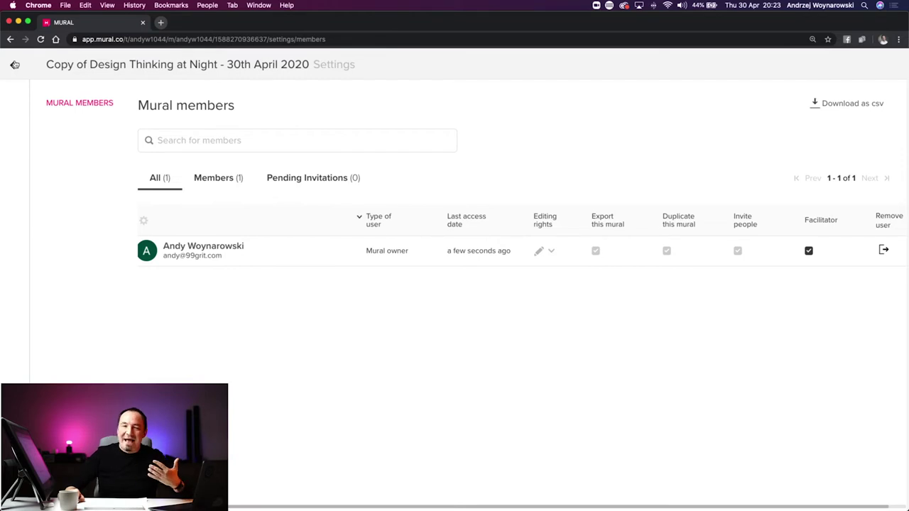
{"action": "left_click", "coordinate": [15, 65]}
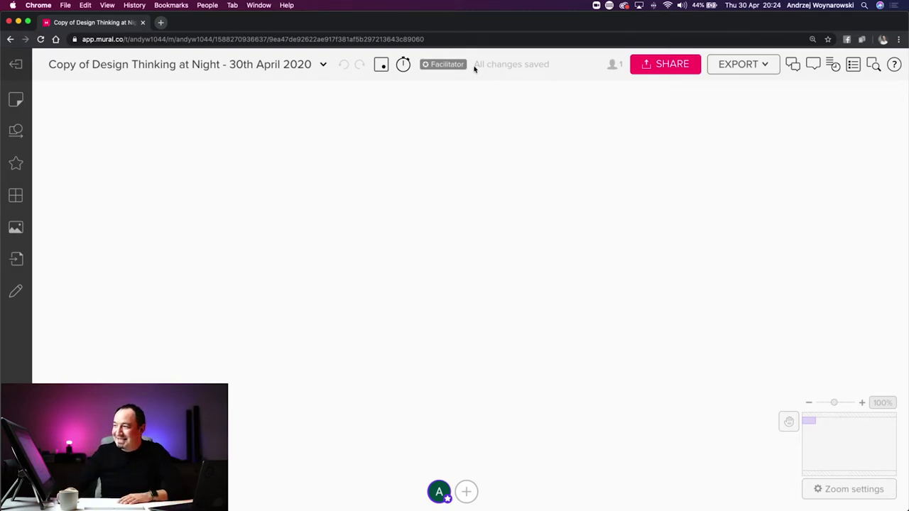
Add four blank yellow sticky notes to the canvas, two in an upper row and two in a lower row.
{"action": "left_click", "coordinate": [383, 68]}
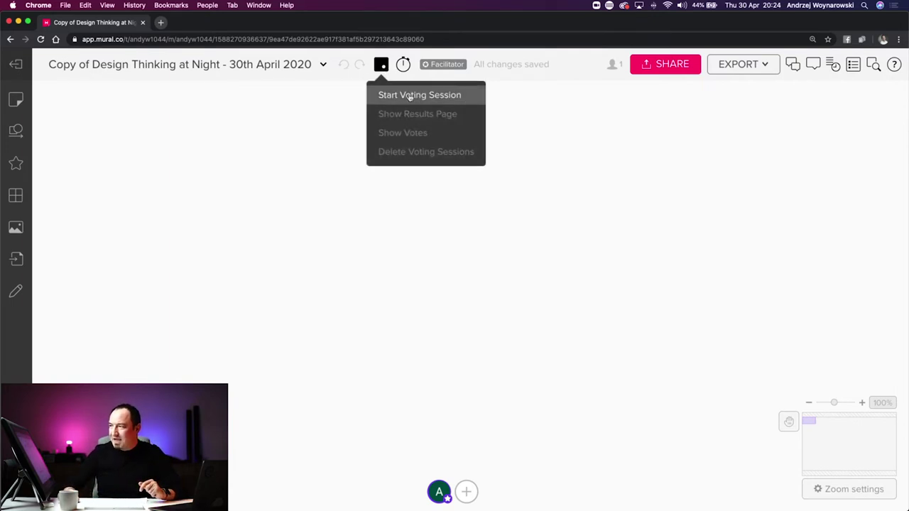
{"action": "double_click", "coordinate": [332, 201]}
{"action": "left_click", "coordinate": [472, 221]}
{"action": "double_click", "coordinate": [426, 199]}
{"action": "left_click", "coordinate": [373, 337]}
{"action": "double_click", "coordinate": [333, 292]}
{"action": "double_click", "coordinate": [519, 291]}
Label the two upper sticky notes "Option 1" and "Option 2".
{"action": "double_click", "coordinate": [331, 201]}
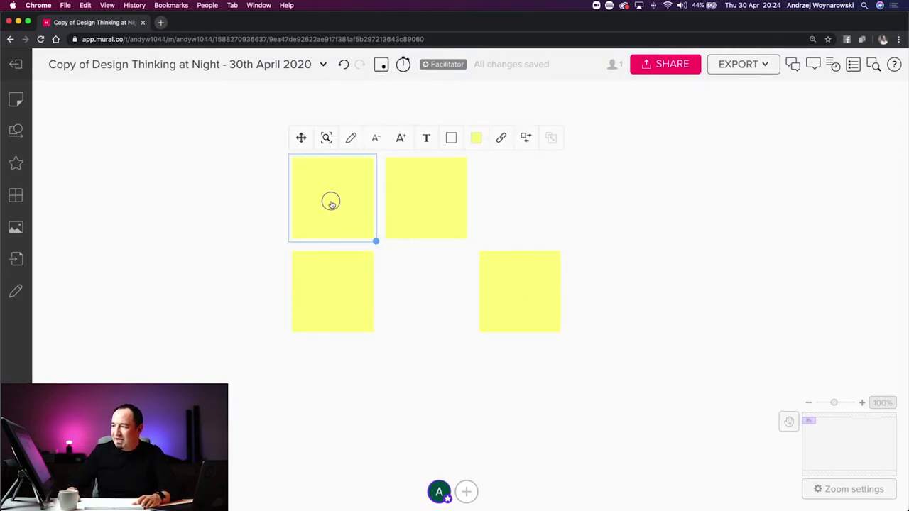
{"action": "type", "text": "Option 1"}
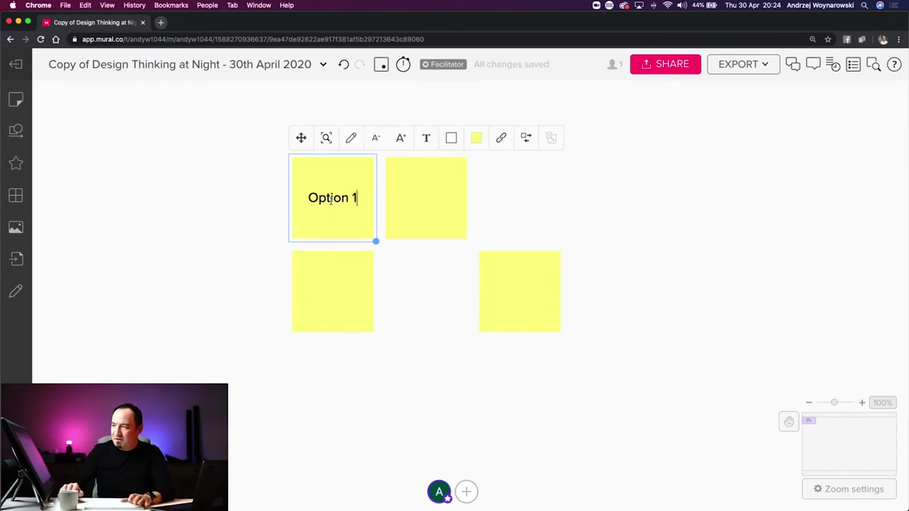
{"action": "double_click", "coordinate": [424, 204]}
{"action": "type", "text": "Ooption 2"}
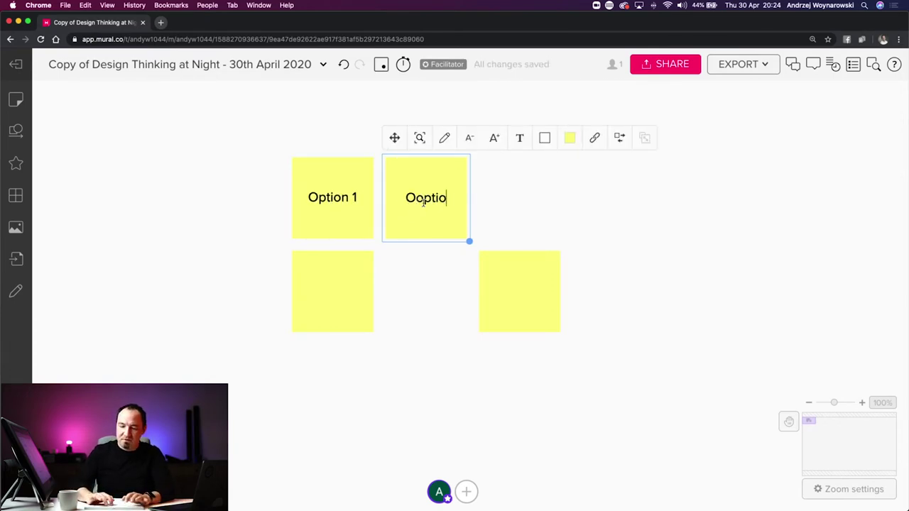
{"action": "left_click", "coordinate": [410, 198]}
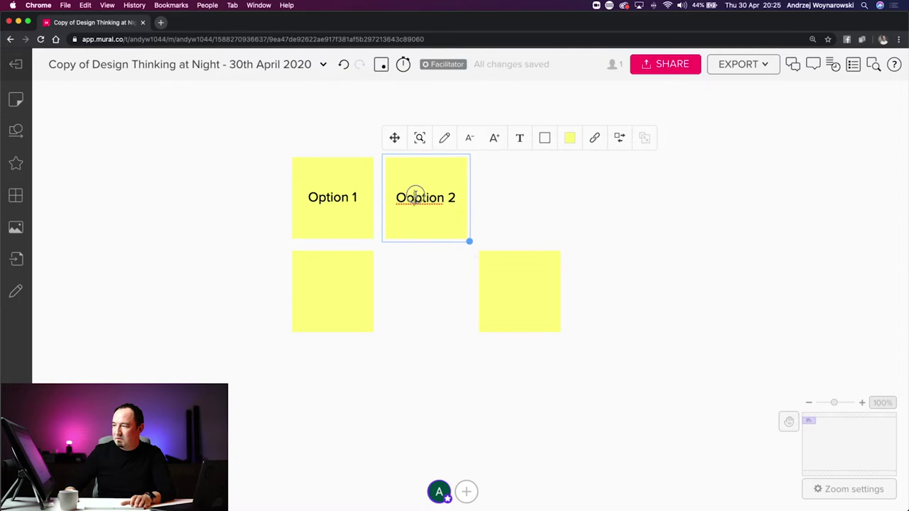
{"action": "key", "text": "BackSpace"}
Label the two lower sticky notes "Option 3" and "Option 4", and move Option 4 directly beneath Option 2.
{"action": "double_click", "coordinate": [318, 283]}
{"action": "type", "text": "Option 3"}
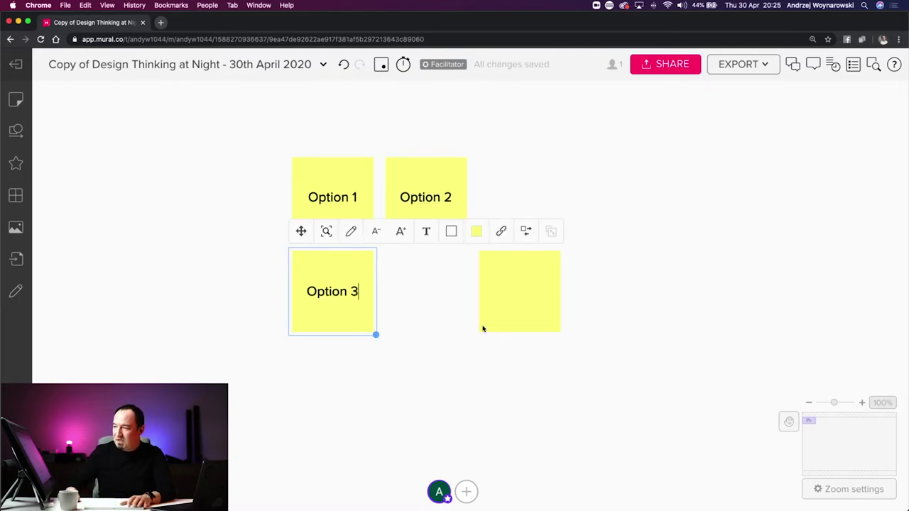
{"action": "double_click", "coordinate": [504, 292]}
{"action": "type", "text": "Option 4"}
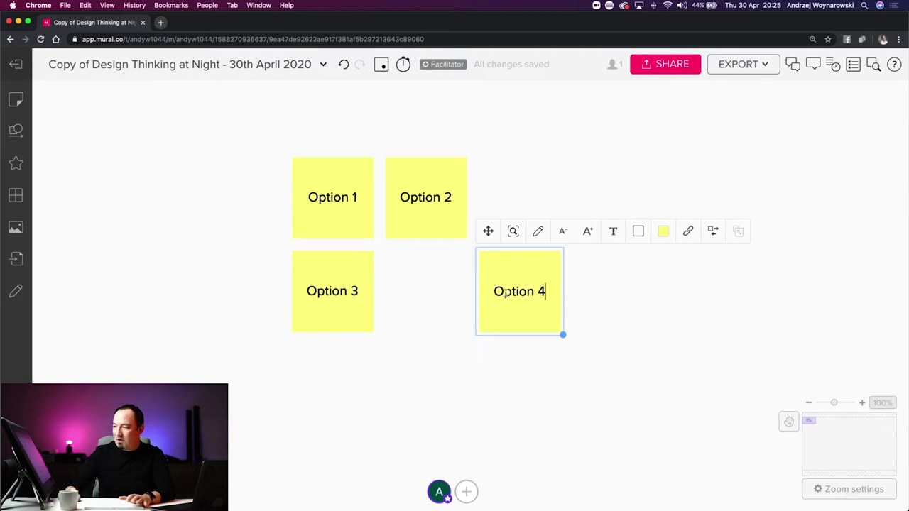
{"action": "left_click", "coordinate": [551, 348]}
{"action": "left_click_drag", "start_coordinate": [499, 290], "coordinate": [434, 291]}
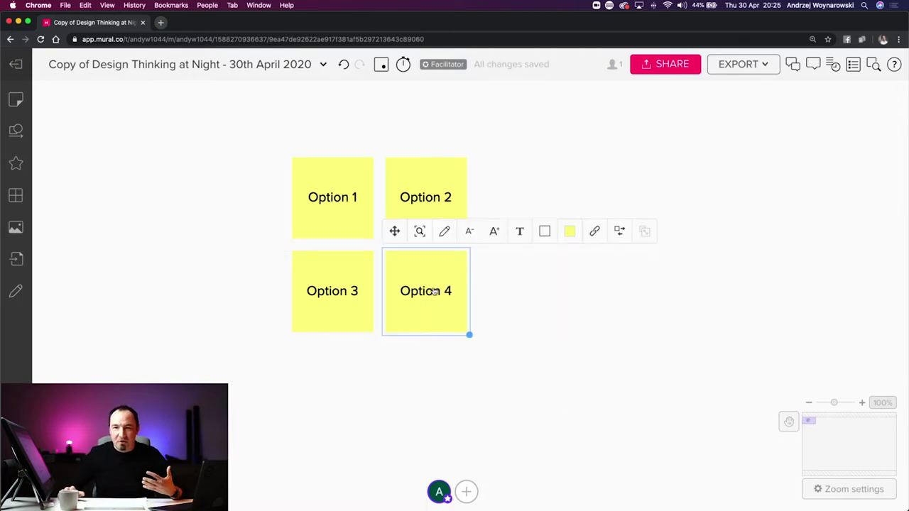
{"action": "left_click", "coordinate": [285, 183]}
{"action": "left_click", "coordinate": [390, 233]}
{"action": "left_click", "coordinate": [344, 282]}
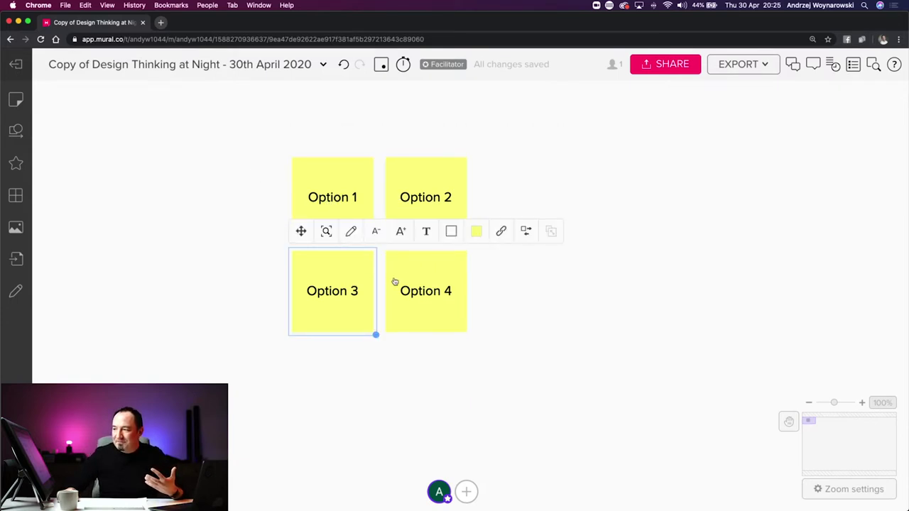
{"action": "left_click", "coordinate": [394, 281]}
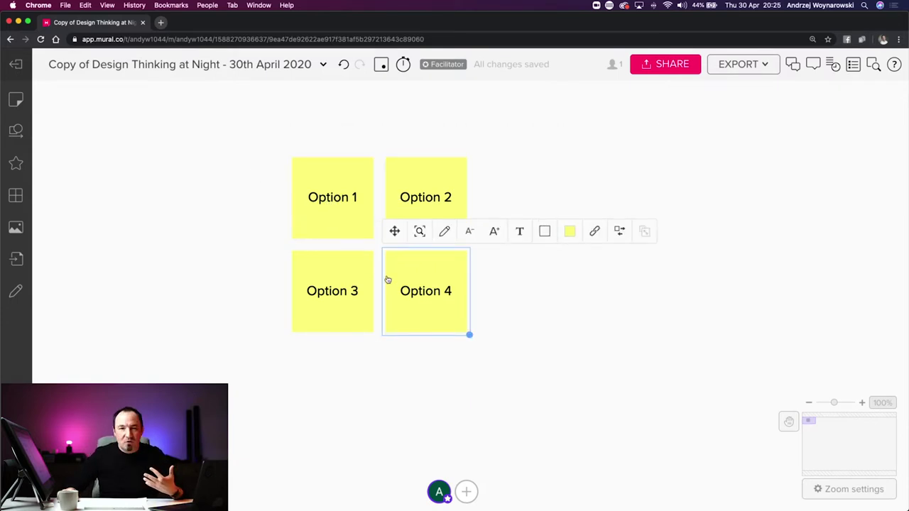
{"action": "left_click", "coordinate": [343, 133]}
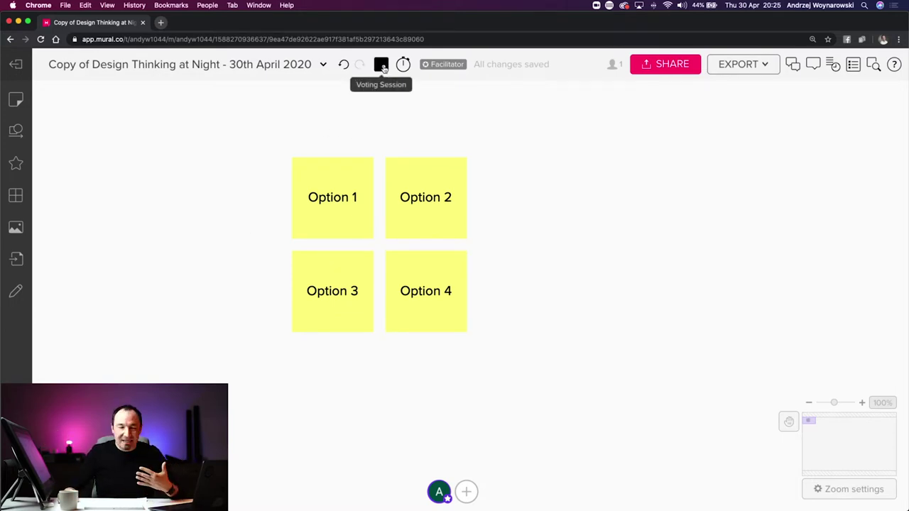
Set up a new voting session named "We're voting for options".
{"action": "left_click", "coordinate": [382, 66]}
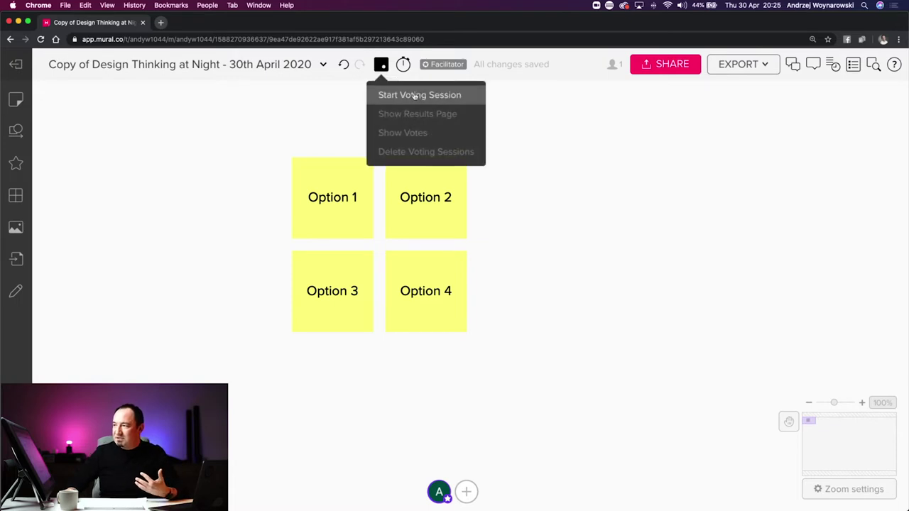
{"action": "left_click", "coordinate": [418, 95]}
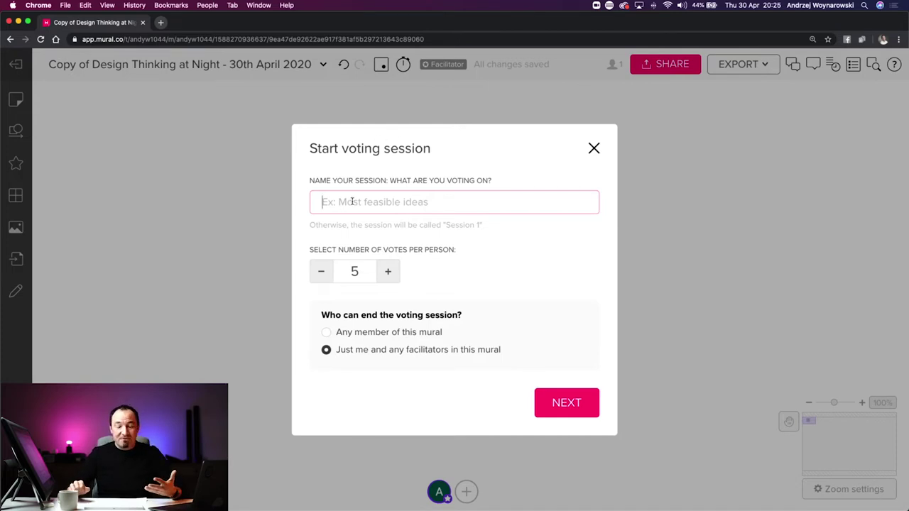
{"action": "type", "text": "We're"}
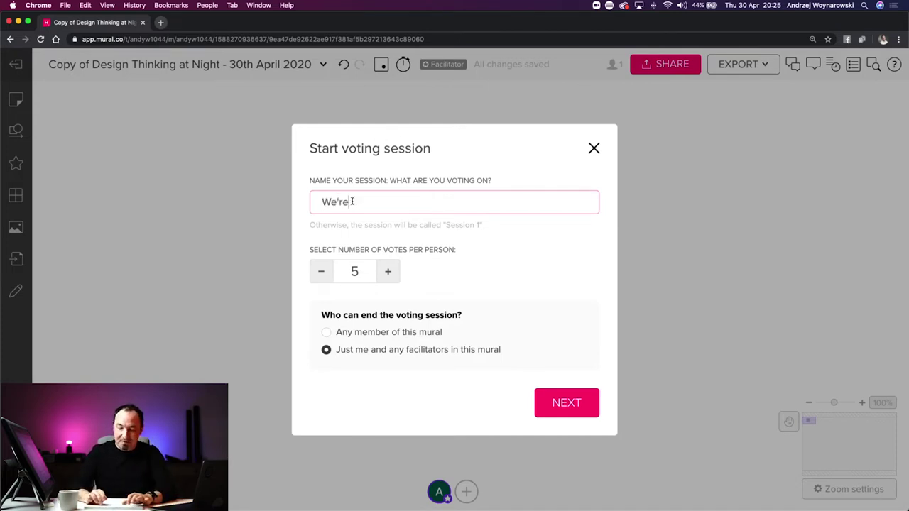
{"action": "type", "text": " voting for options"}
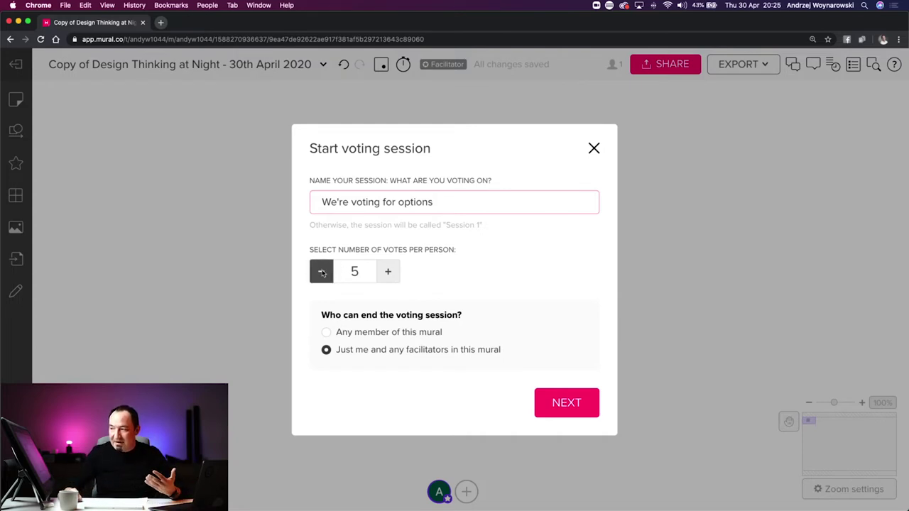
Try raising the number of votes per person to 12.
{"action": "left_click", "coordinate": [387, 271]}
{"action": "left_click", "coordinate": [388, 271]}
{"action": "left_click", "coordinate": [388, 271]}
{"action": "left_click", "coordinate": [388, 271]}
{"action": "left_click", "coordinate": [388, 271]}
{"action": "left_click", "coordinate": [388, 271]}
{"action": "left_click", "coordinate": [388, 271]}
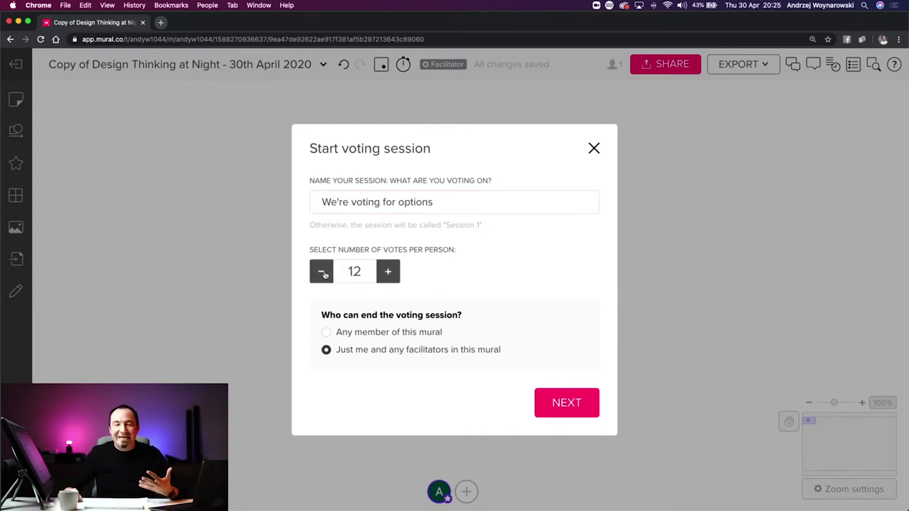
Set the number of votes per person in the voting session to 3.
{"action": "left_click", "coordinate": [323, 274]}
{"action": "left_click", "coordinate": [323, 274]}
{"action": "left_click", "coordinate": [323, 274]}
{"action": "left_click", "coordinate": [323, 274]}
{"action": "left_click", "coordinate": [323, 274]}
{"action": "left_click", "coordinate": [323, 274]}
{"action": "left_click", "coordinate": [323, 274]}
{"action": "left_click", "coordinate": [323, 274]}
{"action": "left_click", "coordinate": [323, 274]}
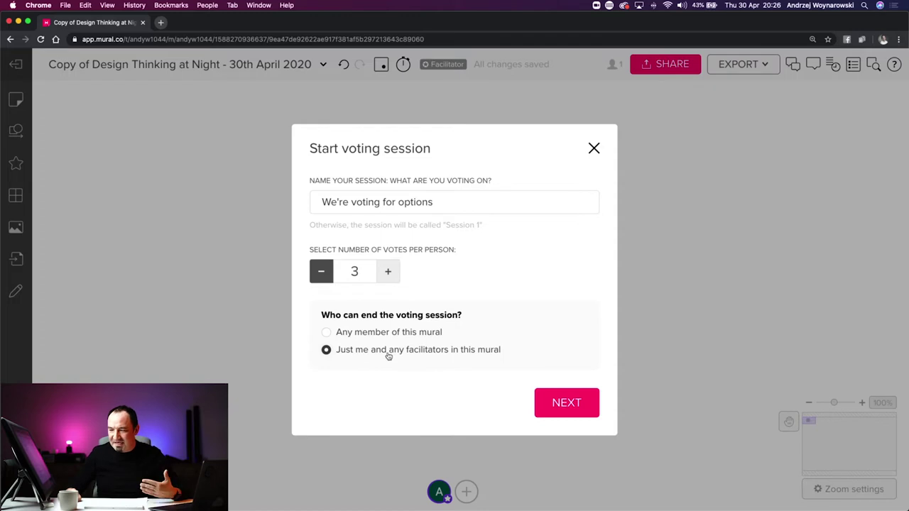
Start the voting session and cast all three votes on the Option 1 sticky note.
{"action": "left_click", "coordinate": [561, 403]}
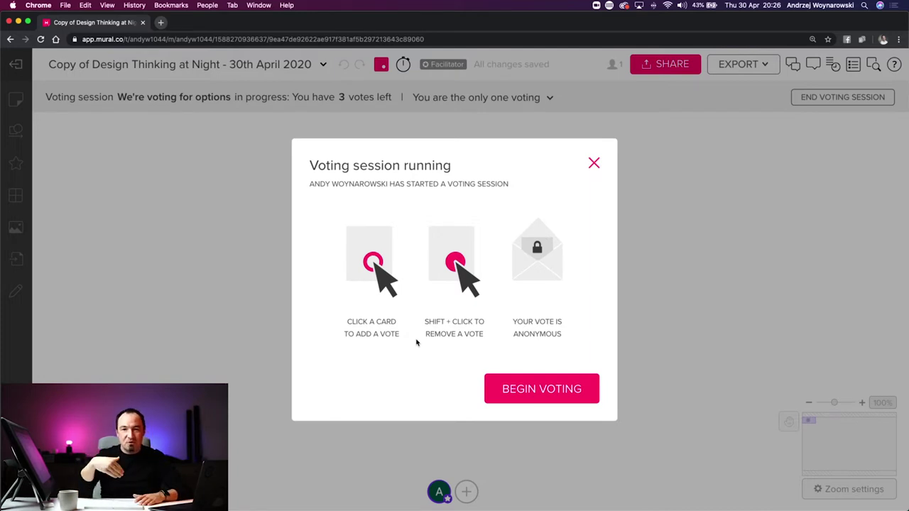
{"action": "left_click", "coordinate": [552, 394]}
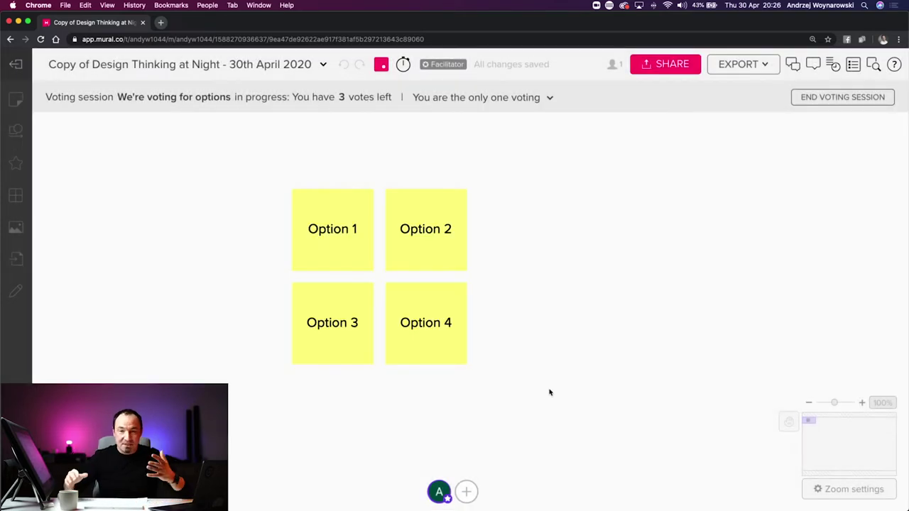
{"action": "left_click", "coordinate": [347, 211]}
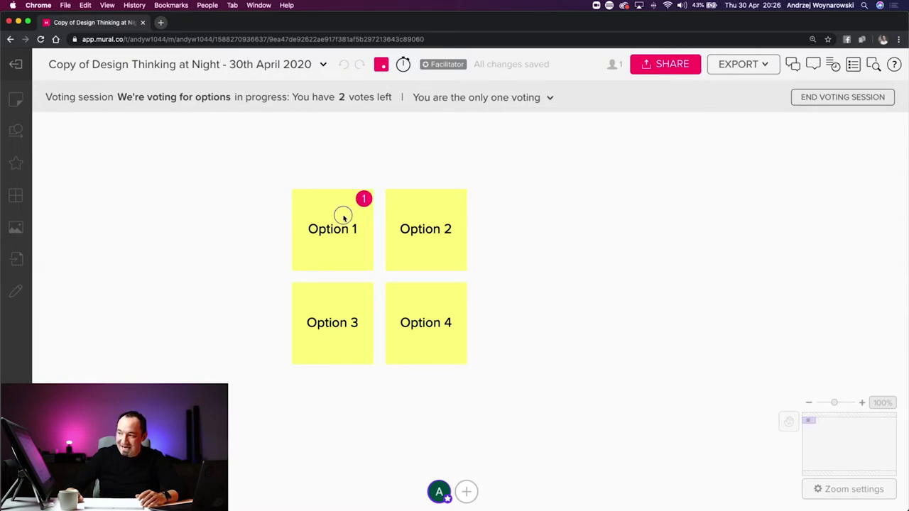
{"action": "left_click", "coordinate": [344, 216]}
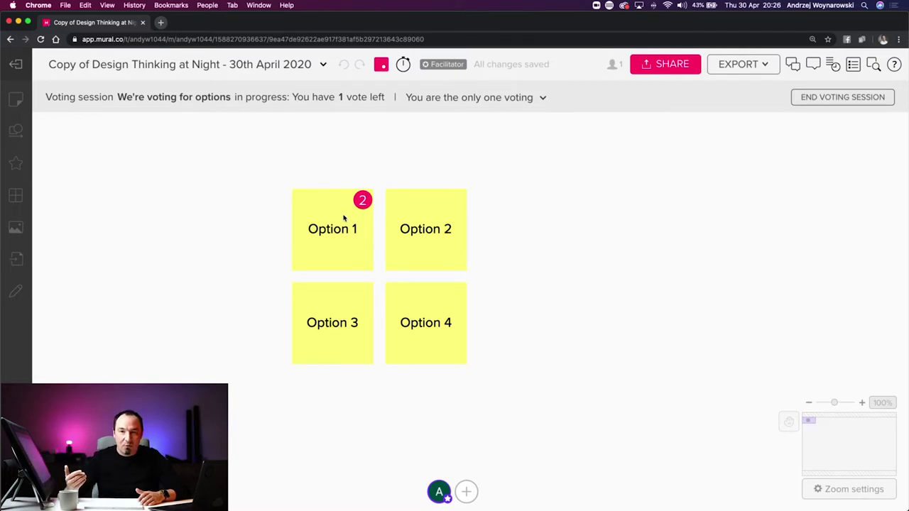
{"action": "left_click", "coordinate": [339, 220]}
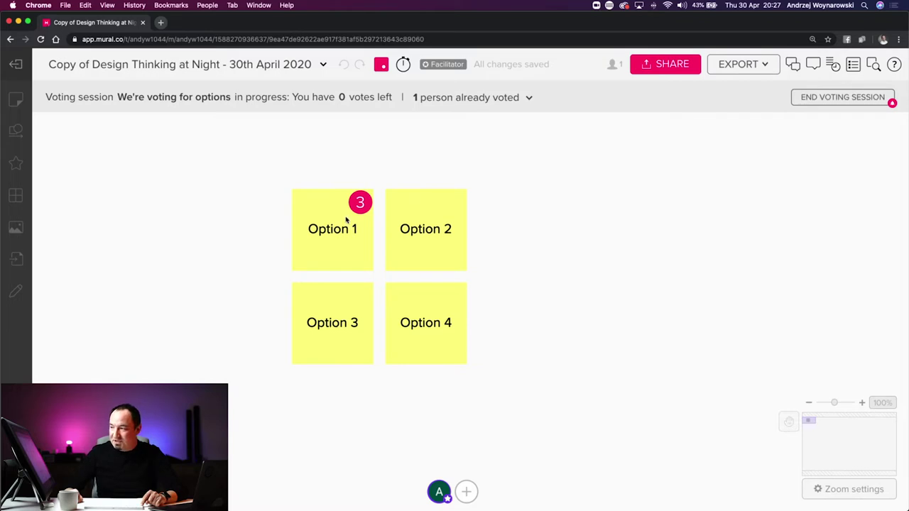
Move one vote from the Option 1 sticky note to Option 2 and show each participant's remaining votes.
{"action": "left_click", "coordinate": [347, 221]}
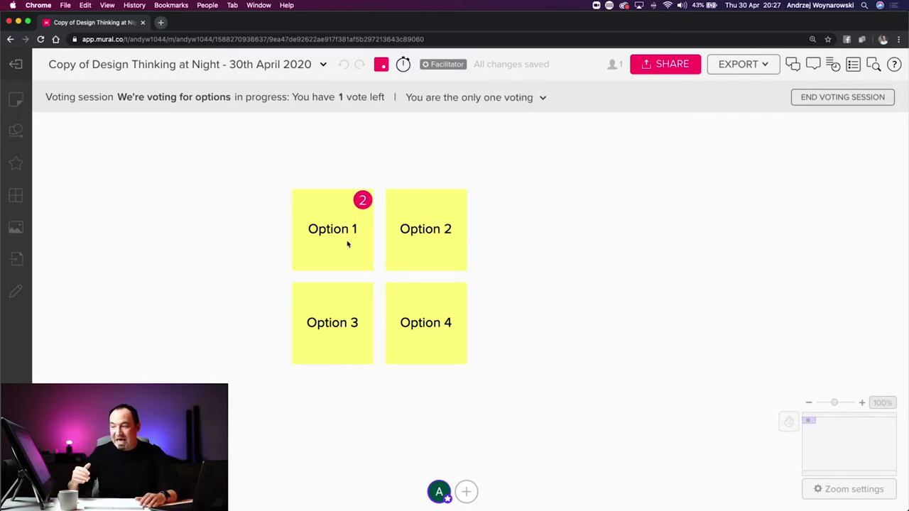
{"action": "left_click", "coordinate": [424, 237]}
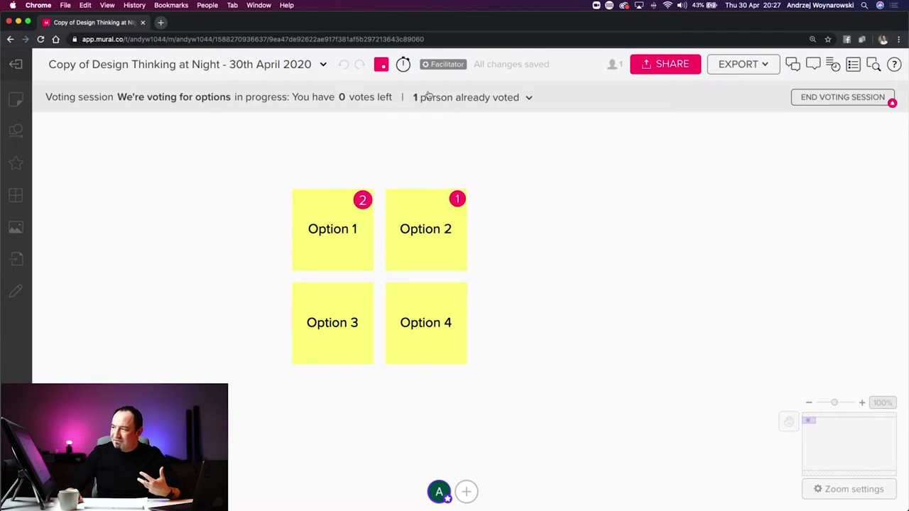
{"action": "left_click", "coordinate": [528, 97]}
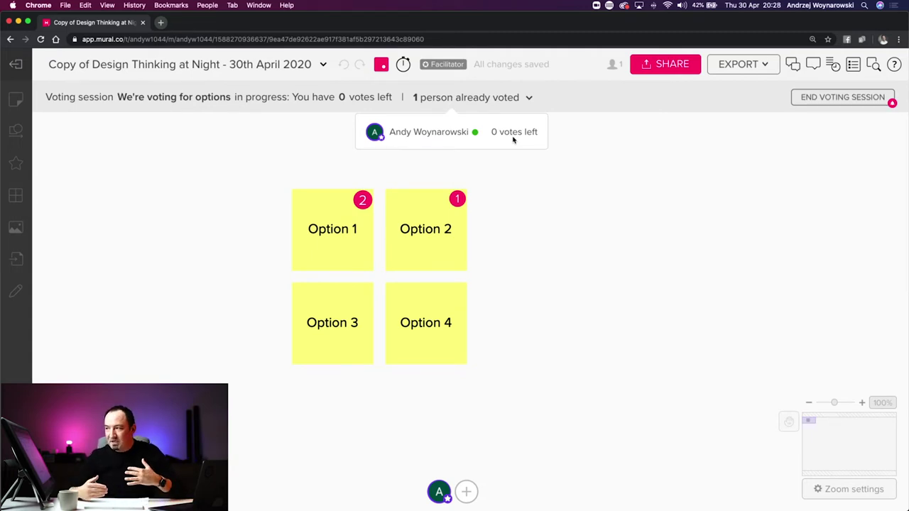
Withdraw both votes from the Option 1 sticky note and cast them on it again.
{"action": "left_click", "coordinate": [343, 228]}
{"action": "left_click", "coordinate": [344, 243]}
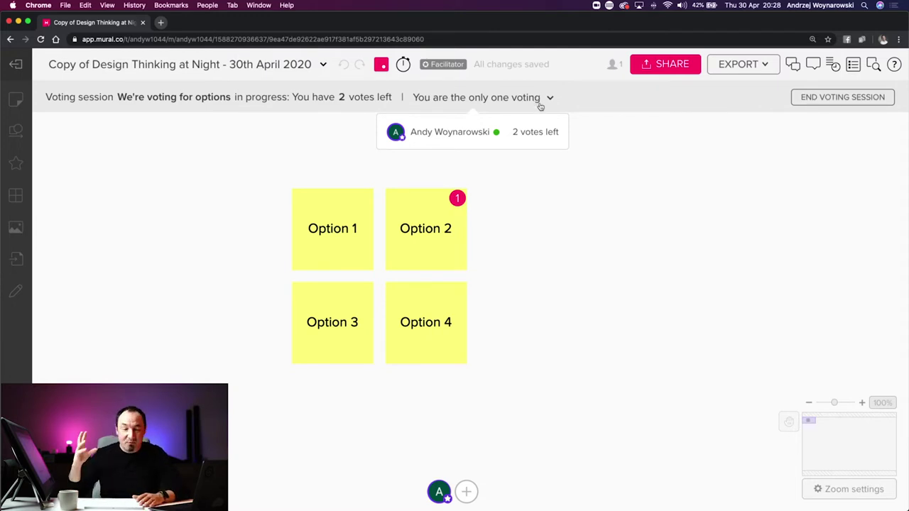
{"action": "left_click", "coordinate": [349, 226]}
{"action": "left_click", "coordinate": [351, 227]}
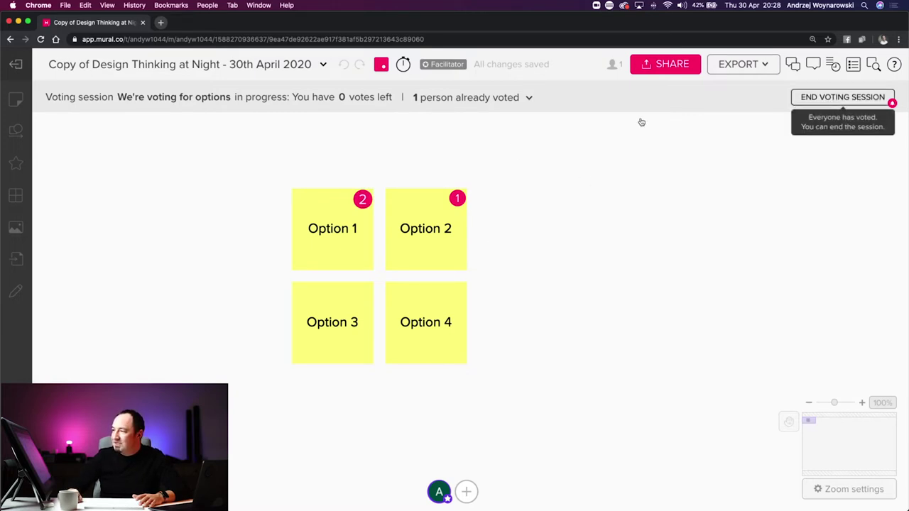
Withdraw one vote from Option 1 and end the voting session, closing its results and vote highlights.
{"action": "left_click", "coordinate": [345, 214]}
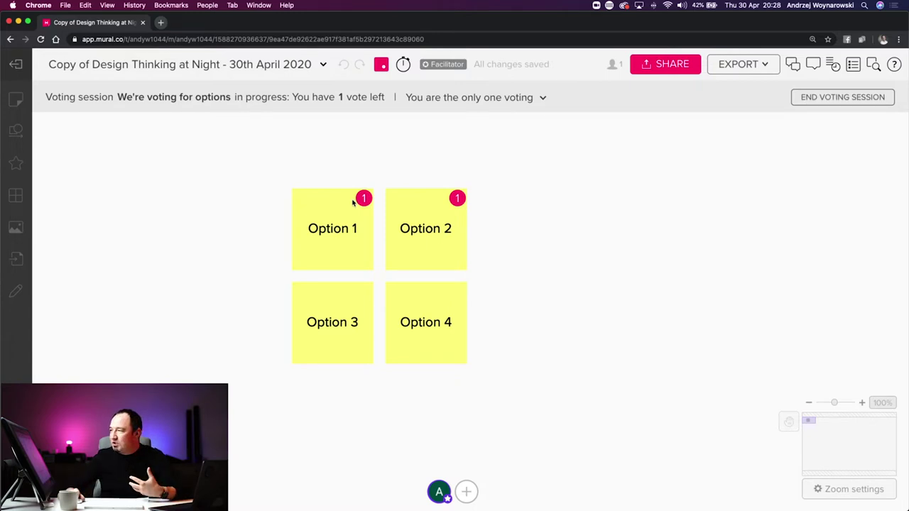
{"action": "left_click", "coordinate": [848, 101]}
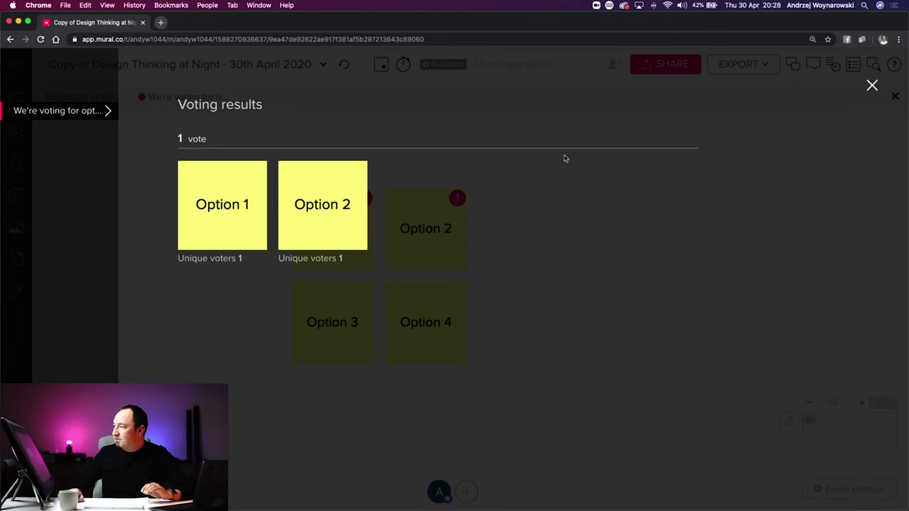
{"action": "left_click", "coordinate": [871, 86]}
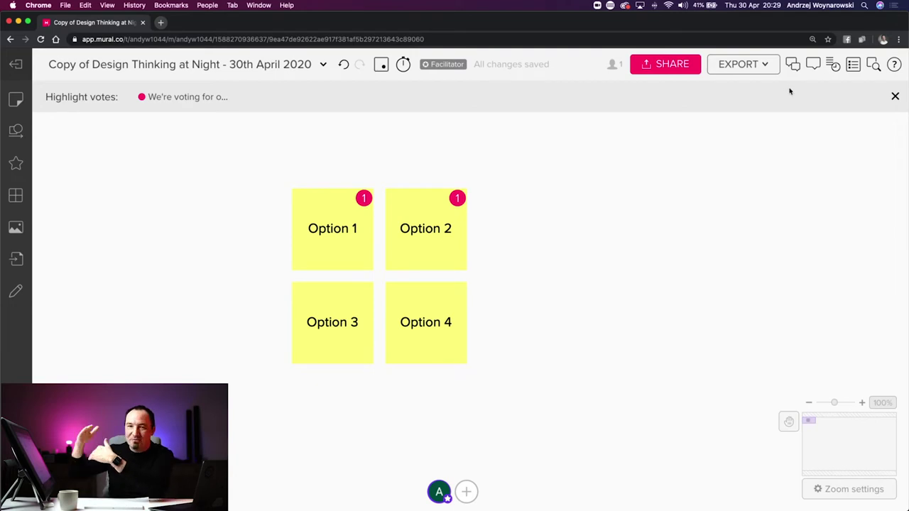
{"action": "left_click", "coordinate": [894, 96]}
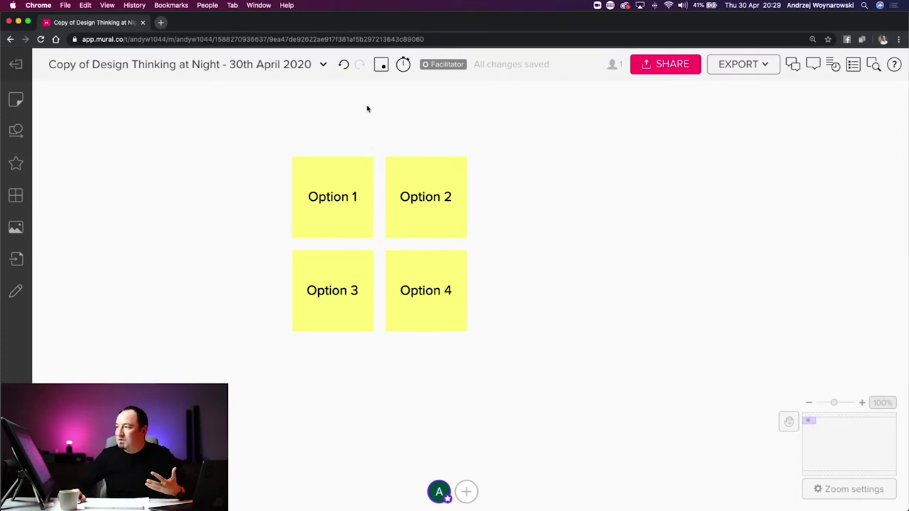
Dismiss the Facilitation Superpowers introduction and start a 2-minute timer for the mural.
{"action": "left_click", "coordinate": [404, 65]}
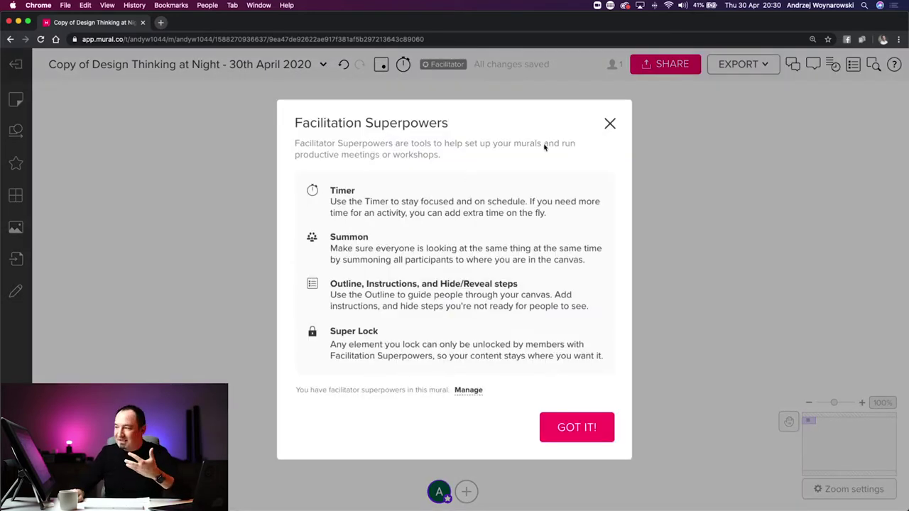
{"action": "left_click", "coordinate": [610, 123]}
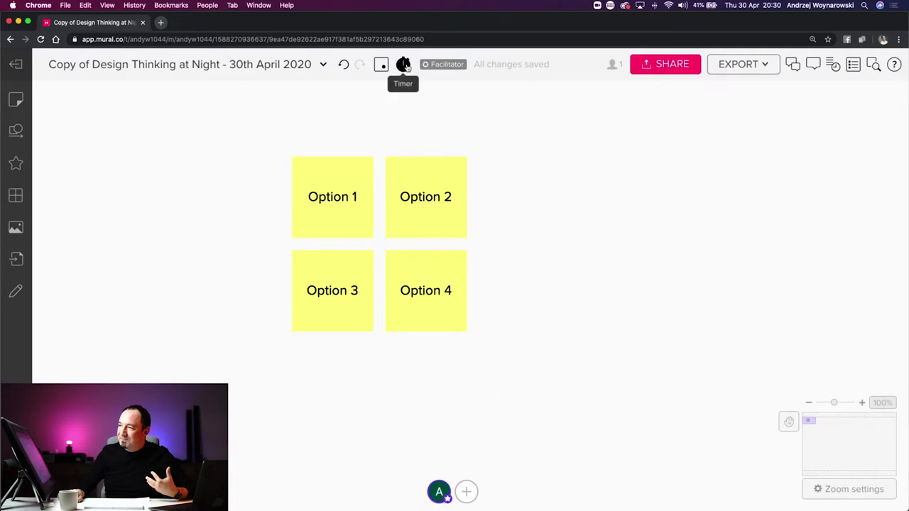
{"action": "left_click", "coordinate": [402, 64]}
{"action": "left_click", "coordinate": [411, 115]}
{"action": "left_click", "coordinate": [411, 114]}
{"action": "left_click", "coordinate": [413, 115]}
{"action": "left_click", "coordinate": [412, 115]}
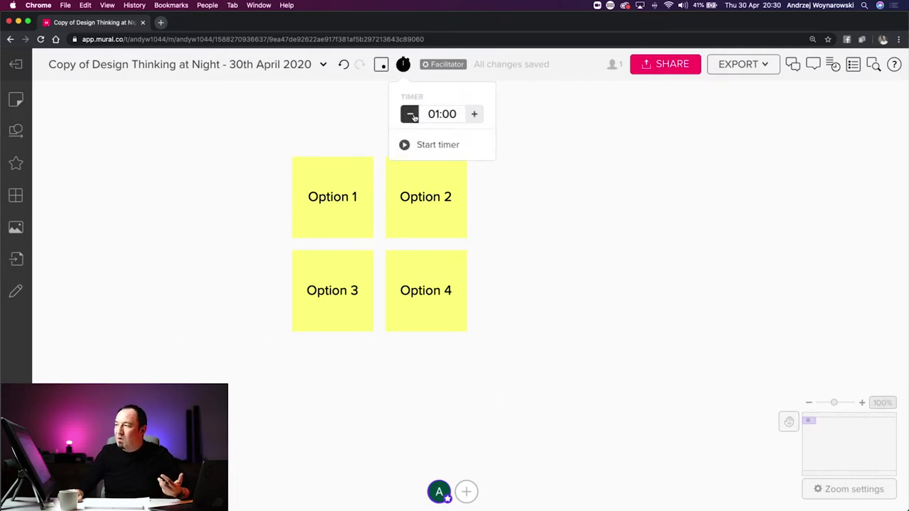
{"action": "left_click", "coordinate": [474, 115]}
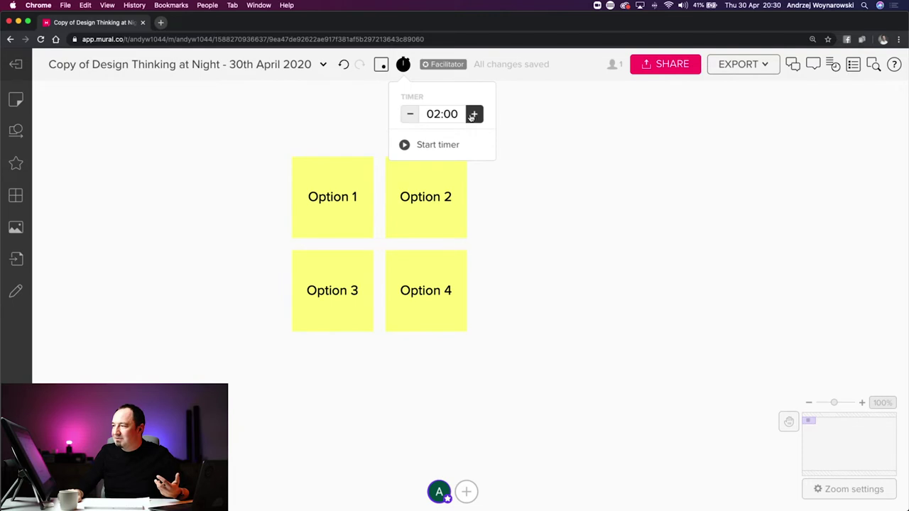
{"action": "left_click", "coordinate": [436, 144]}
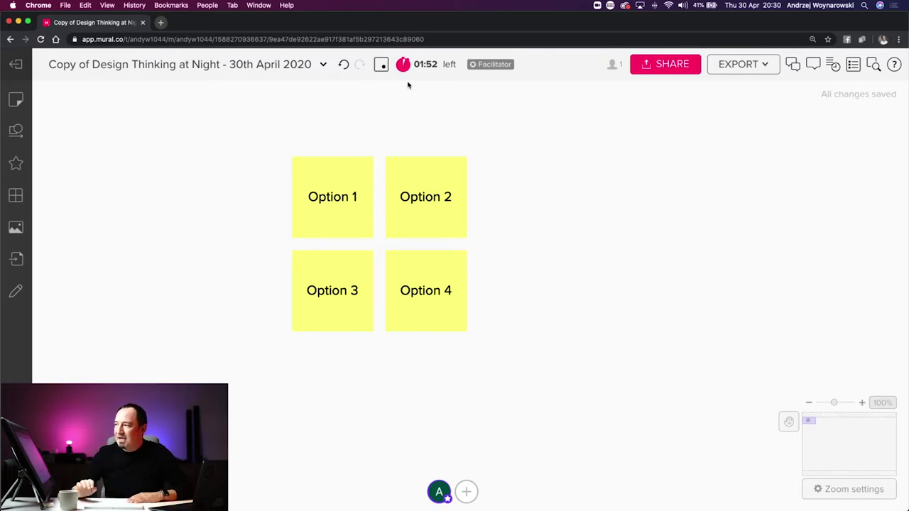
Pause and resume the running timer, and end it before the time runs out.
{"action": "left_click", "coordinate": [429, 66]}
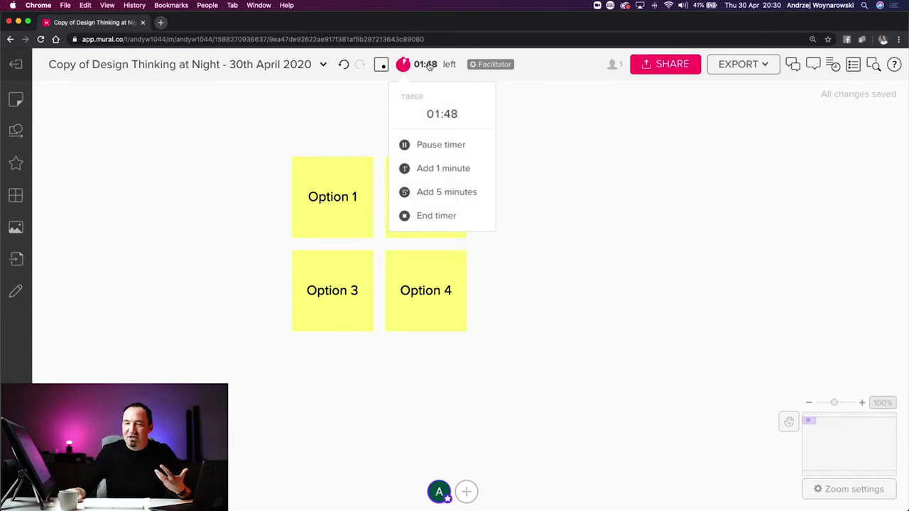
{"action": "left_click", "coordinate": [447, 145]}
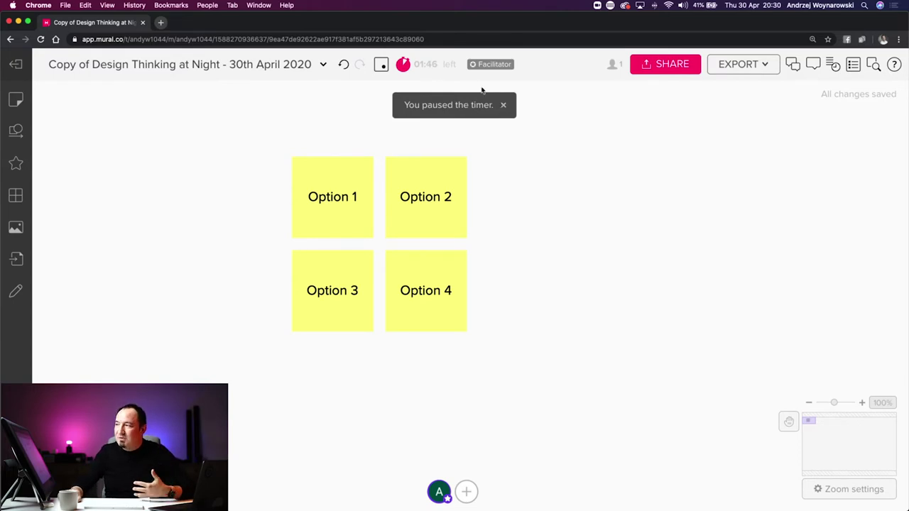
{"action": "left_click", "coordinate": [429, 63]}
{"action": "left_click", "coordinate": [453, 148]}
{"action": "left_click", "coordinate": [430, 64]}
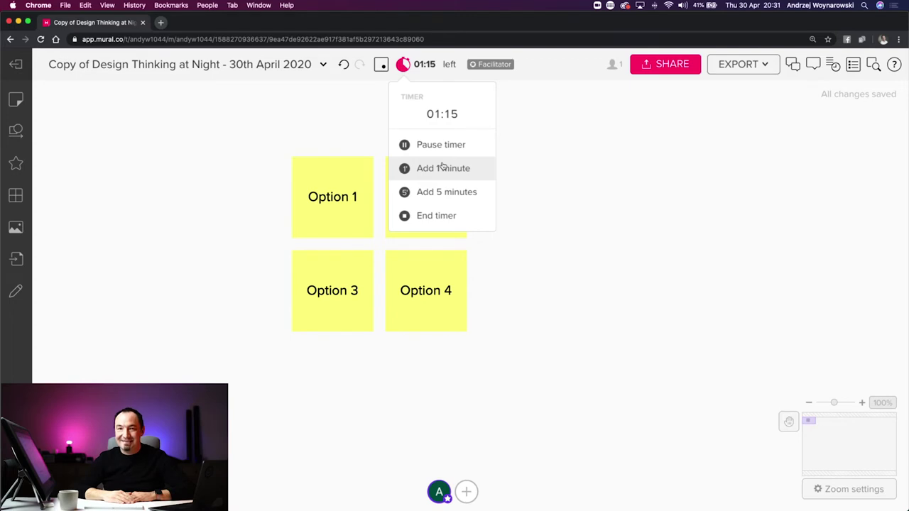
{"action": "left_click", "coordinate": [438, 218]}
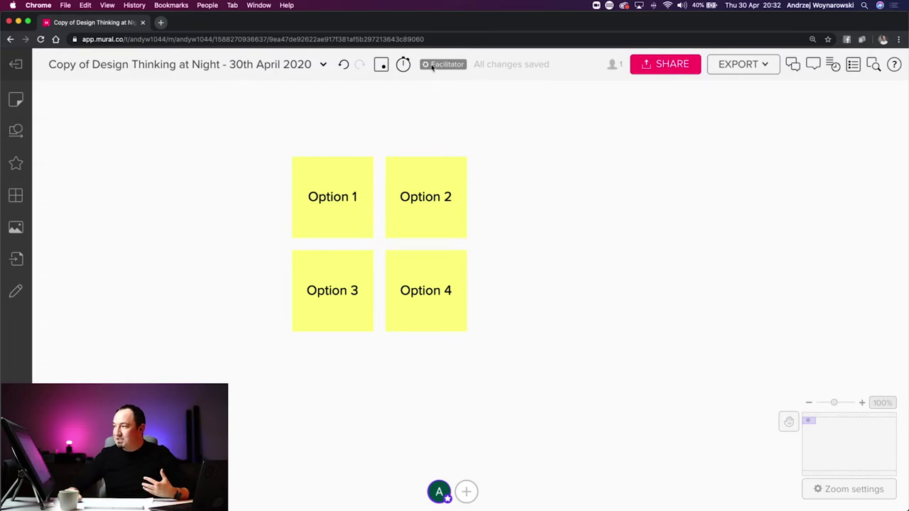
Review the mural's options for inviting people and copying the invite link, leaving the sharing settings as they are.
{"action": "left_click", "coordinate": [665, 65]}
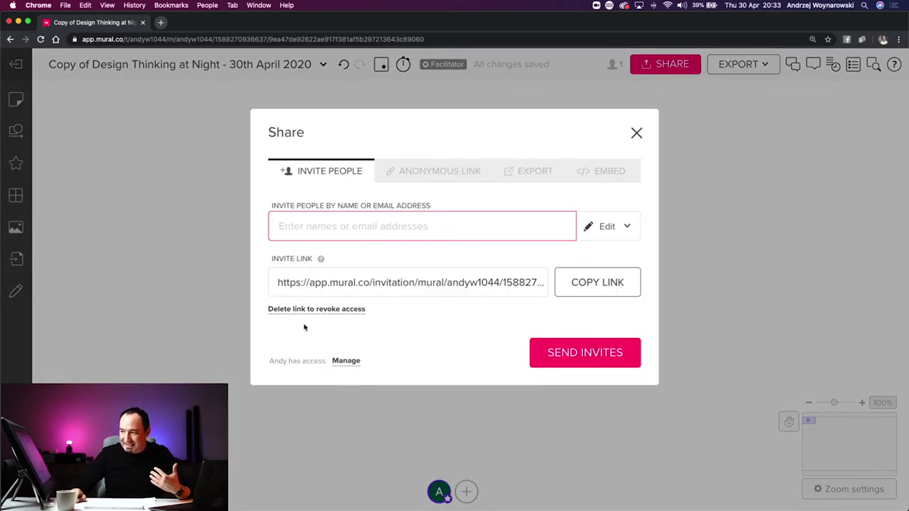
{"action": "left_click", "coordinate": [637, 132]}
{"action": "left_click", "coordinate": [323, 65]}
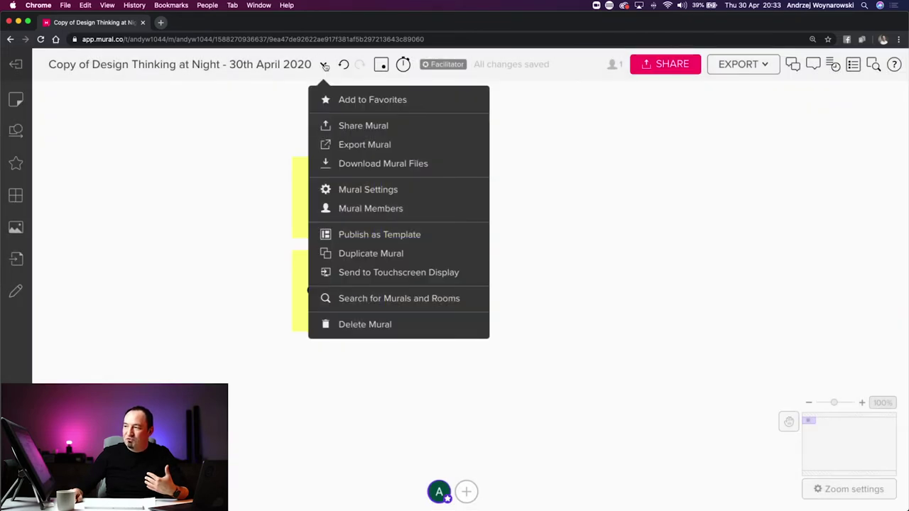
{"action": "left_click", "coordinate": [376, 125]}
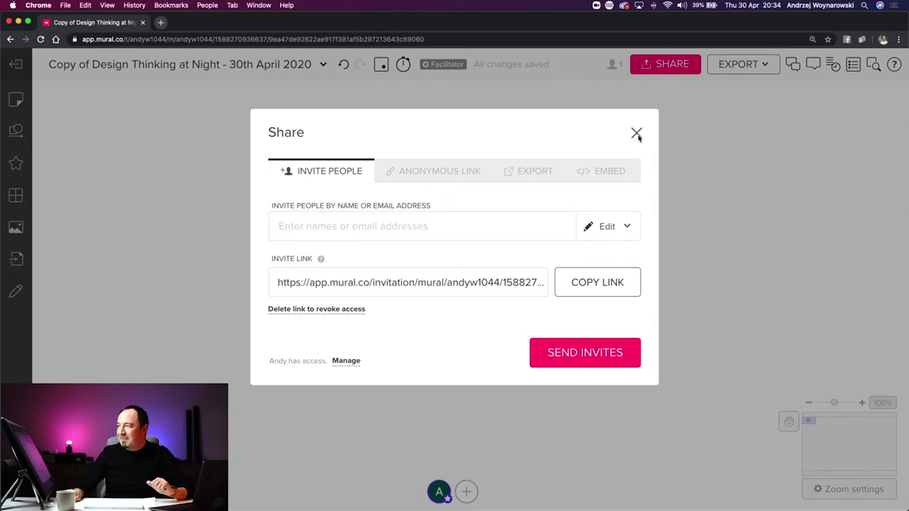
{"action": "left_click", "coordinate": [637, 135]}
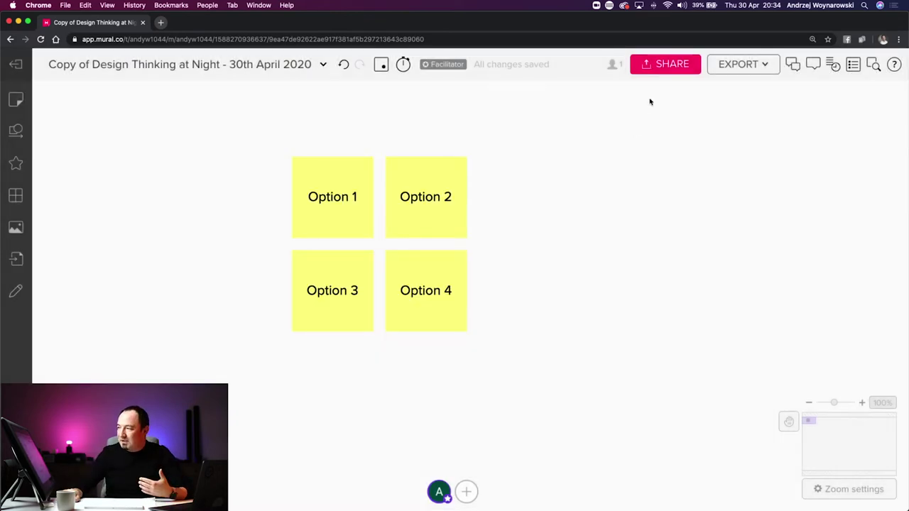
Review the available export formats for the mural and look at its chat.
{"action": "left_click", "coordinate": [764, 67]}
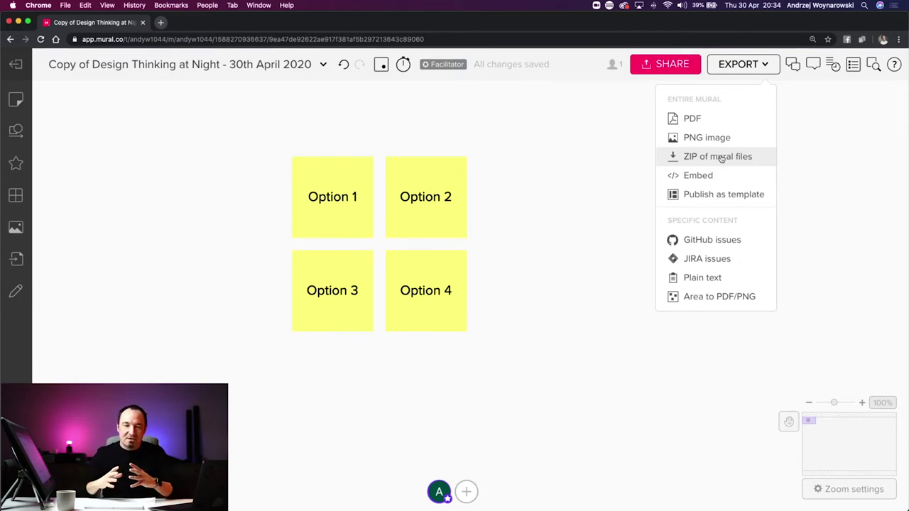
{"action": "left_click", "coordinate": [574, 137]}
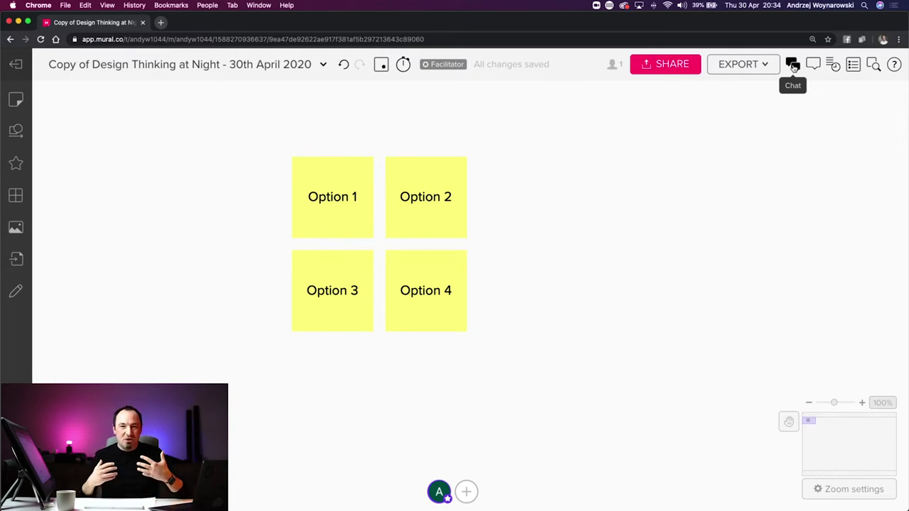
{"action": "left_click", "coordinate": [793, 65]}
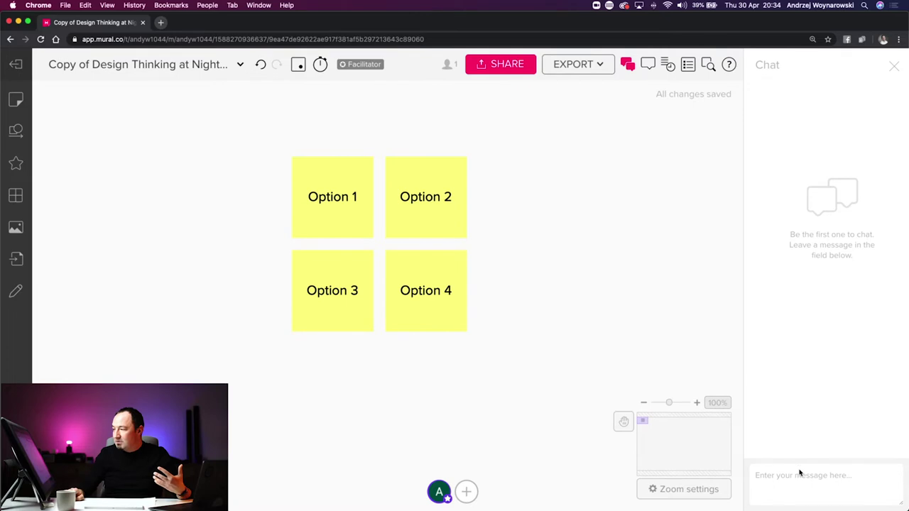
{"action": "left_click", "coordinate": [893, 66]}
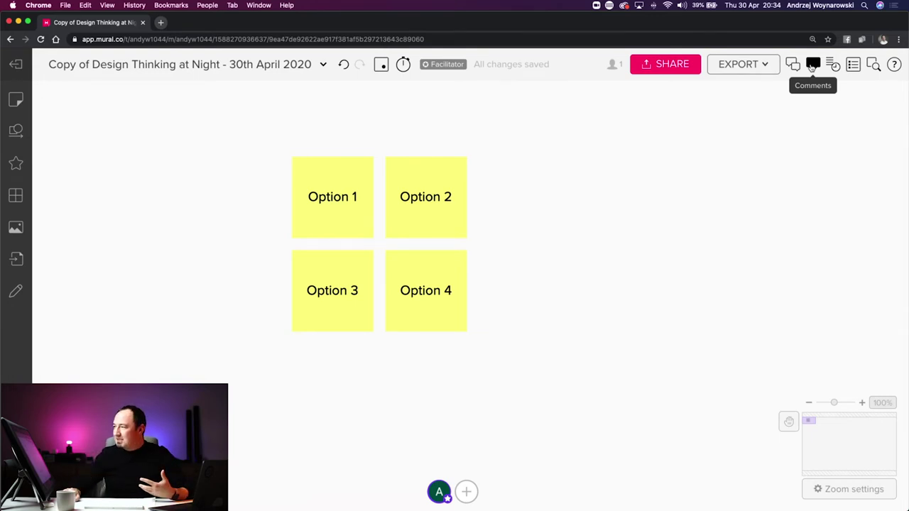
Add the comment "My comment is here!" on the canvas beside the Option 2 sticky note.
{"action": "left_click", "coordinate": [812, 66]}
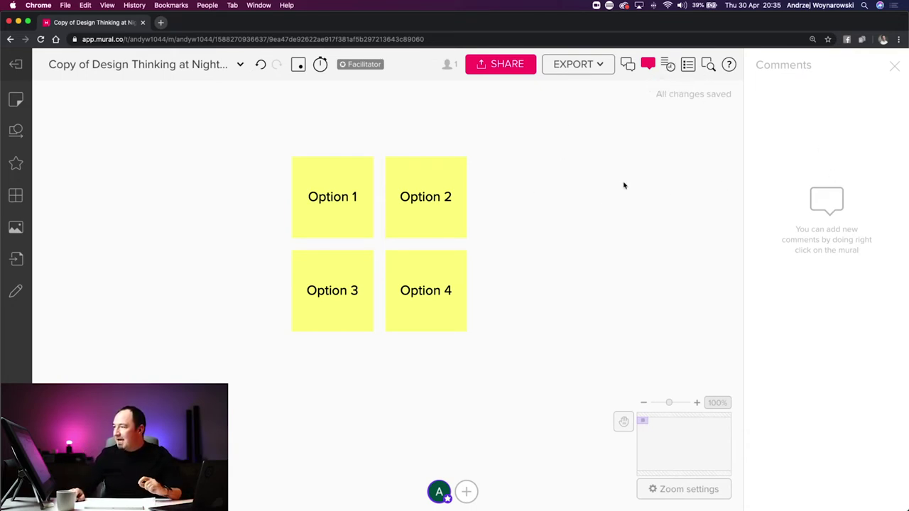
{"action": "left_click", "coordinate": [647, 64]}
{"action": "left_click", "coordinate": [807, 66]}
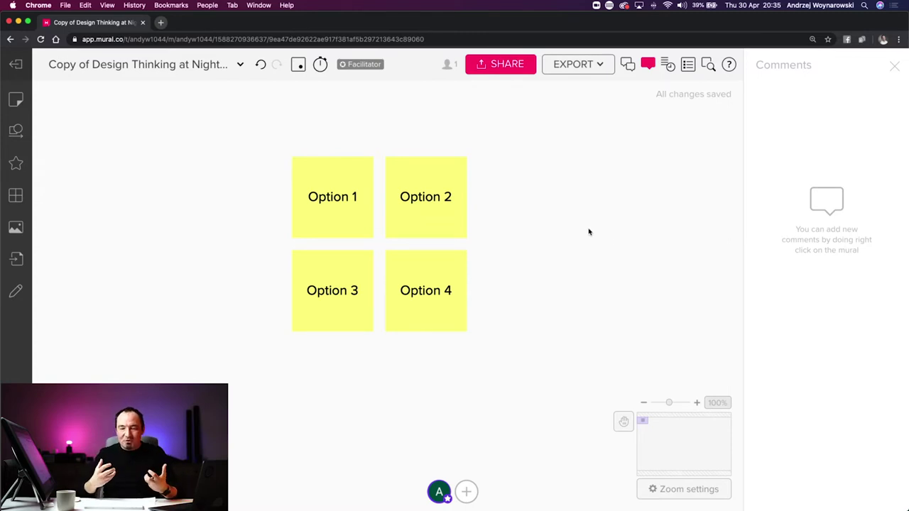
{"action": "right_click", "coordinate": [487, 196]}
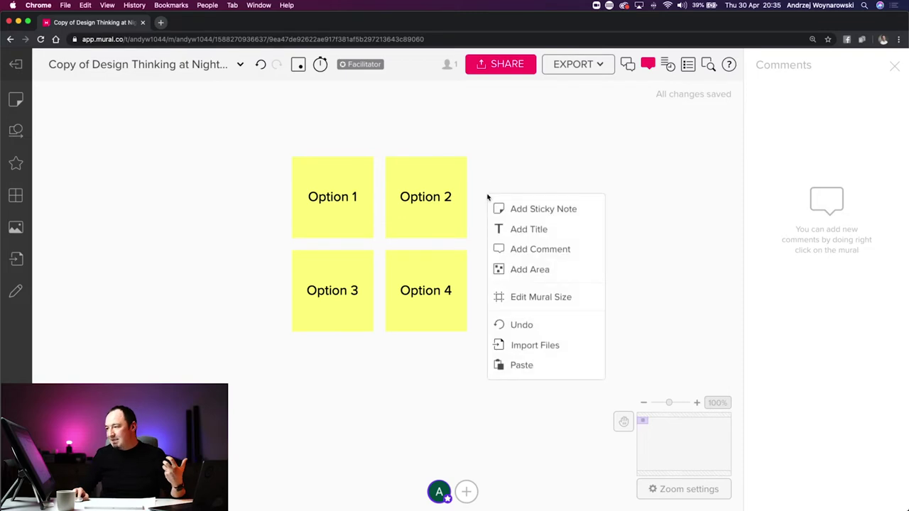
{"action": "left_click", "coordinate": [543, 249]}
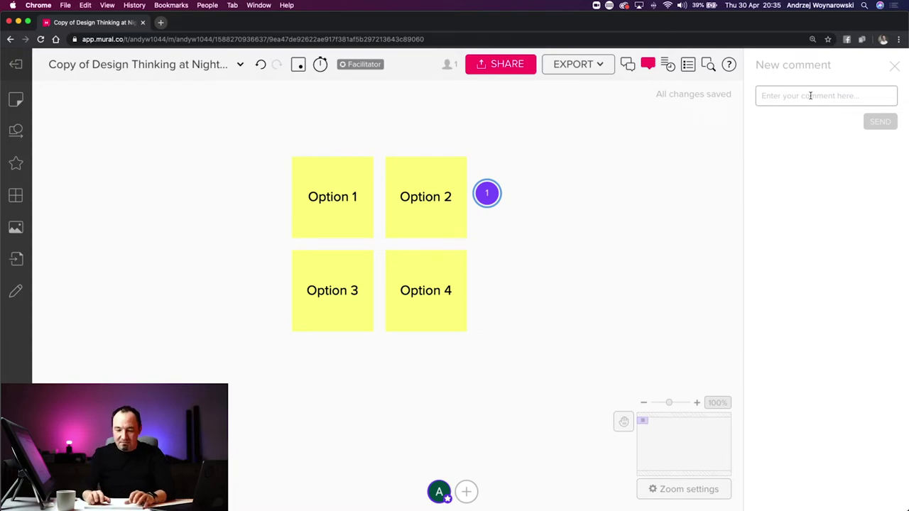
{"action": "type", "text": "My comment is here!"}
{"action": "left_click", "coordinate": [880, 121]}
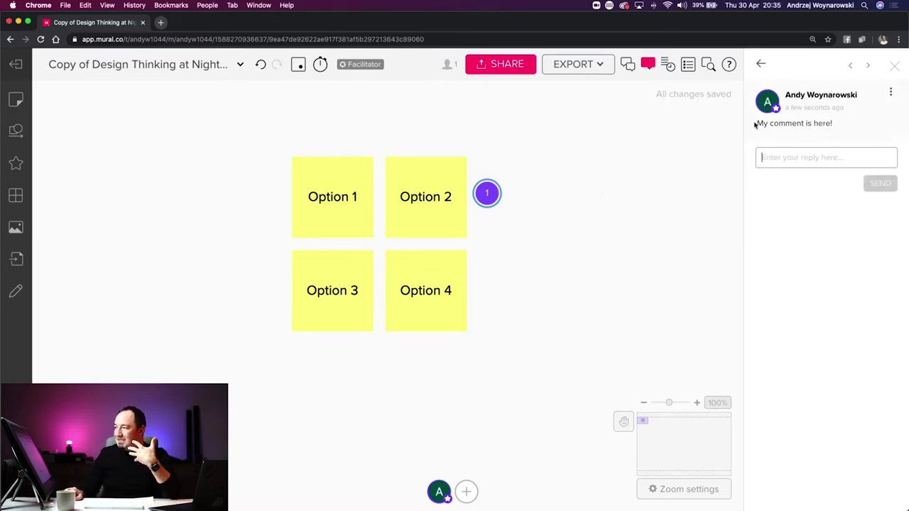
{"action": "left_click", "coordinate": [894, 65]}
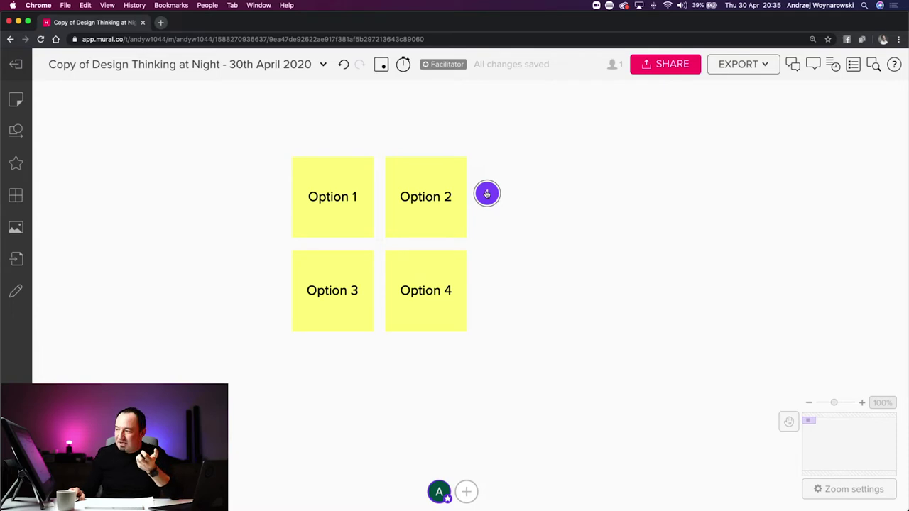
Reply "I agree!" to the comment beside the Option 2 sticky note.
{"action": "left_click", "coordinate": [487, 194]}
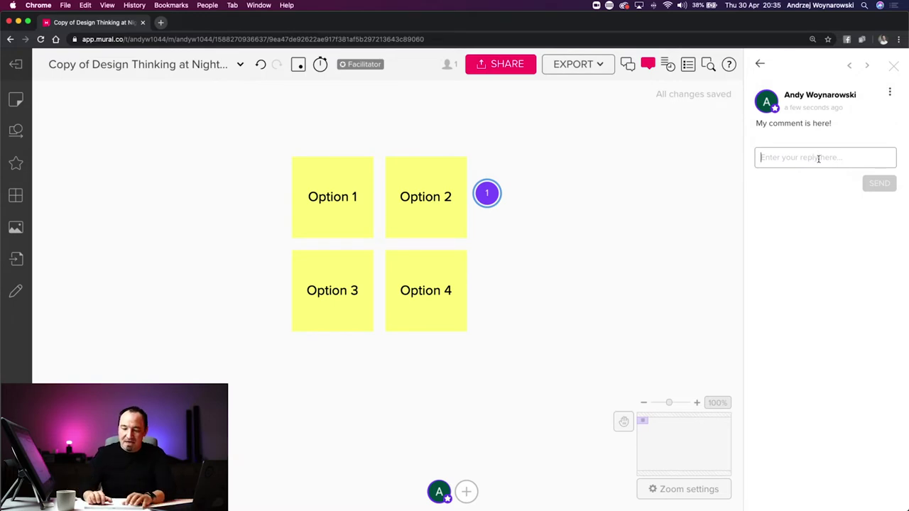
{"action": "type", "text": "M"}
{"action": "key", "text": "BackSpace"}
{"action": "type", "text": "I"}
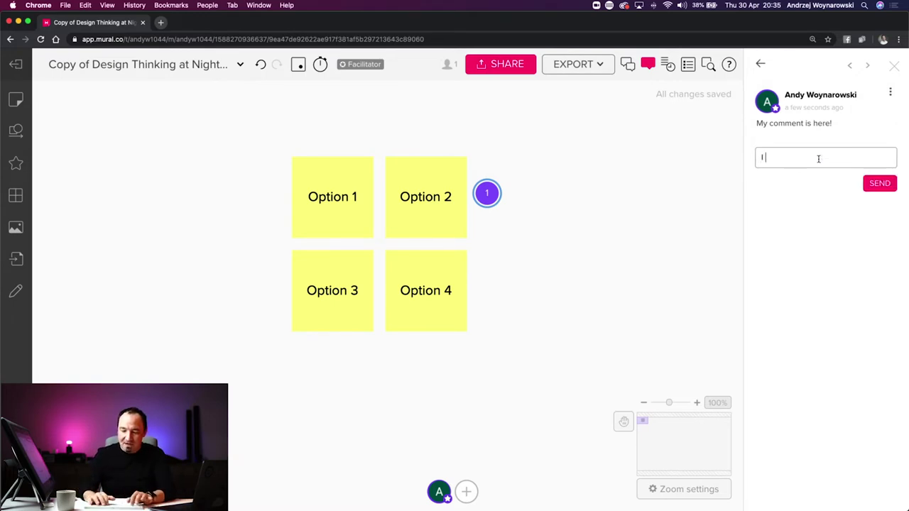
{"action": "type", "text": " agree!"}
{"action": "key", "text": "Return"}
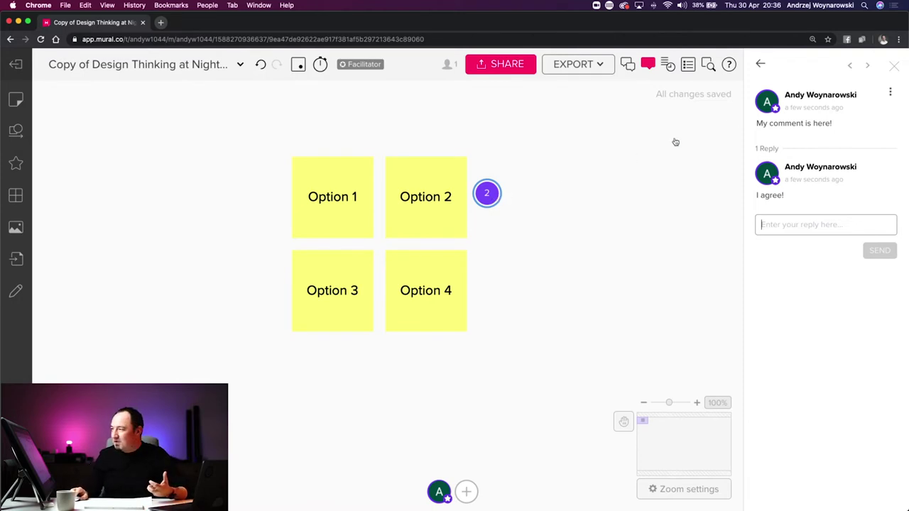
Close the comment thread, review the mural's activity history and locate the Option 1 sticky note on the canvas from its entry.
{"action": "left_click", "coordinate": [892, 69]}
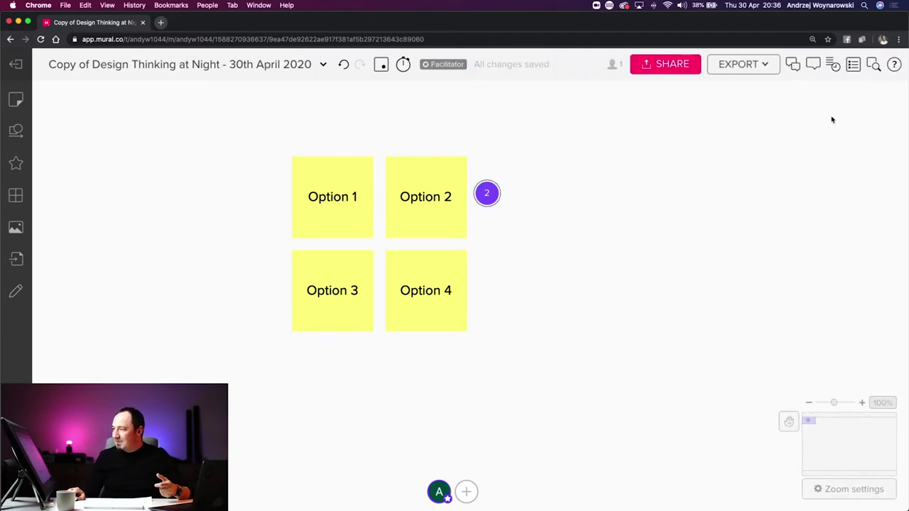
{"action": "left_click", "coordinate": [832, 64]}
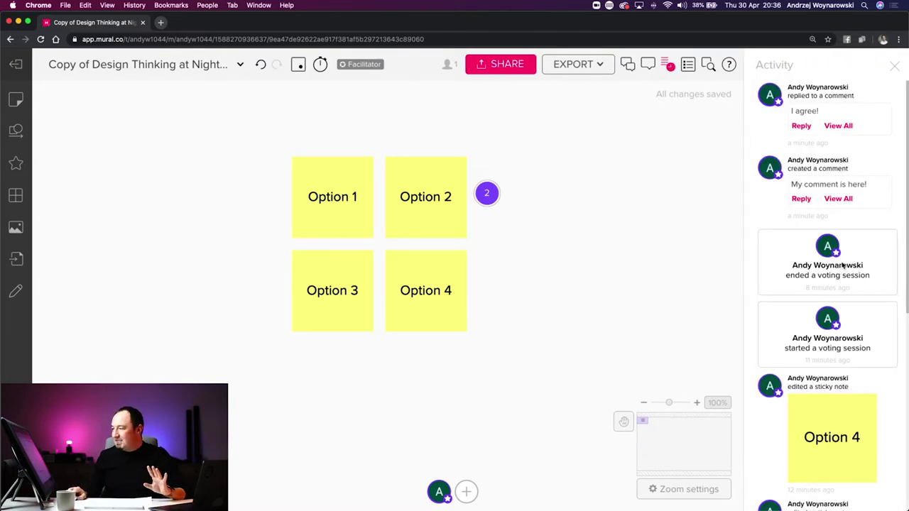
{"action": "scroll", "coordinate": [842, 264], "scroll_direction": "down", "scroll_amount": 10}
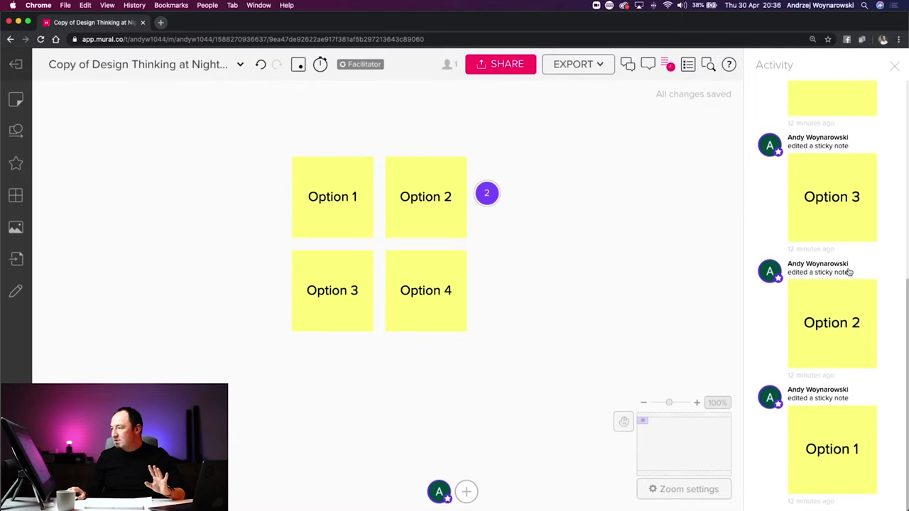
{"action": "scroll", "coordinate": [848, 272], "scroll_direction": "up", "scroll_amount": 5}
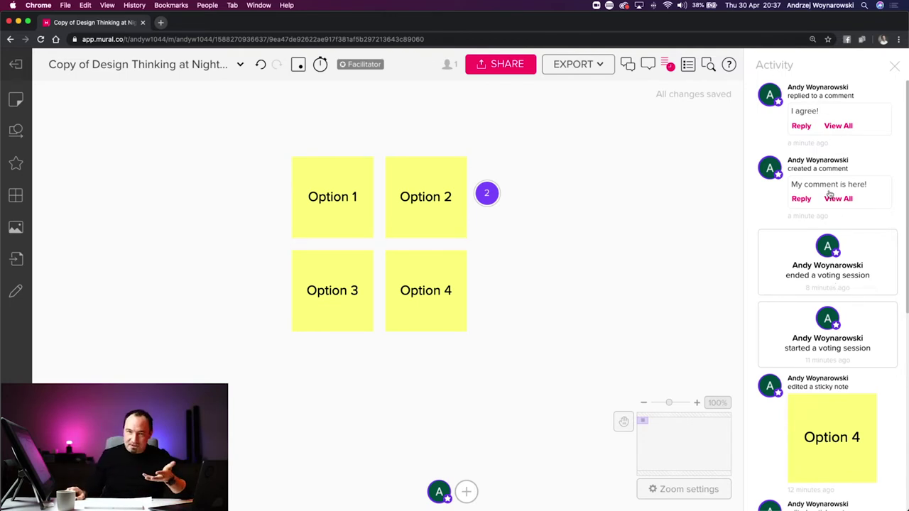
{"action": "scroll", "coordinate": [831, 217], "scroll_direction": "down", "scroll_amount": 10}
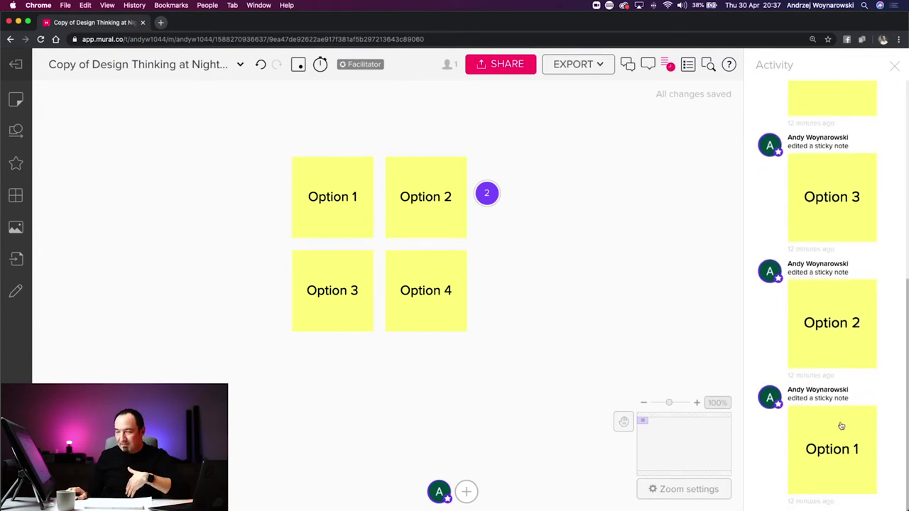
{"action": "scroll", "coordinate": [830, 402], "scroll_direction": "up", "scroll_amount": 10}
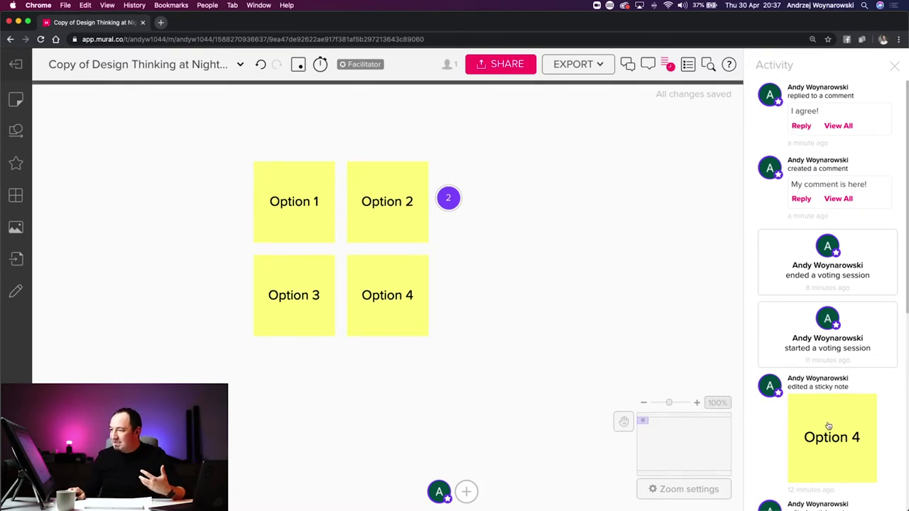
{"action": "scroll", "coordinate": [831, 397], "scroll_direction": "down", "scroll_amount": 5}
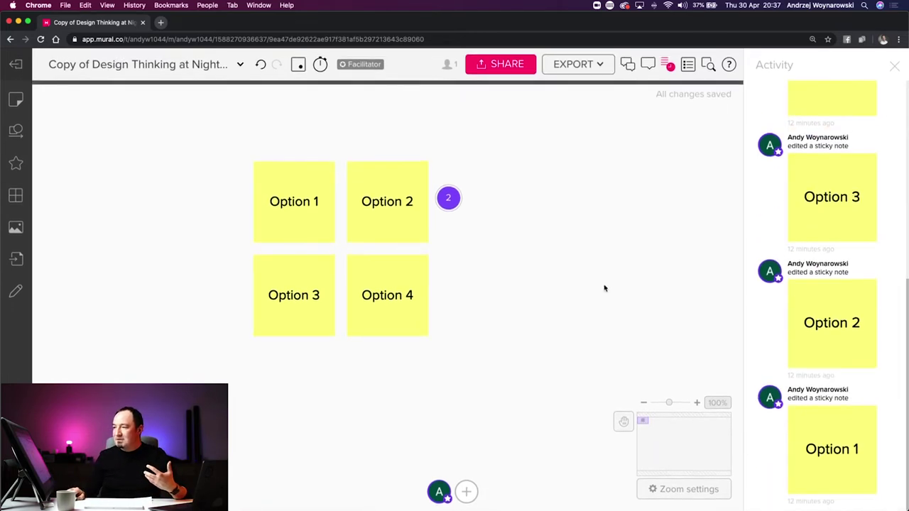
{"action": "scroll", "coordinate": [605, 289], "scroll_direction": "right", "scroll_amount": 10}
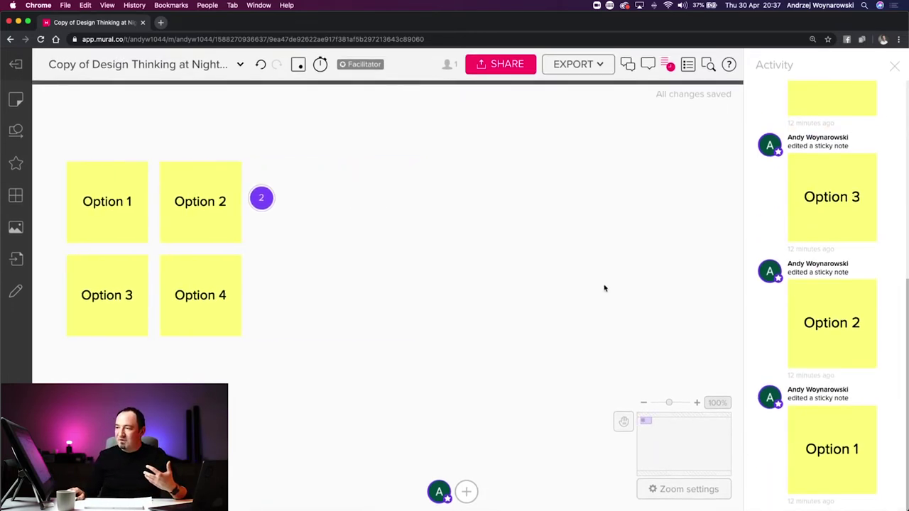
{"action": "left_click", "coordinate": [823, 430]}
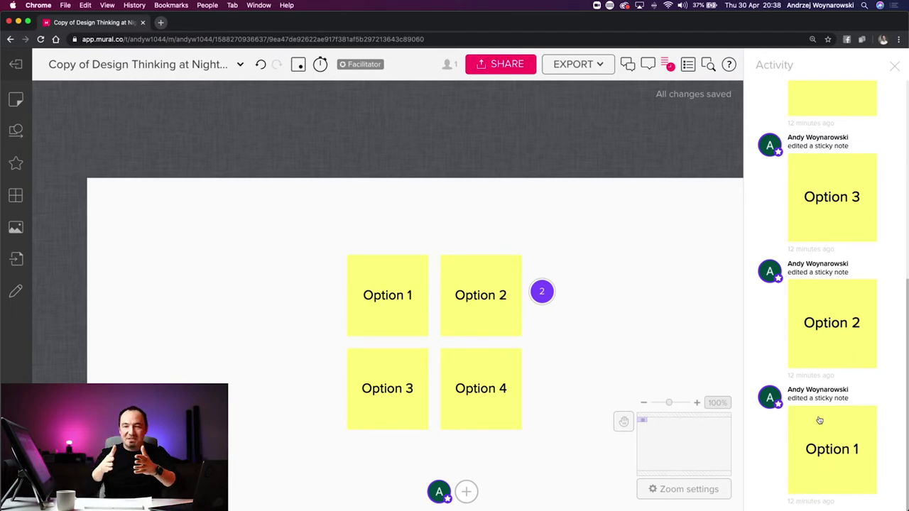
{"action": "left_click", "coordinate": [895, 67]}
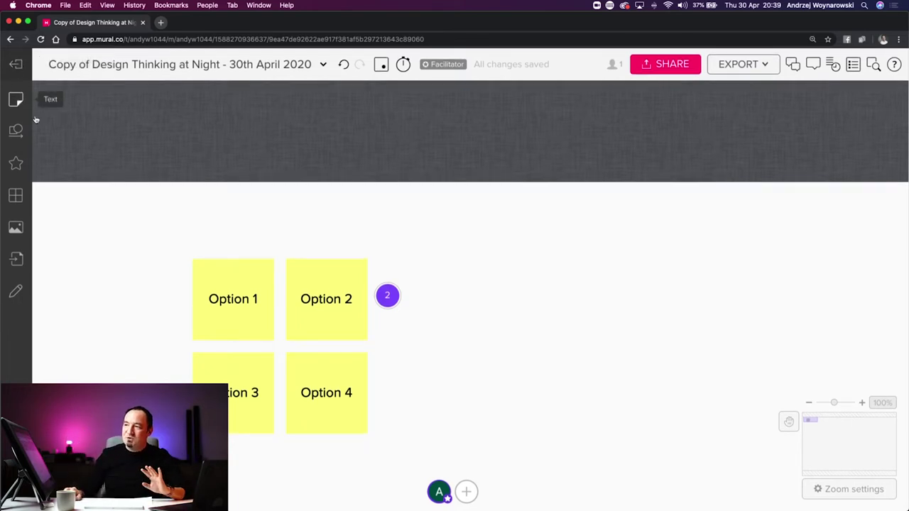
Add a title and a text box beside the Option notes, and try out a new comment and the canvas's context options.
{"action": "left_click", "coordinate": [15, 99]}
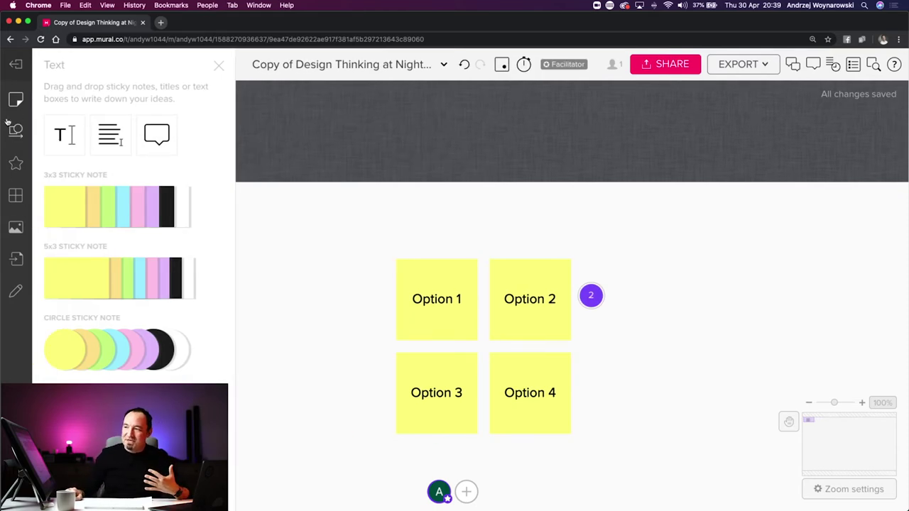
{"action": "left_click_drag", "start_coordinate": [69, 137], "coordinate": [622, 263]}
{"action": "left_click_drag", "start_coordinate": [110, 135], "coordinate": [653, 318]}
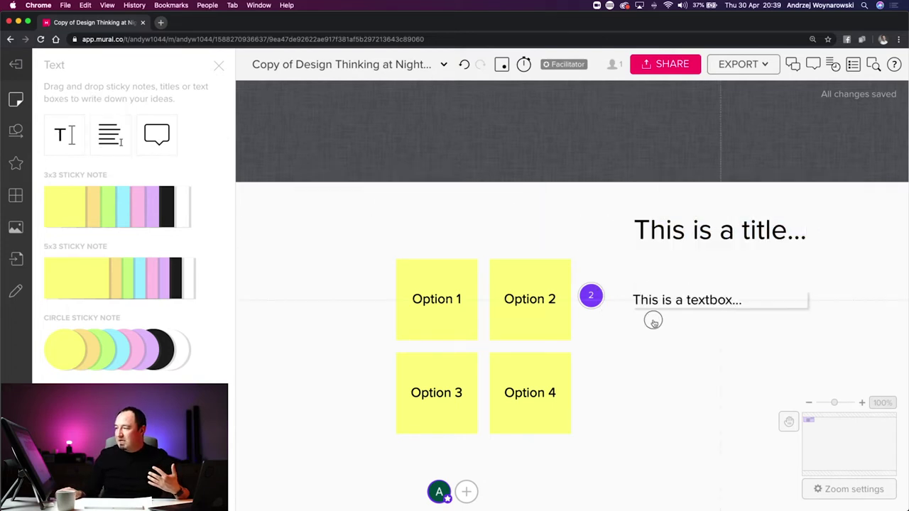
{"action": "mouse_move", "coordinate": [156, 135]}
{"action": "left_mouse_down"}
{"action": "mouse_move", "coordinate": [617, 403]}
{"action": "mouse_move", "coordinate": [718, 381]}
{"action": "left_mouse_up"}
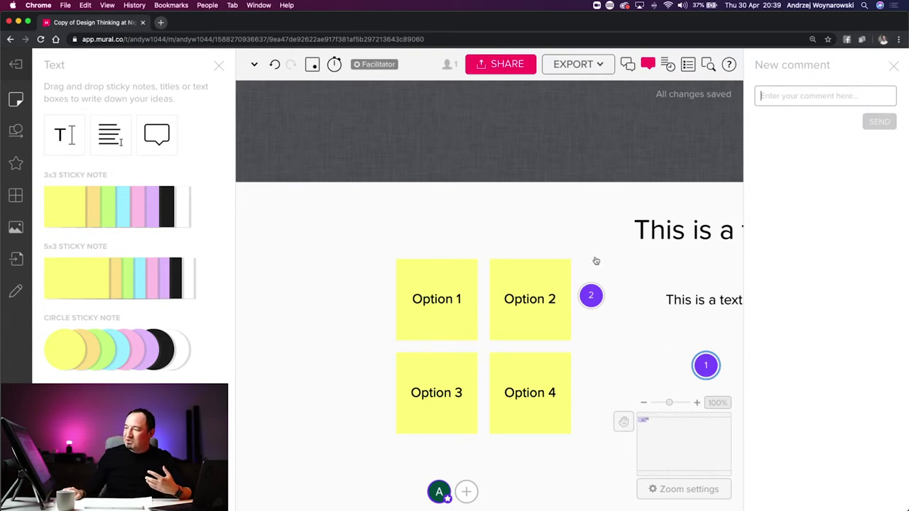
{"action": "right_click", "coordinate": [580, 233]}
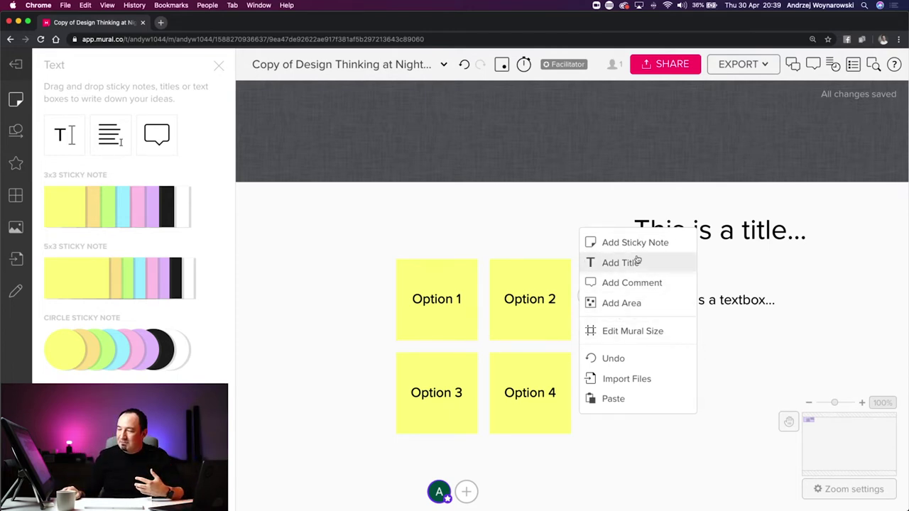
{"action": "left_click", "coordinate": [548, 224]}
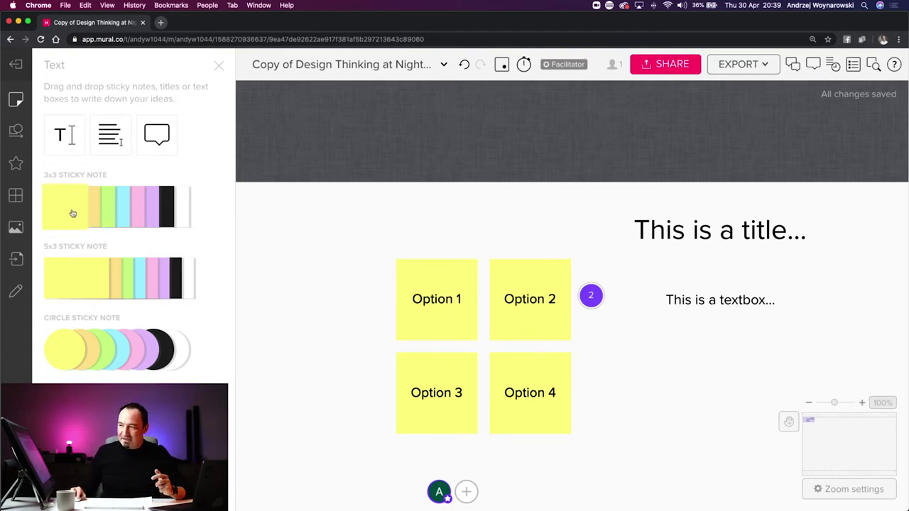
Add blank yellow 3x3, 5x3 and circle sticky notes around the Option notes, moving the 5x3 note clear below them.
{"action": "left_click_drag", "start_coordinate": [69, 215], "coordinate": [320, 255]}
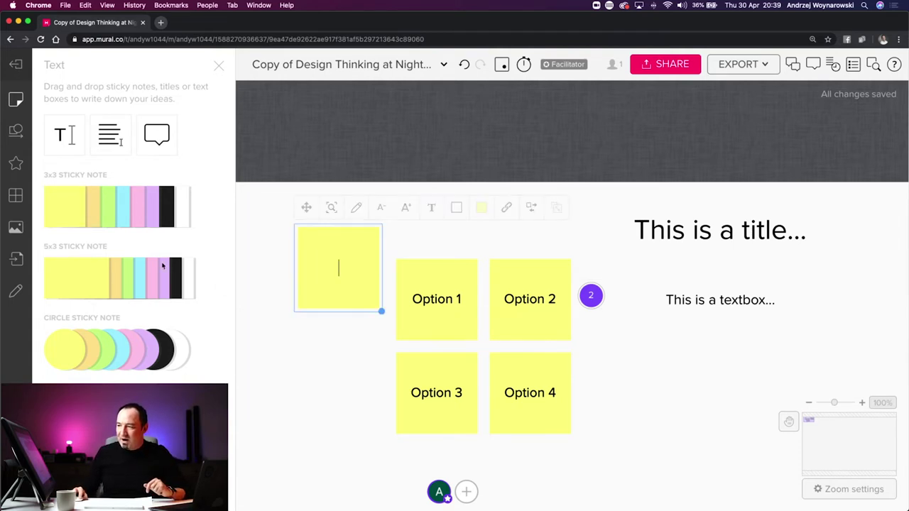
{"action": "left_click_drag", "start_coordinate": [78, 278], "coordinate": [351, 434]}
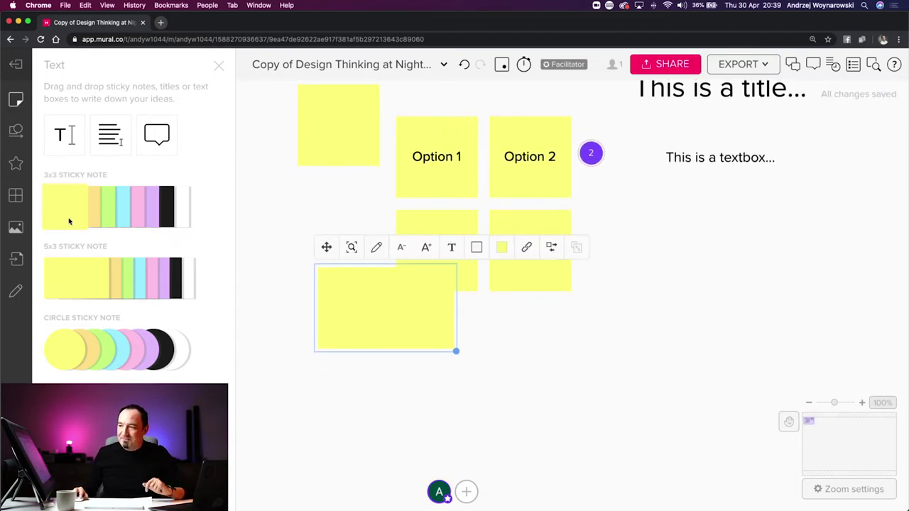
{"action": "left_click_drag", "start_coordinate": [77, 351], "coordinate": [560, 381]}
{"action": "left_click_drag", "start_coordinate": [382, 321], "coordinate": [339, 373]}
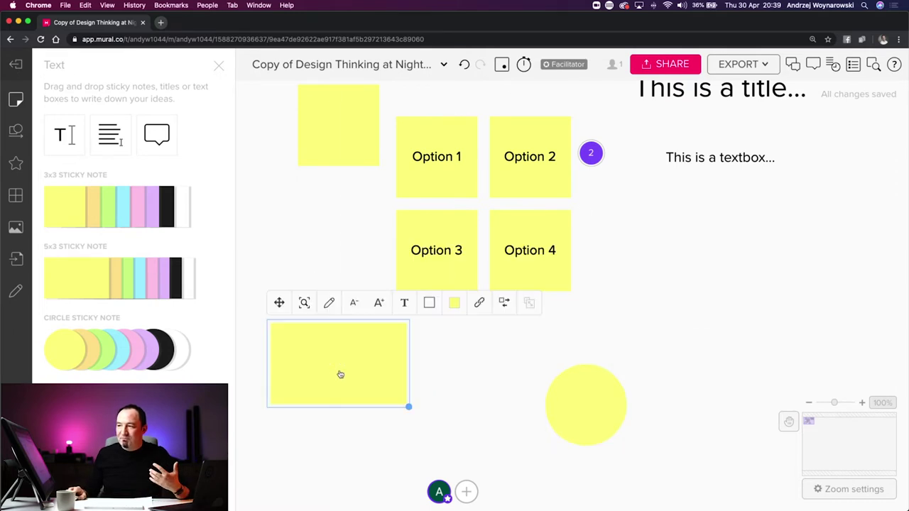
Connect a curved arrow to the Option 4 sticky note and test the connection by moving the note, leaving it slightly apart from Option 3.
{"action": "left_click", "coordinate": [17, 132]}
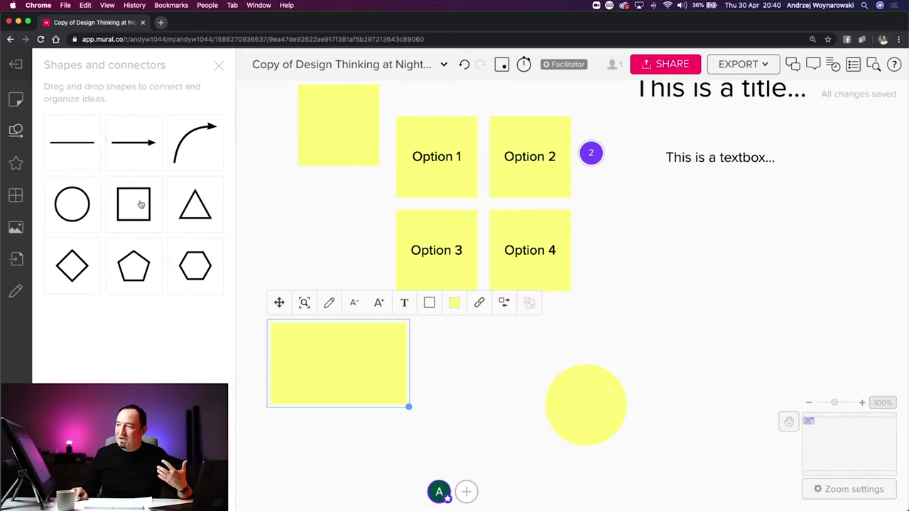
{"action": "left_click", "coordinate": [76, 148]}
{"action": "left_click_drag", "start_coordinate": [188, 142], "coordinate": [576, 247]}
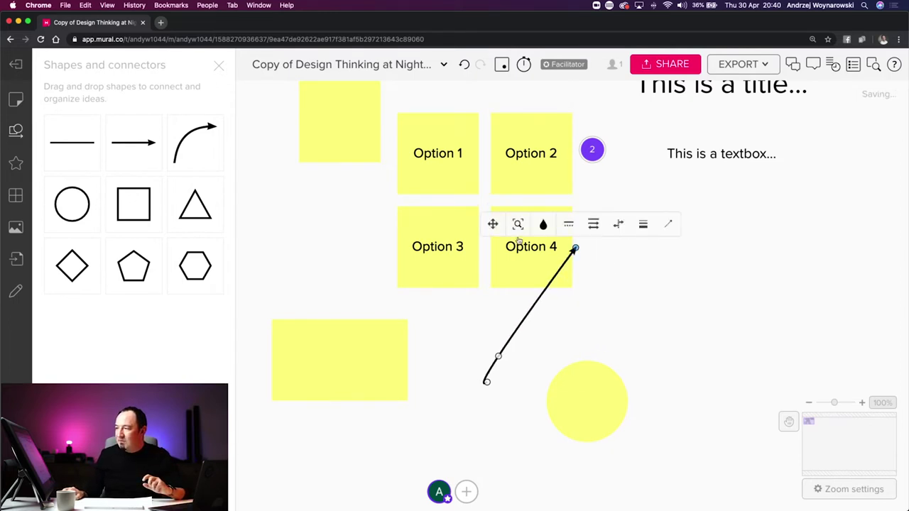
{"action": "left_click_drag", "start_coordinate": [518, 260], "coordinate": [292, 249]}
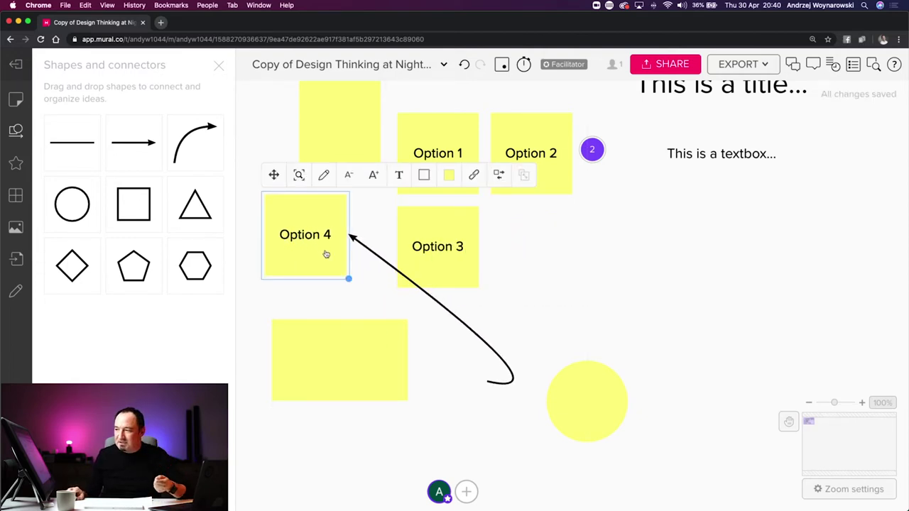
{"action": "left_click_drag", "start_coordinate": [540, 248], "coordinate": [562, 241]}
Bend the curved arrow outward, attach its tail to the circle sticky note and move the circle closer to the 5x3 note.
{"action": "left_click", "coordinate": [511, 346]}
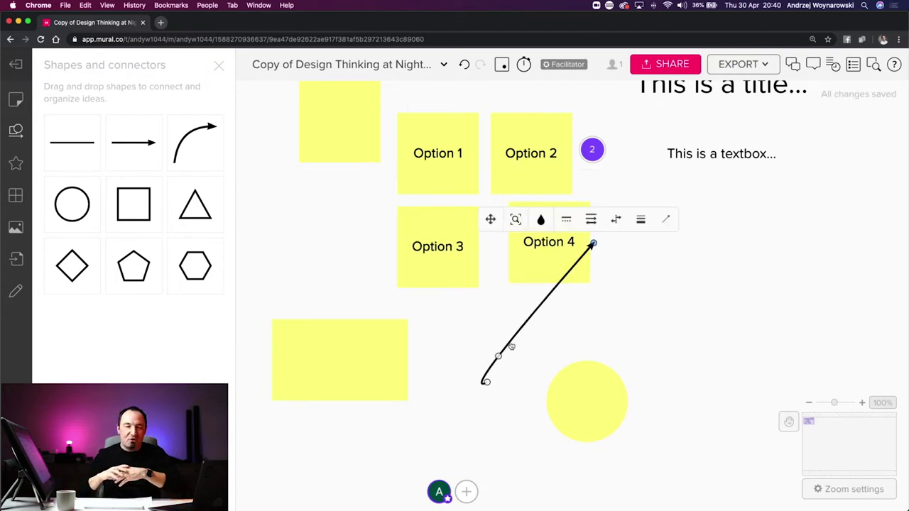
{"action": "left_click_drag", "start_coordinate": [499, 359], "coordinate": [653, 319]}
{"action": "left_click_drag", "start_coordinate": [486, 381], "coordinate": [631, 404]}
{"action": "left_click_drag", "start_coordinate": [561, 403], "coordinate": [513, 397]}
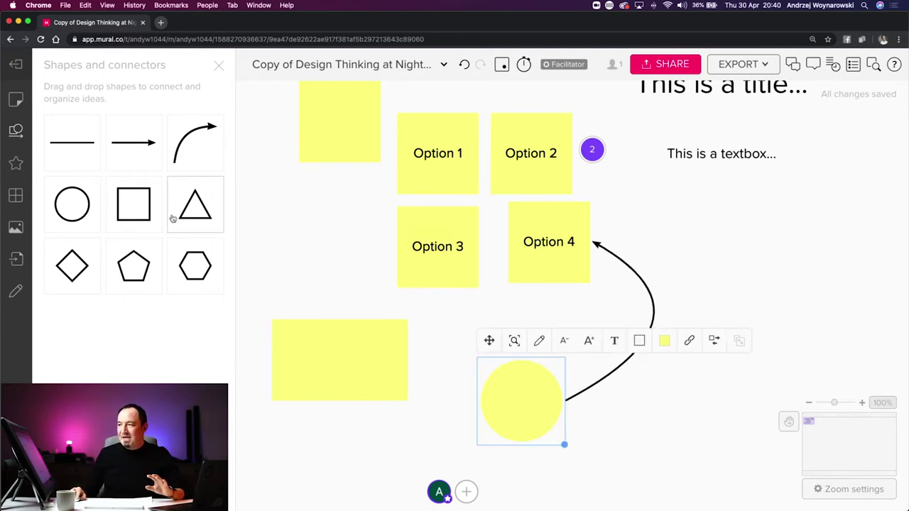
Add an outlined rectangle shape on the empty canvas beside the Option 3 sticky note.
{"action": "left_click_drag", "start_coordinate": [133, 213], "coordinate": [299, 234]}
{"action": "scroll", "coordinate": [362, 269], "scroll_direction": "down", "scroll_amount": 2}
{"action": "mouse_move", "coordinate": [368, 254]}
{"action": "left_mouse_down"}
{"action": "mouse_move", "coordinate": [365, 263]}
{"action": "mouse_move", "coordinate": [462, 294]}
{"action": "mouse_move", "coordinate": [421, 249]}
{"action": "mouse_move", "coordinate": [596, 368]}
{"action": "mouse_move", "coordinate": [398, 256]}
{"action": "mouse_move", "coordinate": [367, 262]}
{"action": "mouse_move", "coordinate": [387, 282]}
{"action": "mouse_move", "coordinate": [397, 276]}
{"action": "mouse_move", "coordinate": [367, 257]}
{"action": "left_mouse_up"}
Resize the Option 3 sticky note to about 171 × 171 px.
{"action": "left_click", "coordinate": [445, 255]}
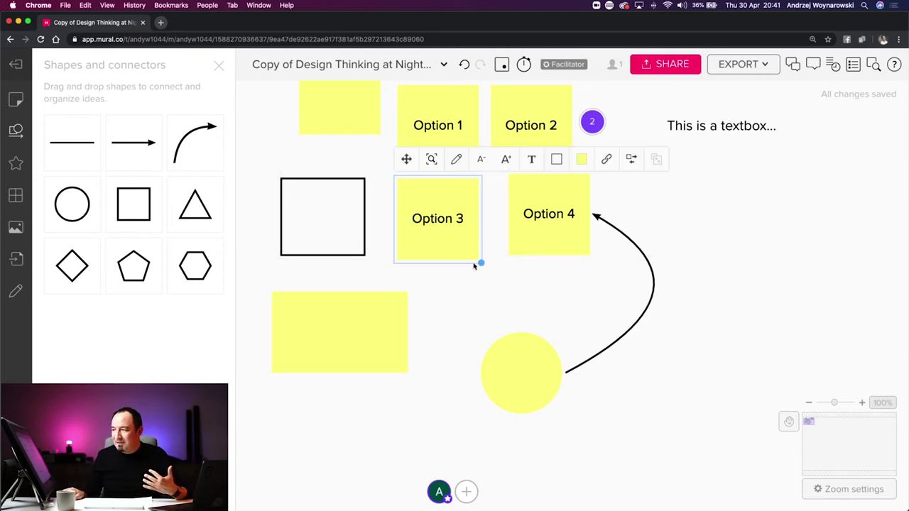
{"action": "left_click_drag", "start_coordinate": [481, 264], "coordinate": [465, 247]}
{"action": "left_click_drag", "start_coordinate": [463, 303], "coordinate": [499, 292]}
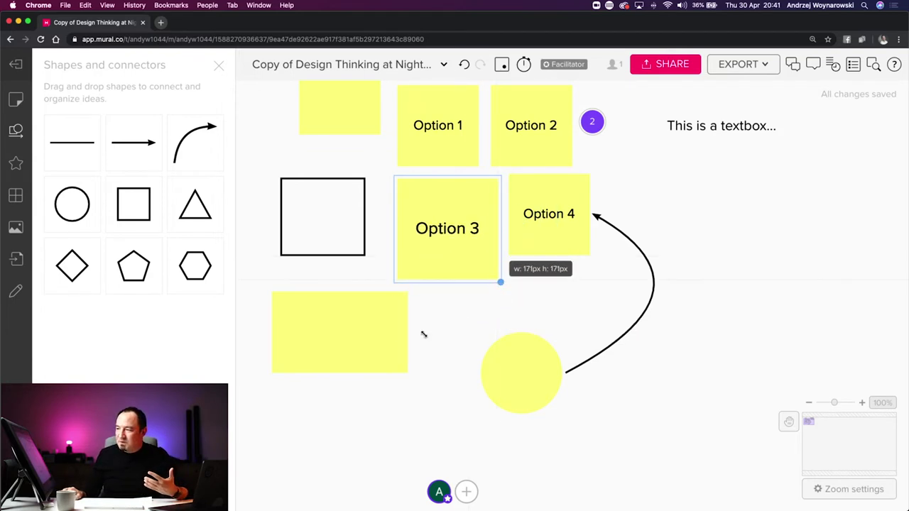
Enlarge the blank 5x3 sticky note and stretch the outlined rectangle until it meets the Option 3 note.
{"action": "left_click", "coordinate": [377, 344]}
{"action": "left_click_drag", "start_coordinate": [409, 374], "coordinate": [449, 400]}
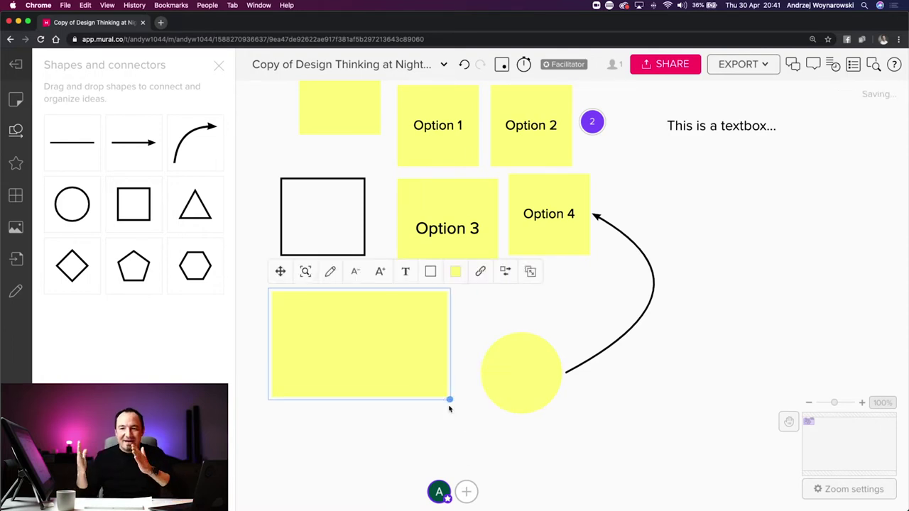
{"action": "left_click", "coordinate": [364, 220]}
{"action": "left_click_drag", "start_coordinate": [367, 259], "coordinate": [398, 264]}
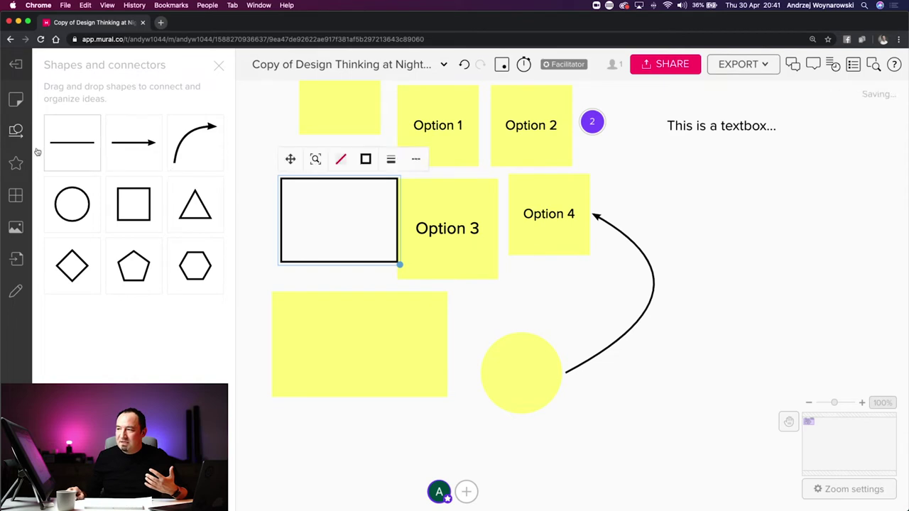
Search the icon library for "check", look through the matching icons and clear the search.
{"action": "left_click", "coordinate": [14, 165]}
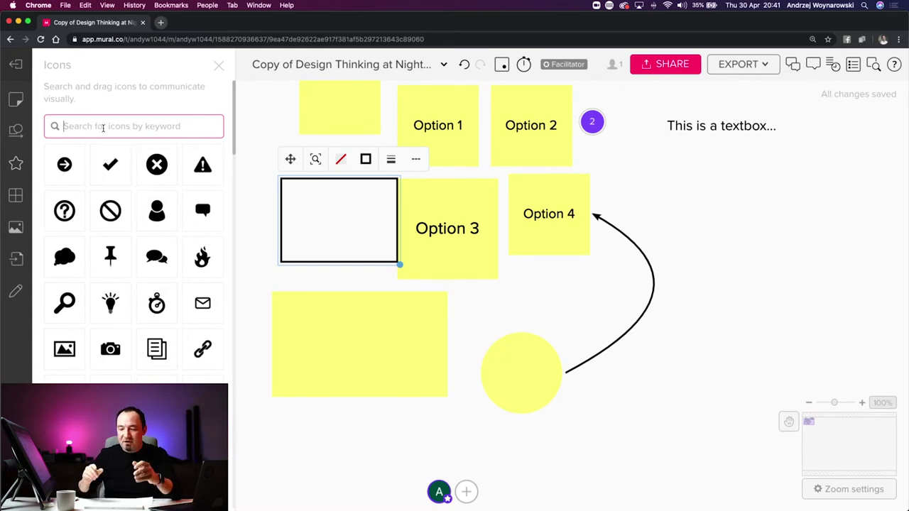
{"action": "type", "text": "check"}
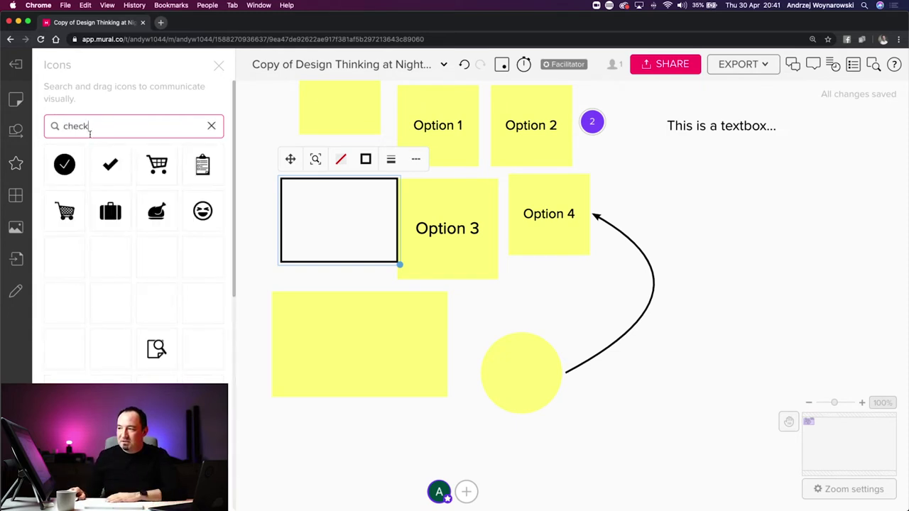
{"action": "scroll", "coordinate": [106, 291], "scroll_direction": "down", "scroll_amount": 5}
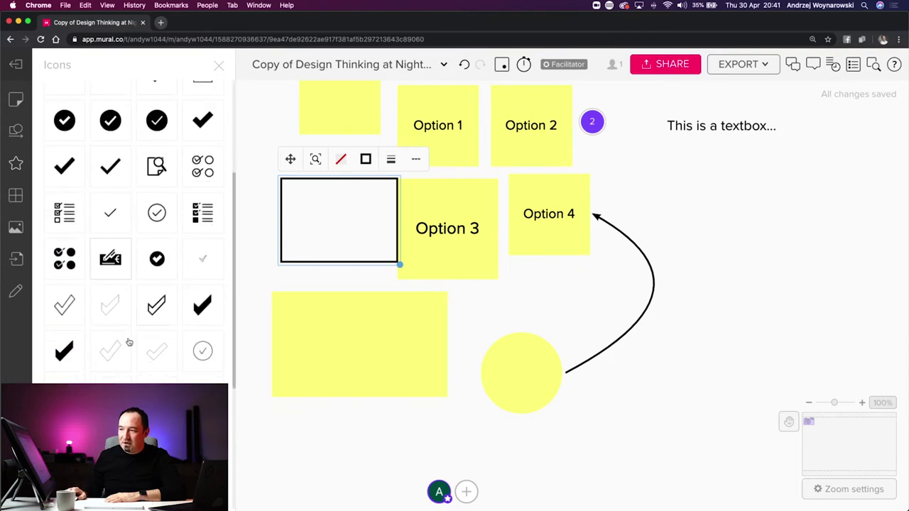
{"action": "scroll", "coordinate": [93, 323], "scroll_direction": "down", "scroll_amount": 4}
{"action": "scroll", "coordinate": [137, 342], "scroll_direction": "down", "scroll_amount": 10}
{"action": "scroll", "coordinate": [137, 342], "scroll_direction": "up", "scroll_amount": 15}
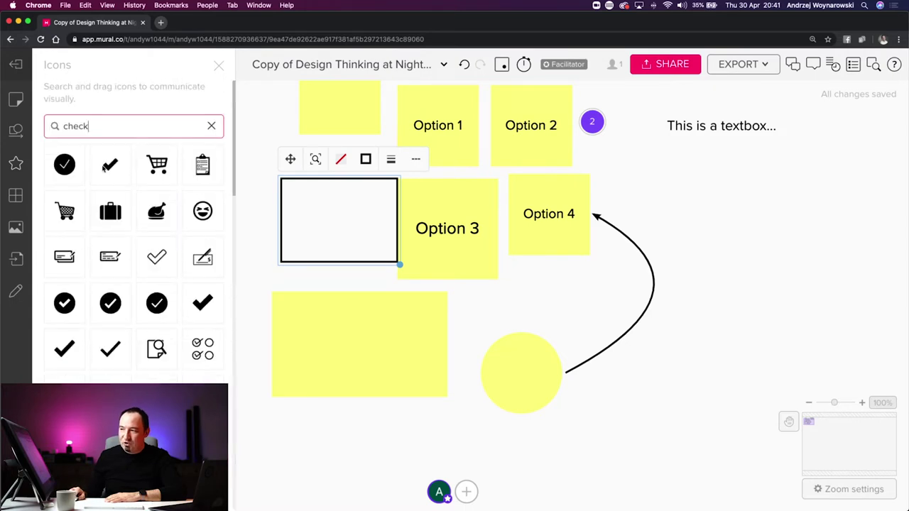
{"action": "left_click_drag", "start_coordinate": [100, 125], "coordinate": [55, 126]}
{"action": "key", "text": "BackSpace"}
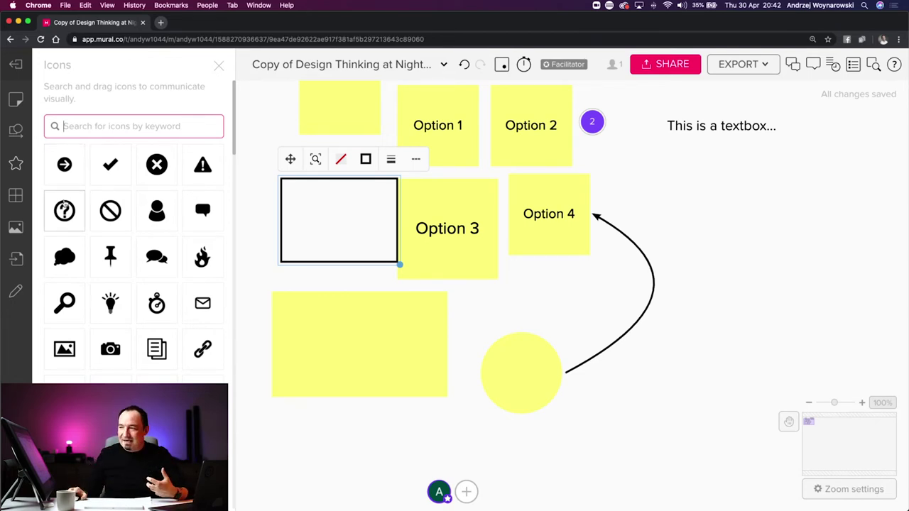
Look at the Layouts, Design and Agile categories of frameworks, and open the image search.
{"action": "left_click", "coordinate": [16, 196]}
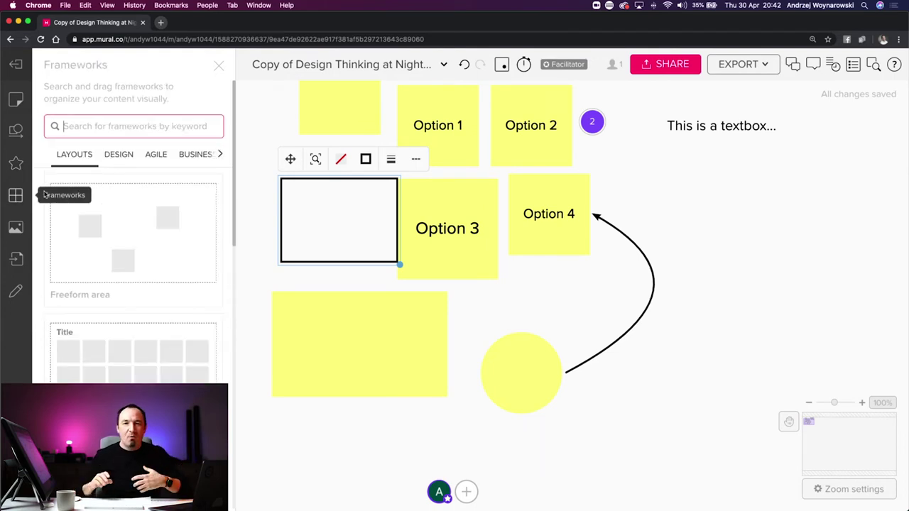
{"action": "left_click", "coordinate": [117, 154]}
{"action": "left_click", "coordinate": [151, 154]}
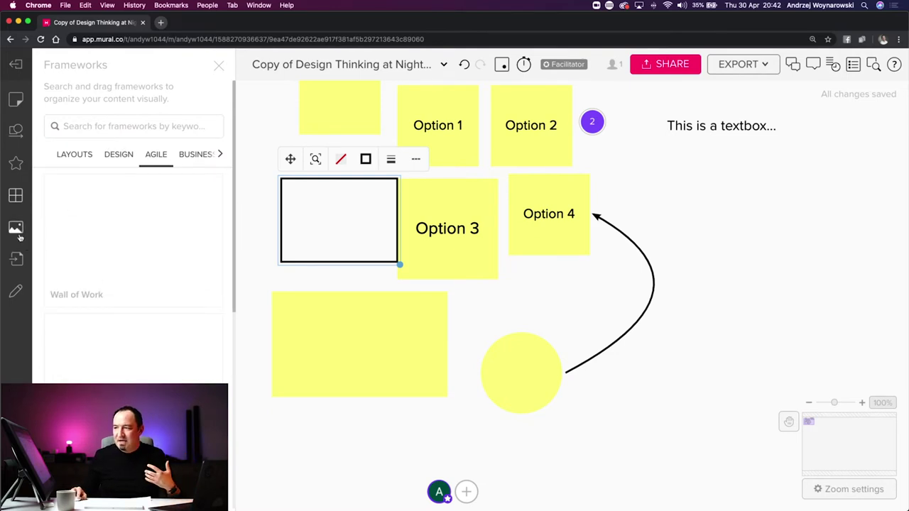
{"action": "left_click", "coordinate": [16, 227]}
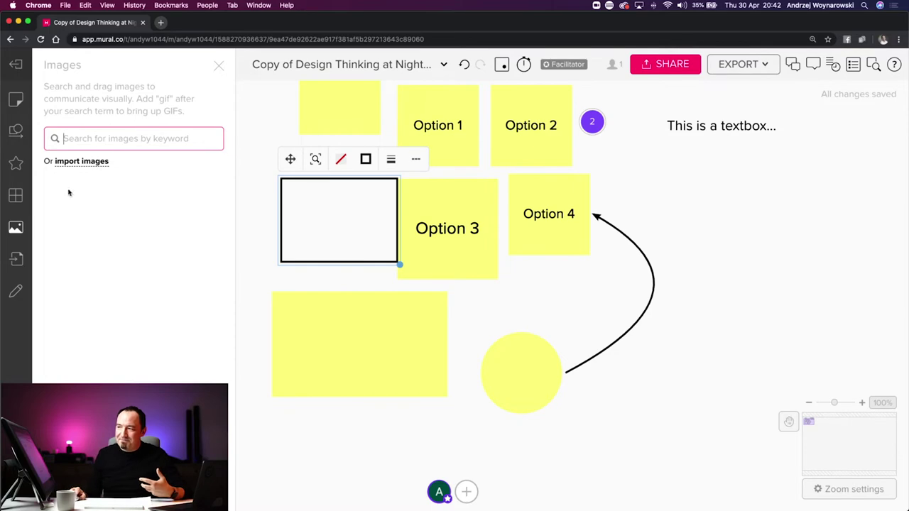
Look at the sources offered for importing files and dismiss the import dialog.
{"action": "left_click", "coordinate": [16, 259]}
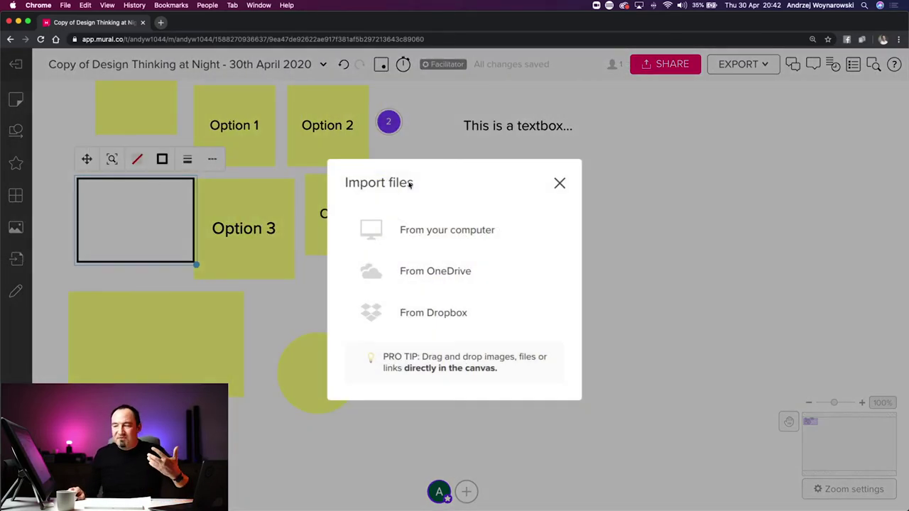
{"action": "left_click", "coordinate": [561, 183]}
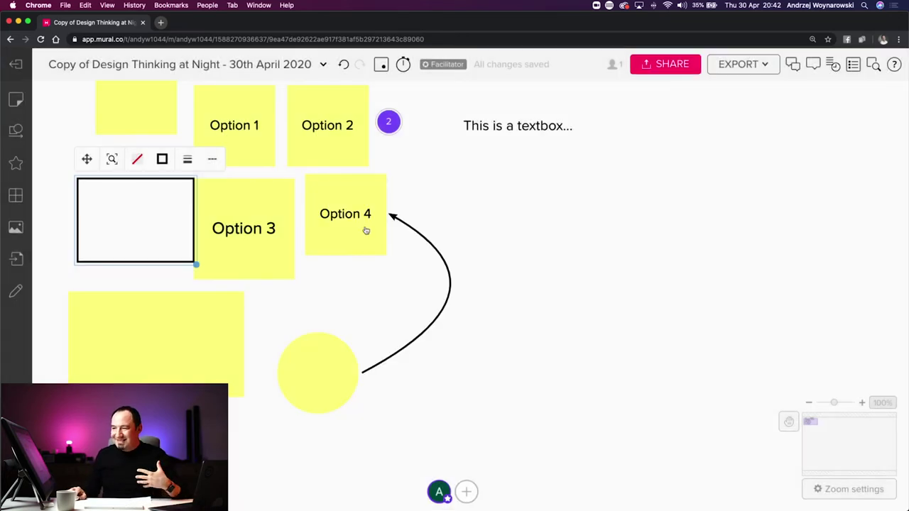
Draw freehand loops around the yellow circle note and an arrow leading to a group of scribbled loops in the empty area.
{"action": "left_click", "coordinate": [16, 291]}
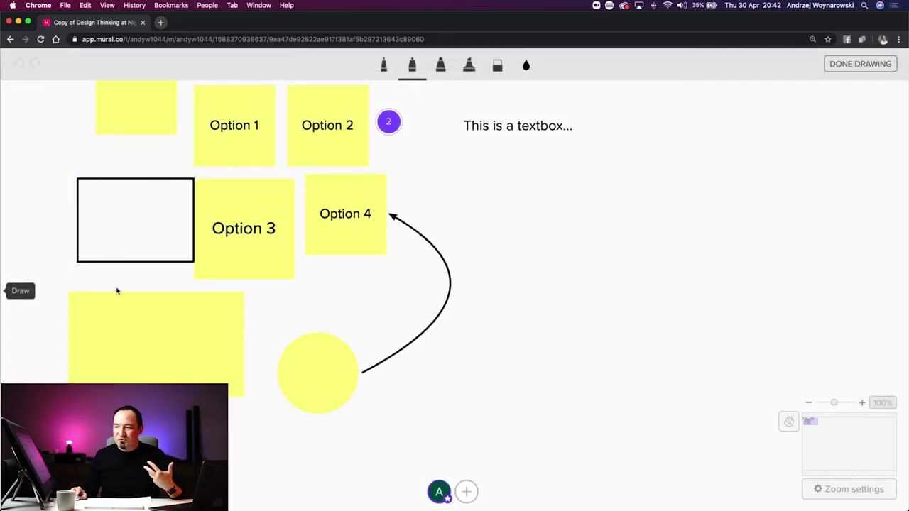
{"action": "mouse_move", "coordinate": [355, 341]}
{"action": "left_mouse_down"}
{"action": "mouse_move", "coordinate": [260, 377]}
{"action": "mouse_move", "coordinate": [298, 432]}
{"action": "mouse_move", "coordinate": [362, 354]}
{"action": "mouse_move", "coordinate": [501, 267]}
{"action": "mouse_move", "coordinate": [686, 284]}
{"action": "mouse_move", "coordinate": [696, 296]}
{"action": "mouse_move", "coordinate": [725, 276]}
{"action": "mouse_move", "coordinate": [724, 308]}
{"action": "mouse_move", "coordinate": [801, 286]}
{"action": "mouse_move", "coordinate": [734, 263]}
{"action": "mouse_move", "coordinate": [763, 315]}
{"action": "mouse_move", "coordinate": [771, 282]}
{"action": "left_mouse_up"}
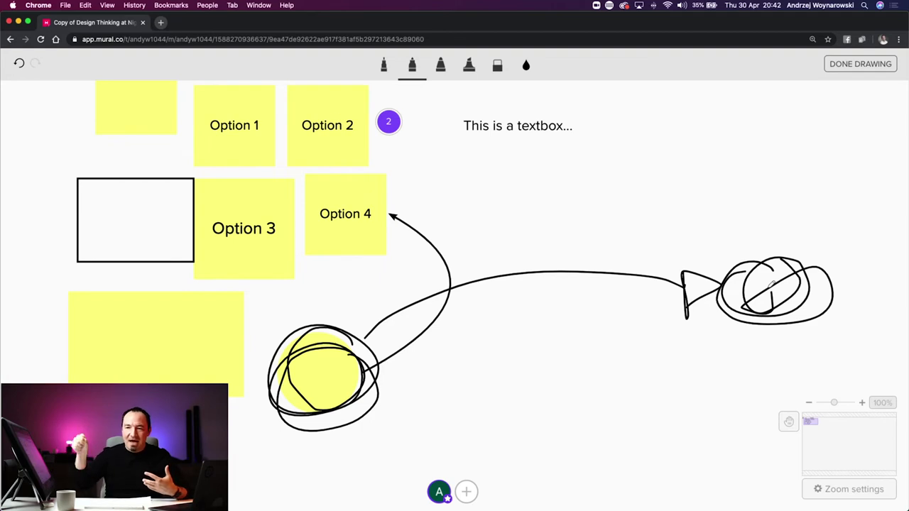
Draw three test strokes below the text box, using the ultra fine pen and the two progressively thicker pens.
{"action": "left_click", "coordinate": [383, 66]}
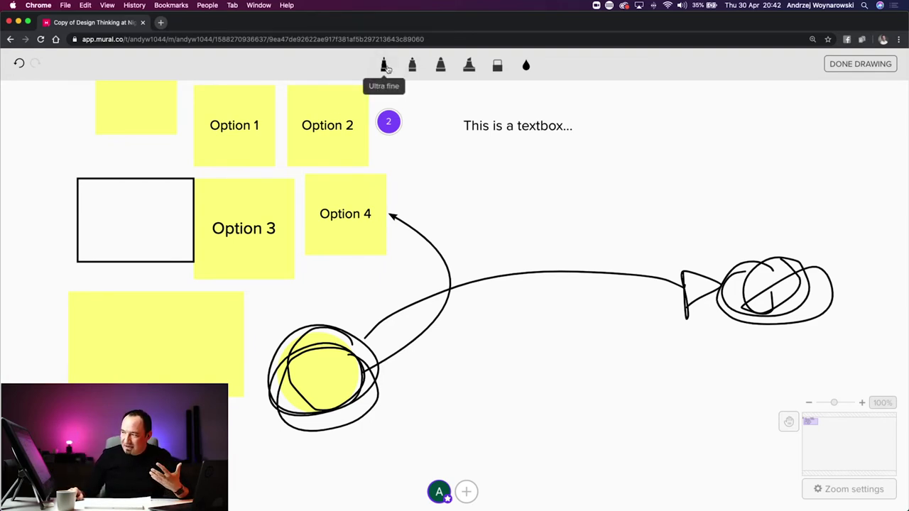
{"action": "left_click_drag", "start_coordinate": [472, 161], "coordinate": [593, 214]}
{"action": "left_click", "coordinate": [412, 64]}
{"action": "left_click_drag", "start_coordinate": [448, 190], "coordinate": [554, 181]}
{"action": "left_click", "coordinate": [441, 65]}
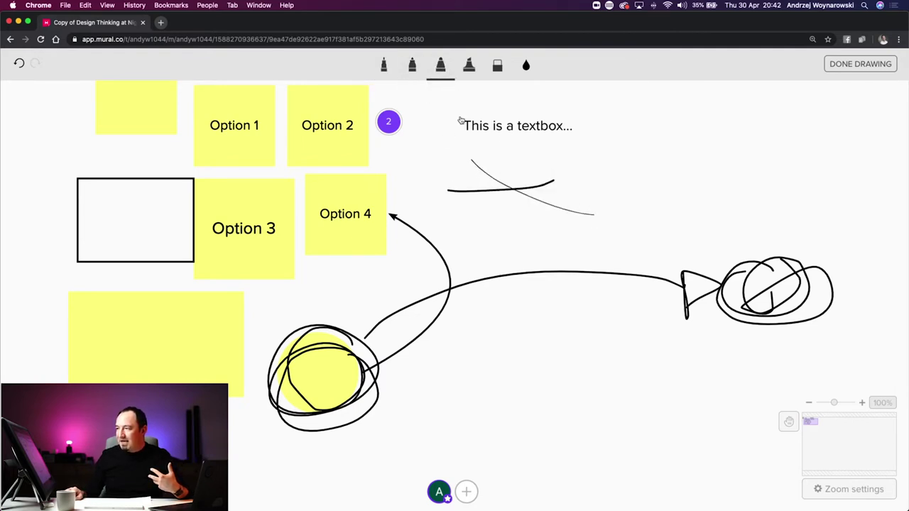
{"action": "left_click_drag", "start_coordinate": [488, 234], "coordinate": [665, 194]}
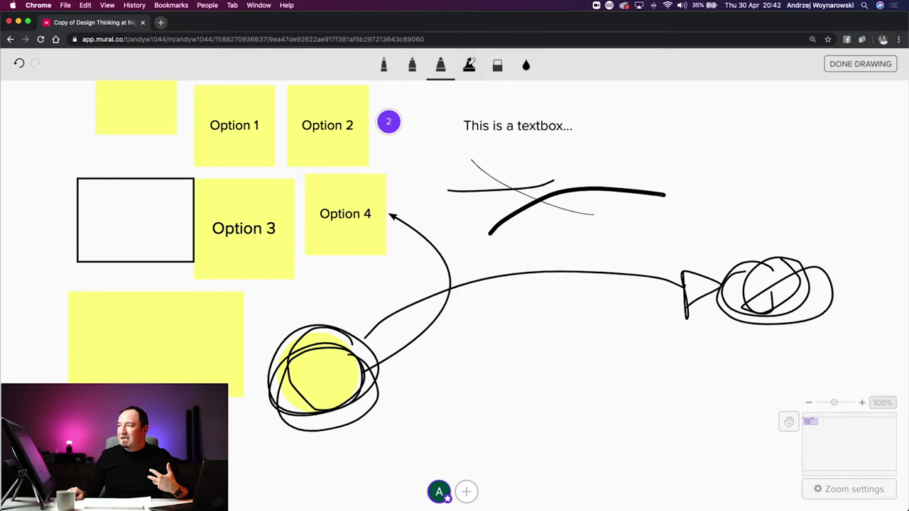
Highlight the text "This is a textbox..." in pink with the Highlighter.
{"action": "left_click", "coordinate": [469, 65]}
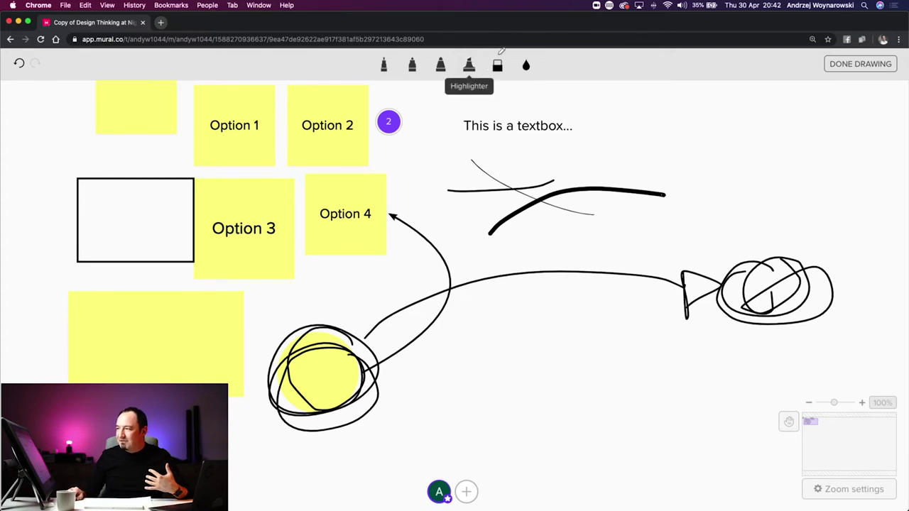
{"action": "left_click", "coordinate": [525, 65]}
{"action": "left_click", "coordinate": [513, 128]}
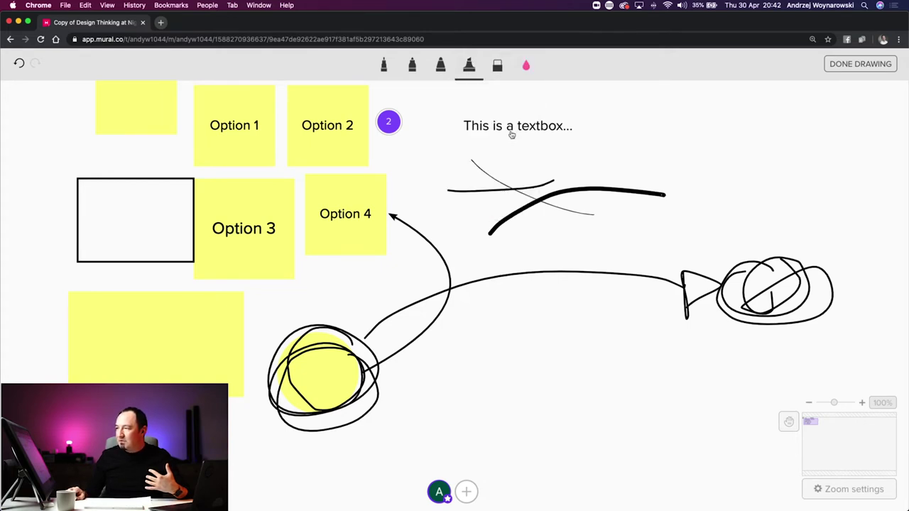
{"action": "mouse_move", "coordinate": [466, 114]}
{"action": "left_mouse_down"}
{"action": "mouse_move", "coordinate": [474, 127]}
{"action": "mouse_move", "coordinate": [580, 131]}
{"action": "left_mouse_up"}
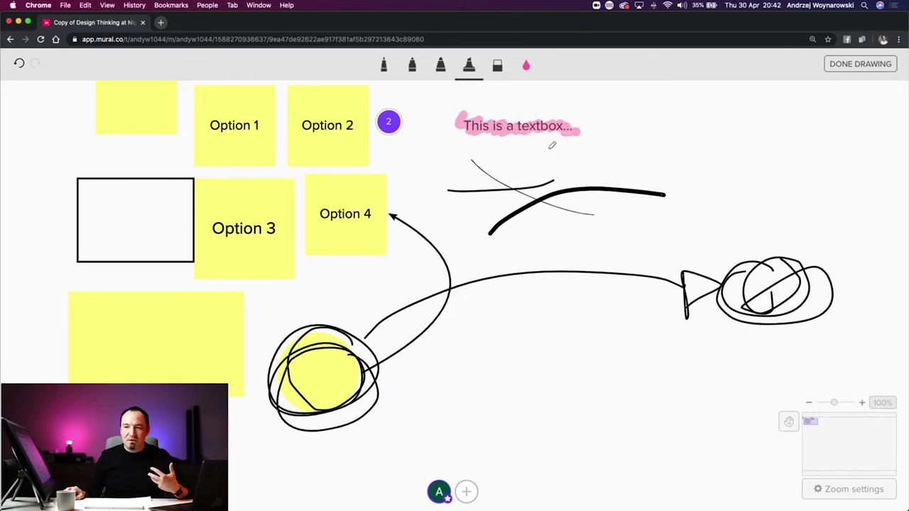
Erase the pink highlight, the test strokes, the long curved line and some of the scribbled loops.
{"action": "left_click", "coordinate": [497, 65]}
{"action": "mouse_move", "coordinate": [519, 127]}
{"action": "left_mouse_down"}
{"action": "mouse_move", "coordinate": [543, 148]}
{"action": "mouse_move", "coordinate": [590, 227]}
{"action": "mouse_move", "coordinate": [544, 203]}
{"action": "mouse_move", "coordinate": [540, 189]}
{"action": "left_mouse_up"}
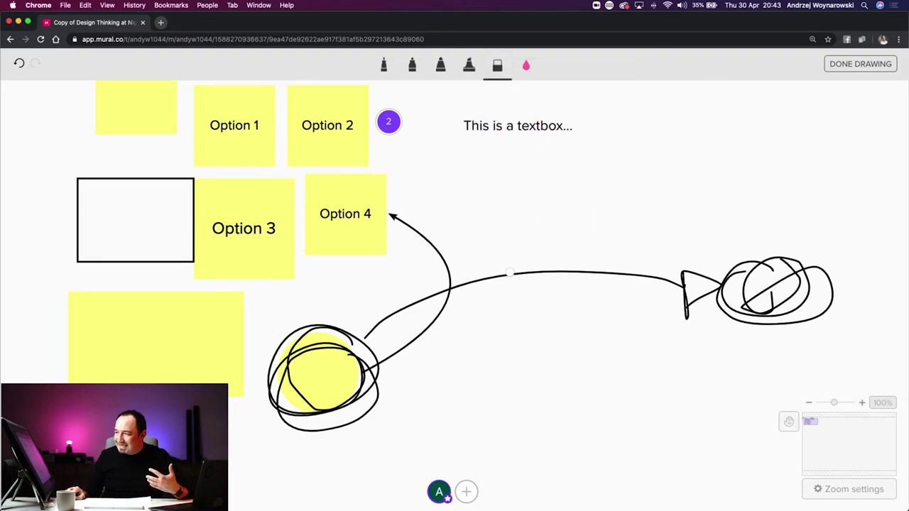
{"action": "left_click_drag", "start_coordinate": [541, 272], "coordinate": [777, 284]}
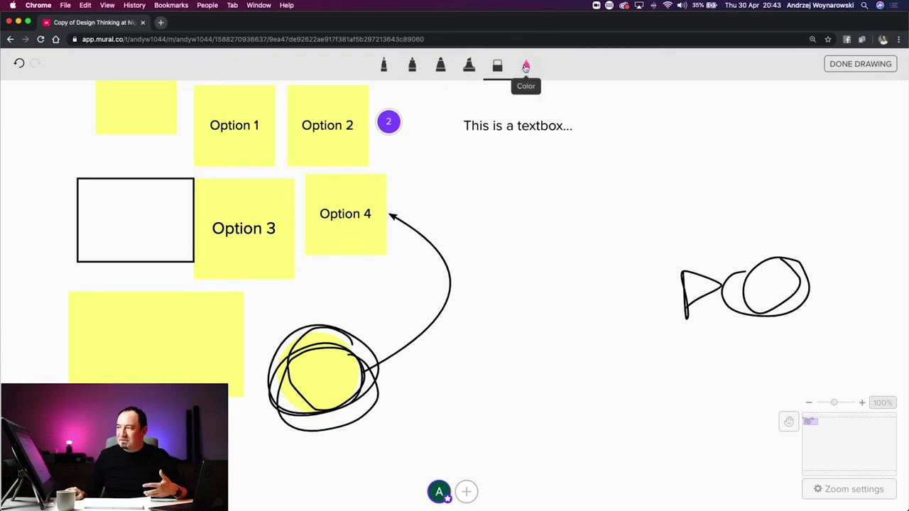
{"action": "left_click", "coordinate": [525, 66]}
{"action": "left_click", "coordinate": [498, 66]}
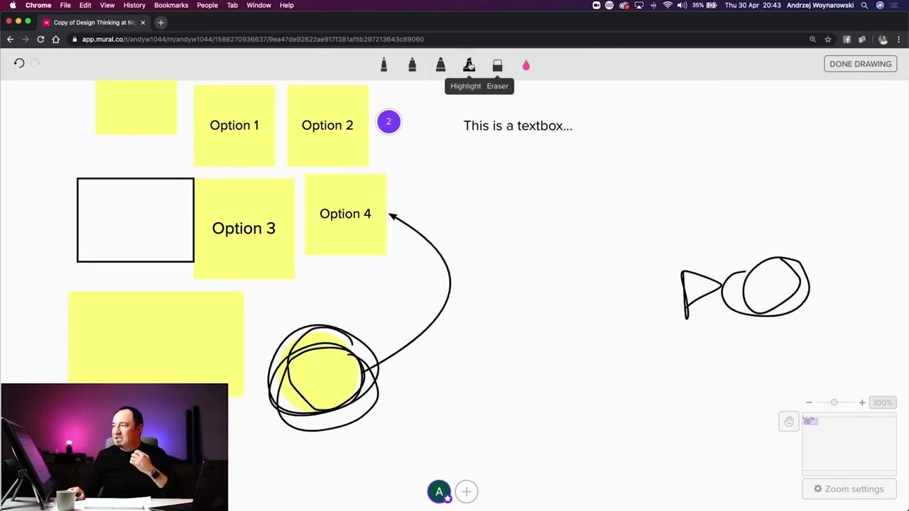
Finish drawing, shift the freehand drawing slightly and delete it from the canvas.
{"action": "left_click", "coordinate": [870, 64]}
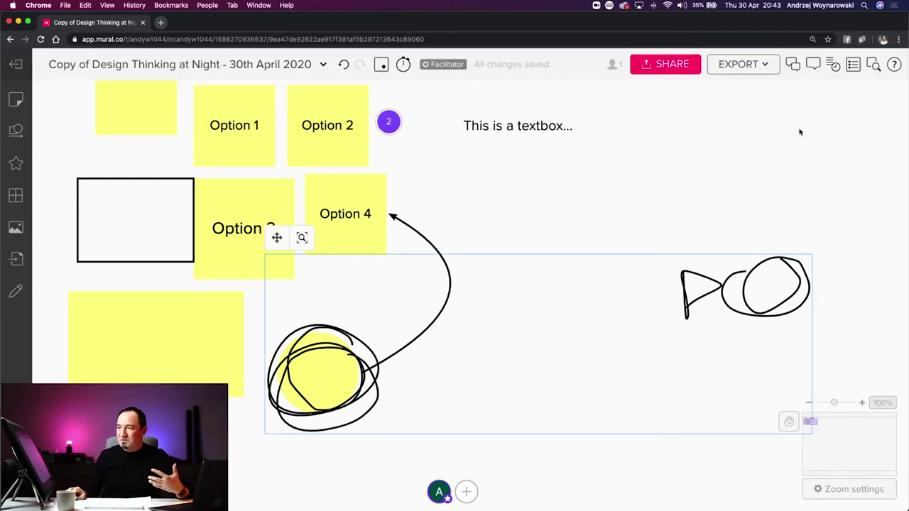
{"action": "mouse_move", "coordinate": [781, 257]}
{"action": "left_mouse_down"}
{"action": "mouse_move", "coordinate": [740, 208]}
{"action": "mouse_move", "coordinate": [766, 254]}
{"action": "mouse_move", "coordinate": [790, 240]}
{"action": "mouse_move", "coordinate": [768, 257]}
{"action": "mouse_move", "coordinate": [789, 257]}
{"action": "left_mouse_up"}
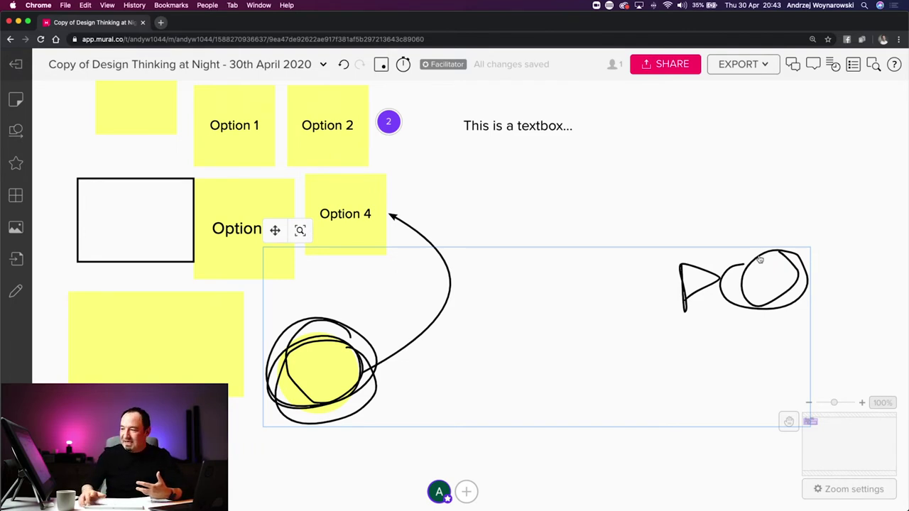
{"action": "key", "text": "BackSpace"}
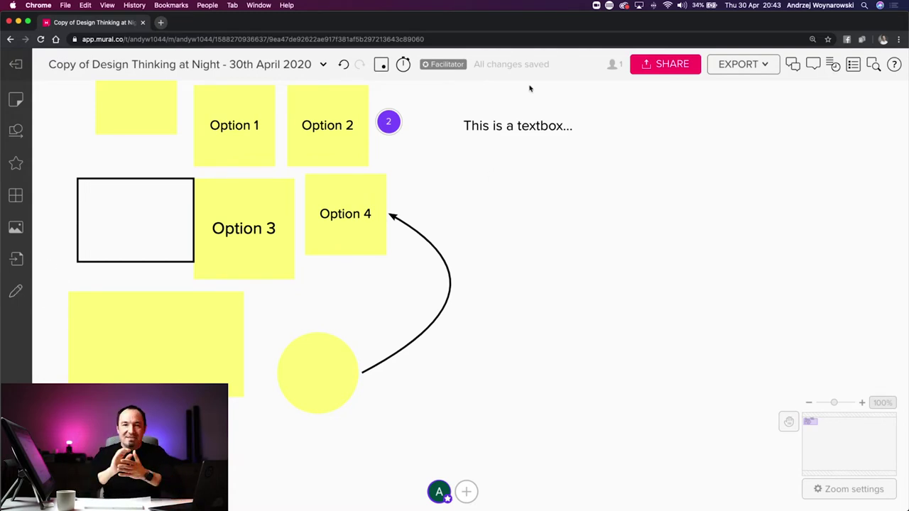
Copy the anonymous sharing link of the mural and close the Share dialog.
{"action": "left_click", "coordinate": [680, 66]}
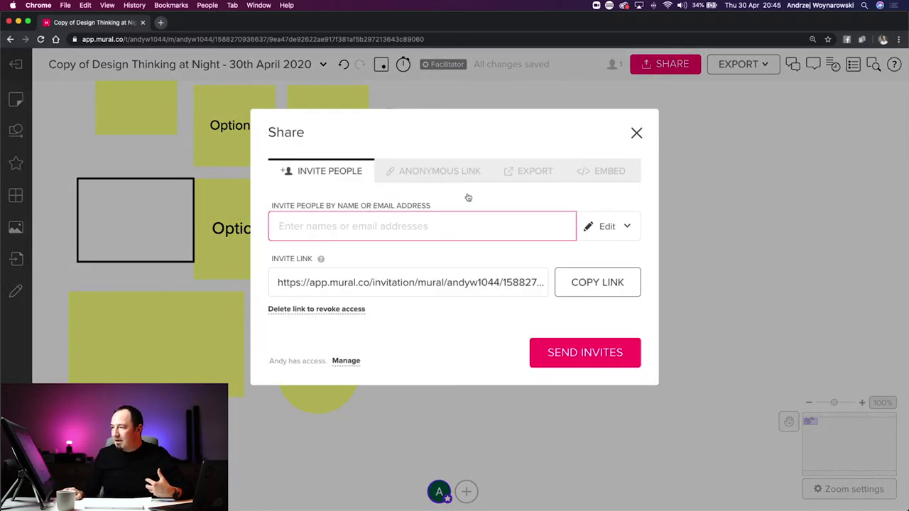
{"action": "left_click", "coordinate": [444, 172]}
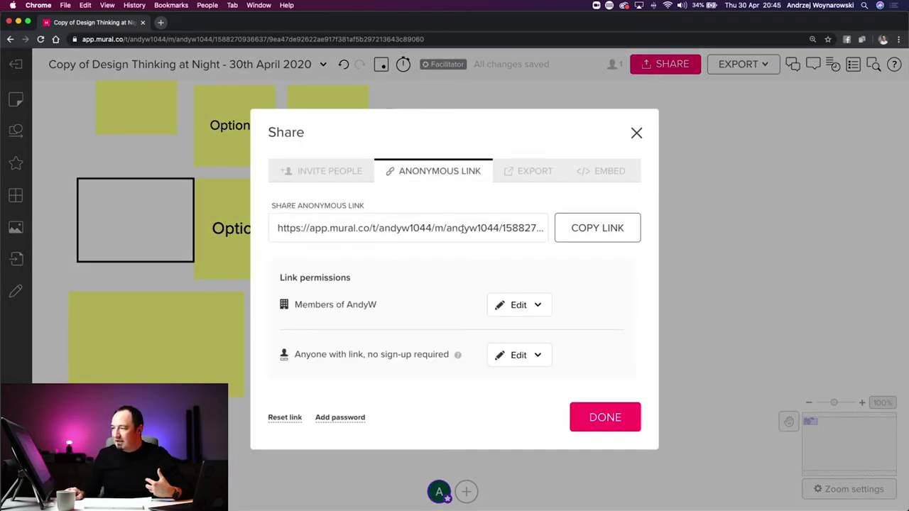
{"action": "left_click", "coordinate": [593, 230]}
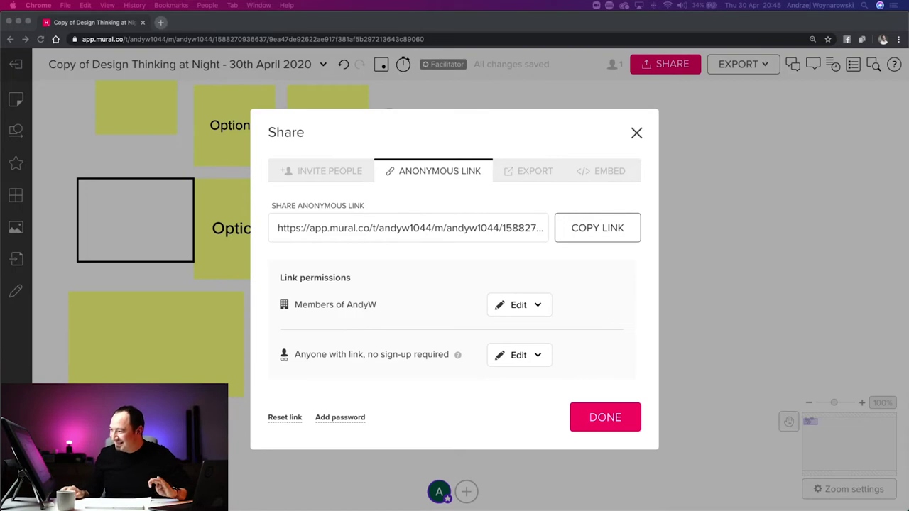
{"action": "left_click", "coordinate": [637, 134]}
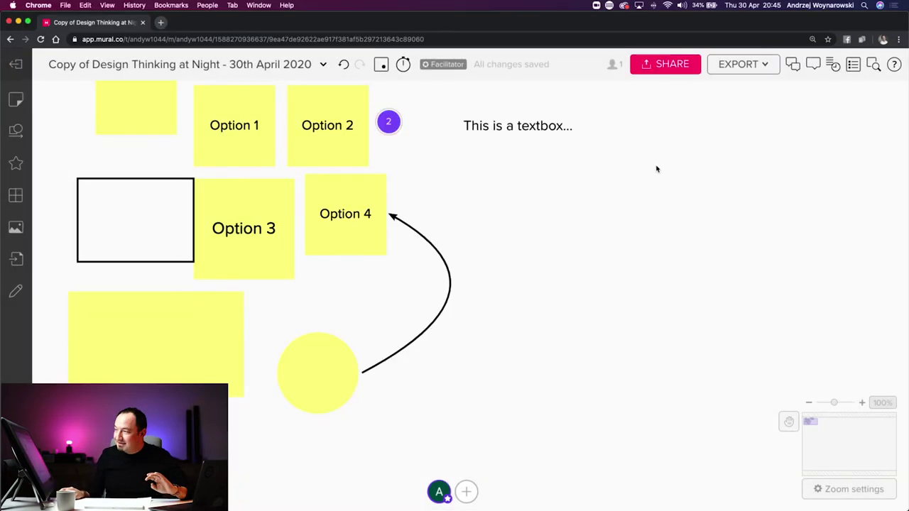
Zoom out to 56% and check which anonymous participants have joined the mural.
{"action": "scroll", "coordinate": [516, 210], "scroll_direction": "left", "scroll_amount": 5}
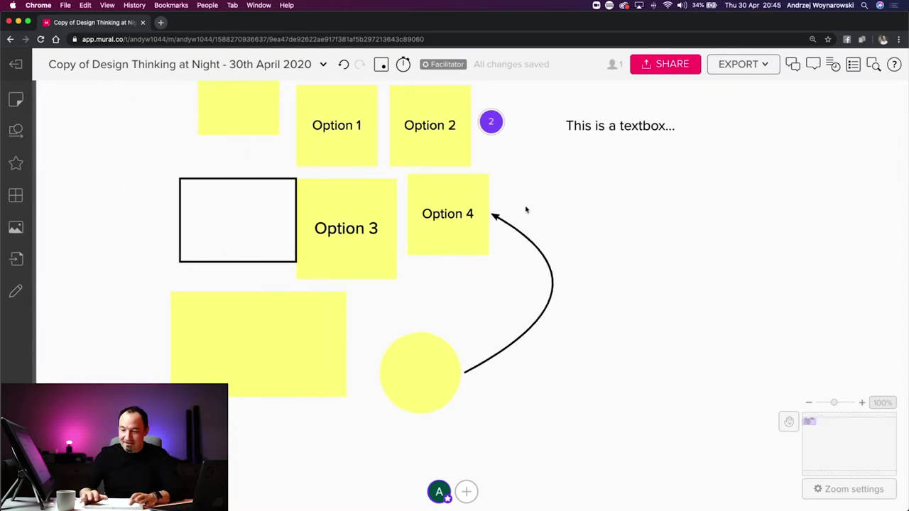
{"action": "scroll", "coordinate": [522, 209], "scroll_direction": "down", "scroll_amount": 2}
{"action": "scroll", "coordinate": [525, 208], "scroll_direction": "down", "scroll_amount": 3}
{"action": "key", "text": "space"}
{"action": "left_click_drag", "start_coordinate": [479, 223], "coordinate": [418, 221]}
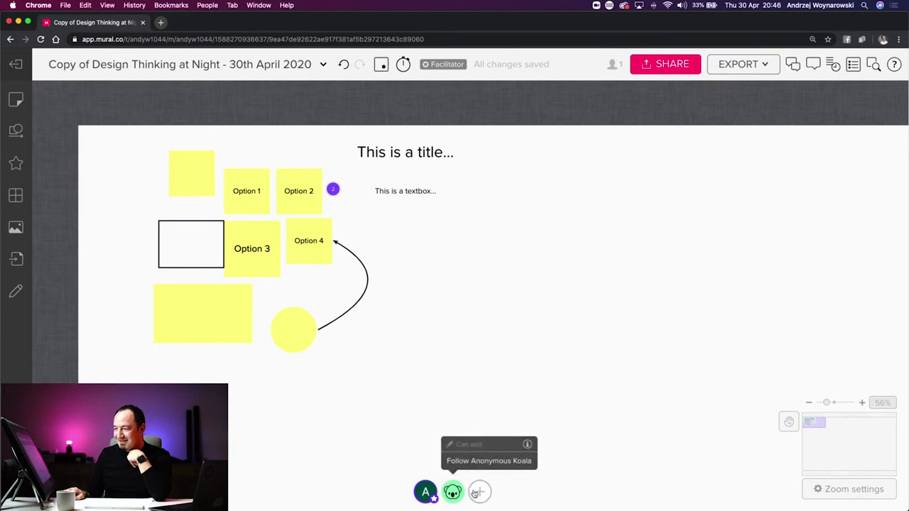
{"action": "mouse_move", "coordinate": [458, 494]}
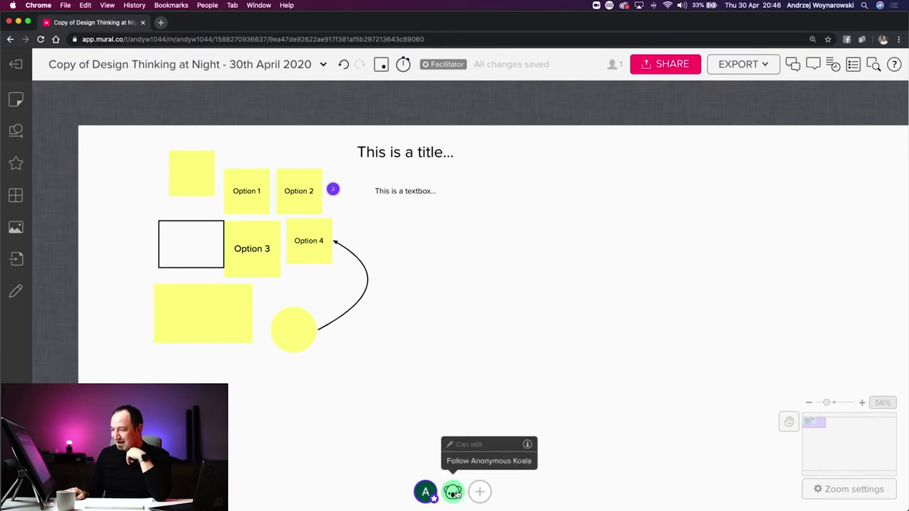
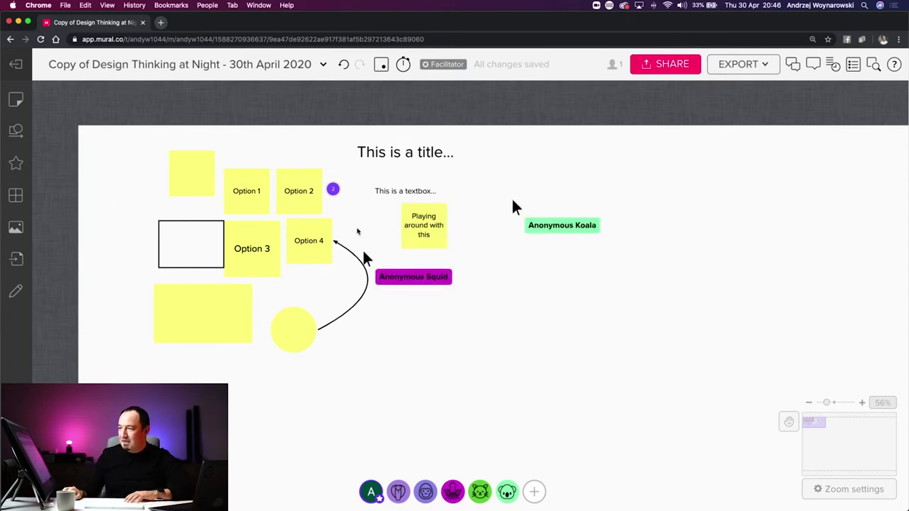
Add a title reading "Design Thinking Process" in the empty area beyond the existing notes.
{"action": "left_click_drag", "start_coordinate": [600, 402], "coordinate": [530, 333]}
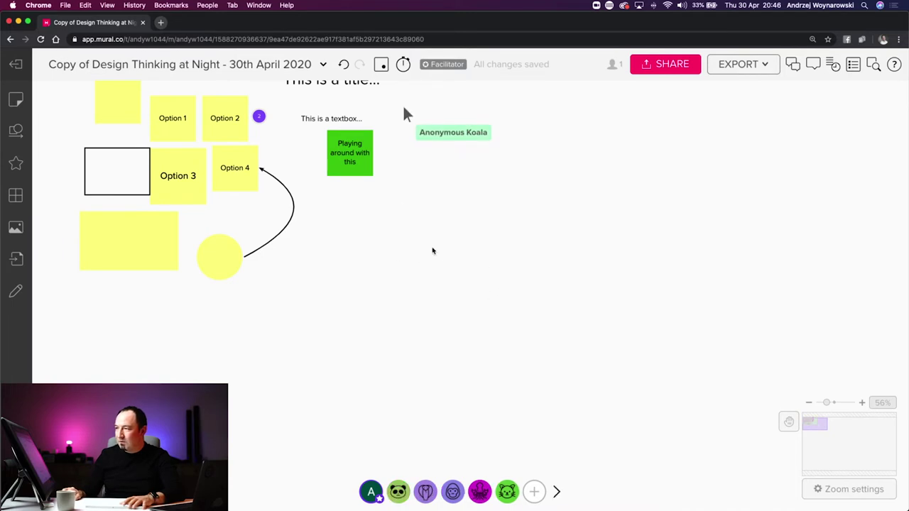
{"action": "scroll", "coordinate": [377, 223], "scroll_direction": "up", "scroll_amount": 2}
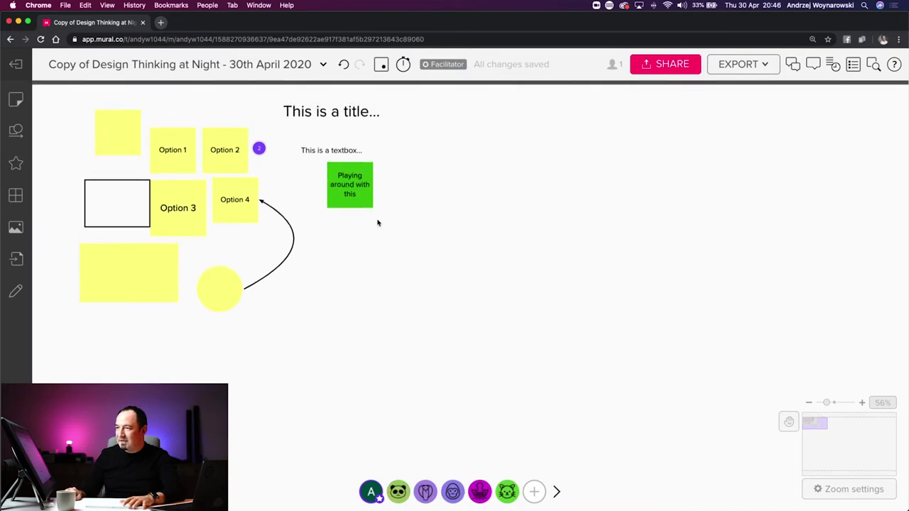
{"action": "left_click", "coordinate": [16, 130]}
{"action": "left_click", "coordinate": [17, 101]}
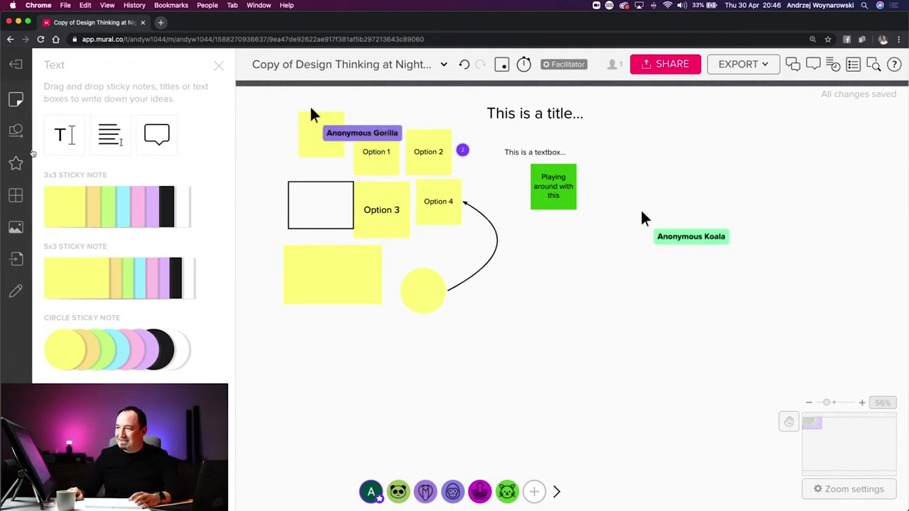
{"action": "left_click_drag", "start_coordinate": [68, 139], "coordinate": [730, 320]}
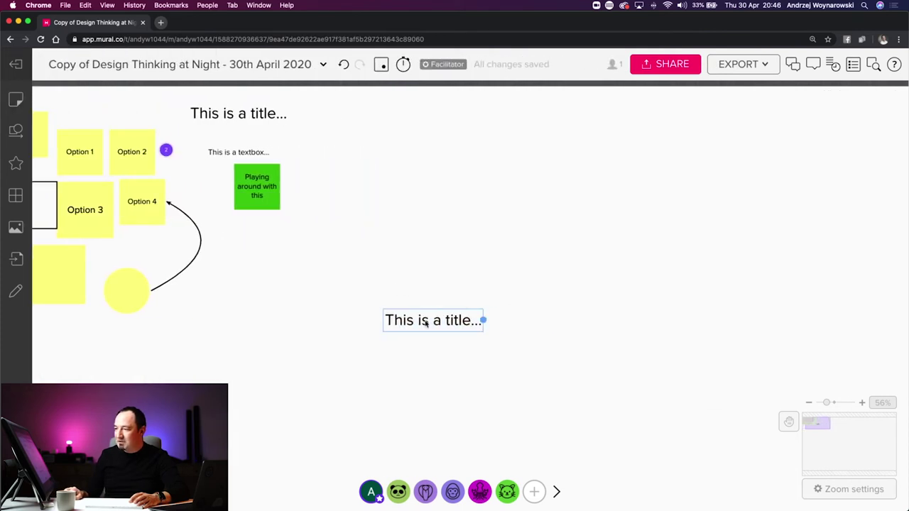
{"action": "left_click", "coordinate": [425, 321]}
{"action": "type", "text": "D"}
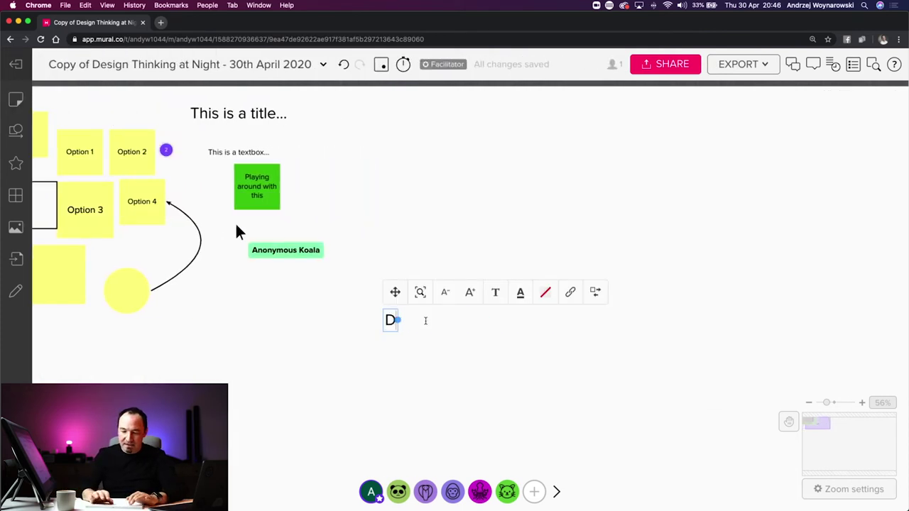
{"action": "type", "text": "esign Thinking Process"}
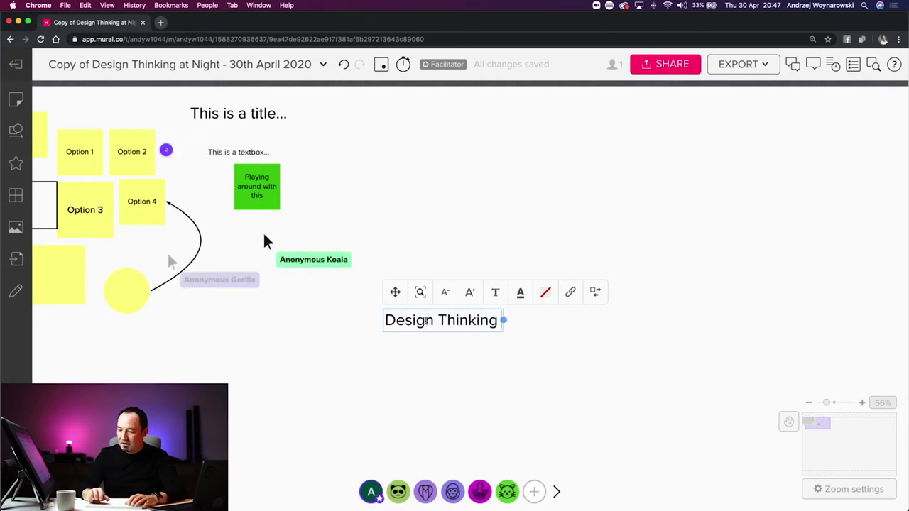
{"action": "left_click", "coordinate": [447, 371]}
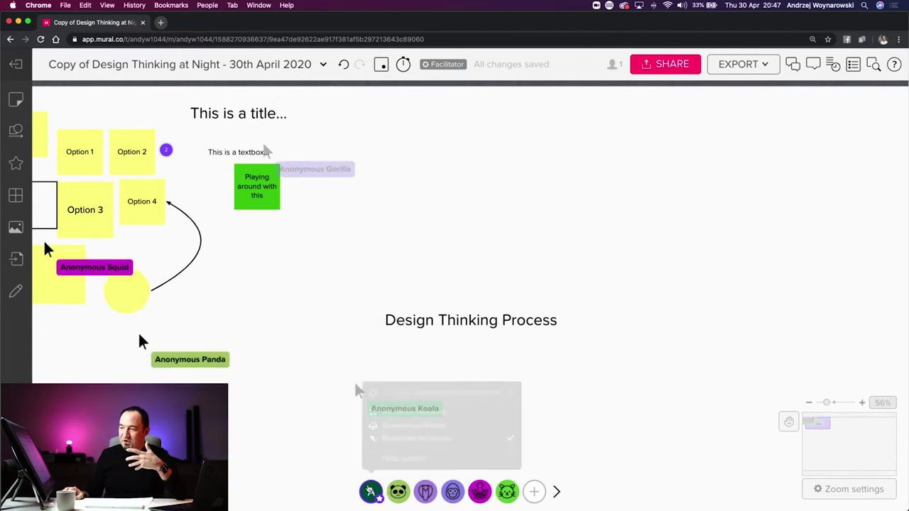
Ask the participants to follow the facilitator and summon everyone to the current view.
{"action": "left_click", "coordinate": [370, 492]}
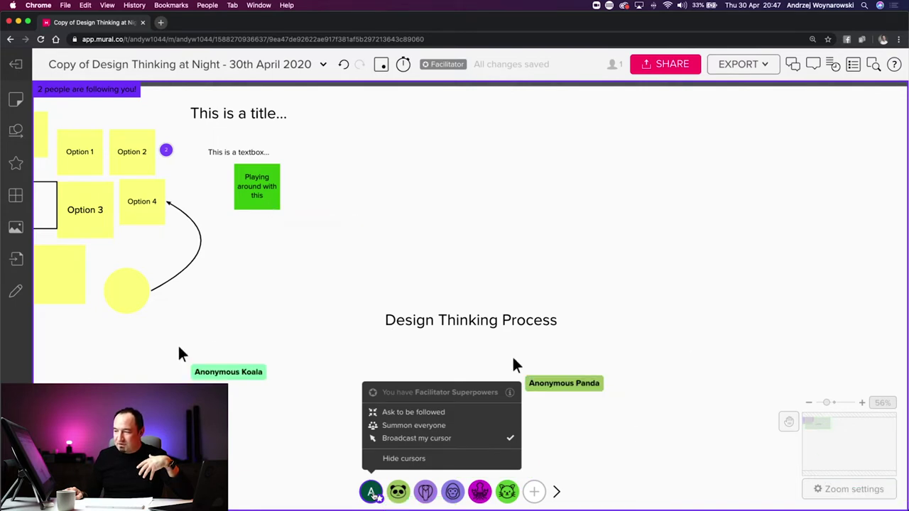
{"action": "left_click", "coordinate": [418, 417]}
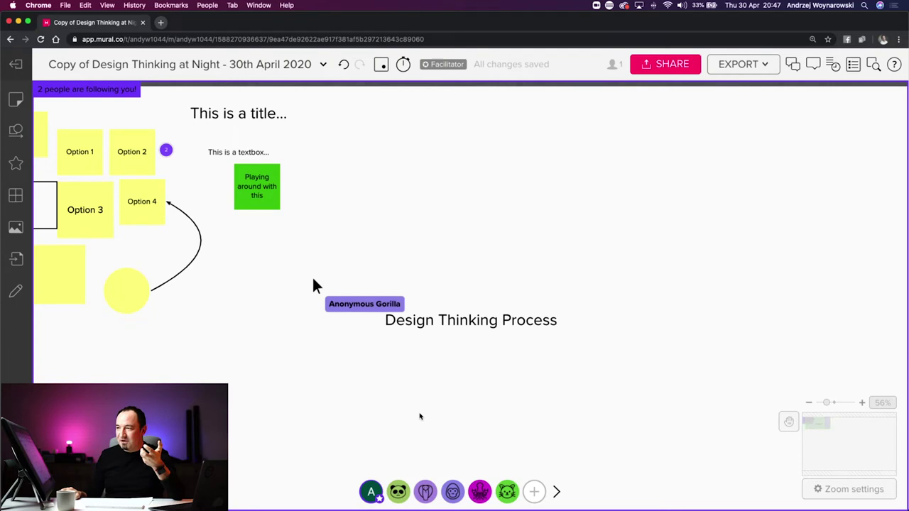
{"action": "left_click", "coordinate": [371, 489]}
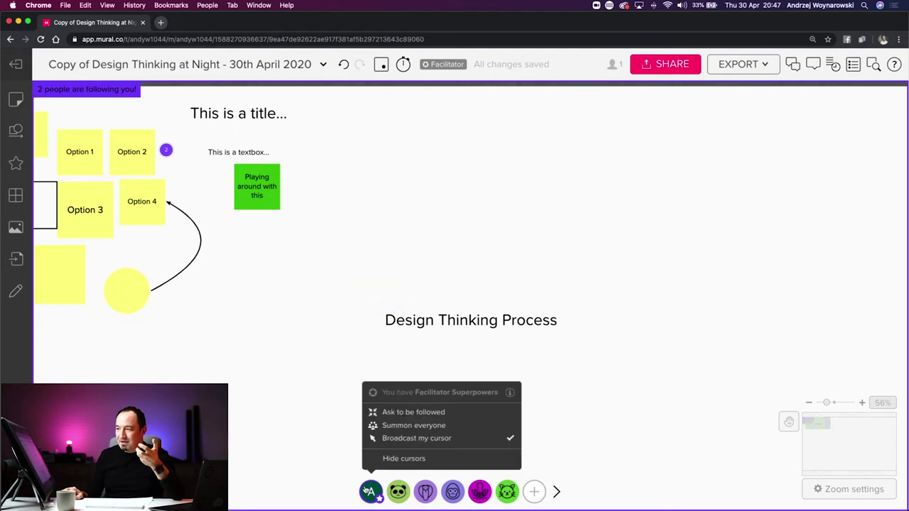
{"action": "left_click", "coordinate": [416, 425]}
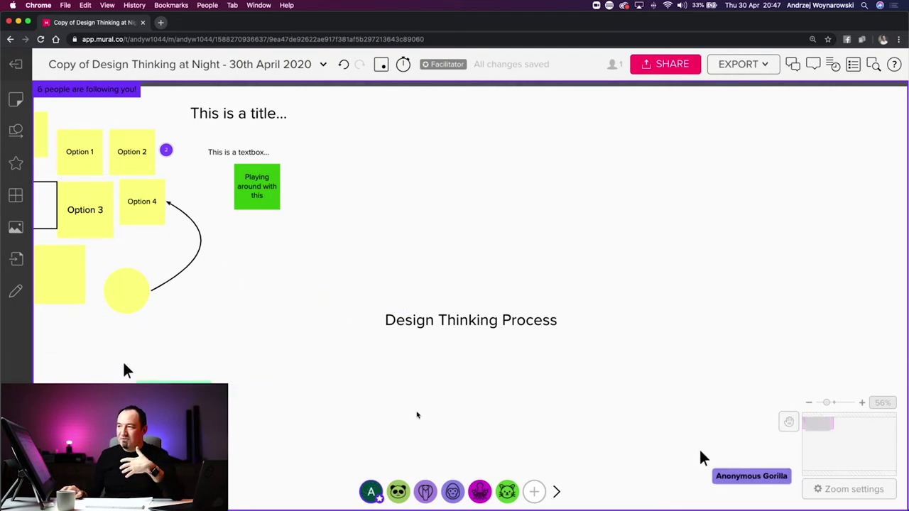
Summon all participants to the facilitator's current view around the "Design Thinking Process" title.
{"action": "left_click", "coordinate": [371, 490]}
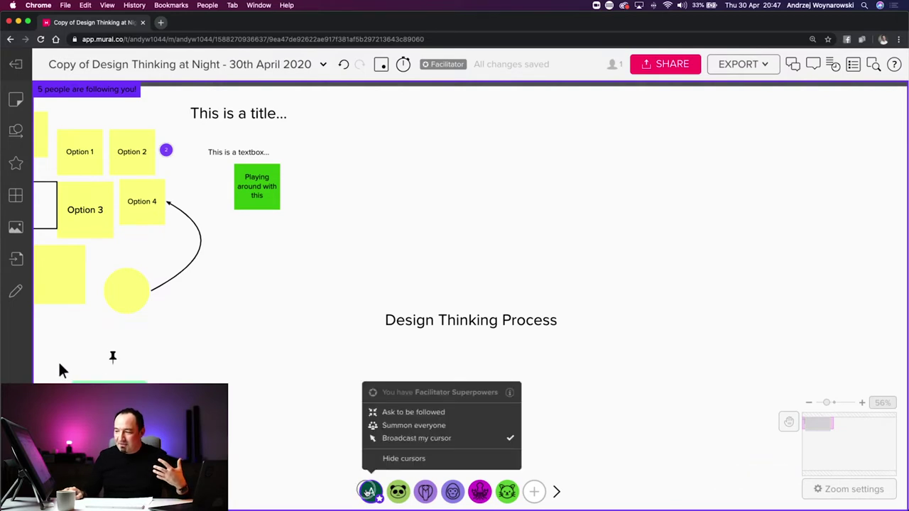
{"action": "left_click", "coordinate": [414, 426]}
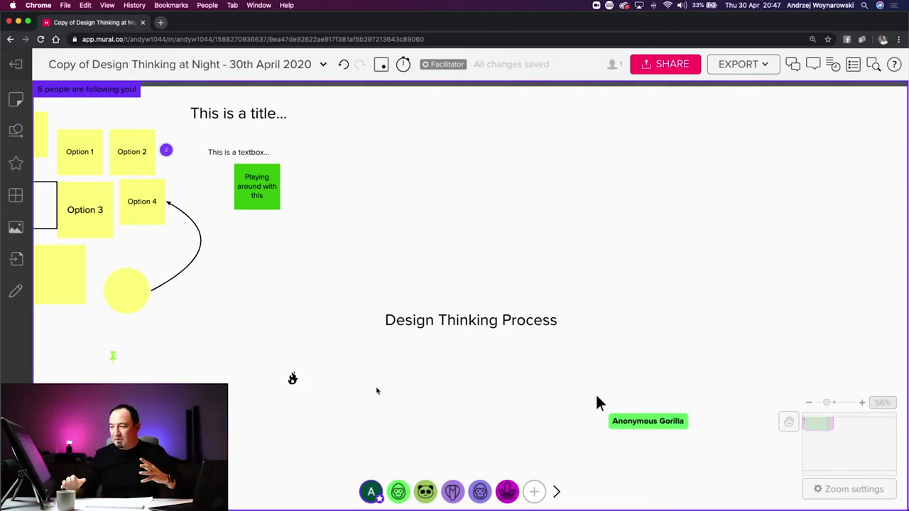
{"action": "left_click", "coordinate": [370, 491]}
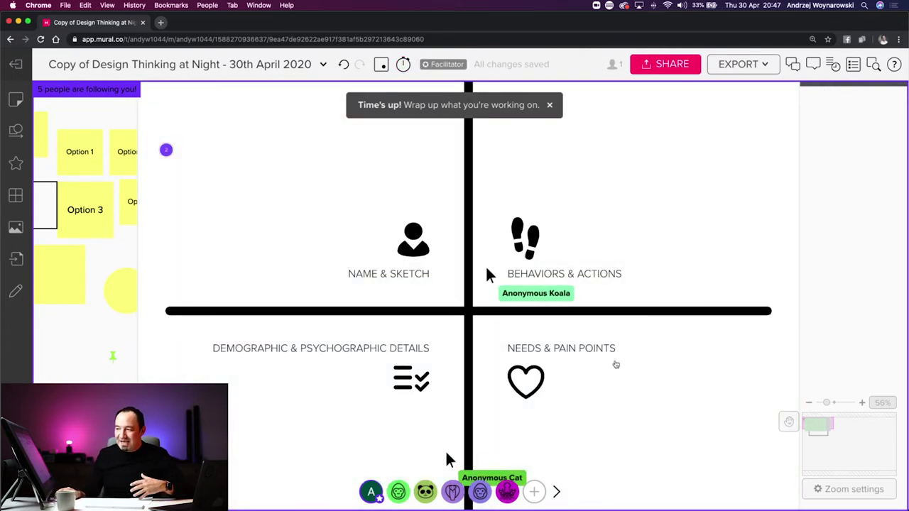
Move the Persona template off the notes and title into the free area beyond "Design Thinking Process".
{"action": "key", "text": "Right"}
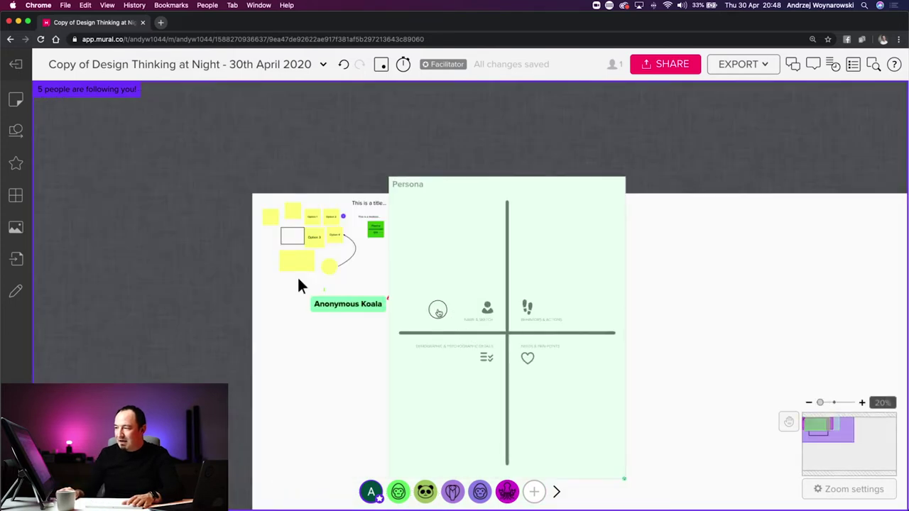
{"action": "left_click_drag", "start_coordinate": [333, 178], "coordinate": [293, 260]}
{"action": "scroll", "coordinate": [293, 262], "scroll_direction": "up", "scroll_amount": 3}
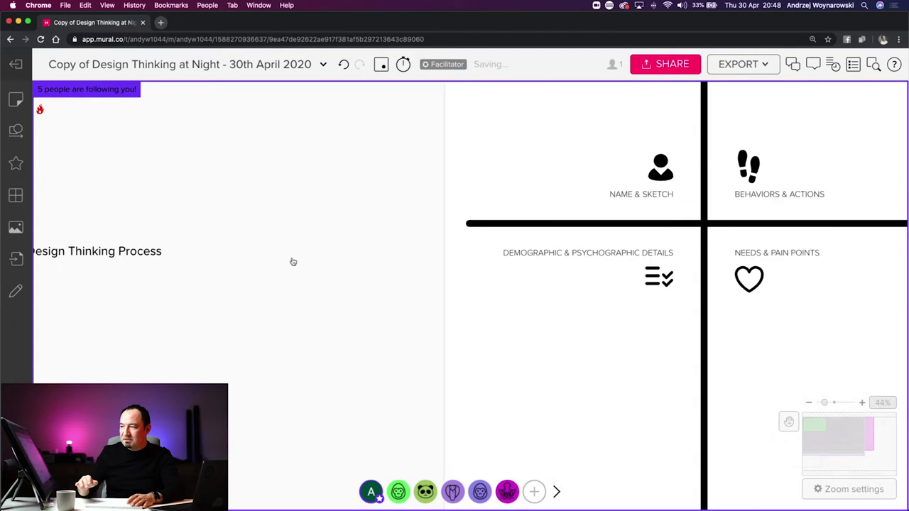
Duplicate the "Design Thinking Process" title directly below itself and change the copy's text to "The new way !".
{"action": "scroll", "coordinate": [286, 262], "scroll_direction": "left", "scroll_amount": 5}
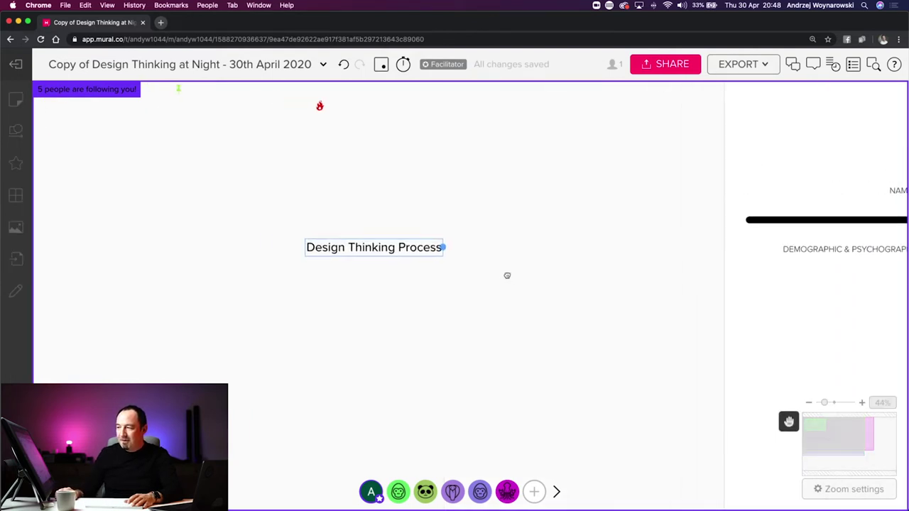
{"action": "left_click", "coordinate": [391, 247]}
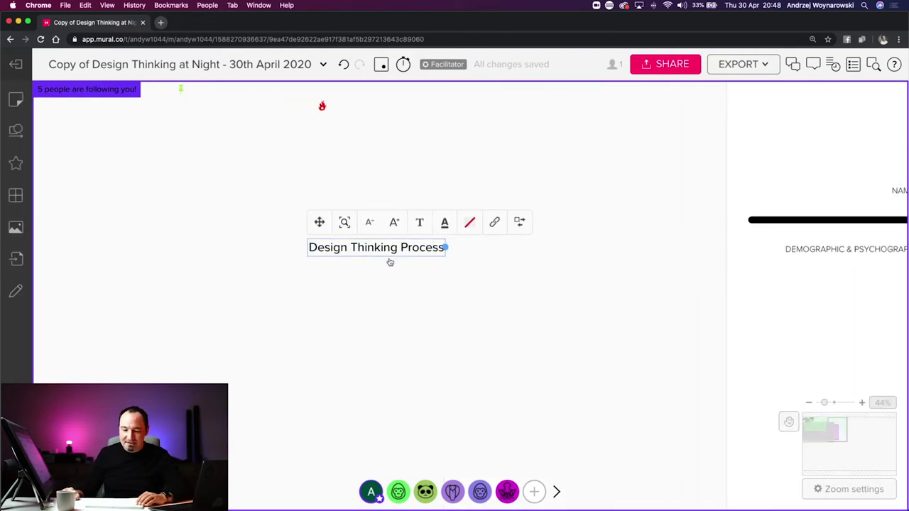
{"action": "left_click_drag", "start_coordinate": [383, 251], "coordinate": [385, 272]}
{"action": "double_click", "coordinate": [384, 273]}
{"action": "type", "text": "The new way !"}
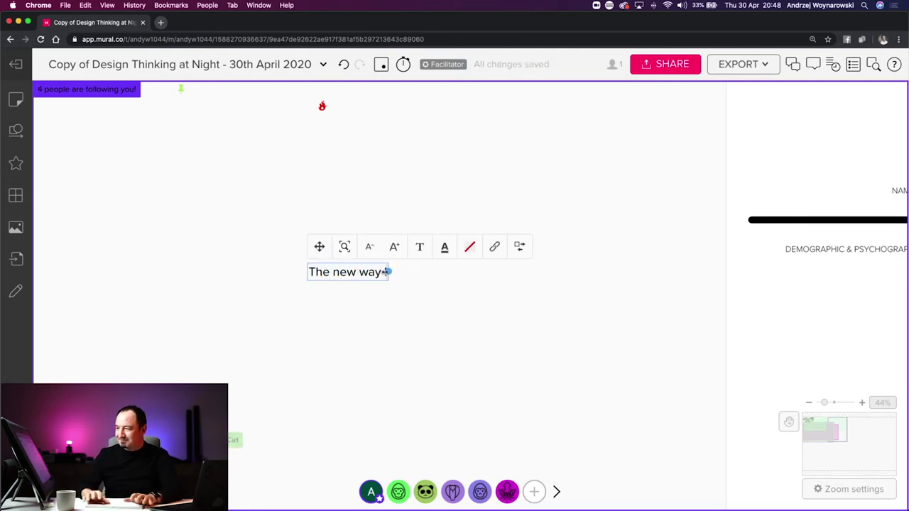
{"action": "left_click", "coordinate": [454, 291]}
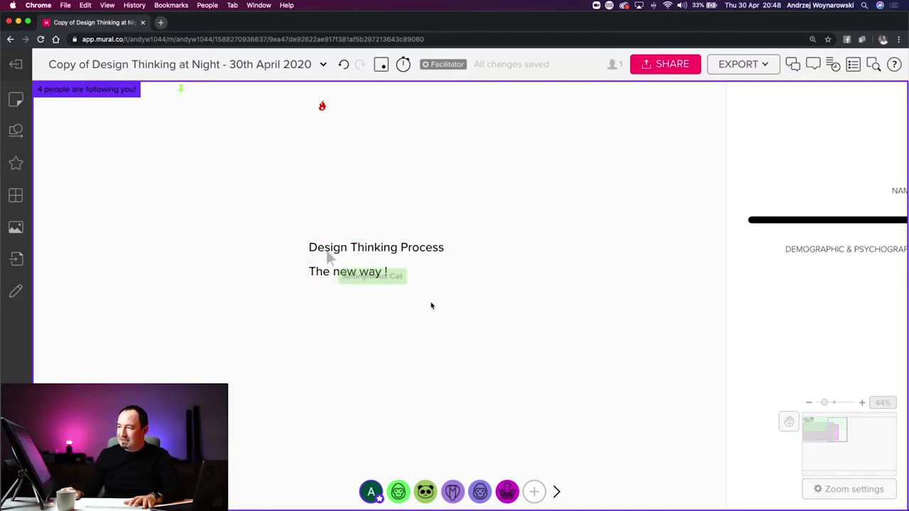
Enlarge the text of "Design Thinking Process" and "The new way !" together by two size increments.
{"action": "left_click_drag", "start_coordinate": [416, 296], "coordinate": [365, 250]}
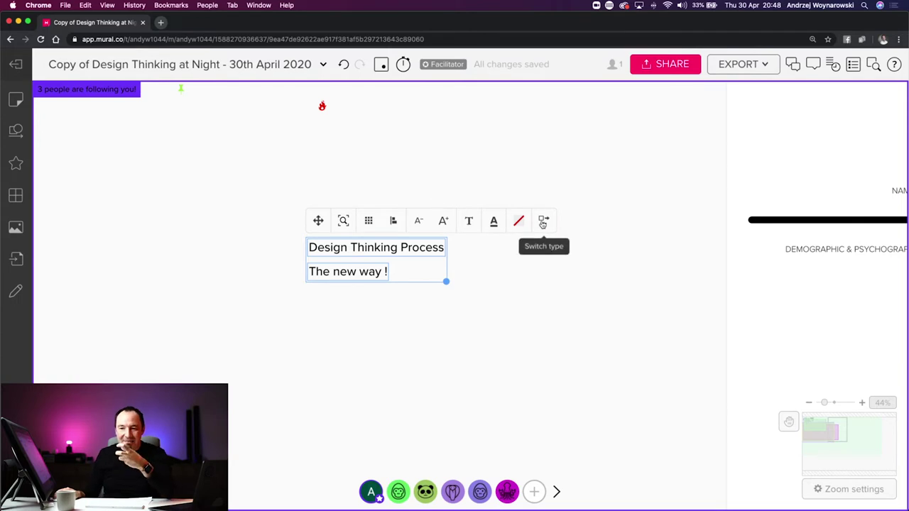
{"action": "left_click", "coordinate": [443, 221]}
{"action": "left_click", "coordinate": [443, 222]}
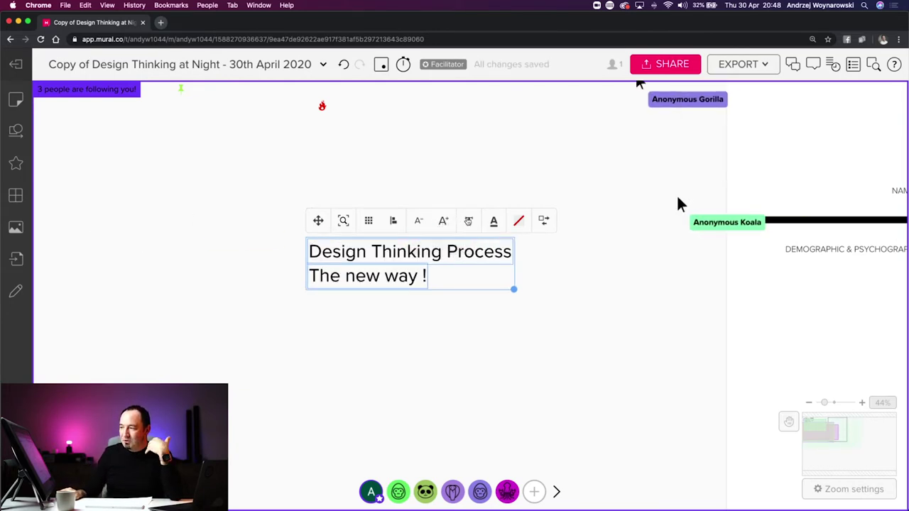
Set the font of both selected text lines to Marker Felt.
{"action": "left_click", "coordinate": [469, 221]}
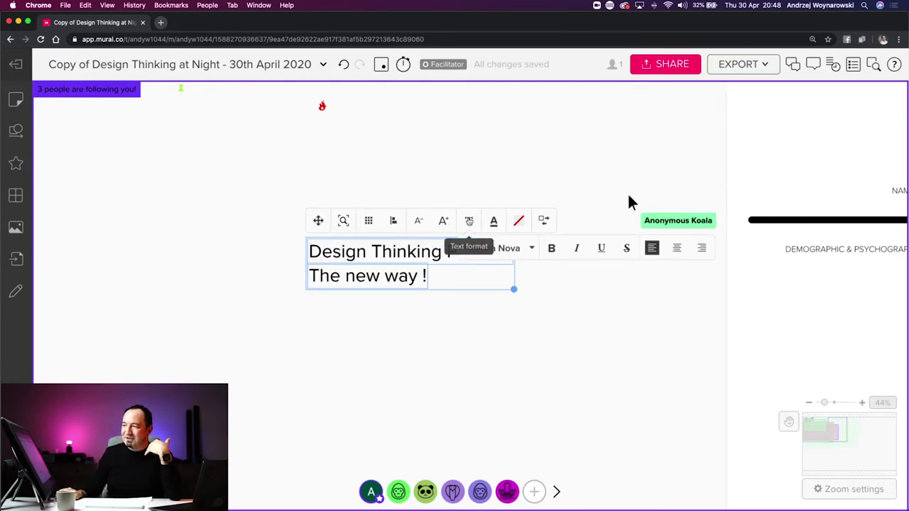
{"action": "left_click", "coordinate": [519, 251]}
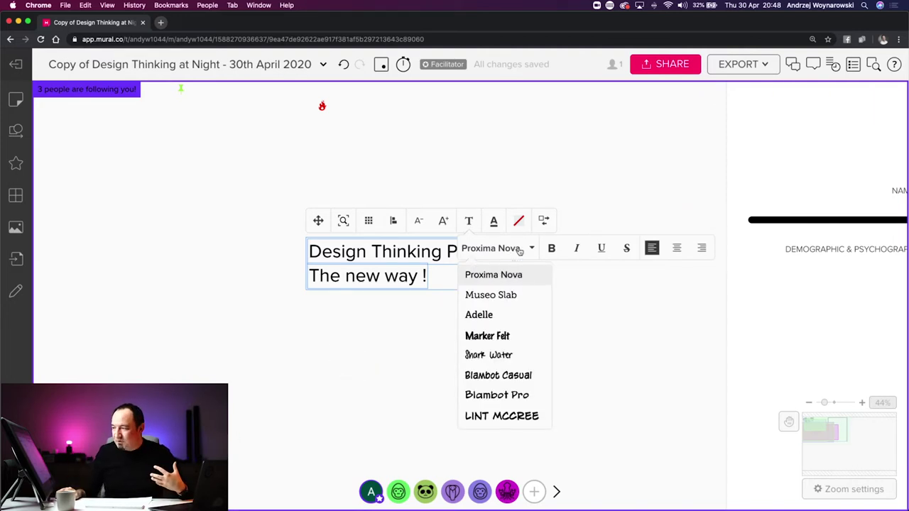
{"action": "left_click", "coordinate": [513, 337]}
{"action": "left_click", "coordinate": [409, 318]}
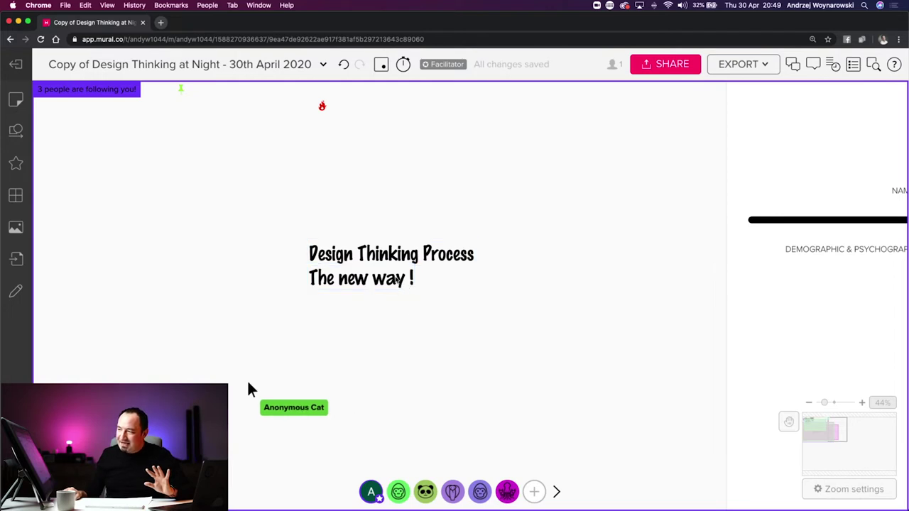
Enlarge only the "Design Thinking Process" title by one size increment so it stands out from the subtitle.
{"action": "left_click", "coordinate": [326, 260]}
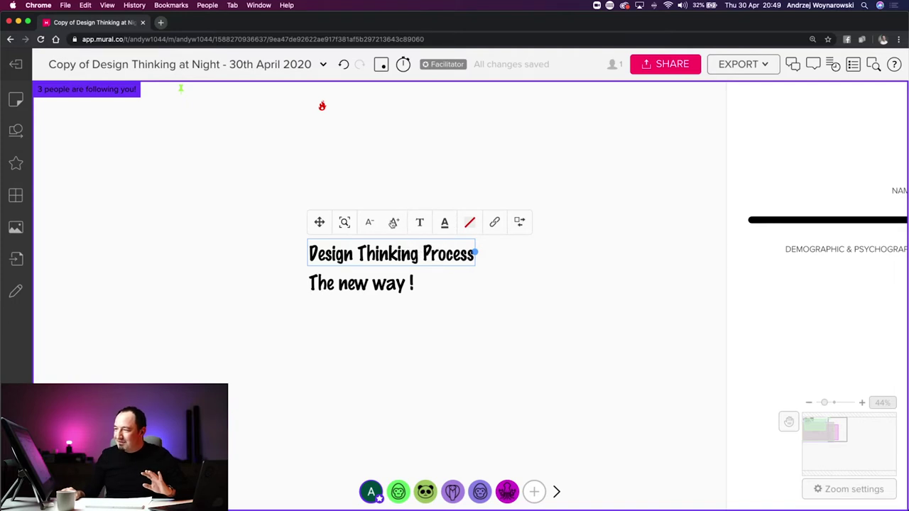
{"action": "left_click", "coordinate": [394, 222]}
{"action": "left_click", "coordinate": [444, 299]}
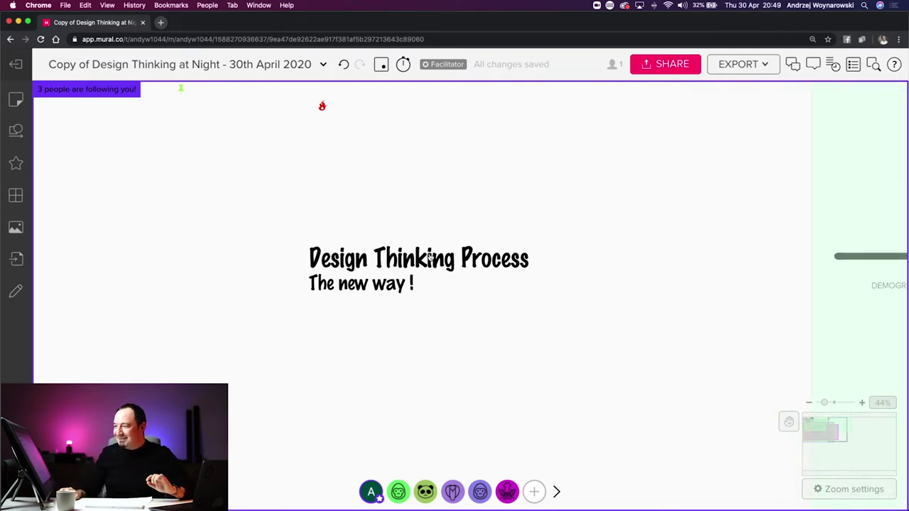
Try strikethrough on the "Design Thinking Process" title and turn it off again.
{"action": "left_click", "coordinate": [430, 258]}
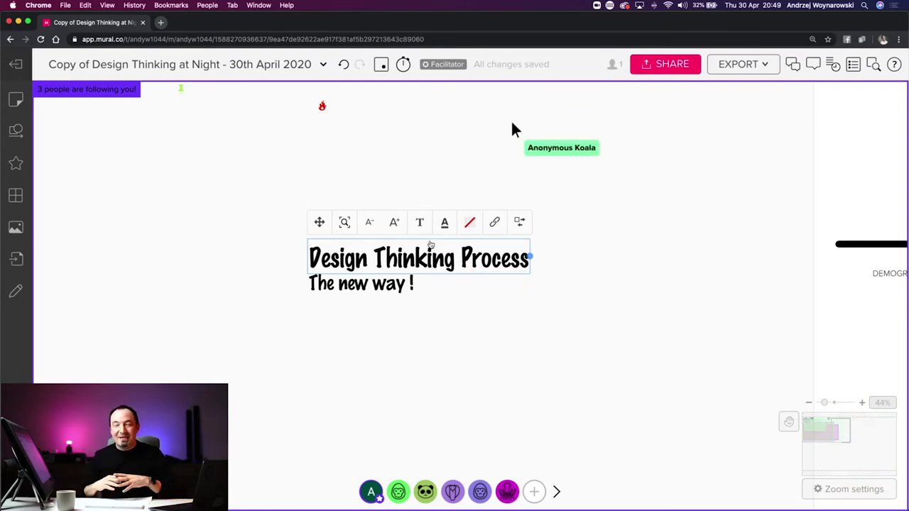
{"action": "left_click", "coordinate": [419, 223]}
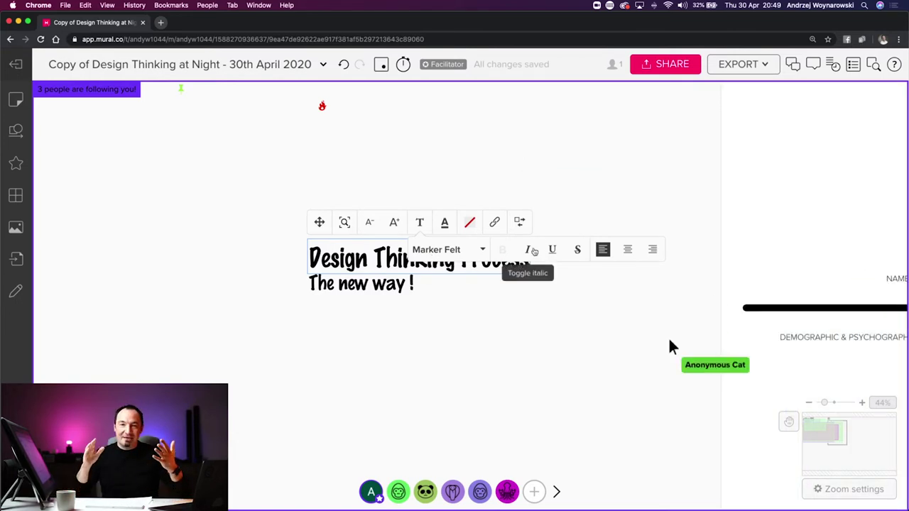
{"action": "left_click", "coordinate": [577, 252]}
{"action": "left_click", "coordinate": [578, 252]}
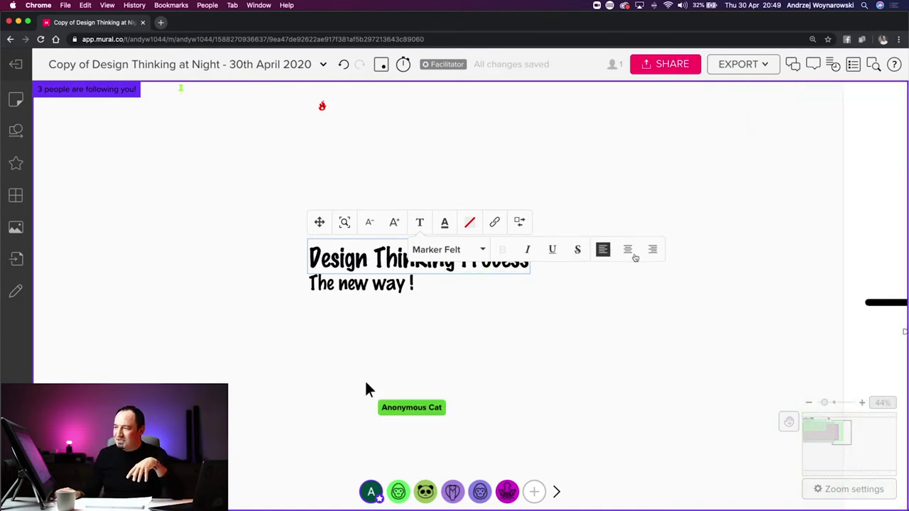
{"action": "left_click", "coordinate": [421, 224]}
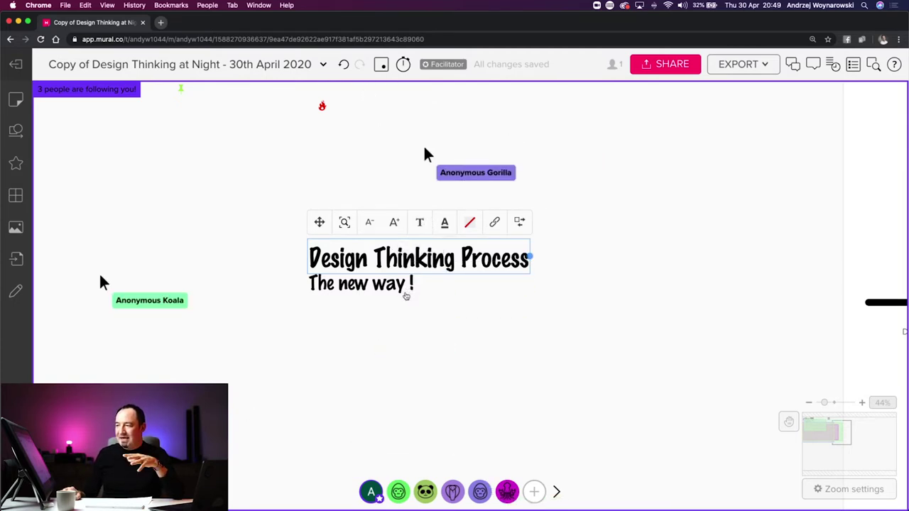
Replace the subtitle text "The new way !" with "Step nr 1".
{"action": "left_click_drag", "start_coordinate": [266, 258], "coordinate": [381, 299]}
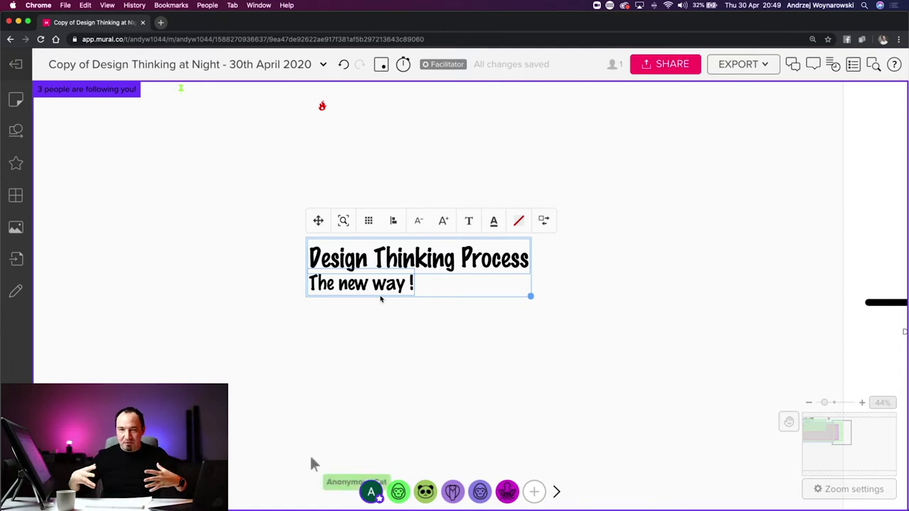
{"action": "left_click_drag", "start_coordinate": [289, 258], "coordinate": [352, 284]}
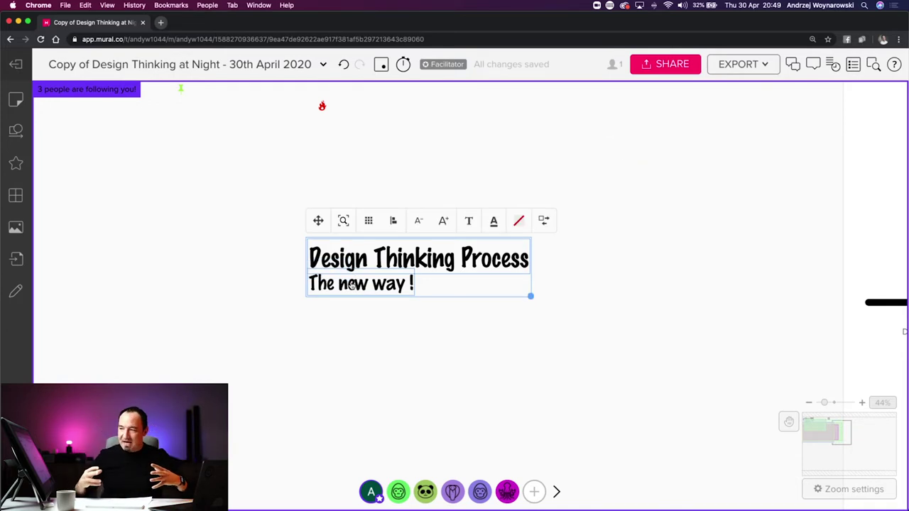
{"action": "double_click", "coordinate": [371, 286]}
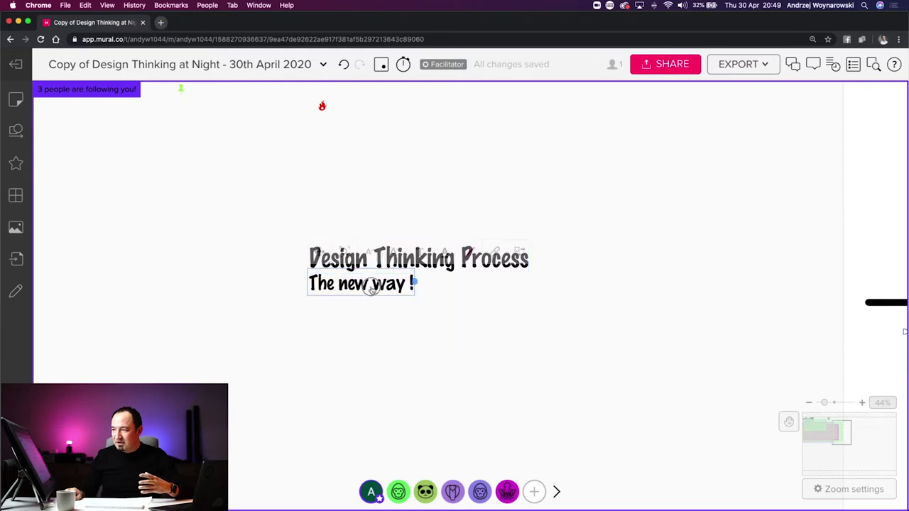
{"action": "triple_click", "coordinate": [371, 286]}
{"action": "type", "text": "Step nr 1"}
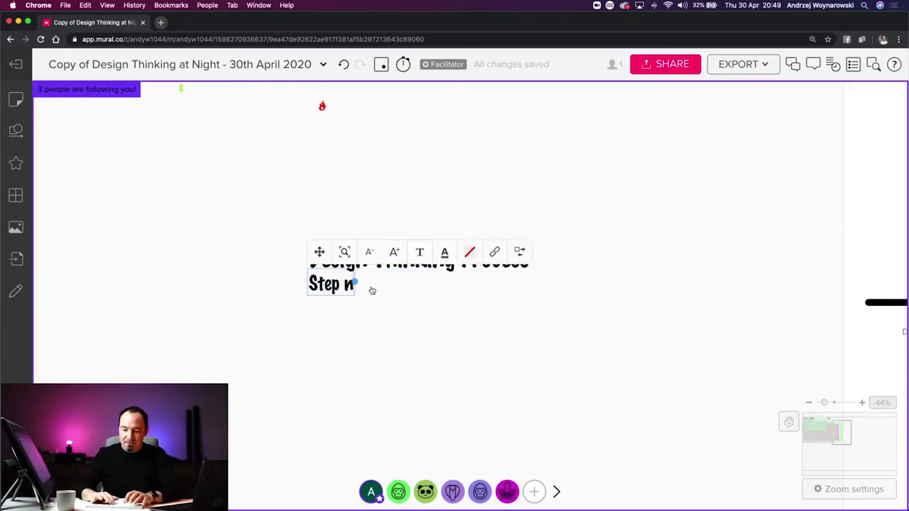
{"action": "left_click", "coordinate": [366, 338]}
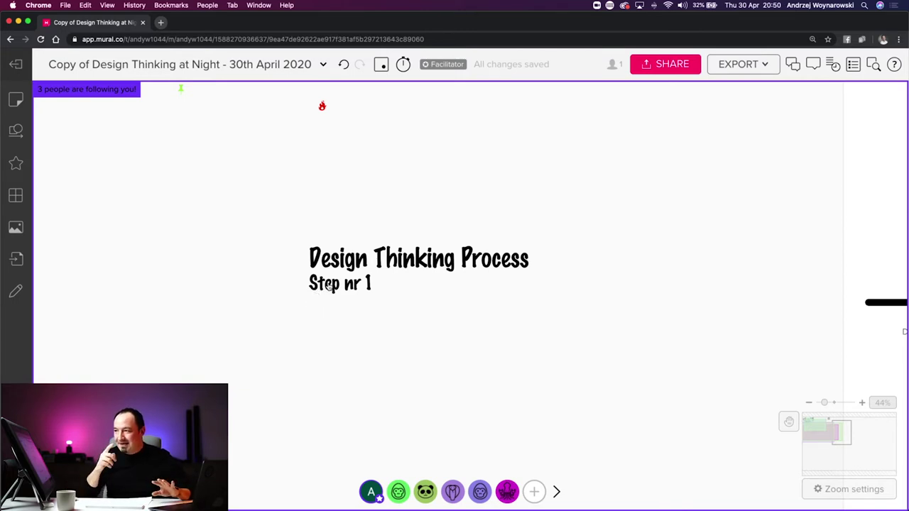
Summon everyone to the view showing "Design Thinking Process" and "Step nr 1".
{"action": "left_click", "coordinate": [371, 490]}
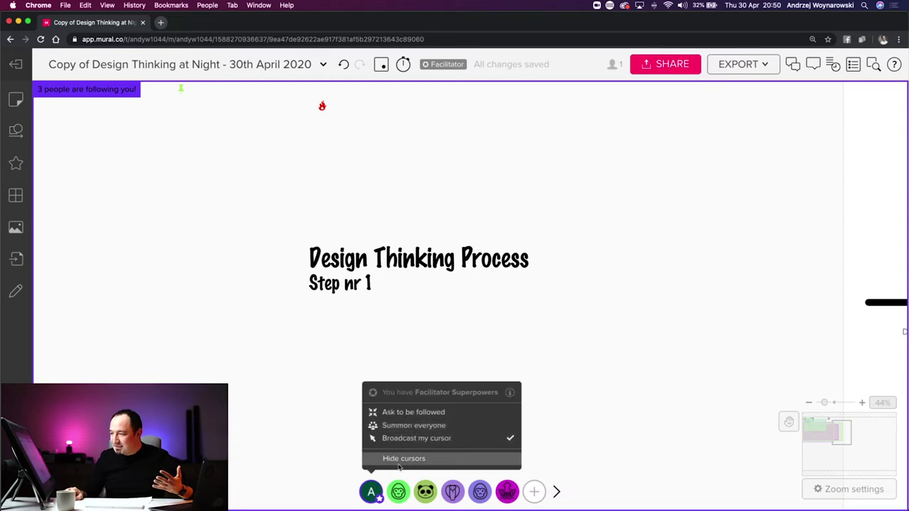
{"action": "left_click", "coordinate": [420, 425]}
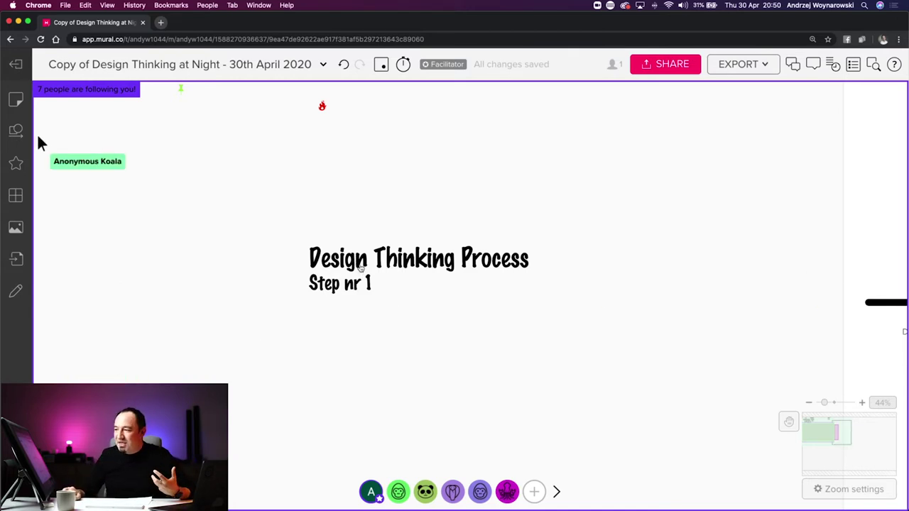
Set the font of both "Design Thinking Process" and "Step nr 1" to Proxima Nova.
{"action": "left_click", "coordinate": [360, 267]}
{"action": "left_click", "coordinate": [410, 324]}
{"action": "left_click_drag", "start_coordinate": [409, 324], "coordinate": [352, 258]}
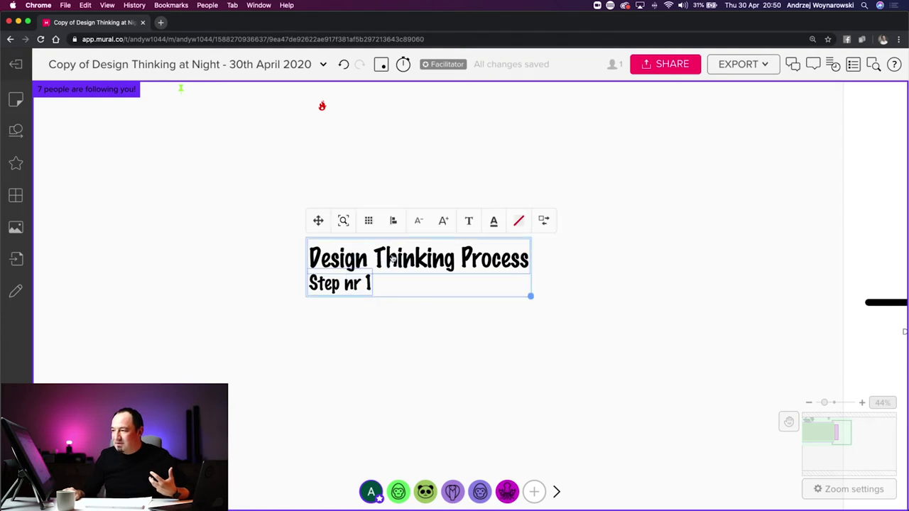
{"action": "left_click", "coordinate": [470, 221]}
{"action": "left_click", "coordinate": [497, 249]}
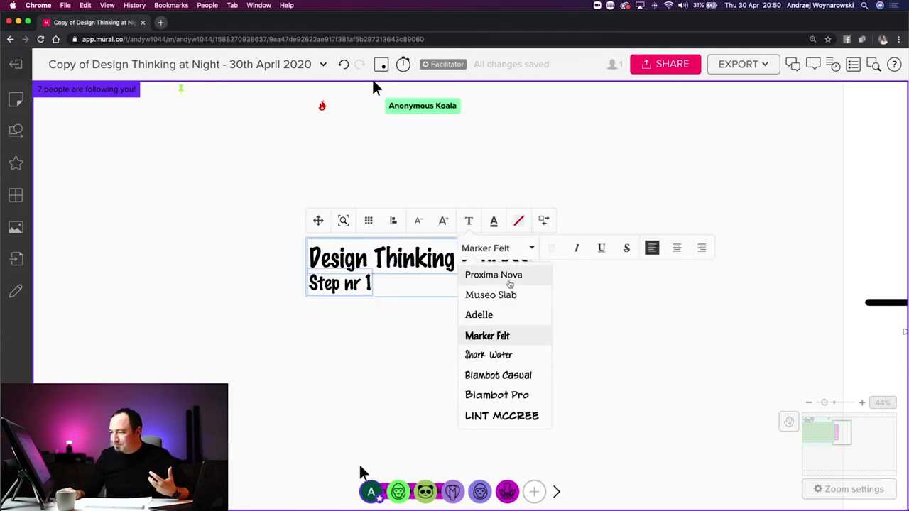
{"action": "left_click", "coordinate": [509, 284]}
{"action": "left_click", "coordinate": [426, 346]}
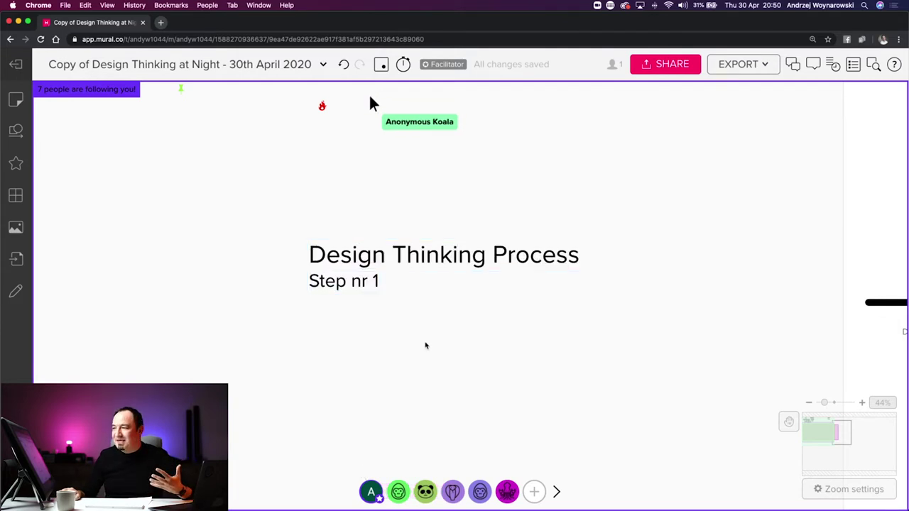
Make the "Design Thinking Process" title bold, leaving the "Step nr 1" subtitle in regular weight.
{"action": "left_click", "coordinate": [399, 254]}
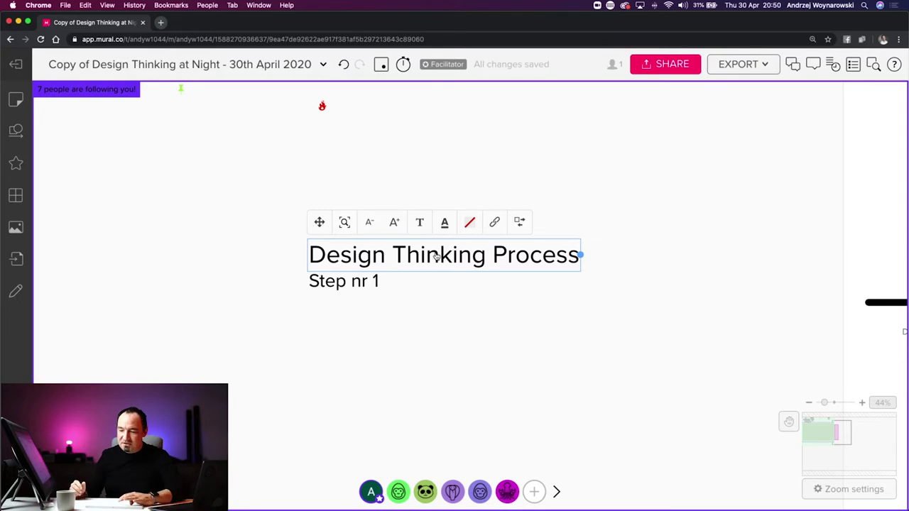
{"action": "key", "text": "super+b"}
{"action": "left_click", "coordinate": [427, 312]}
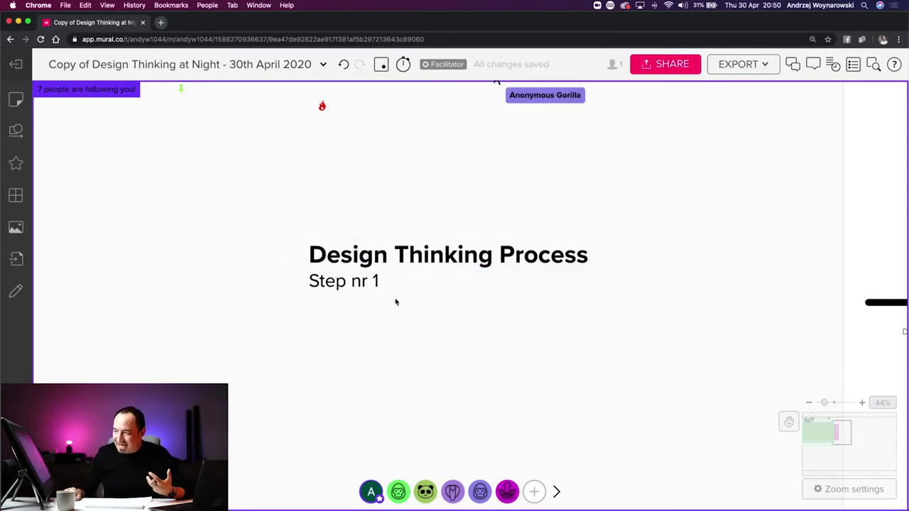
{"action": "left_click", "coordinate": [365, 287]}
{"action": "left_click", "coordinate": [367, 316]}
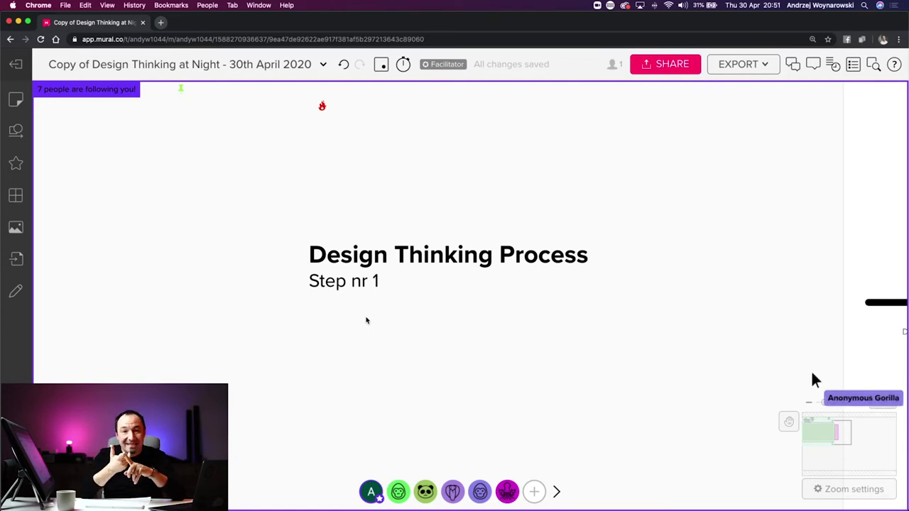
Set the font of both "Design Thinking Process" and "Step nr 1" to Marker Felt.
{"action": "left_click", "coordinate": [436, 267]}
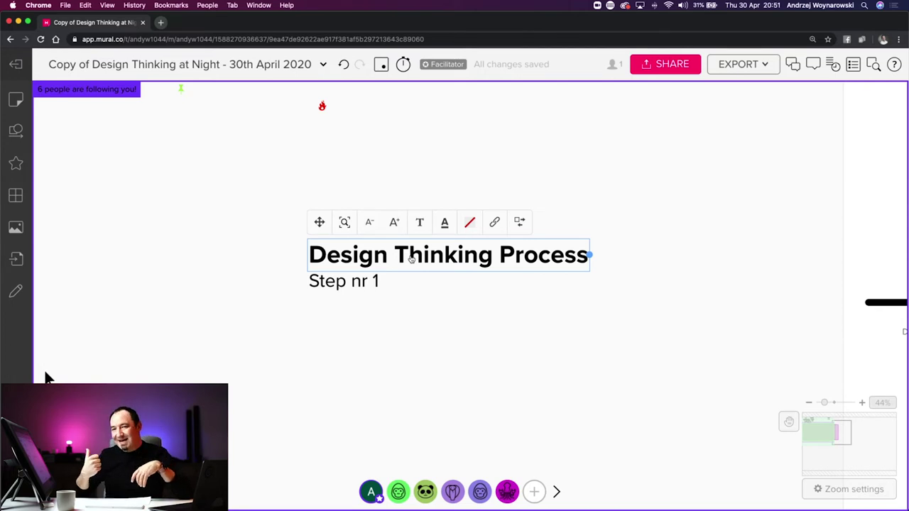
{"action": "left_click", "coordinate": [423, 328]}
{"action": "left_click_drag", "start_coordinate": [423, 329], "coordinate": [342, 248]}
{"action": "left_click", "coordinate": [468, 221]}
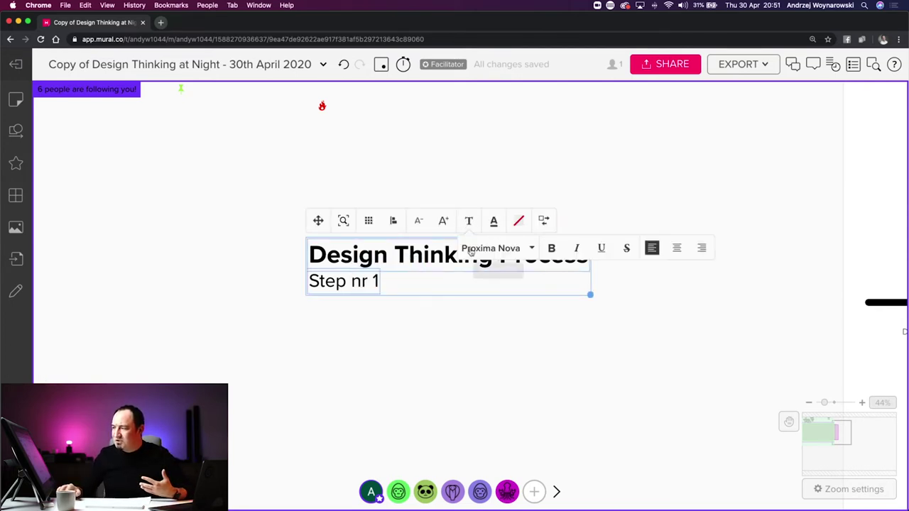
{"action": "left_click", "coordinate": [506, 251]}
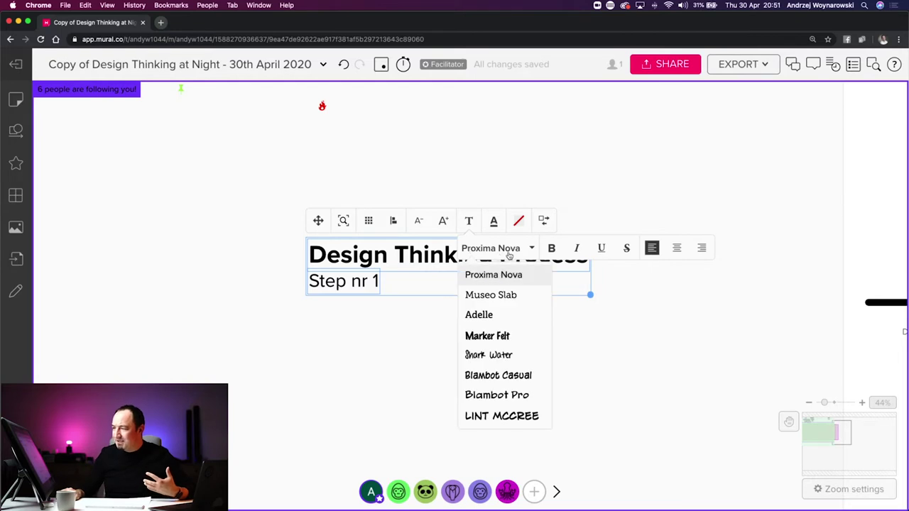
{"action": "left_click", "coordinate": [506, 335]}
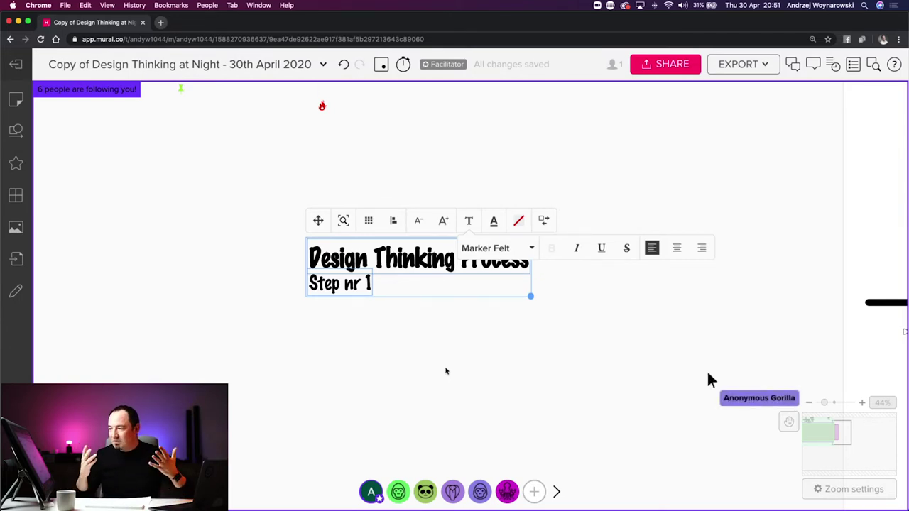
{"action": "left_click", "coordinate": [411, 368]}
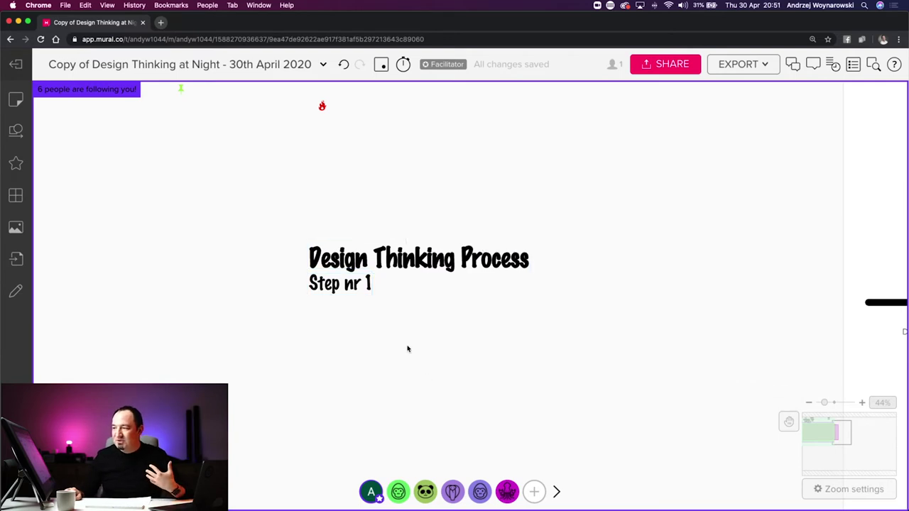
Set the font color of the "Step nr 1" subtitle to the default grey.
{"action": "left_click", "coordinate": [358, 285]}
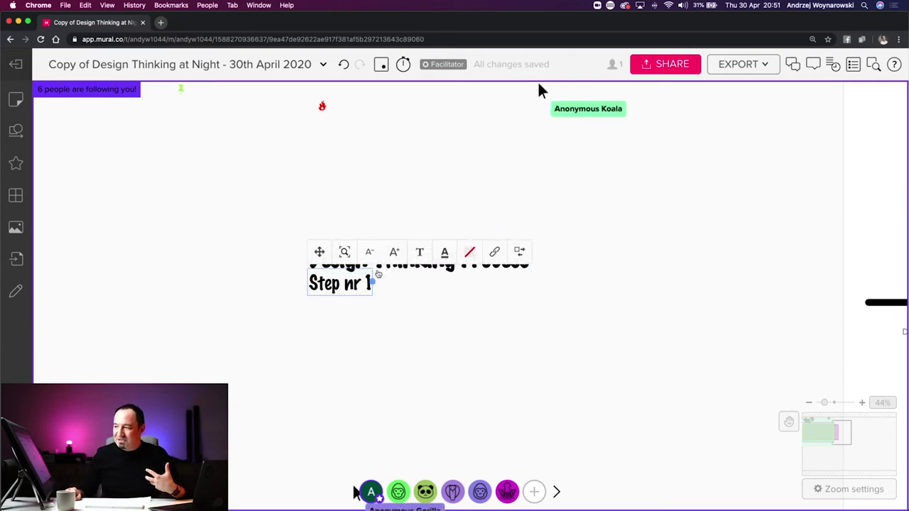
{"action": "left_click", "coordinate": [445, 253]}
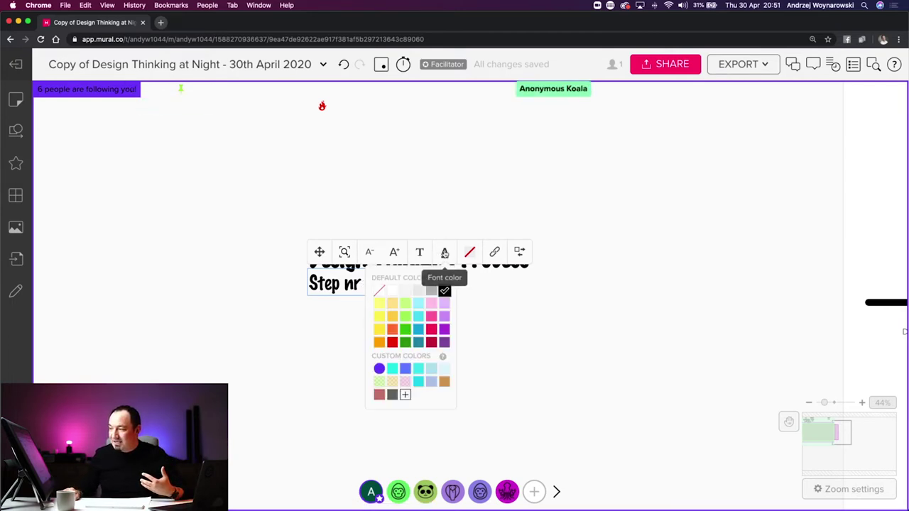
{"action": "left_click", "coordinate": [431, 291]}
{"action": "left_click", "coordinate": [447, 320]}
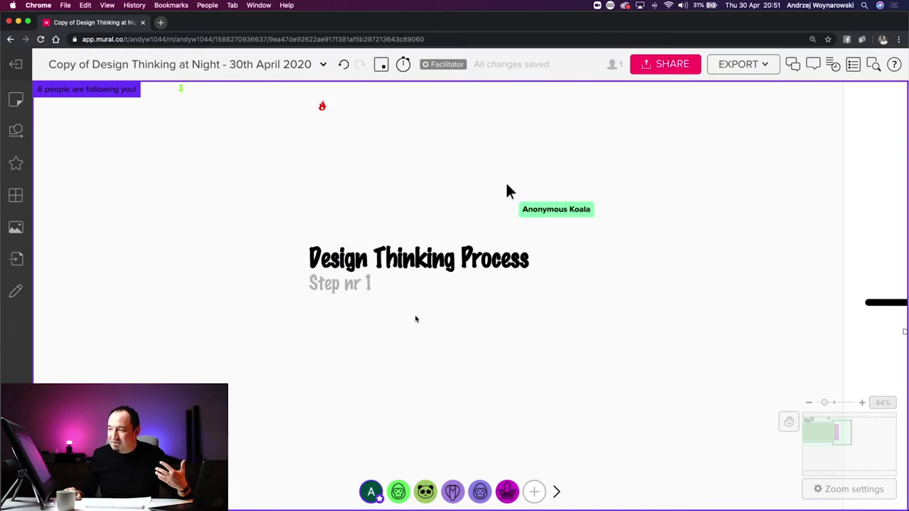
Move the "Design Thinking Process" title and its subtitle together, up and to the left on the canvas.
{"action": "left_click_drag", "start_coordinate": [279, 252], "coordinate": [367, 336]}
{"action": "left_click", "coordinate": [368, 337]}
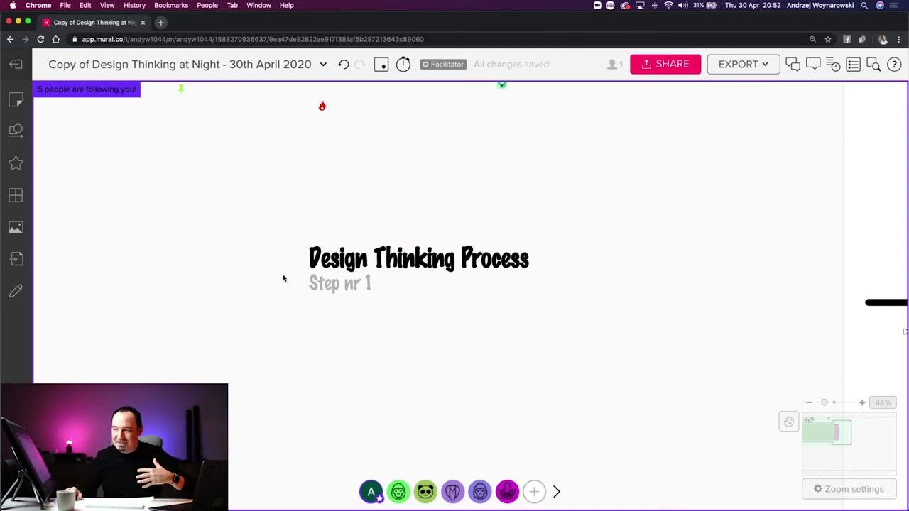
{"action": "left_click_drag", "start_coordinate": [288, 255], "coordinate": [367, 272]}
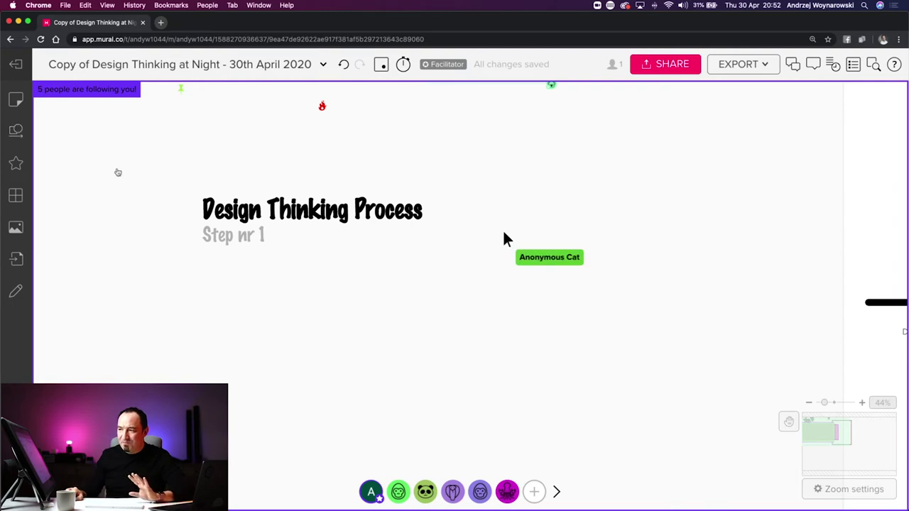
Place a yellow 3x3 sticky note below the "Step nr 1" subtitle.
{"action": "scroll", "coordinate": [118, 171], "scroll_direction": "left", "scroll_amount": 3}
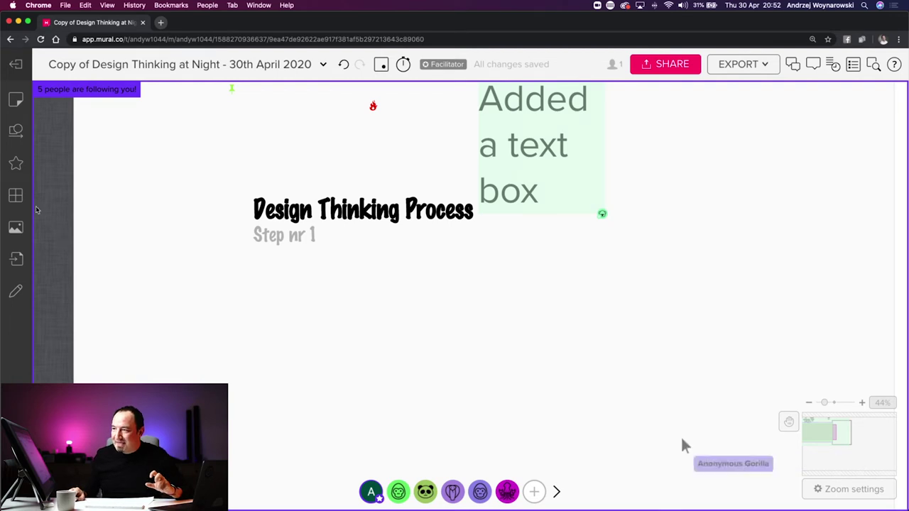
{"action": "left_click", "coordinate": [17, 132]}
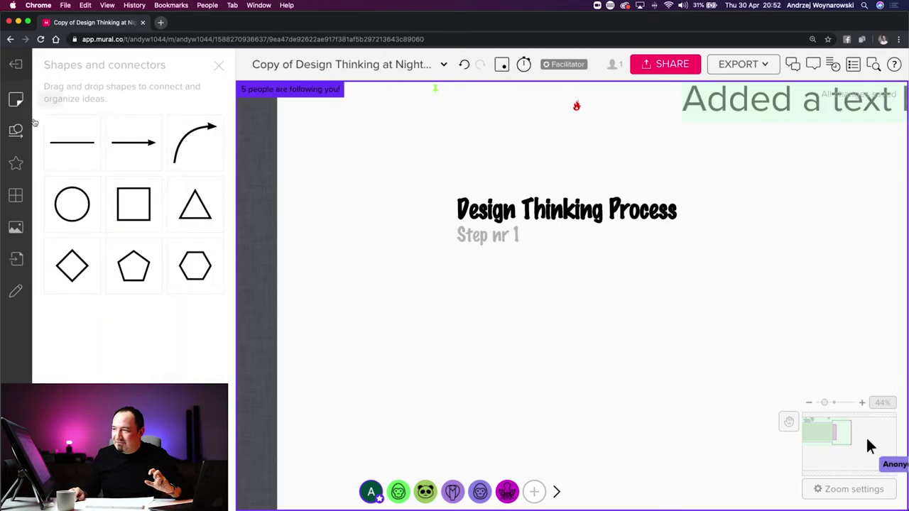
{"action": "left_click", "coordinate": [17, 101]}
{"action": "left_click_drag", "start_coordinate": [66, 206], "coordinate": [474, 296]}
{"action": "left_click", "coordinate": [393, 320]}
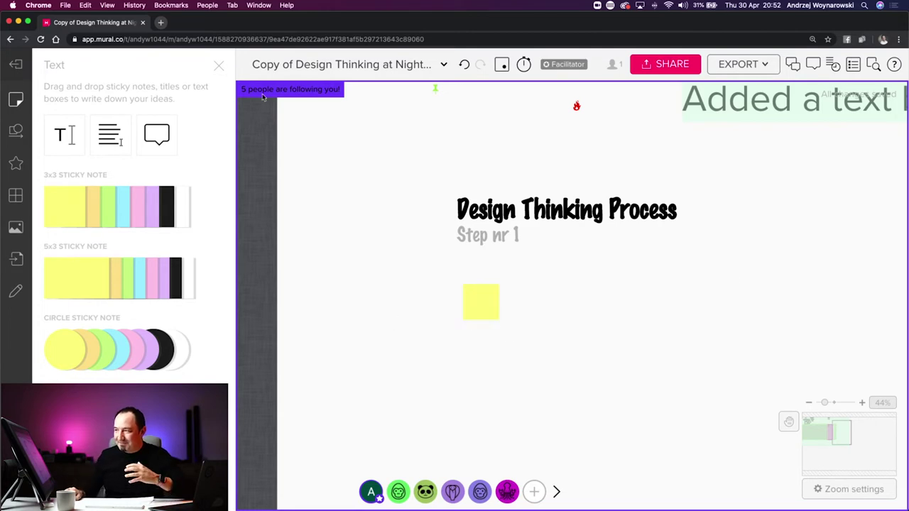
{"action": "left_click", "coordinate": [219, 66]}
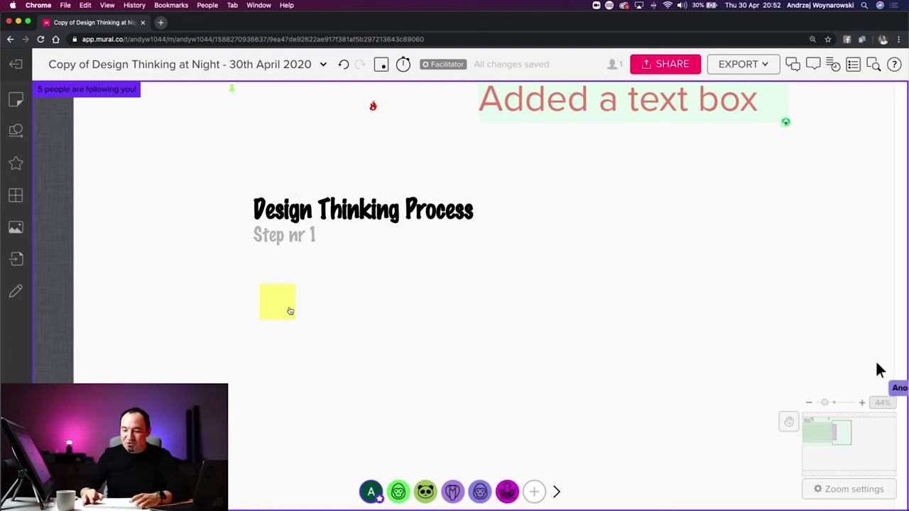
Summon everyone to the view showing the title, subtitle and yellow sticky note.
{"action": "left_click", "coordinate": [372, 490]}
{"action": "left_click", "coordinate": [399, 426]}
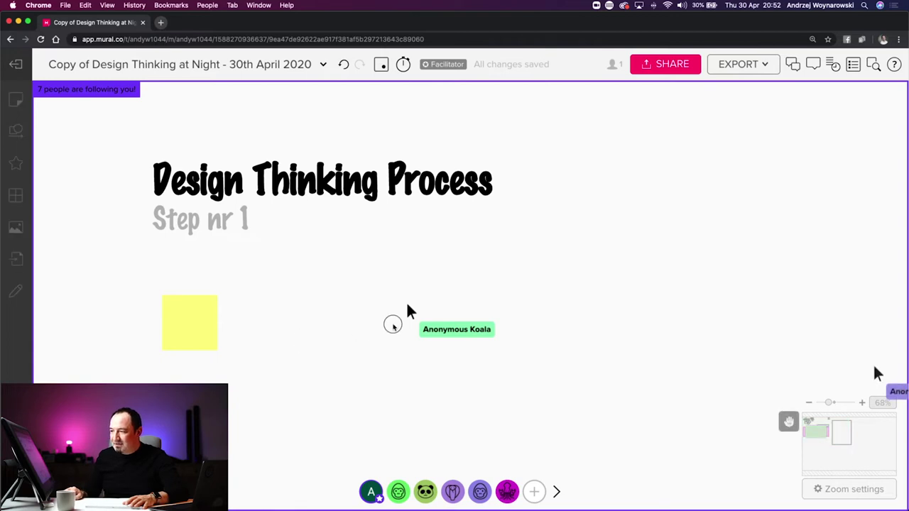
Add a square outline shape to the board beside the yellow sticky note under "Step nr 1".
{"action": "scroll", "coordinate": [391, 322], "scroll_direction": "left", "scroll_amount": 4}
{"action": "scroll", "coordinate": [391, 322], "scroll_direction": "down", "scroll_amount": 1}
{"action": "scroll", "coordinate": [390, 307], "scroll_direction": "left", "scroll_amount": 2}
{"action": "scroll", "coordinate": [389, 307], "scroll_direction": "down", "scroll_amount": 1}
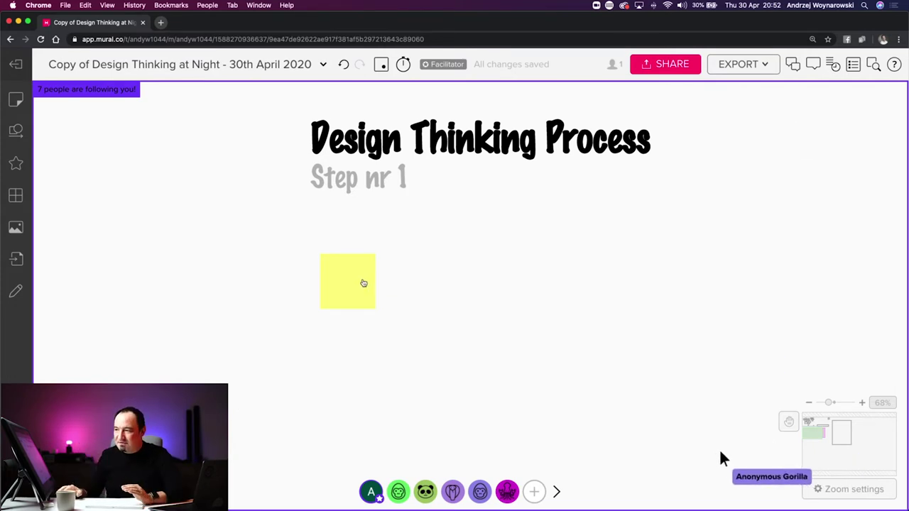
{"action": "left_click", "coordinate": [16, 132]}
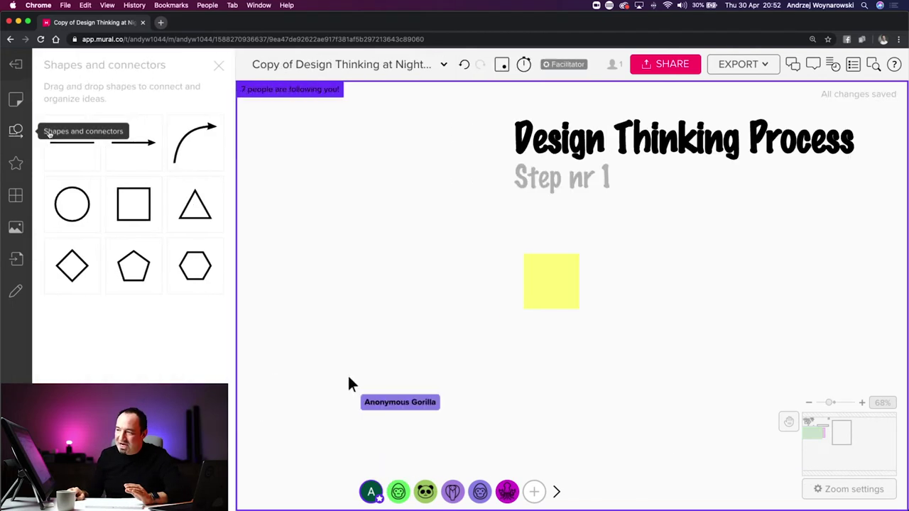
{"action": "left_click_drag", "start_coordinate": [122, 201], "coordinate": [463, 242]}
{"action": "left_click", "coordinate": [440, 240]}
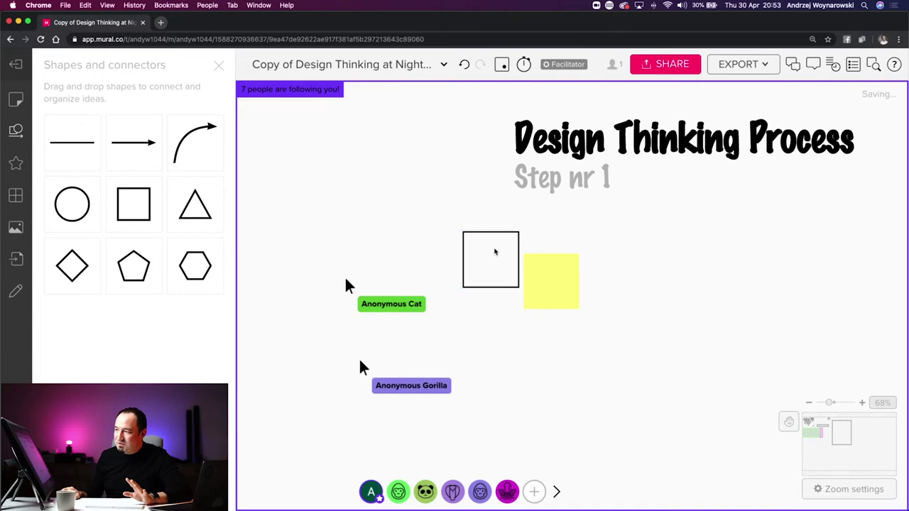
{"action": "left_click", "coordinate": [216, 65]}
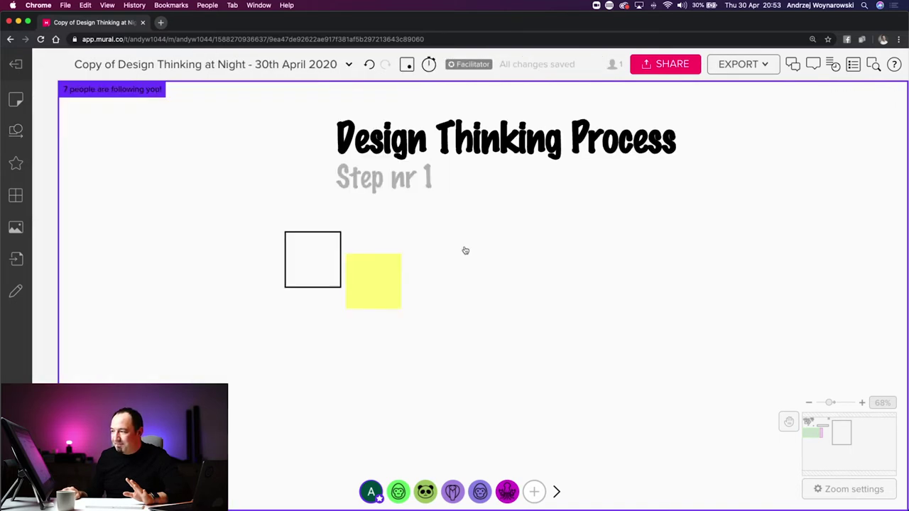
Move the square to the right of the yellow sticky note and resize it slightly larger than the note.
{"action": "left_click_drag", "start_coordinate": [310, 246], "coordinate": [469, 315]}
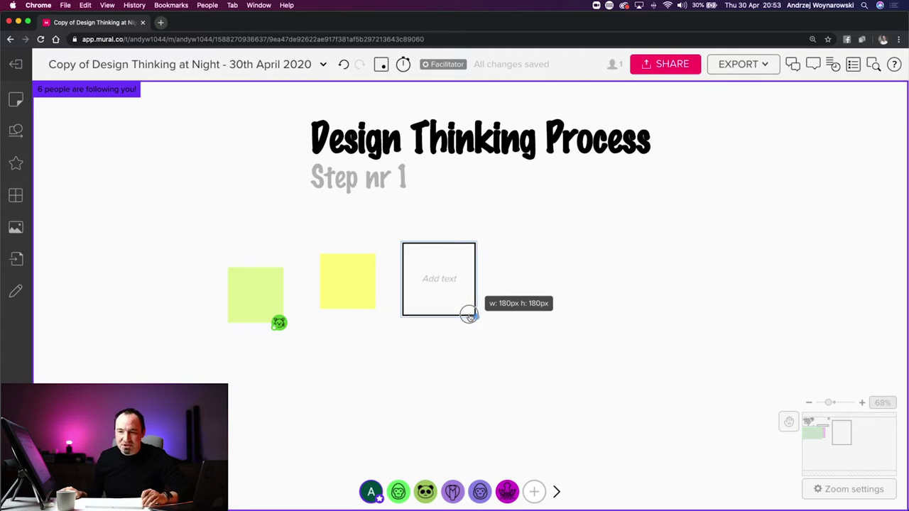
{"action": "left_click_drag", "start_coordinate": [469, 316], "coordinate": [464, 277]}
{"action": "type", "text": "v"}
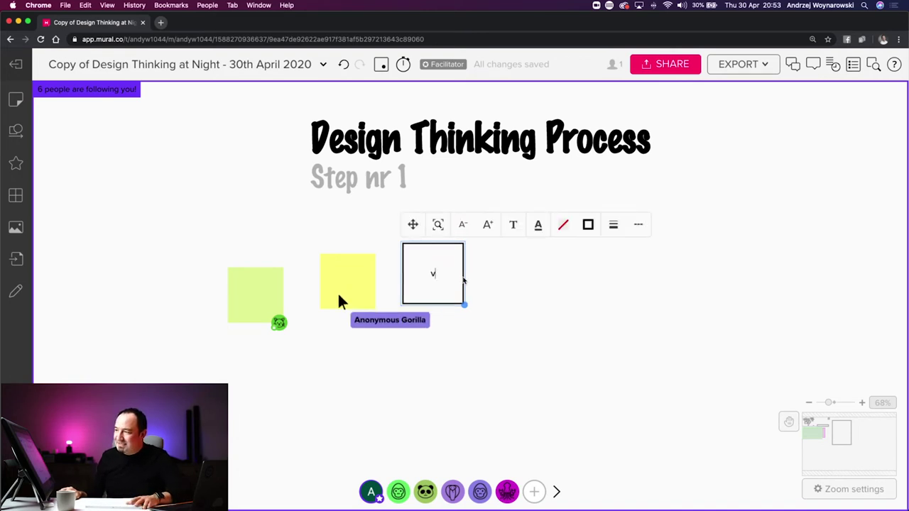
{"action": "double_click", "coordinate": [465, 281]}
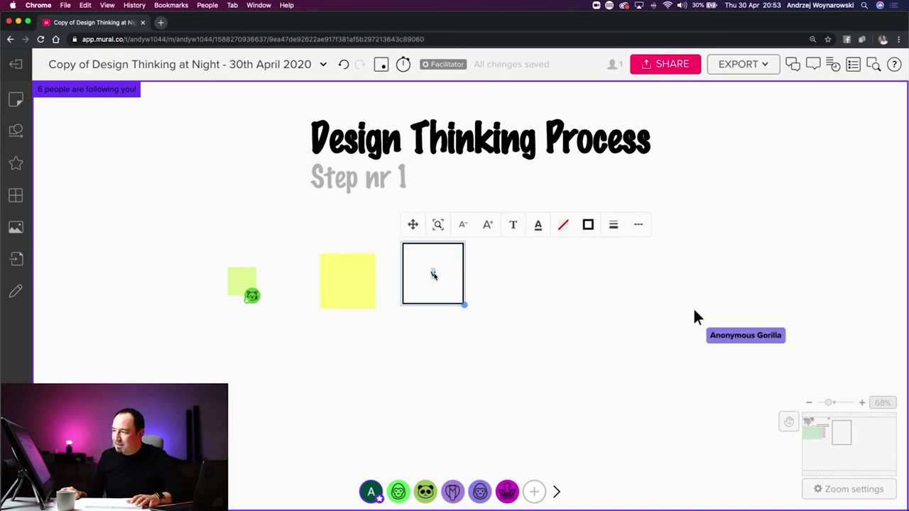
{"action": "key", "text": "BackSpace"}
{"action": "left_click", "coordinate": [447, 265]}
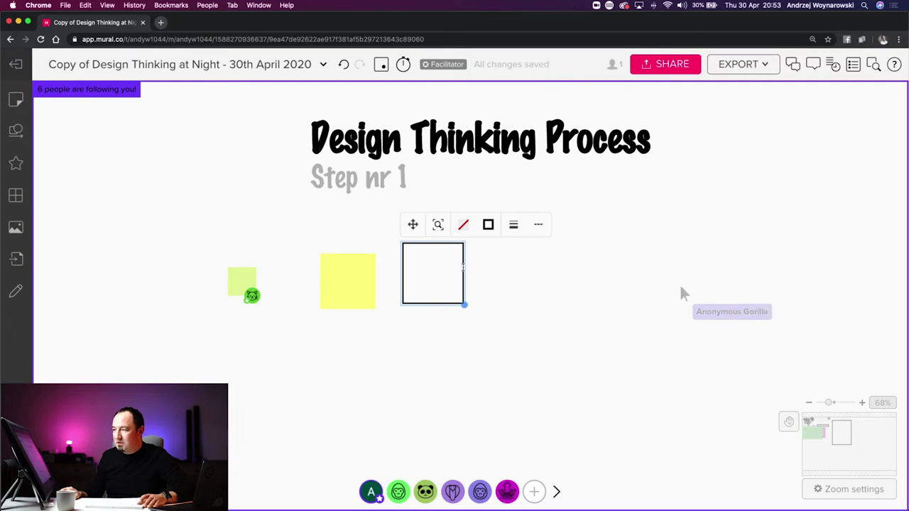
Centre the square around the yellow sticky note as a frame and move the note out to its right.
{"action": "left_click_drag", "start_coordinate": [449, 264], "coordinate": [376, 274]}
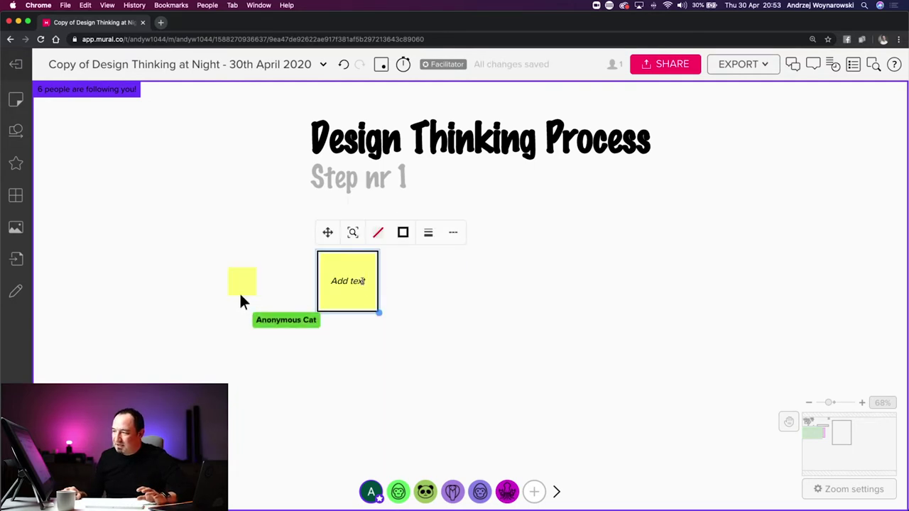
{"action": "left_click_drag", "start_coordinate": [411, 299], "coordinate": [366, 279]}
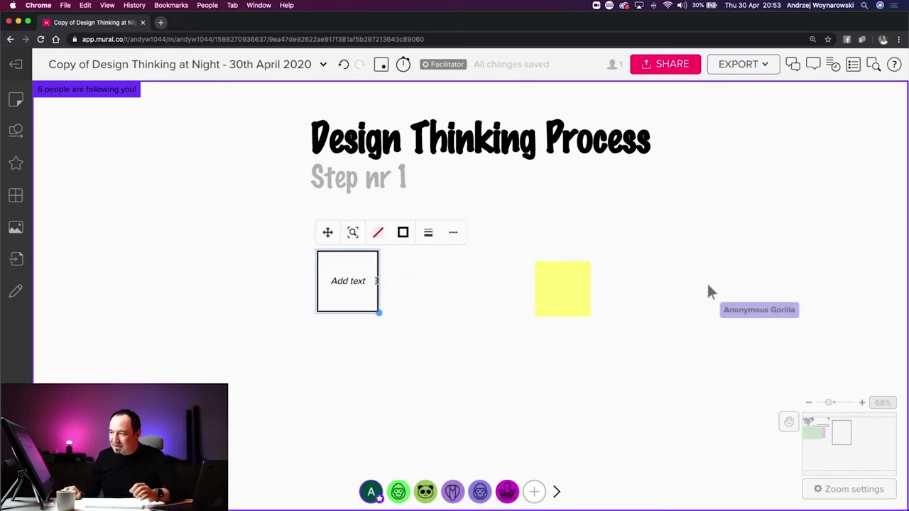
Set the square's border to the third thickness option and colour it grey.
{"action": "left_click", "coordinate": [428, 232]}
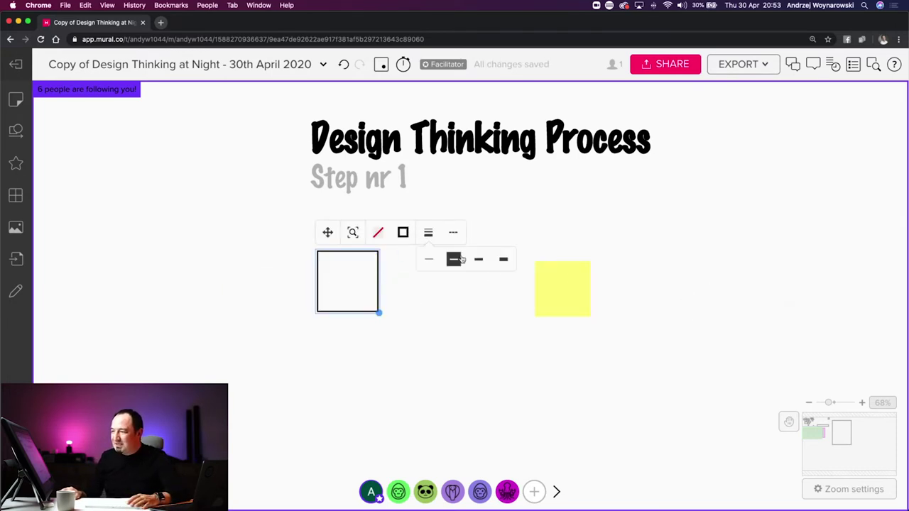
{"action": "left_click", "coordinate": [477, 261]}
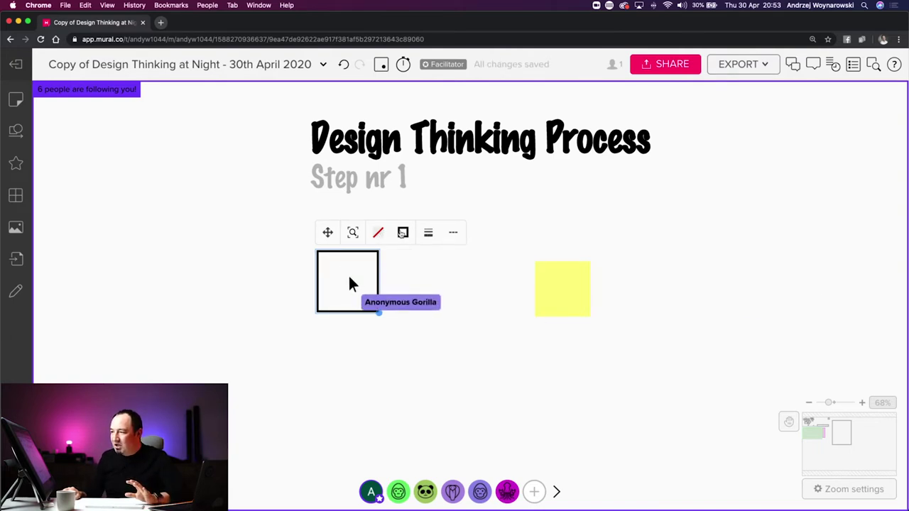
{"action": "left_click", "coordinate": [402, 232]}
{"action": "left_click", "coordinate": [392, 273]}
{"action": "left_click", "coordinate": [401, 284]}
Enlarge the grey square slightly and copy it into a row of seven squares under "Step nr 1".
{"action": "left_click", "coordinate": [379, 311]}
{"action": "left_click_drag", "start_coordinate": [379, 312], "coordinate": [384, 317]}
{"action": "left_click_drag", "start_coordinate": [384, 286], "coordinate": [850, 243]}
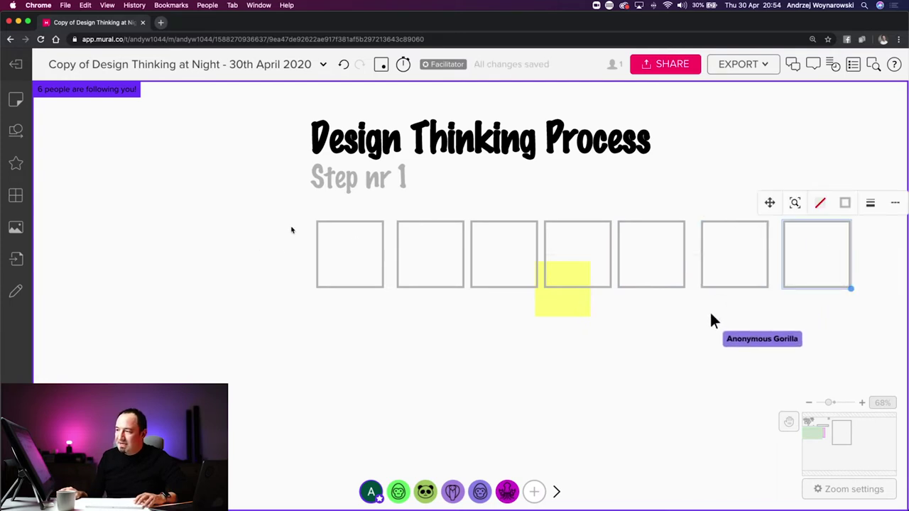
Select all seven squares in the row and apply Distribute Horizontally to them.
{"action": "left_click_drag", "start_coordinate": [288, 217], "coordinate": [814, 246]}
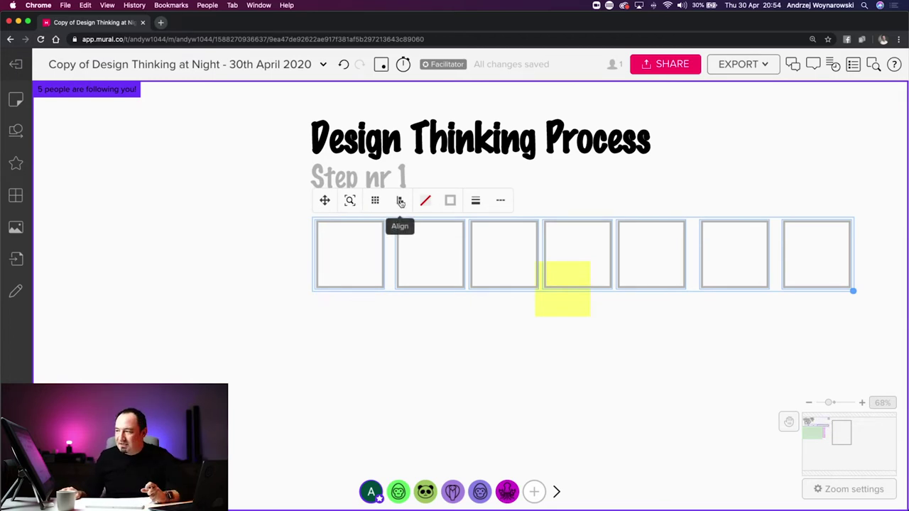
{"action": "left_click", "coordinate": [400, 201]}
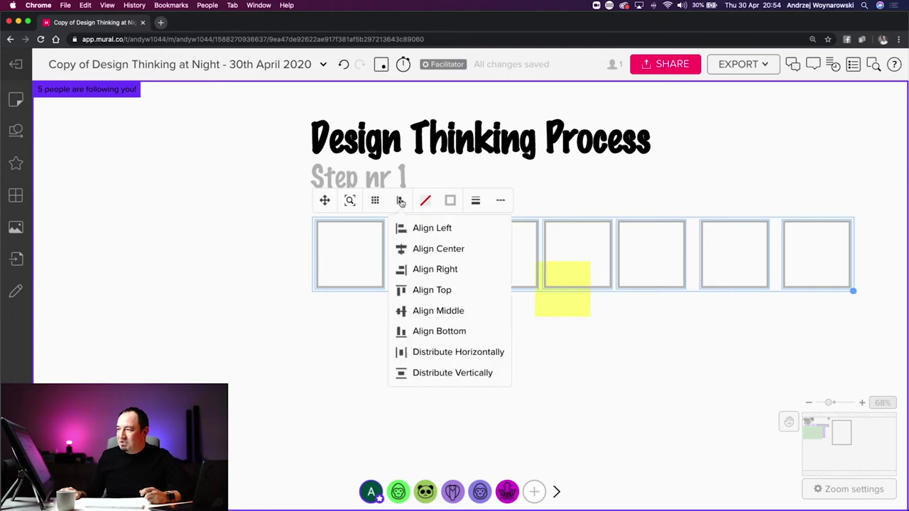
{"action": "left_click", "coordinate": [456, 355]}
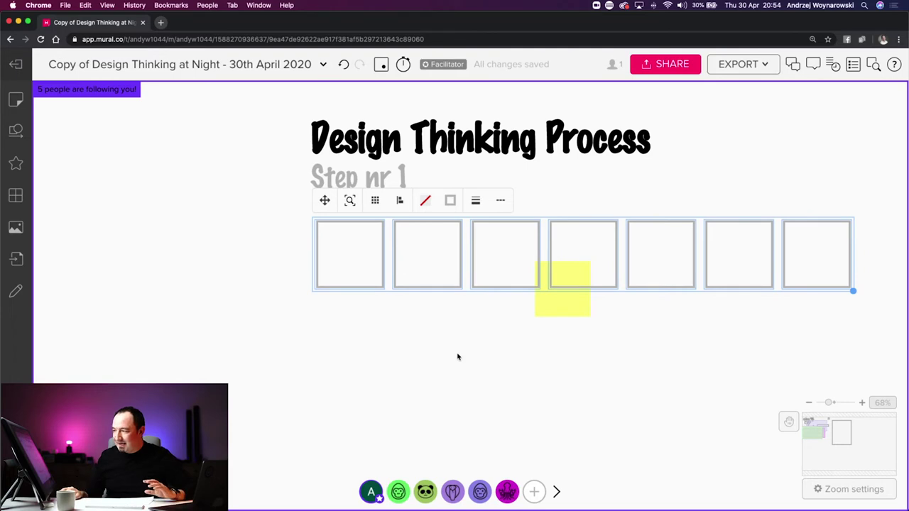
Move the yellow sticky note below the row of squares and send all seven squares to the back.
{"action": "left_click", "coordinate": [530, 325]}
{"action": "left_click_drag", "start_coordinate": [551, 308], "coordinate": [520, 365]}
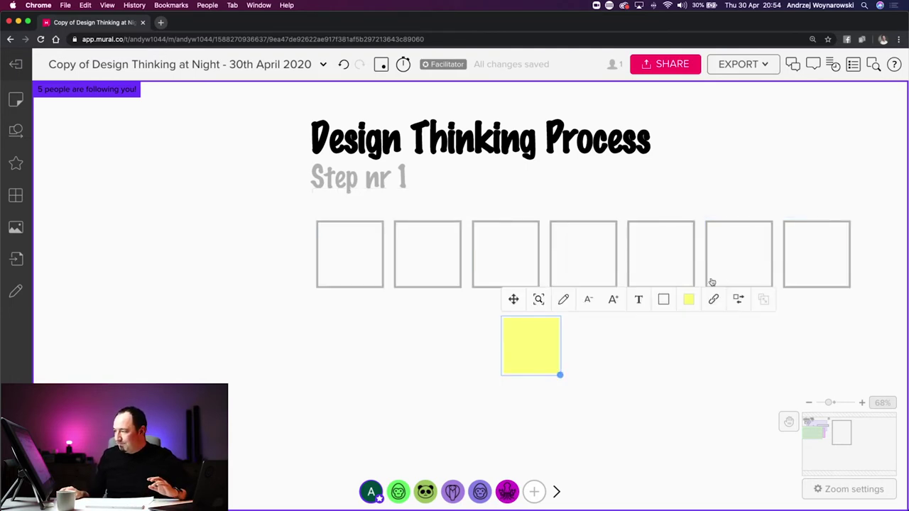
{"action": "left_click_drag", "start_coordinate": [876, 250], "coordinate": [316, 242]}
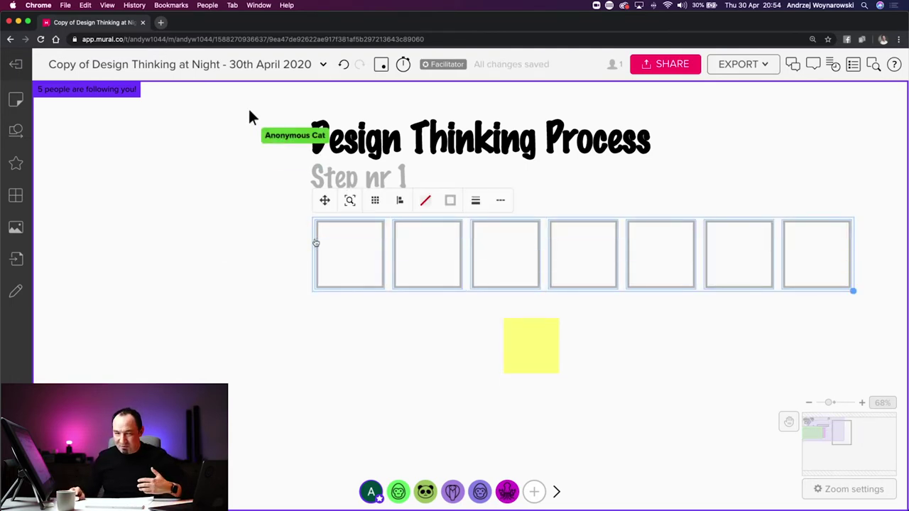
{"action": "right_click", "coordinate": [473, 247]}
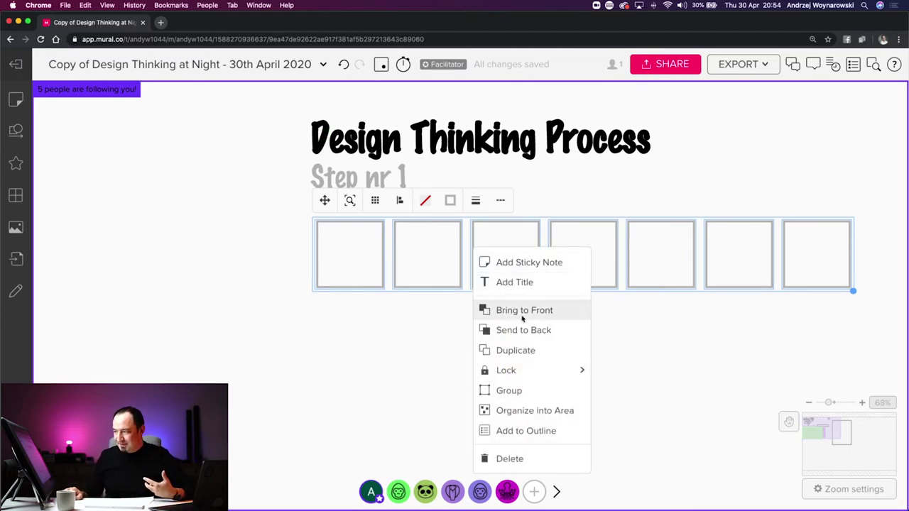
{"action": "left_click", "coordinate": [537, 331]}
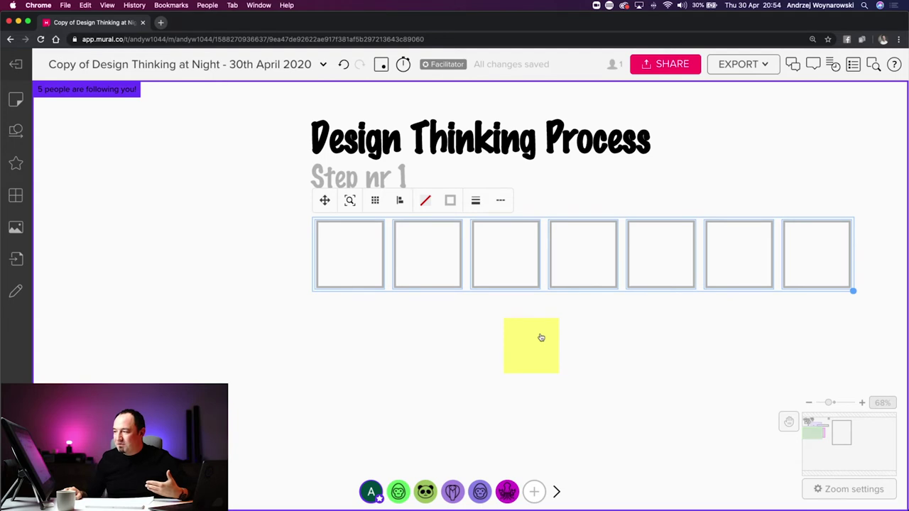
{"action": "left_click", "coordinate": [451, 334]}
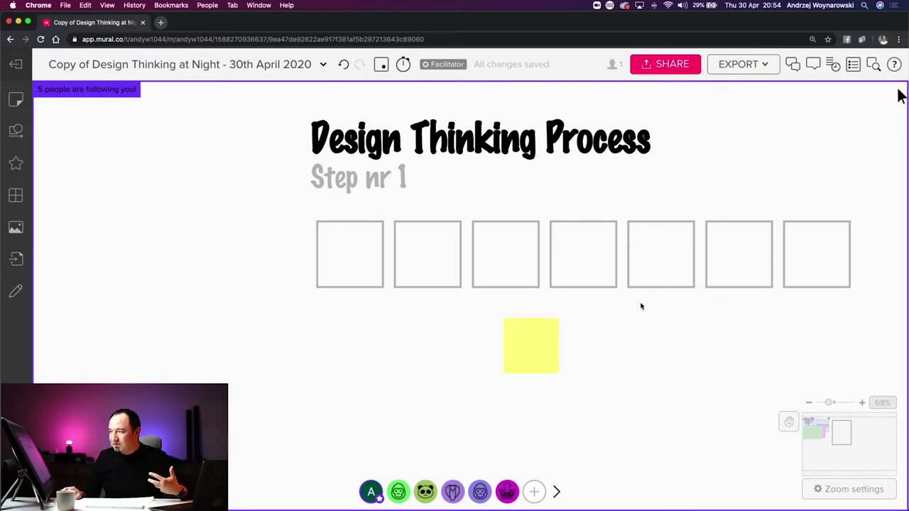
Lock the seven squares with "Only Facilitators can unlock" and try to move one of them.
{"action": "left_click_drag", "start_coordinate": [811, 297], "coordinate": [382, 265]}
{"action": "right_click", "coordinate": [383, 258]}
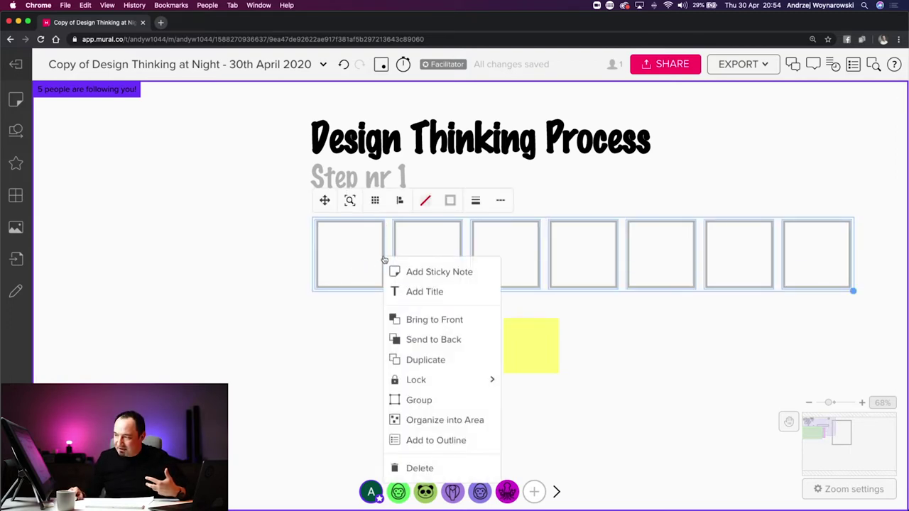
{"action": "mouse_move", "coordinate": [452, 382]}
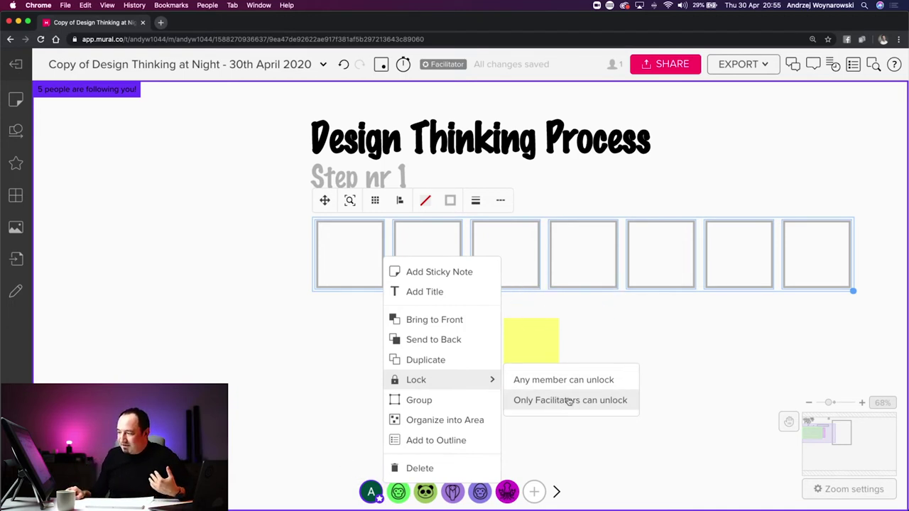
{"action": "left_click", "coordinate": [565, 400]}
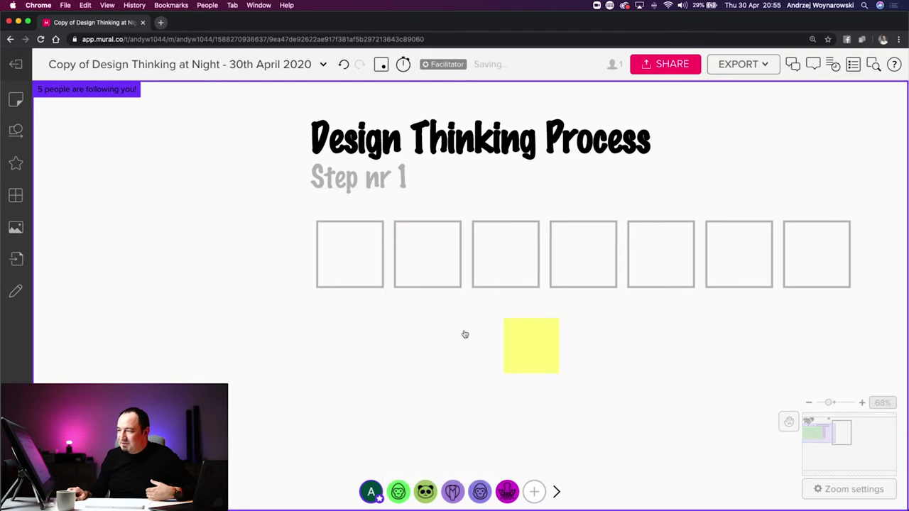
{"action": "left_click_drag", "start_coordinate": [445, 300], "coordinate": [426, 294]}
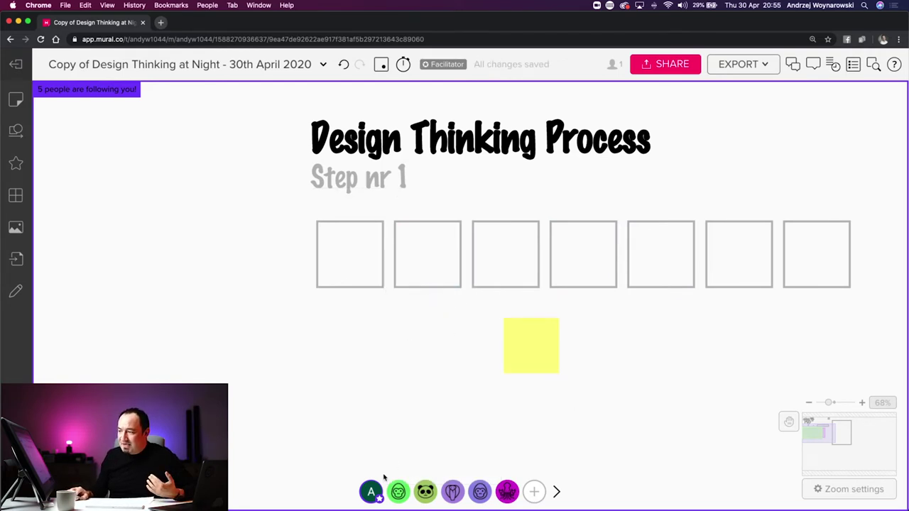
{"action": "mouse_move", "coordinate": [462, 274]}
{"action": "left_mouse_down"}
{"action": "mouse_move", "coordinate": [441, 320]}
{"action": "mouse_move", "coordinate": [463, 278]}
{"action": "left_mouse_up"}
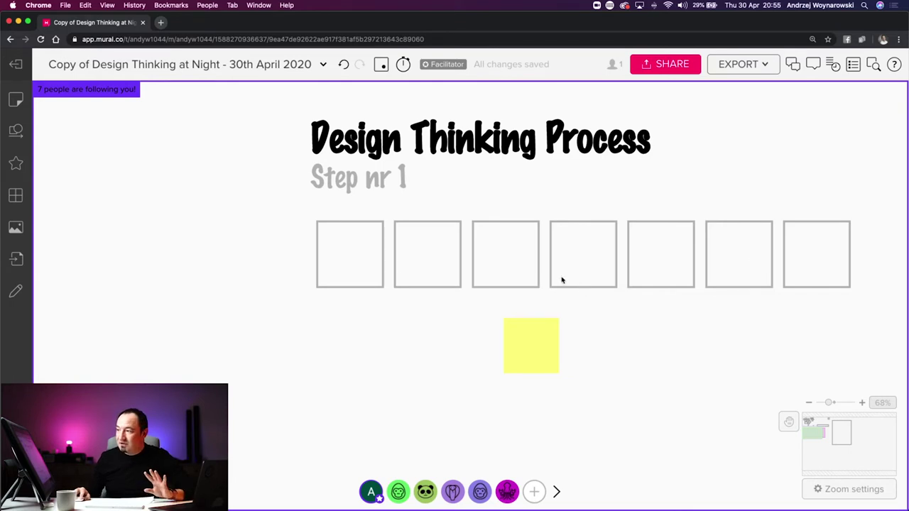
Add new yellow sticky notes and position one inside each of the first two squares.
{"action": "double_click", "coordinate": [354, 256]}
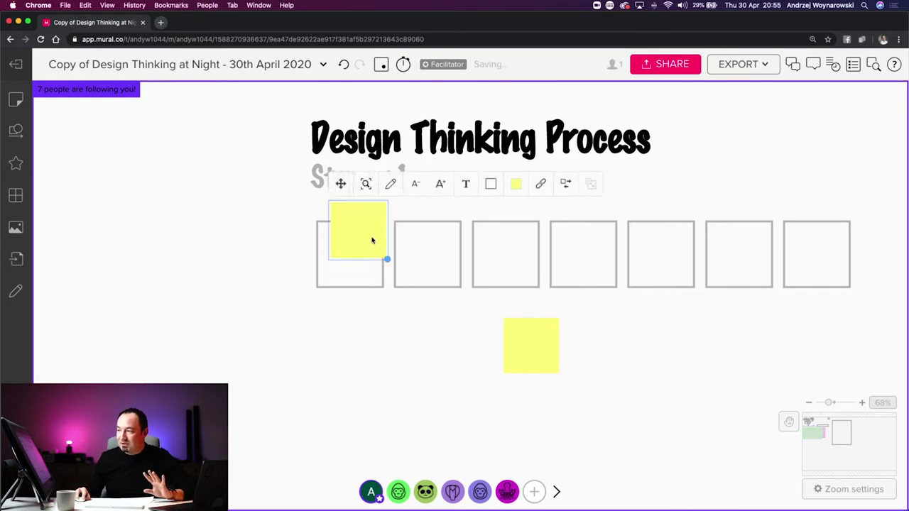
{"action": "key", "text": "Escape"}
{"action": "left_click_drag", "start_coordinate": [366, 249], "coordinate": [360, 266]}
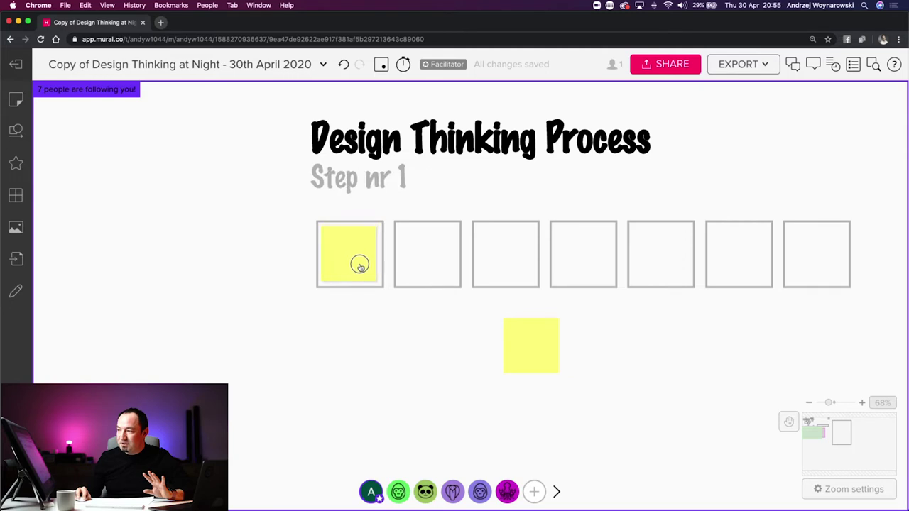
{"action": "double_click", "coordinate": [419, 256]}
{"action": "key", "text": "Escape"}
{"action": "left_click_drag", "start_coordinate": [426, 257], "coordinate": [444, 257]}
{"action": "left_click", "coordinate": [442, 258]}
Place new yellow sticky notes in the third and fourth squares and move the existing note into the fifth.
{"action": "left_click", "coordinate": [447, 308]}
{"action": "double_click", "coordinate": [425, 313]}
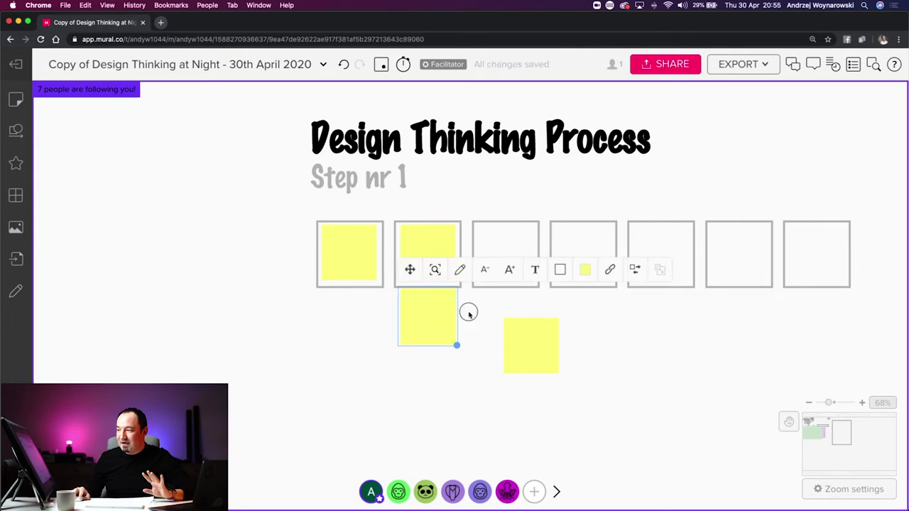
{"action": "left_click_drag", "start_coordinate": [438, 315], "coordinate": [516, 251]}
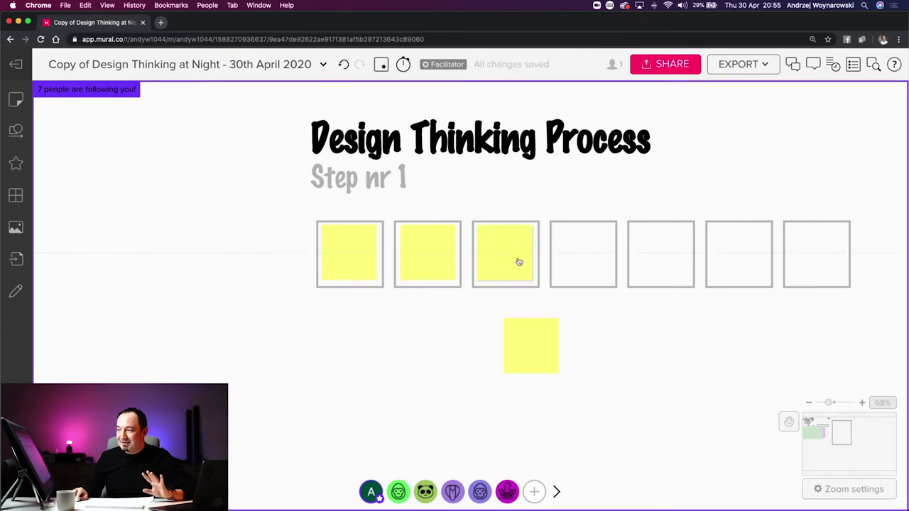
{"action": "double_click", "coordinate": [456, 340]}
{"action": "left_click", "coordinate": [422, 357]}
{"action": "left_click_drag", "start_coordinate": [468, 359], "coordinate": [586, 257]}
{"action": "left_click_drag", "start_coordinate": [548, 346], "coordinate": [690, 247]}
Create two more yellow sticky notes and fit them inside the sixth and seventh squares.
{"action": "left_click", "coordinate": [734, 253]}
{"action": "double_click", "coordinate": [734, 256]}
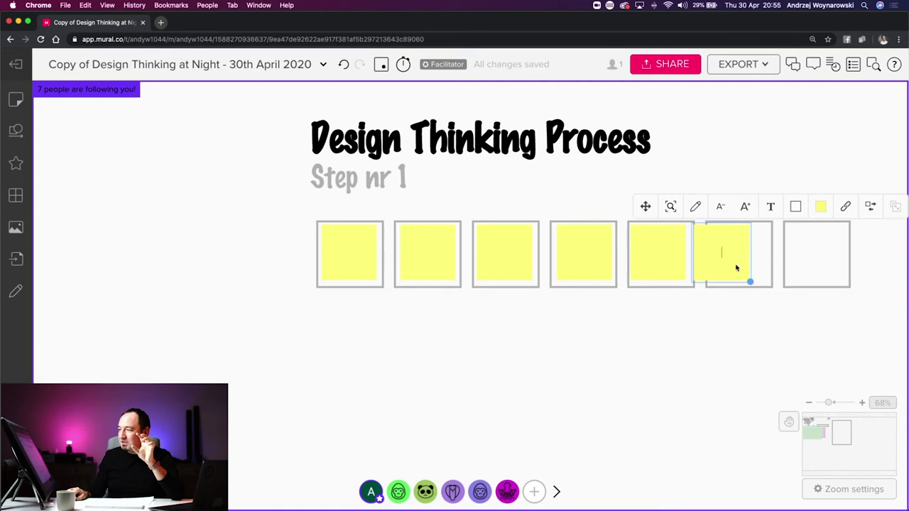
{"action": "left_click", "coordinate": [745, 255]}
{"action": "left_click_drag", "start_coordinate": [754, 253], "coordinate": [761, 254]}
{"action": "double_click", "coordinate": [740, 317]}
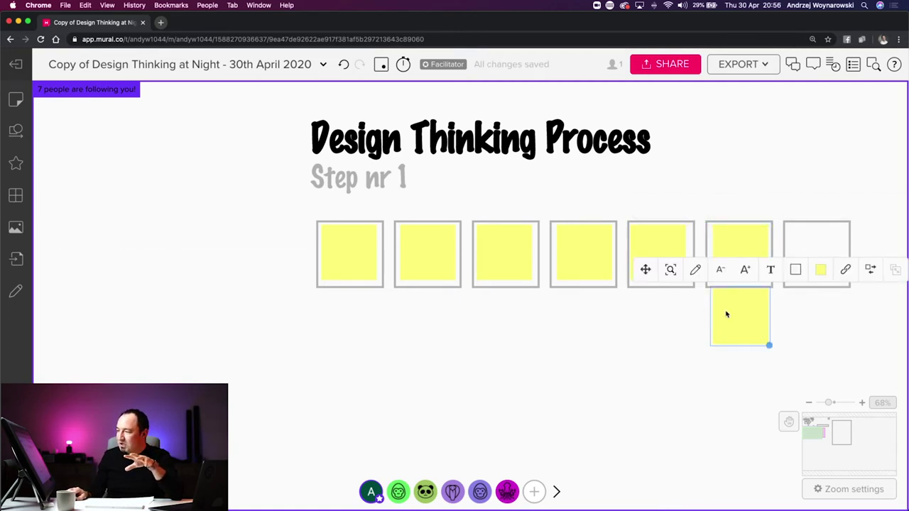
{"action": "left_click", "coordinate": [753, 331]}
{"action": "left_click_drag", "start_coordinate": [753, 331], "coordinate": [826, 262]}
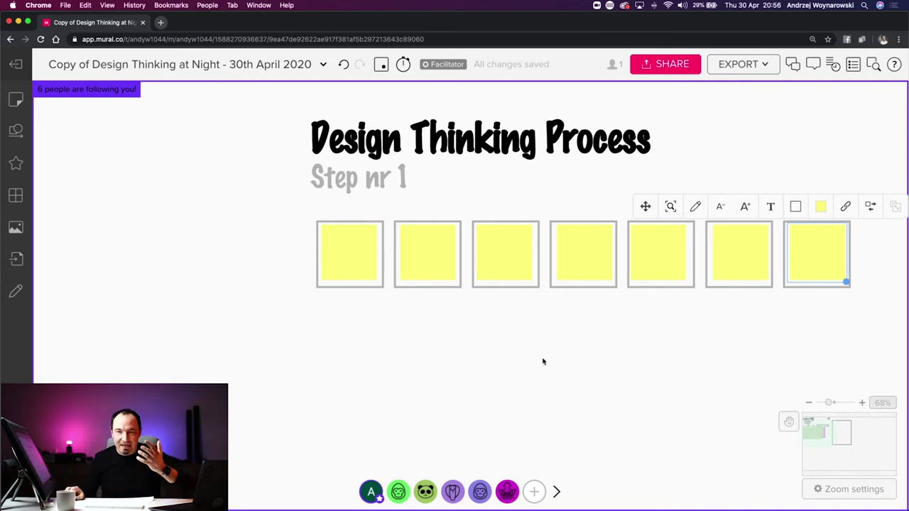
Scatter seven extra yellow sticky notes outside the squares, below and to the left of the first one.
{"action": "left_click", "coordinate": [342, 350]}
{"action": "double_click", "coordinate": [345, 385]}
{"action": "double_click", "coordinate": [304, 333]}
{"action": "double_click", "coordinate": [221, 312]}
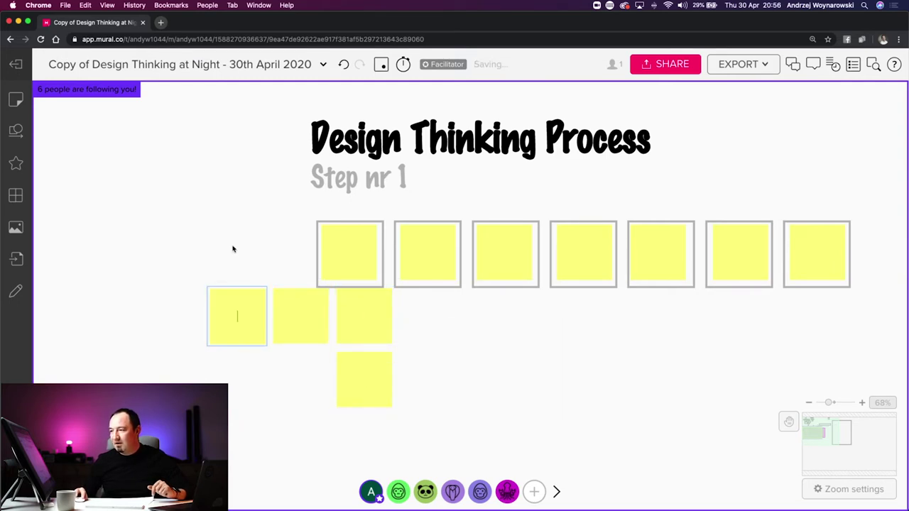
{"action": "left_click", "coordinate": [244, 247]}
{"action": "key", "text": "ctrl+v"}
{"action": "left_click", "coordinate": [241, 253]}
{"action": "double_click", "coordinate": [237, 255]}
{"action": "double_click", "coordinate": [186, 198]}
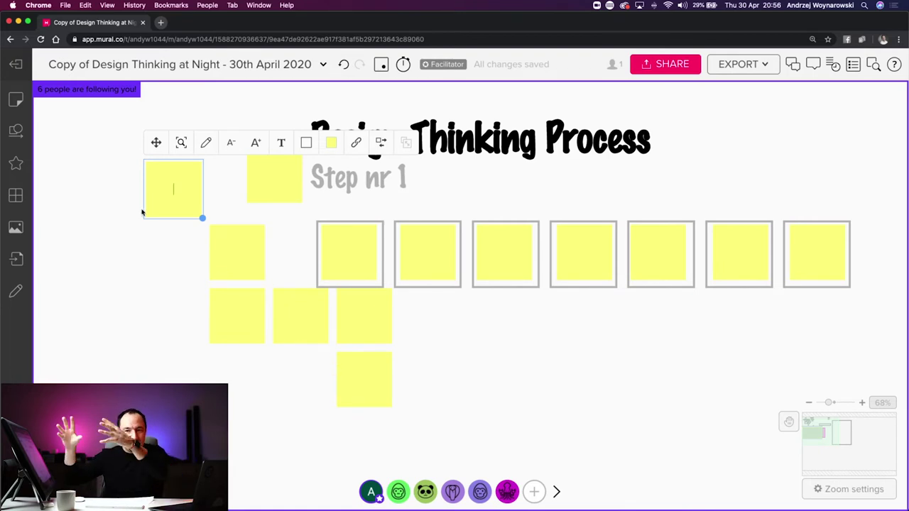
Delete the seven extra yellow sticky notes scattered outside the row of squares.
{"action": "left_click_drag", "start_coordinate": [128, 182], "coordinate": [287, 372]}
{"action": "key", "text": "BackSpace"}
{"action": "left_click_drag", "start_coordinate": [448, 419], "coordinate": [361, 322]}
{"action": "key", "text": "BackSpace"}
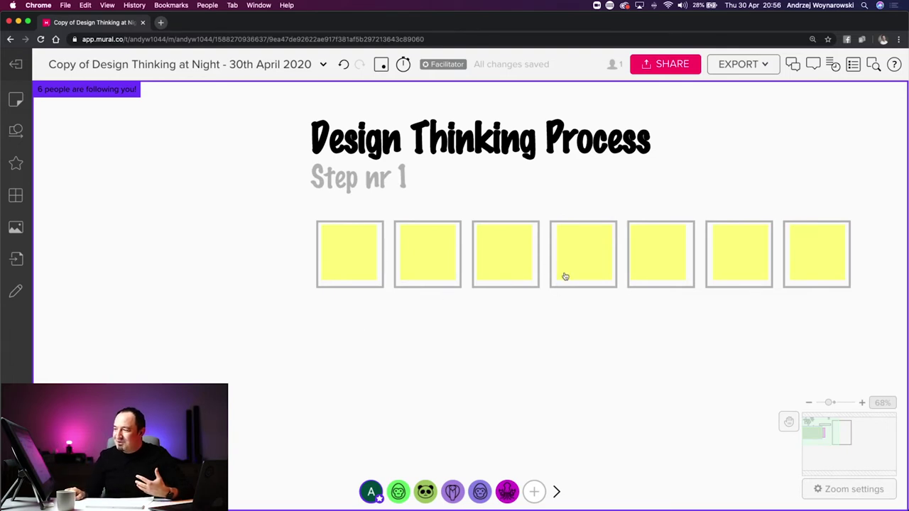
Move the fourth square's sticky note partly out of its frame and fit it back inside.
{"action": "left_click_drag", "start_coordinate": [578, 263], "coordinate": [586, 244]}
{"action": "left_click", "coordinate": [587, 315]}
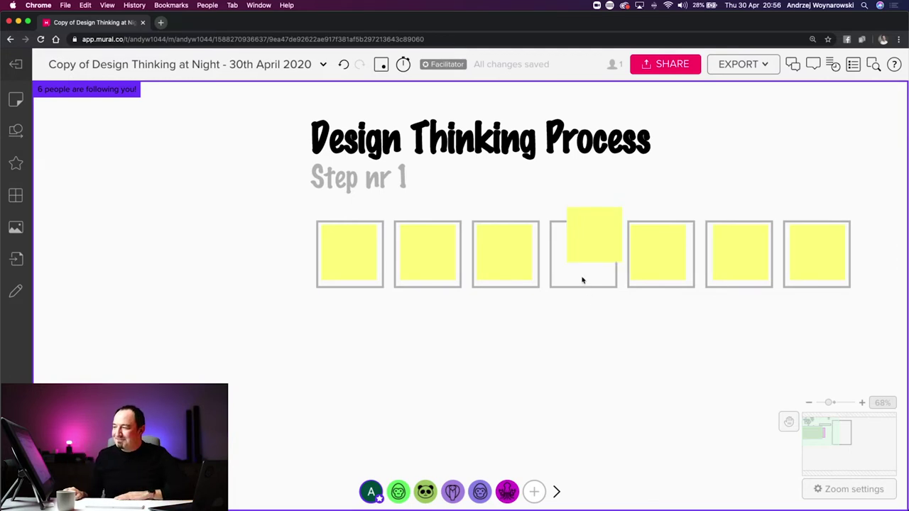
{"action": "left_click_drag", "start_coordinate": [587, 255], "coordinate": [573, 274]}
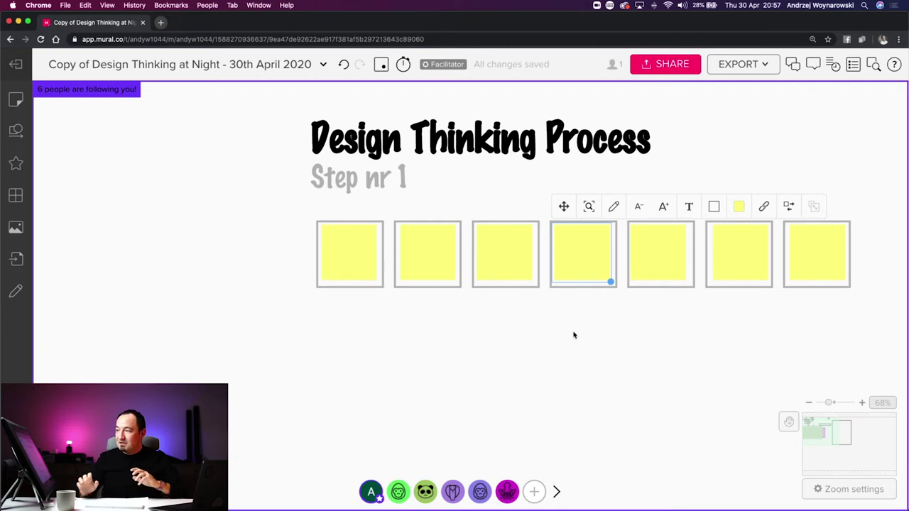
{"action": "left_click", "coordinate": [600, 348]}
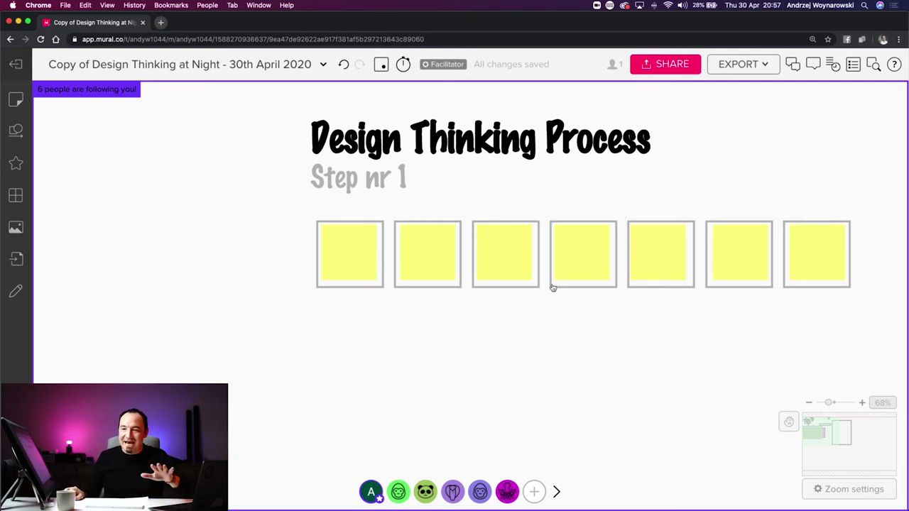
Lock the fourth square's sticky note with the option Any member can unlock, and unlock it again.
{"action": "right_click", "coordinate": [584, 258]}
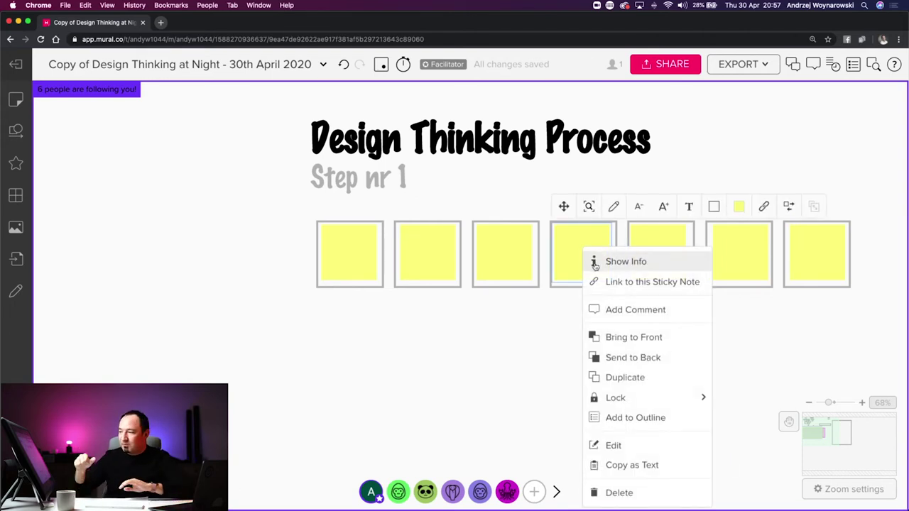
{"action": "mouse_move", "coordinate": [621, 400]}
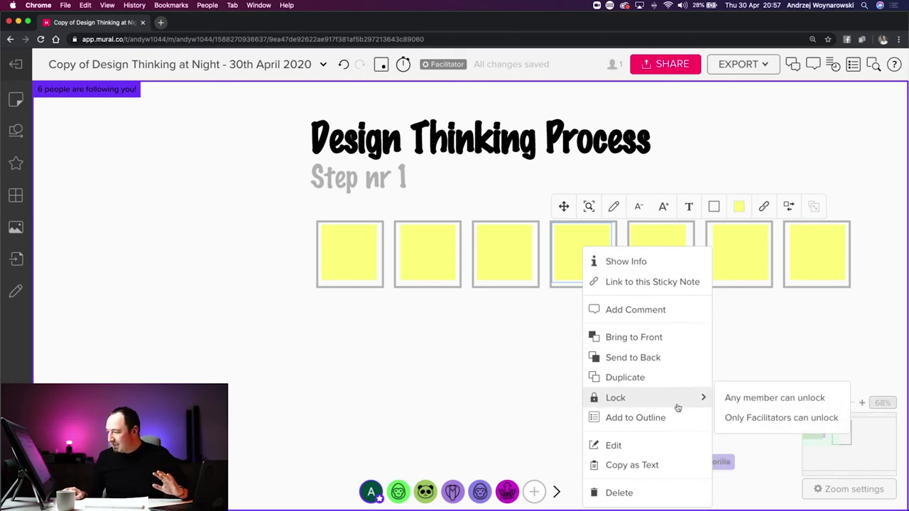
{"action": "left_click", "coordinate": [774, 399]}
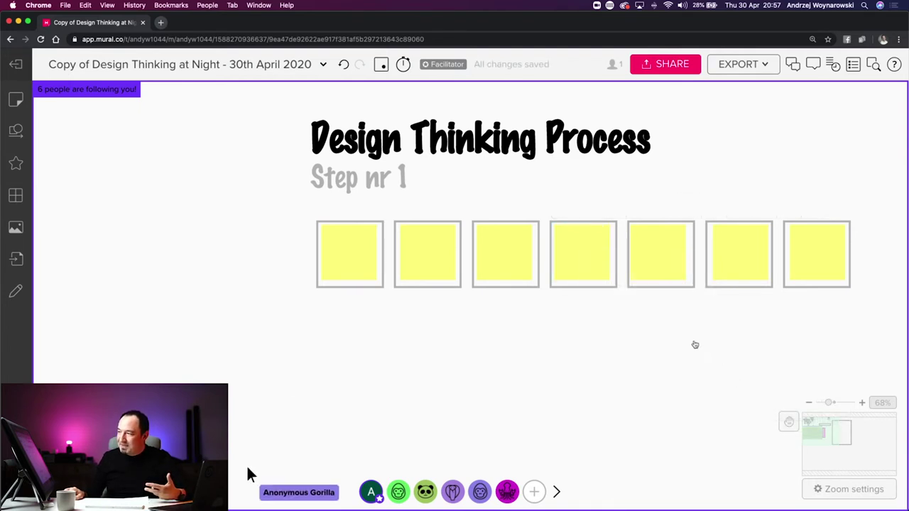
{"action": "right_click", "coordinate": [585, 261]}
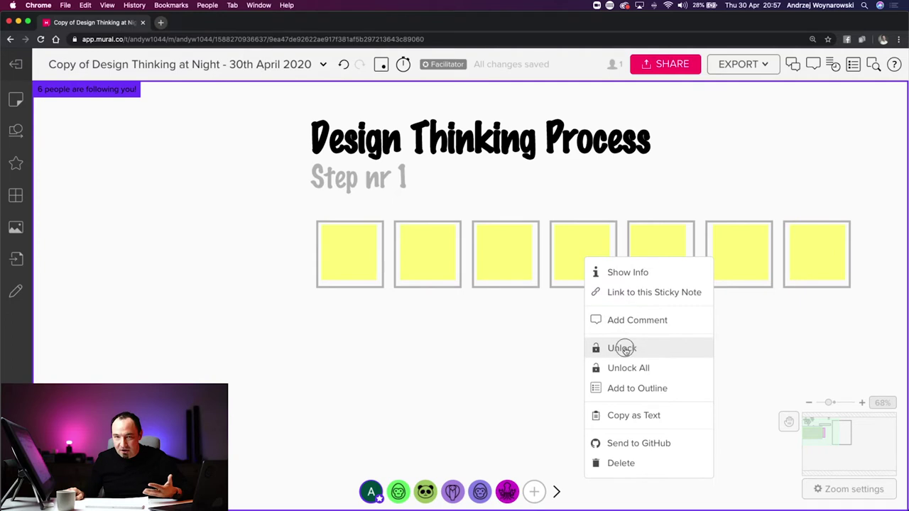
{"action": "left_click", "coordinate": [622, 347]}
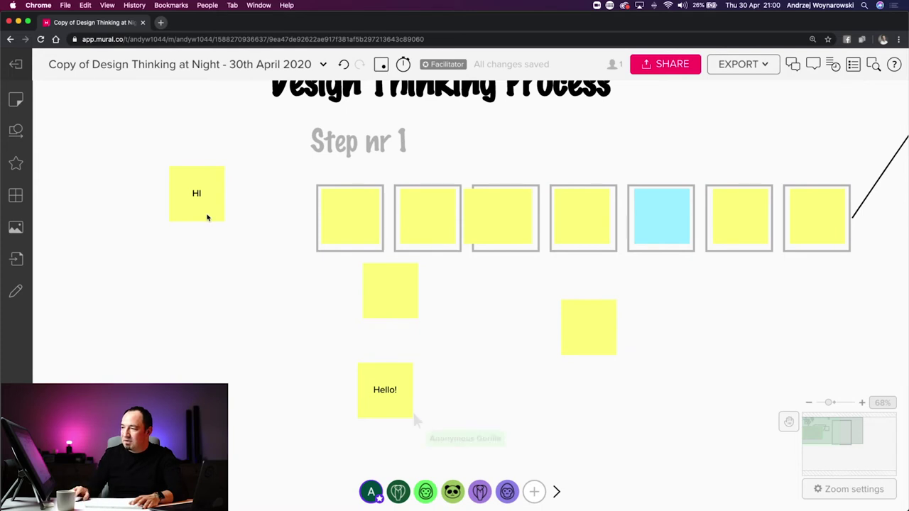
Select the movable sticky notes around the row of squares and move them together to the empty space right of the frames.
{"action": "scroll", "coordinate": [336, 259], "scroll_direction": "down", "scroll_amount": 5}
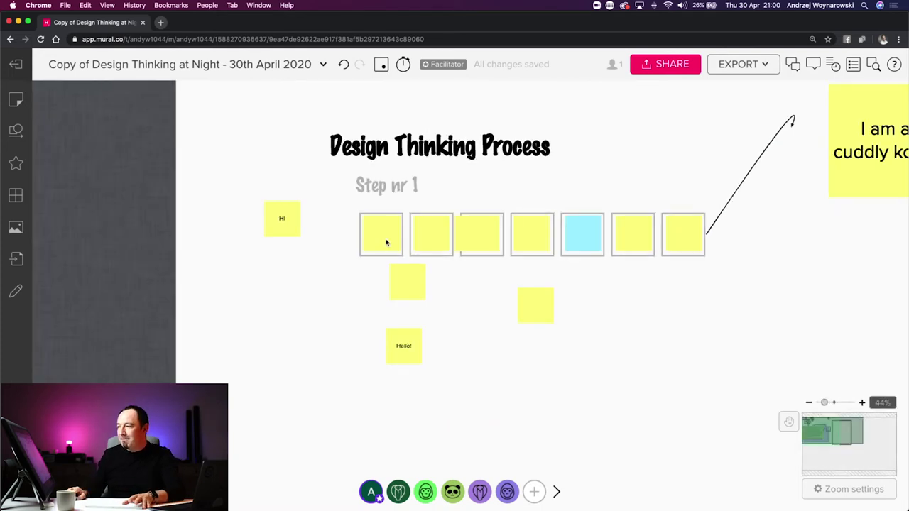
{"action": "scroll", "coordinate": [225, 273], "scroll_direction": "right", "scroll_amount": 5}
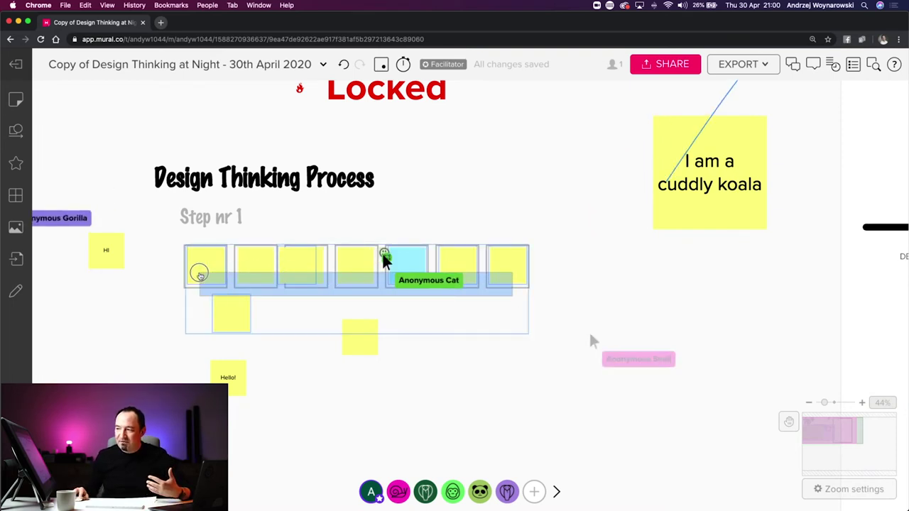
{"action": "left_click", "coordinate": [200, 274]}
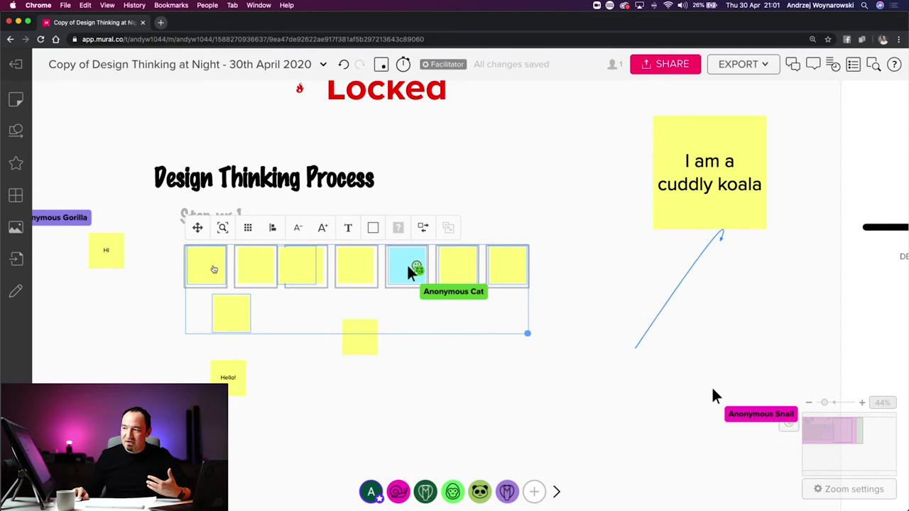
{"action": "left_click_drag", "start_coordinate": [206, 267], "coordinate": [567, 308]}
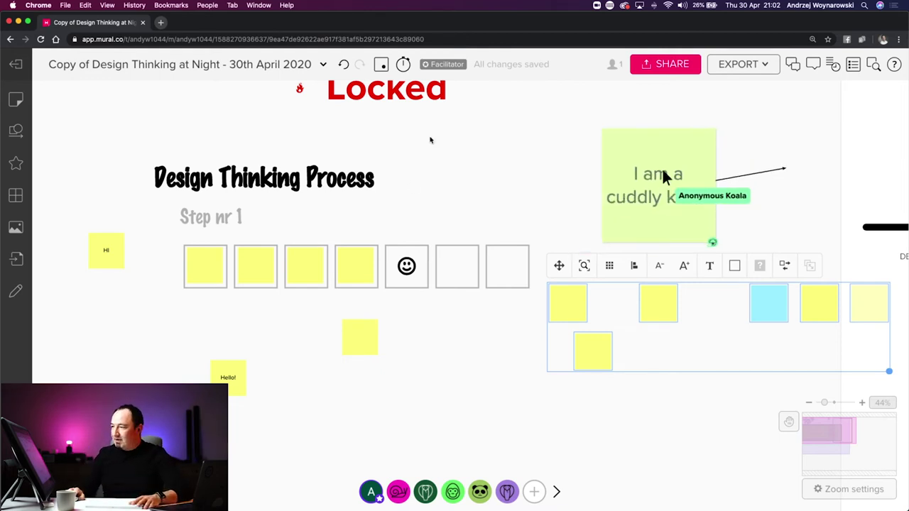
Unlock all locked elements in the mural and confirm the action.
{"action": "right_click", "coordinate": [363, 213]}
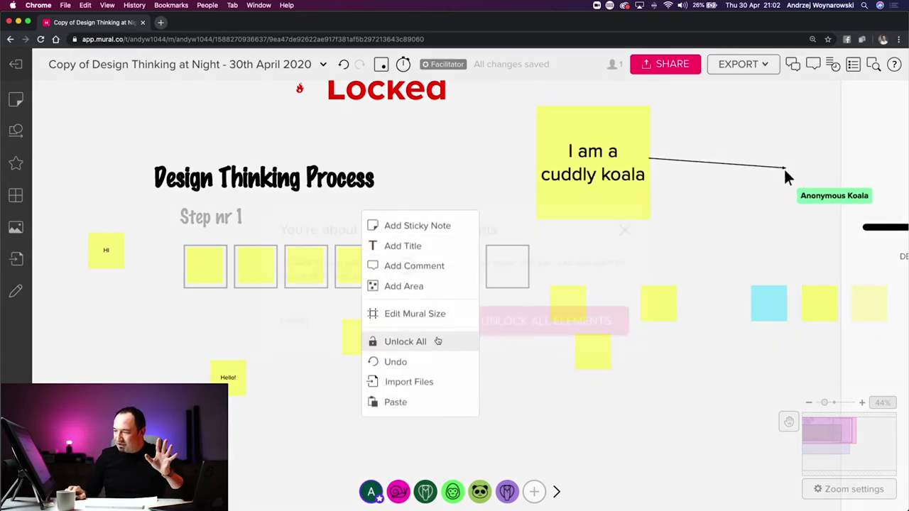
{"action": "left_click", "coordinate": [436, 341]}
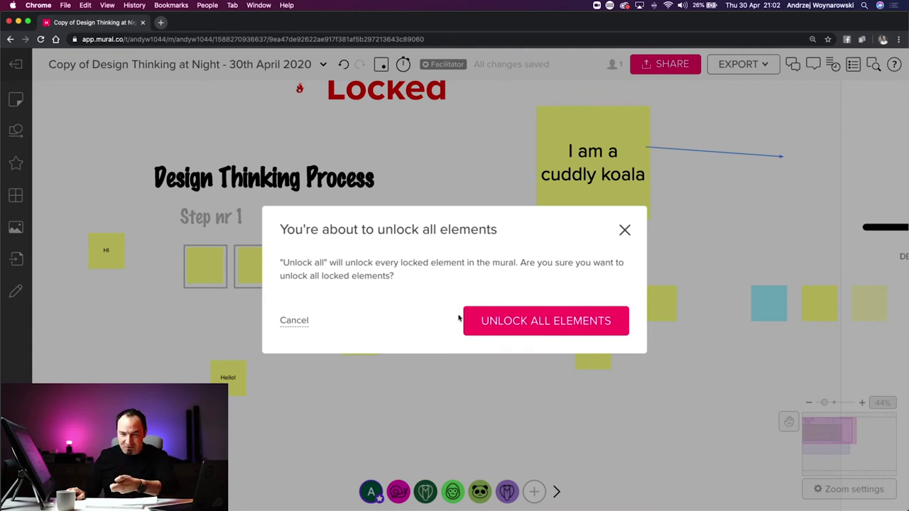
{"action": "left_click", "coordinate": [501, 320]}
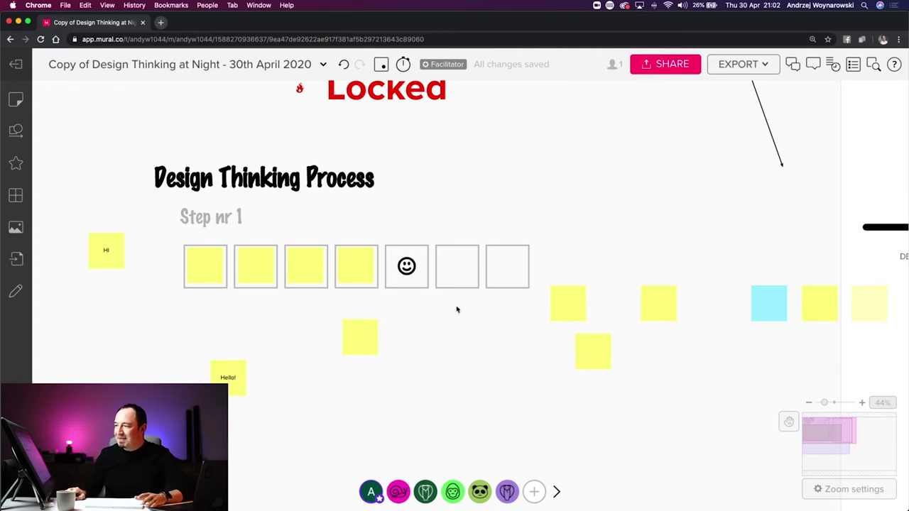
Copy the Design Thinking Process heading, the Step nr 1 label and the seven squares, and paste the set below the original.
{"action": "left_click_drag", "start_coordinate": [529, 307], "coordinate": [187, 287]}
{"action": "left_click_drag", "start_coordinate": [444, 226], "coordinate": [164, 162]}
{"action": "scroll", "coordinate": [179, 176], "scroll_direction": "down", "scroll_amount": 5}
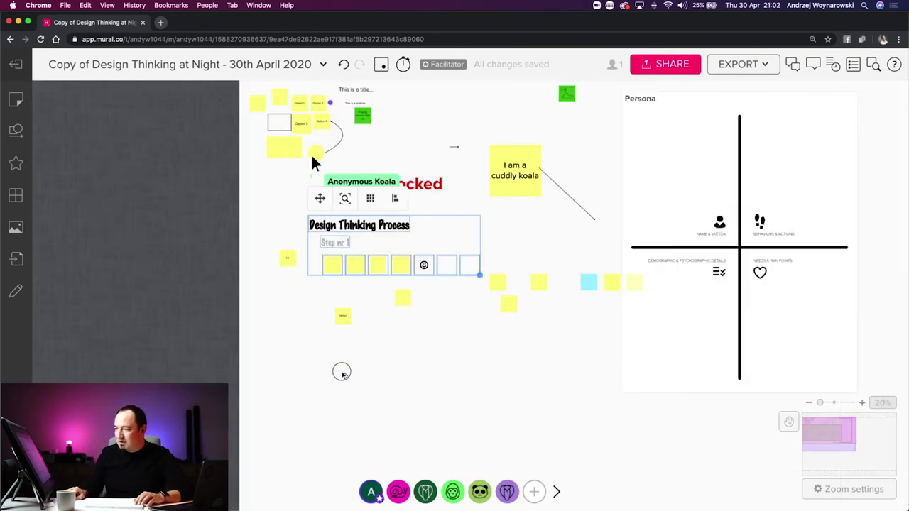
{"action": "key", "text": "super+v"}
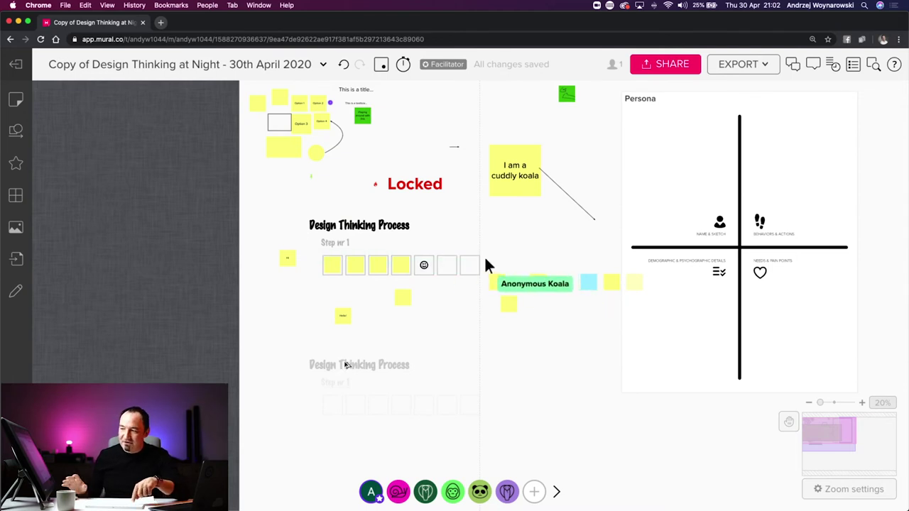
{"action": "left_click", "coordinate": [346, 364]}
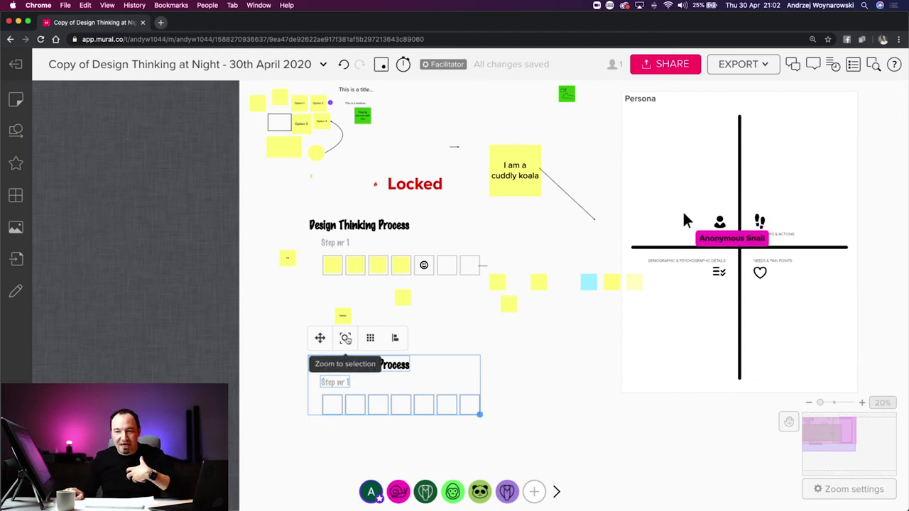
Paste two more copies of the heading, step label and squares, stacked below the first copy.
{"action": "scroll", "coordinate": [345, 338], "scroll_direction": "down", "scroll_amount": 3}
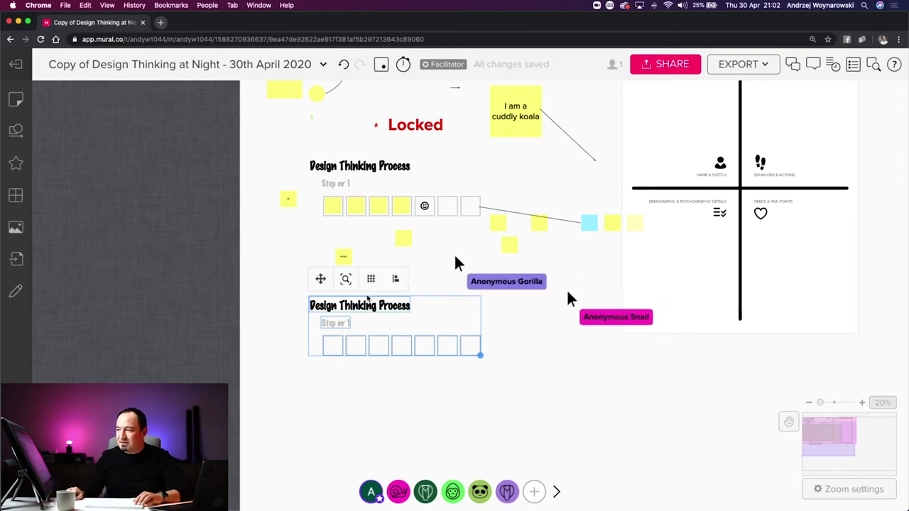
{"action": "key", "text": "ctrl+v"}
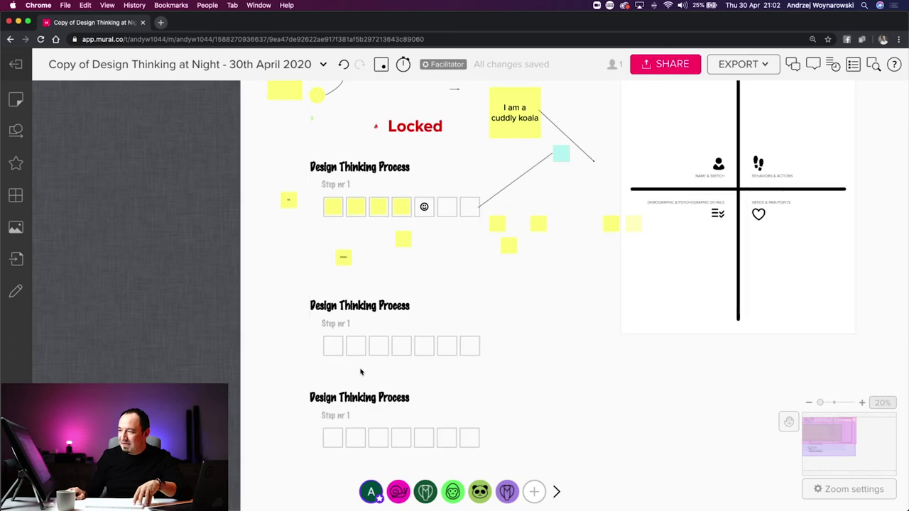
{"action": "scroll", "coordinate": [361, 372], "scroll_direction": "down", "scroll_amount": 10}
{"action": "scroll", "coordinate": [411, 137], "scroll_direction": "up", "scroll_amount": 1}
{"action": "left_click", "coordinate": [385, 182]}
{"action": "key", "text": "ctrl+v"}
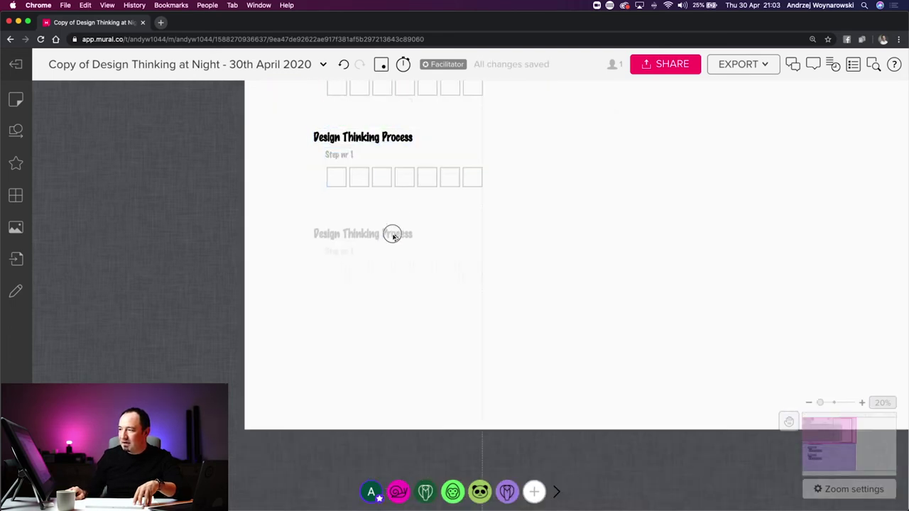
{"action": "left_click", "coordinate": [369, 494]}
{"action": "left_click", "coordinate": [401, 425]}
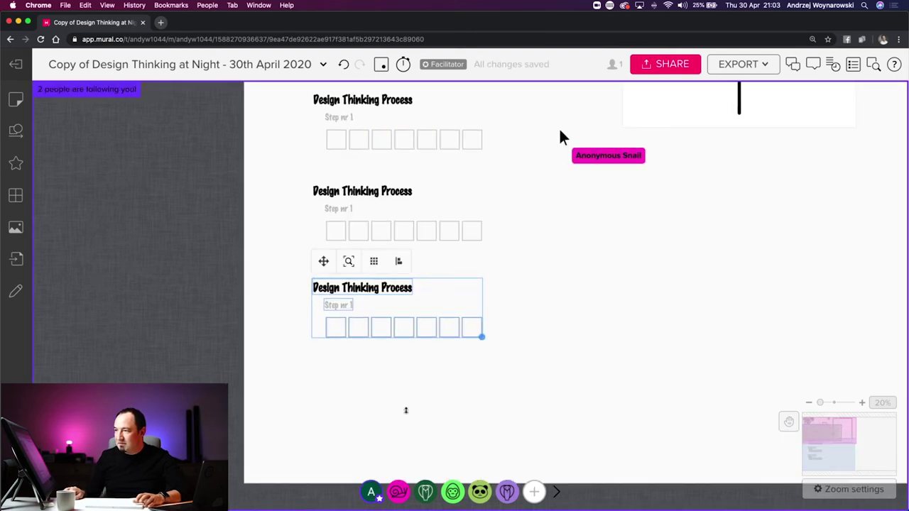
{"action": "scroll", "coordinate": [541, 339], "scroll_direction": "up", "scroll_amount": 1}
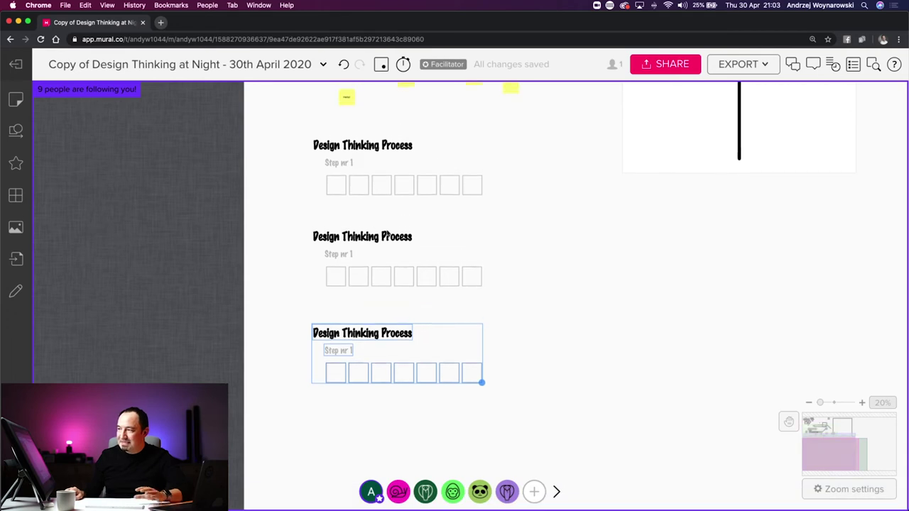
Renumber the step labels of the second and third copies to Step nr 2 and Step nr 3.
{"action": "left_click", "coordinate": [347, 255]}
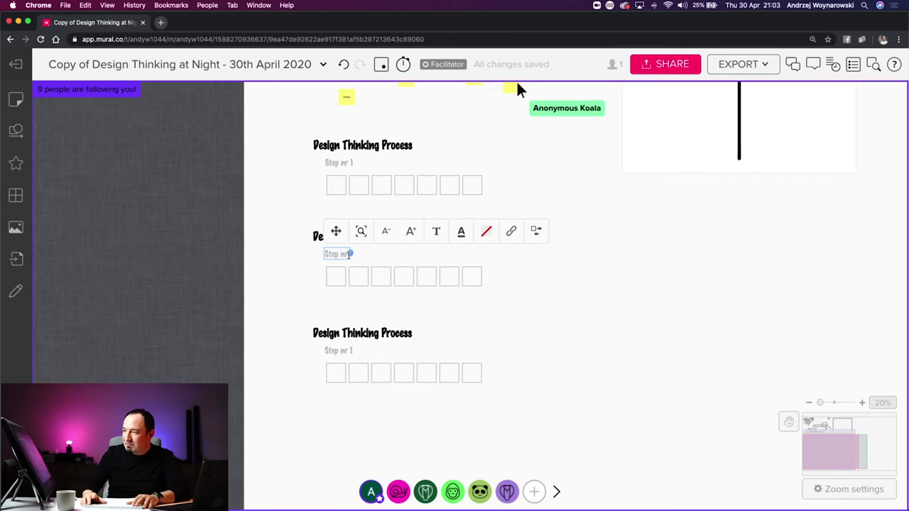
{"action": "left_click", "coordinate": [349, 353]}
{"action": "key", "text": "super+a"}
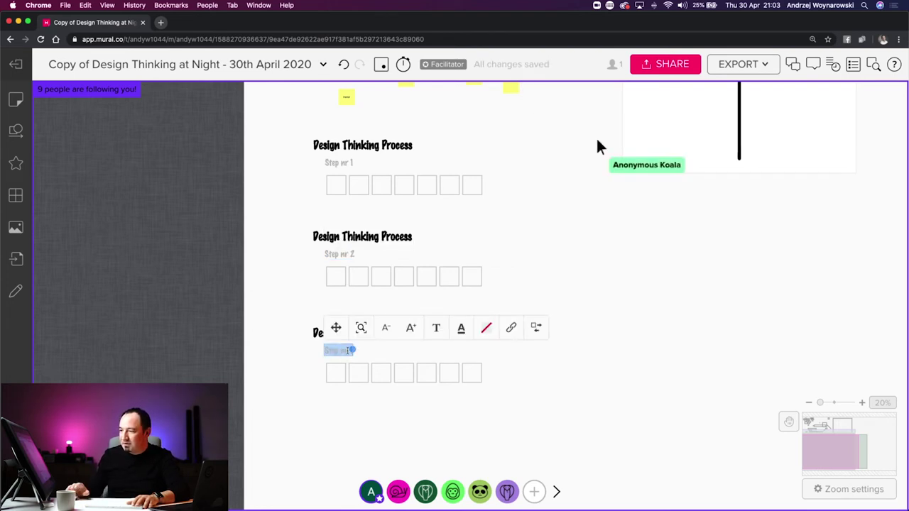
{"action": "type", "text": "3"}
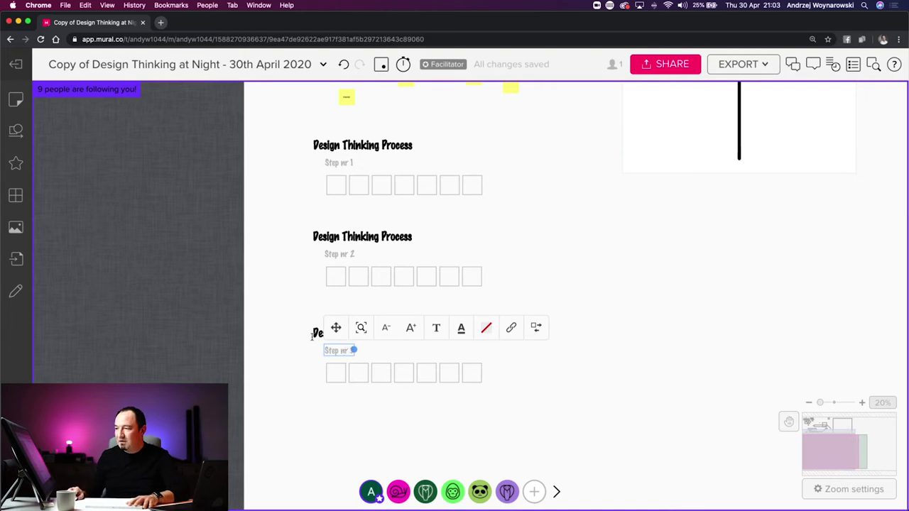
{"action": "left_click", "coordinate": [295, 316]}
Select the three copied headings and their step labels together and lock them so that only facilitators can unlock them.
{"action": "left_click", "coordinate": [362, 333]}
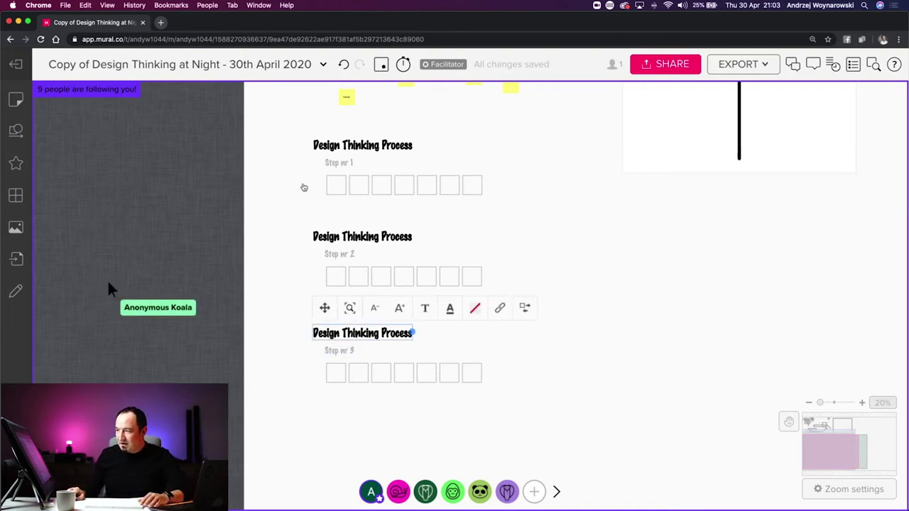
{"action": "left_click", "coordinate": [362, 237], "text": "shift"}
{"action": "left_click", "coordinate": [367, 158], "text": "shift"}
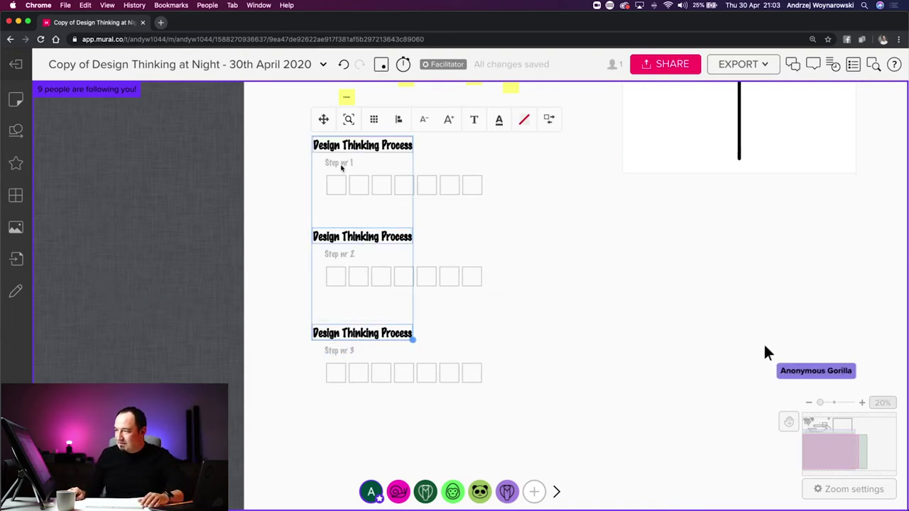
{"action": "left_click", "coordinate": [339, 254], "text": "shift"}
{"action": "left_click", "coordinate": [340, 351], "text": "shift"}
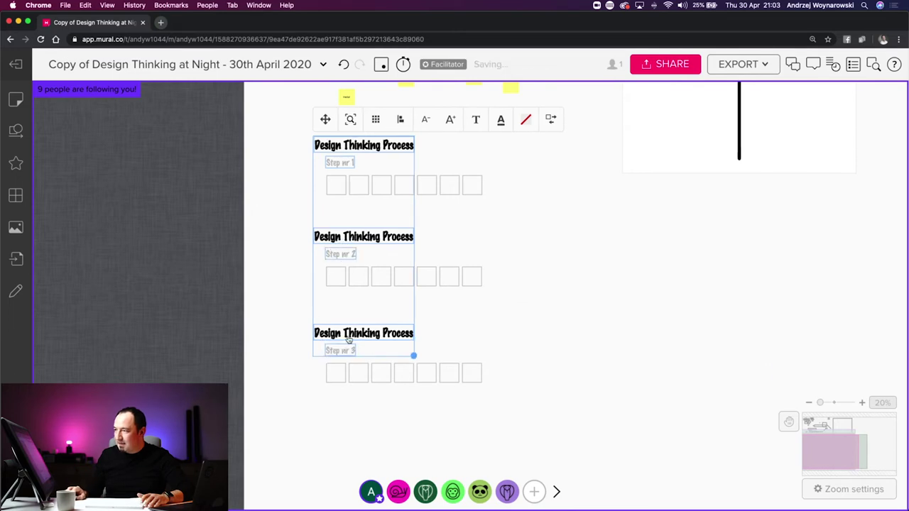
{"action": "right_click", "coordinate": [349, 340]}
{"action": "mouse_move", "coordinate": [420, 358]}
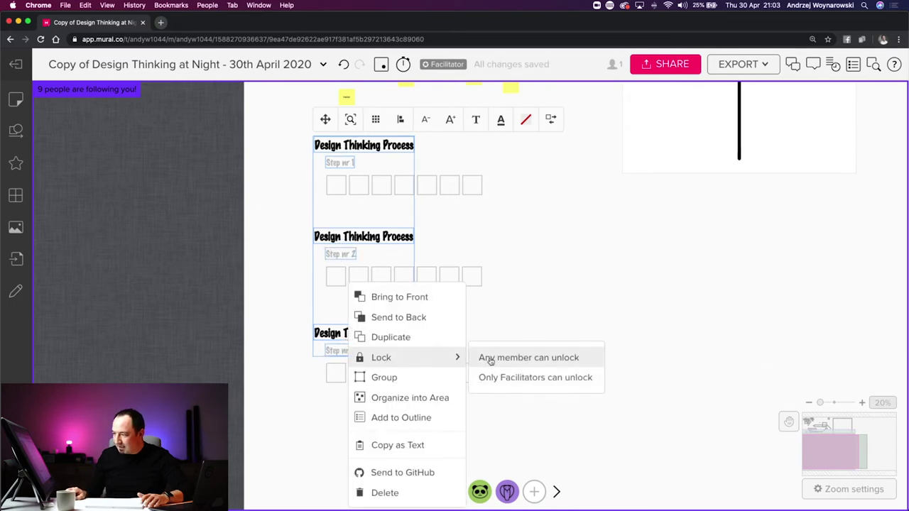
{"action": "left_click", "coordinate": [507, 377]}
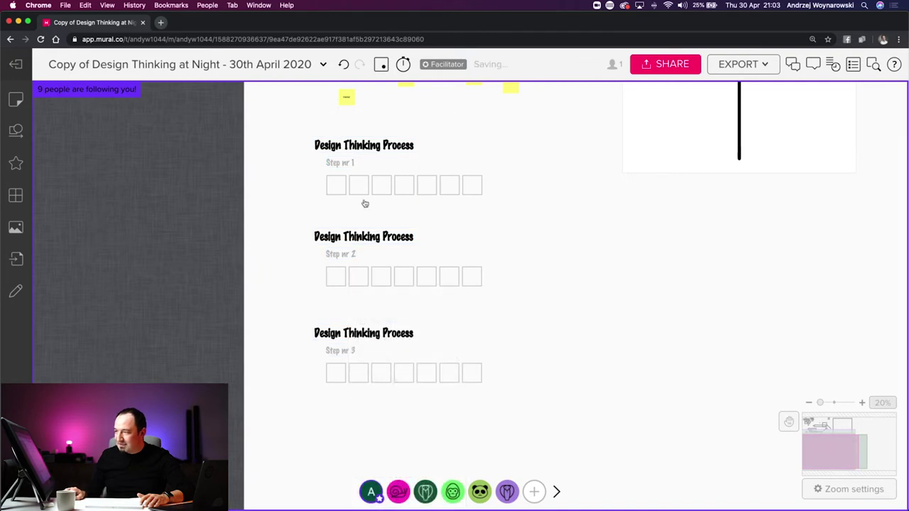
Select all the empty squares in the three copied rows and lock them.
{"action": "left_click_drag", "start_coordinate": [281, 174], "coordinate": [531, 397]}
{"action": "right_click", "coordinate": [463, 284]}
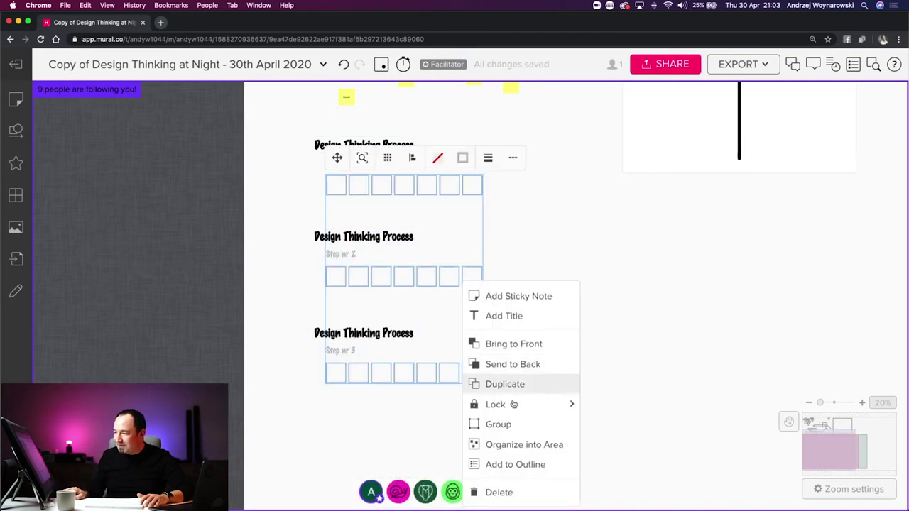
{"action": "mouse_move", "coordinate": [518, 404]}
{"action": "left_click", "coordinate": [609, 410]}
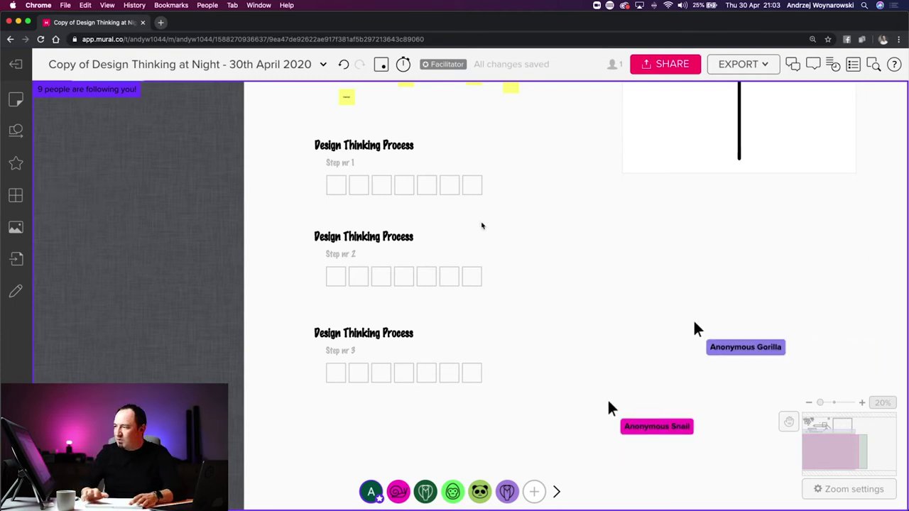
{"action": "scroll", "coordinate": [481, 225], "scroll_direction": "down", "scroll_amount": 3}
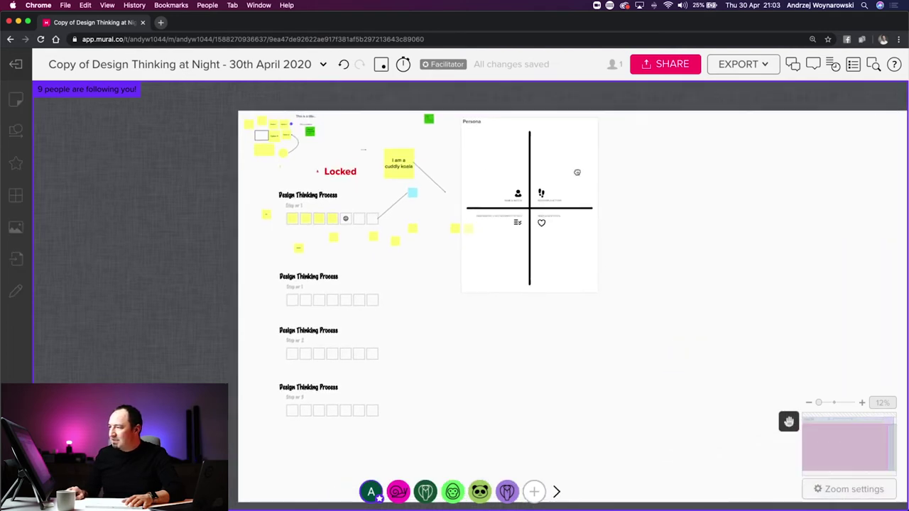
Lock the Persona framework so that only facilitators can unlock it.
{"action": "left_click_drag", "start_coordinate": [560, 196], "coordinate": [271, 218]}
{"action": "scroll", "coordinate": [609, 295], "scroll_direction": "up", "scroll_amount": 5}
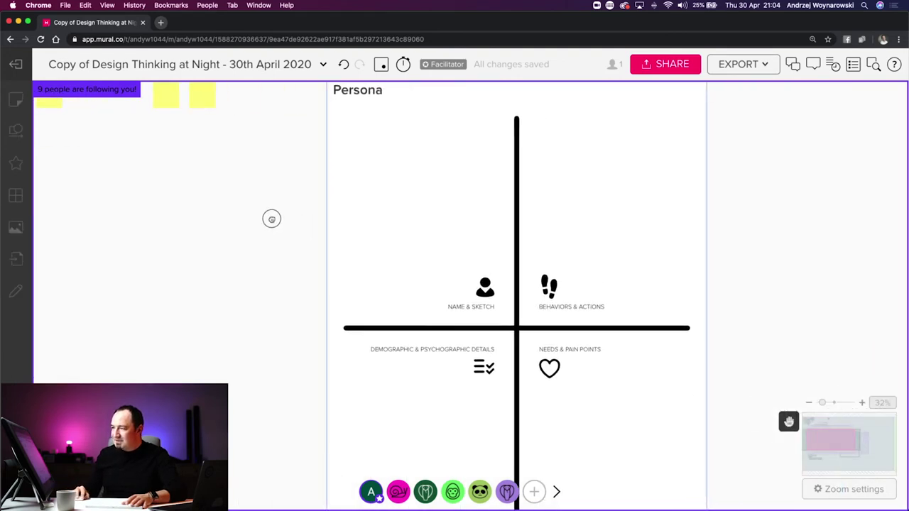
{"action": "scroll", "coordinate": [404, 207], "scroll_direction": "down", "scroll_amount": 3}
{"action": "left_click", "coordinate": [405, 209]}
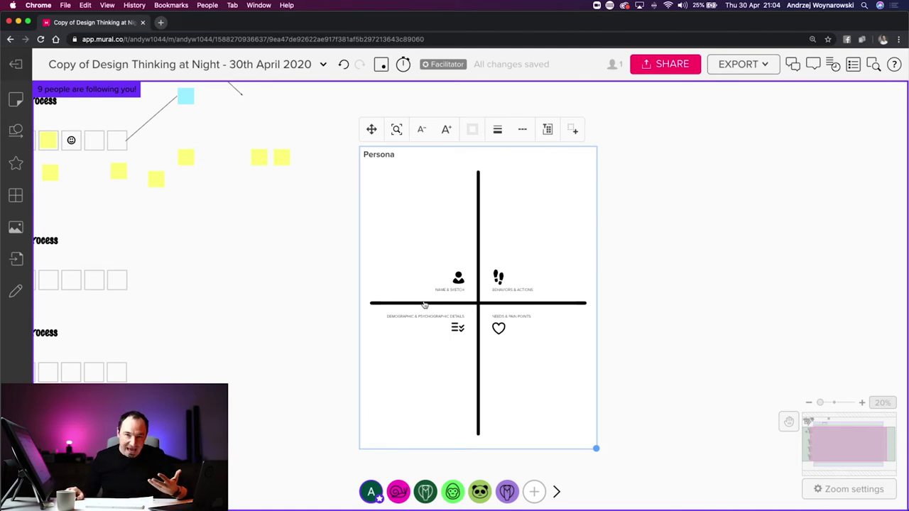
{"action": "right_click", "coordinate": [508, 208]}
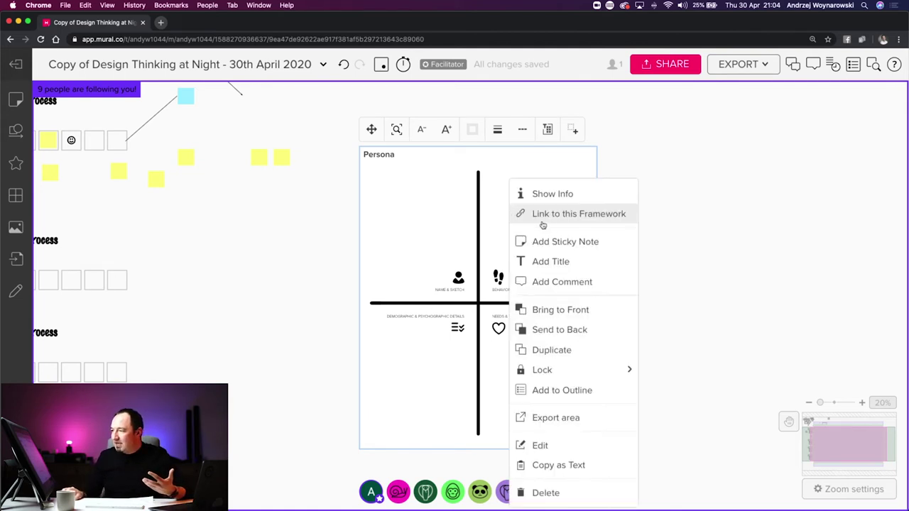
{"action": "mouse_move", "coordinate": [592, 370]}
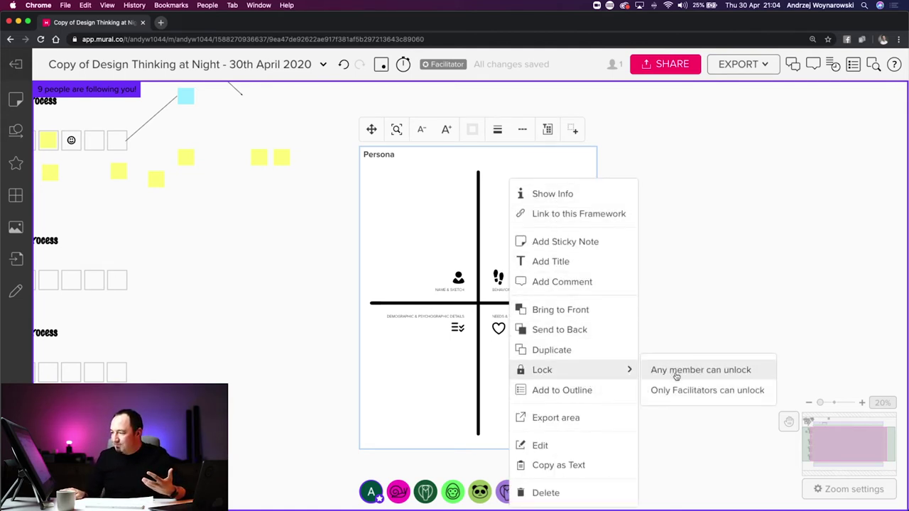
{"action": "left_click", "coordinate": [678, 390]}
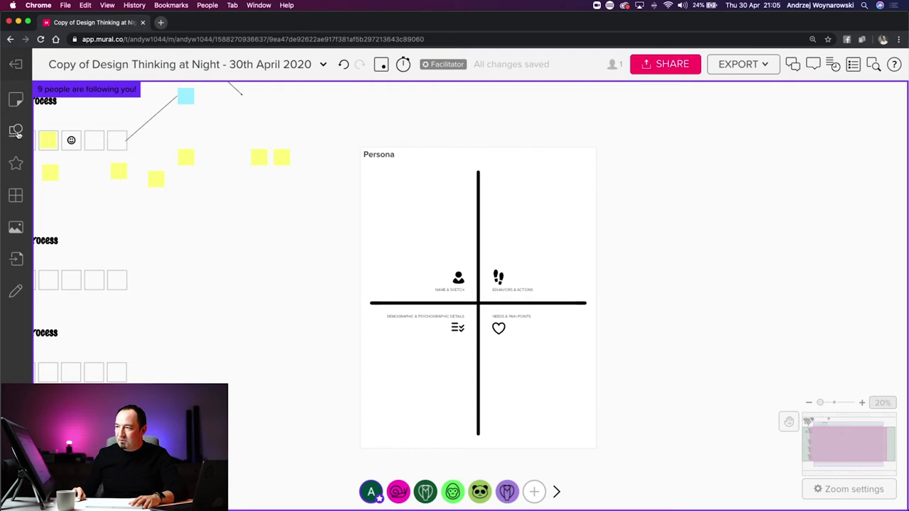
Add a title above the Persona framework reading "4 x 15 minutes.= 60 minutes".
{"action": "left_click", "coordinate": [16, 131]}
{"action": "left_click", "coordinate": [16, 100]}
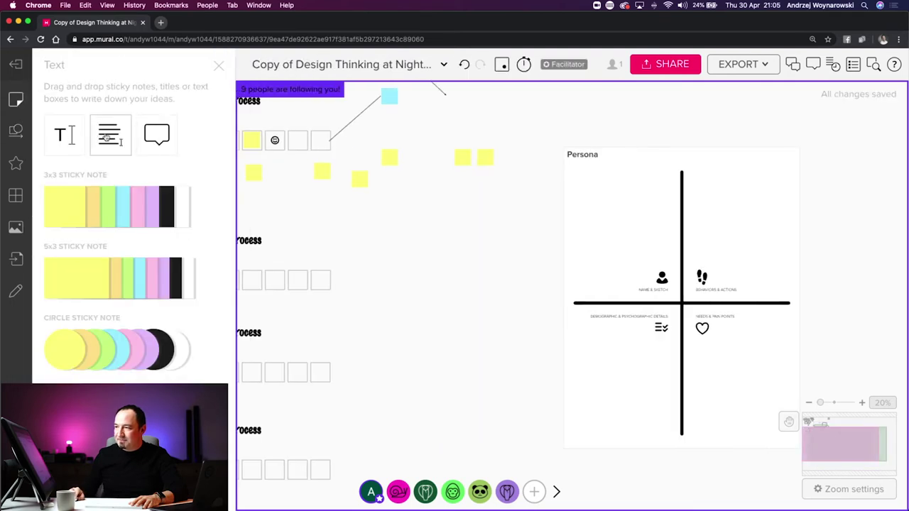
{"action": "left_click_drag", "start_coordinate": [61, 135], "coordinate": [642, 133]}
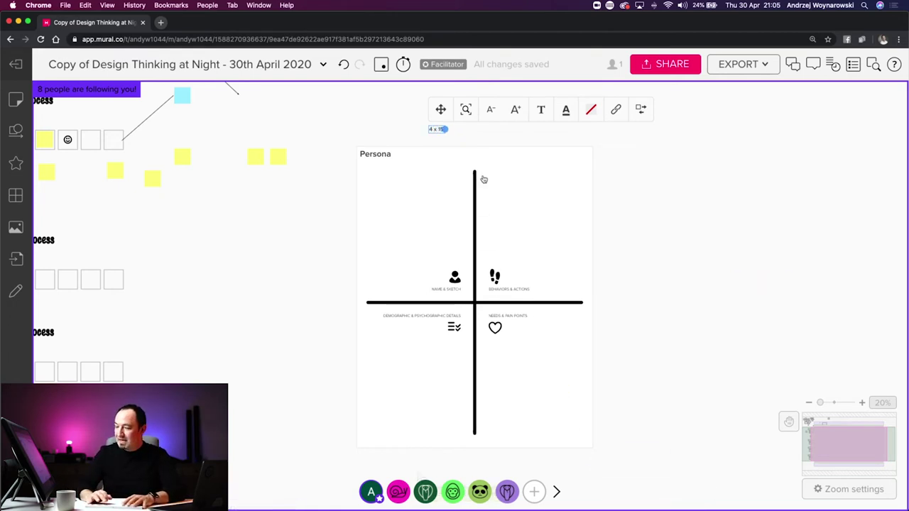
{"action": "type", "text": "5 minutes"}
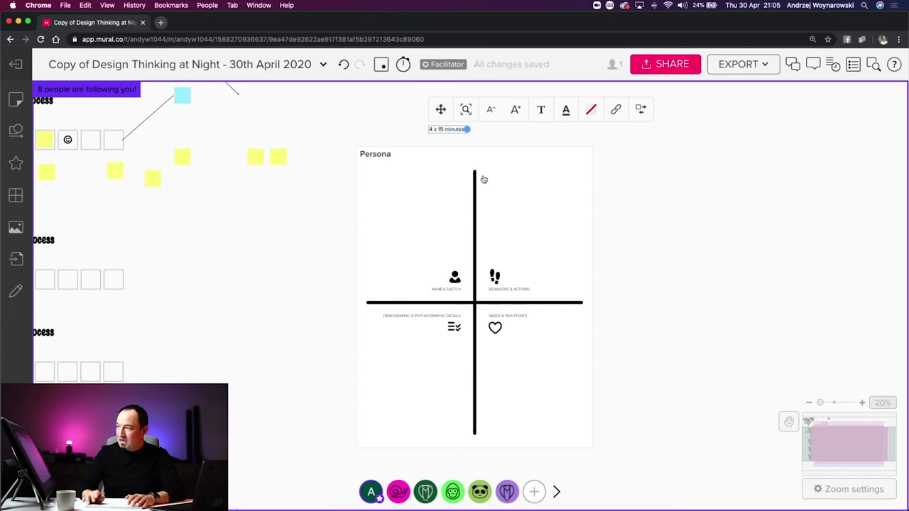
{"action": "type", "text": " = 60 minutes"}
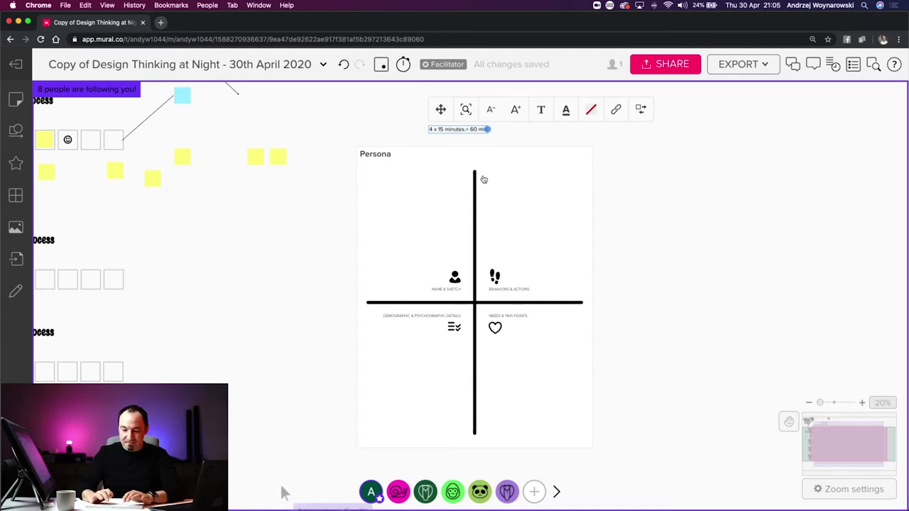
{"action": "left_click", "coordinate": [569, 189]}
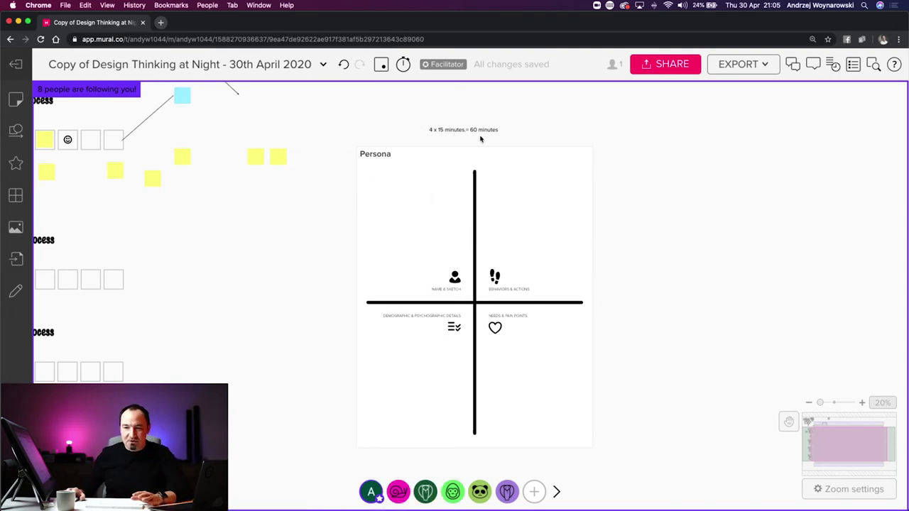
Duplicate the timing title into the Persona's Name & Sketch quadrant and change the copy's text to "15 minutes".
{"action": "scroll", "coordinate": [480, 139], "scroll_direction": "up", "scroll_amount": 3}
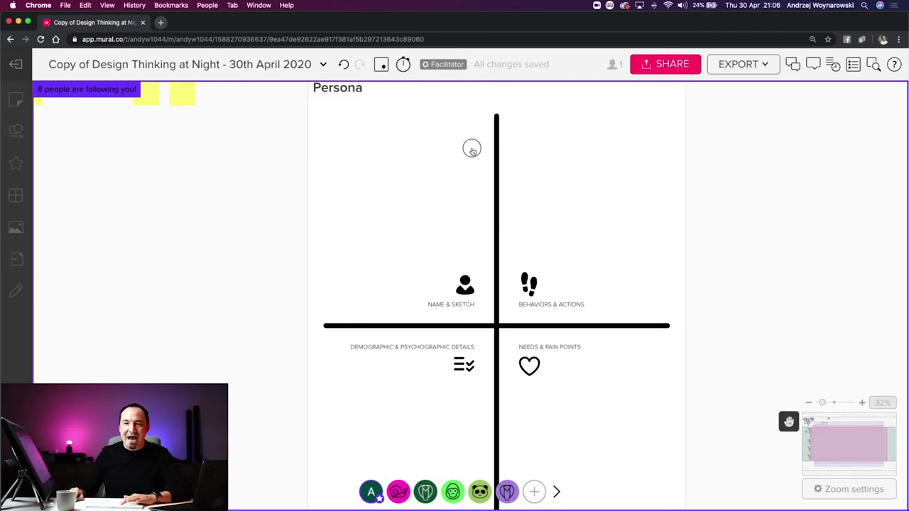
{"action": "left_click_drag", "start_coordinate": [471, 148], "coordinate": [455, 158]}
{"action": "scroll", "coordinate": [477, 201], "scroll_direction": "up", "scroll_amount": 2}
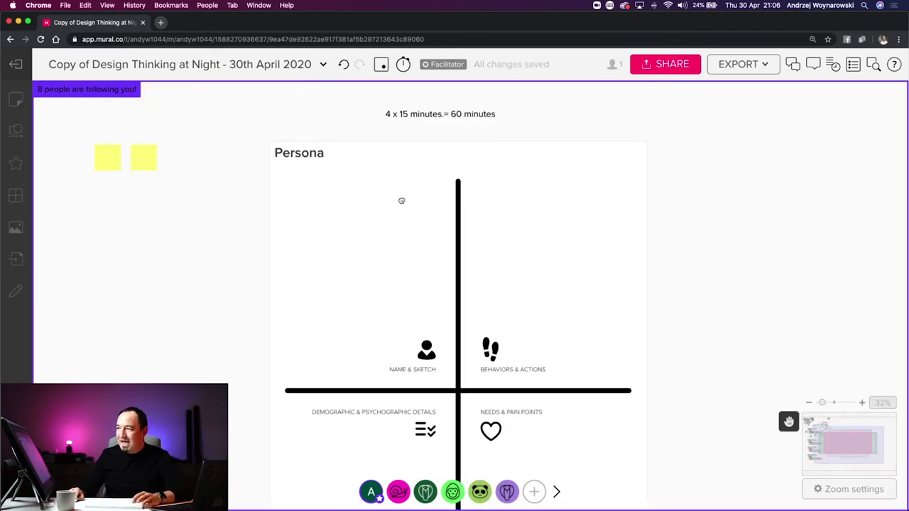
{"action": "left_click", "coordinate": [439, 114]}
{"action": "left_click_drag", "start_coordinate": [439, 114], "coordinate": [345, 191]}
{"action": "double_click", "coordinate": [345, 191]}
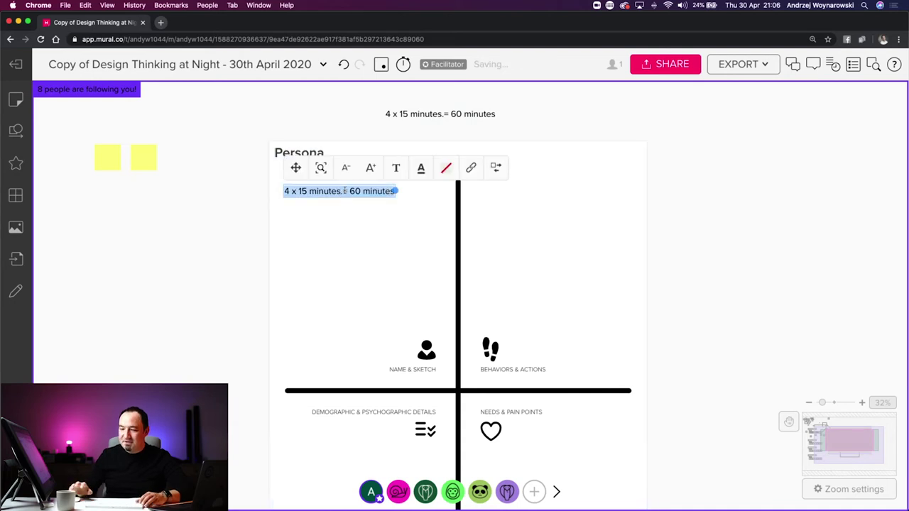
{"action": "type", "text": "15 mnutes"}
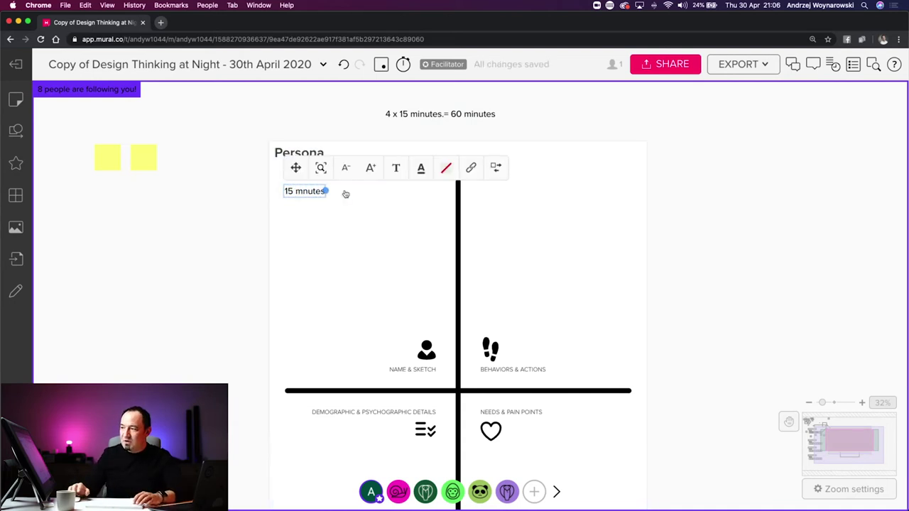
{"action": "key", "text": "Escape"}
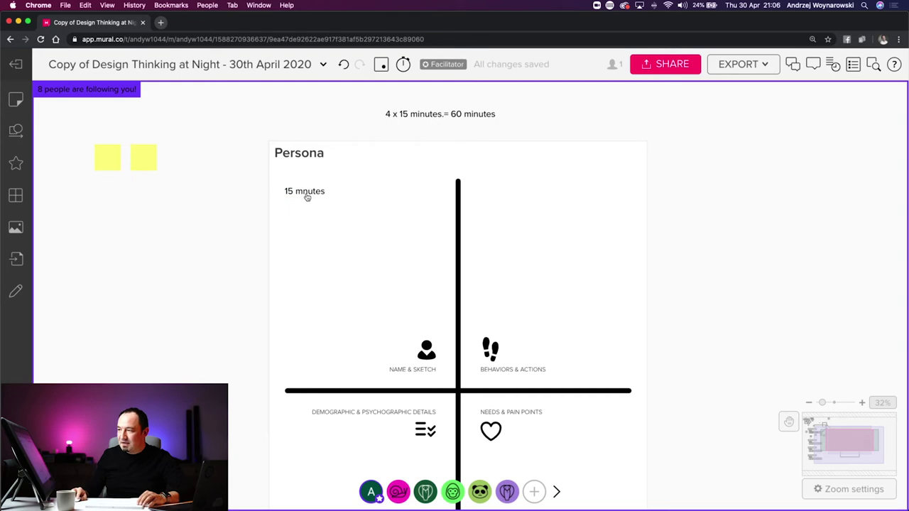
{"action": "left_click", "coordinate": [307, 196]}
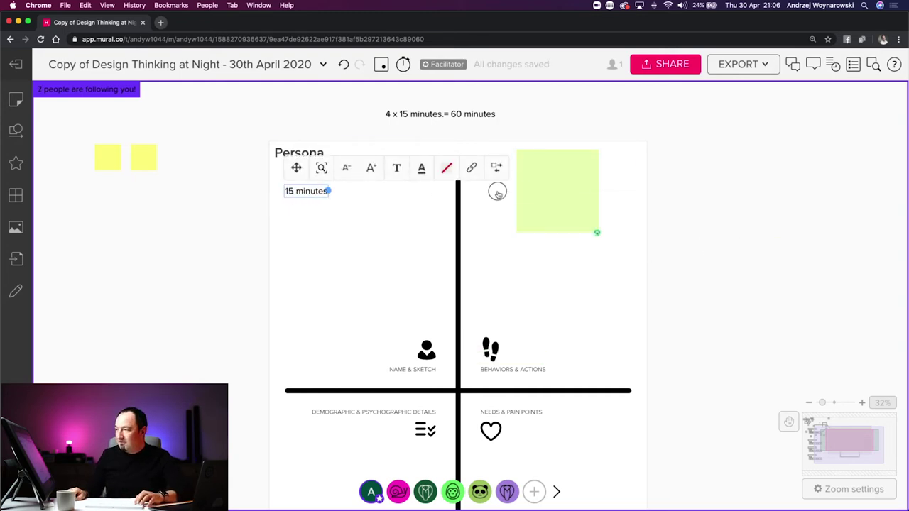
Copy the "15 minutes" label into the other three quadrants, near the outer top or bottom edges of the Persona framework.
{"action": "key", "text": "super+c"}
{"action": "key", "text": "super+v"}
{"action": "left_click_drag", "start_coordinate": [537, 192], "coordinate": [497, 192]}
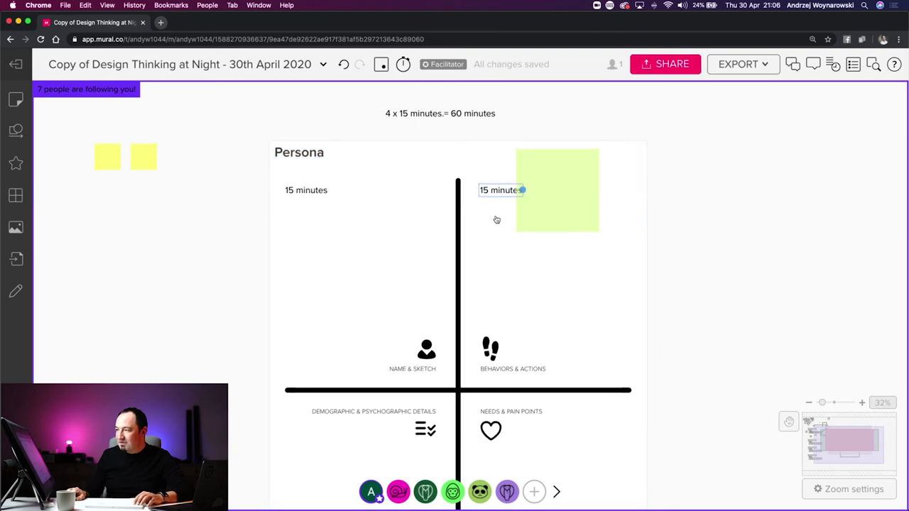
{"action": "scroll", "coordinate": [496, 220], "scroll_direction": "down", "scroll_amount": 3}
{"action": "left_click_drag", "start_coordinate": [500, 112], "coordinate": [590, 490]}
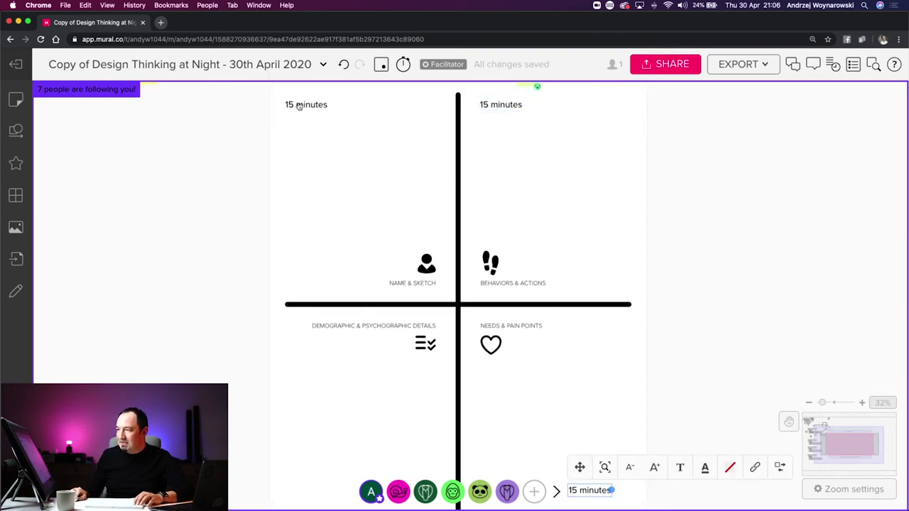
{"action": "left_click_drag", "start_coordinate": [299, 106], "coordinate": [302, 439]}
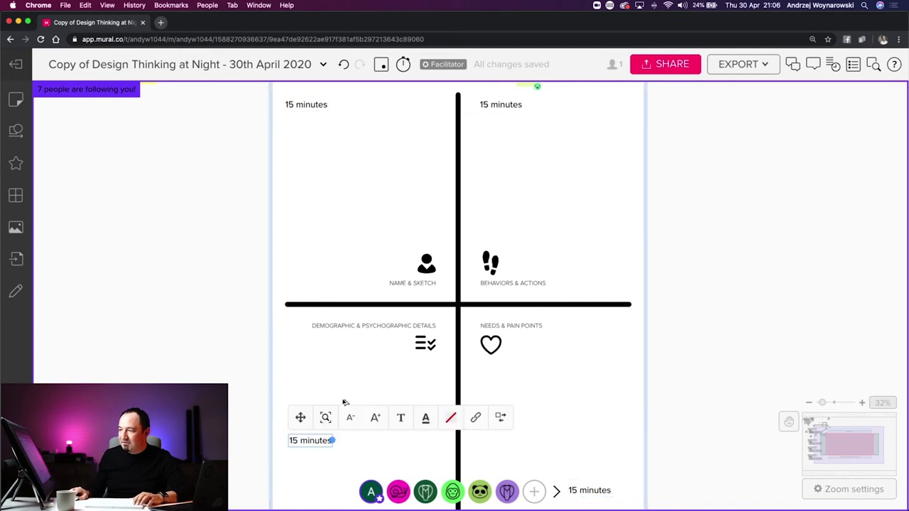
{"action": "scroll", "coordinate": [343, 356], "scroll_direction": "down", "scroll_amount": 3}
{"action": "left_click", "coordinate": [318, 338]}
{"action": "left_click_drag", "start_coordinate": [318, 338], "coordinate": [319, 399]}
{"action": "scroll", "coordinate": [320, 399], "scroll_direction": "down", "scroll_amount": 5}
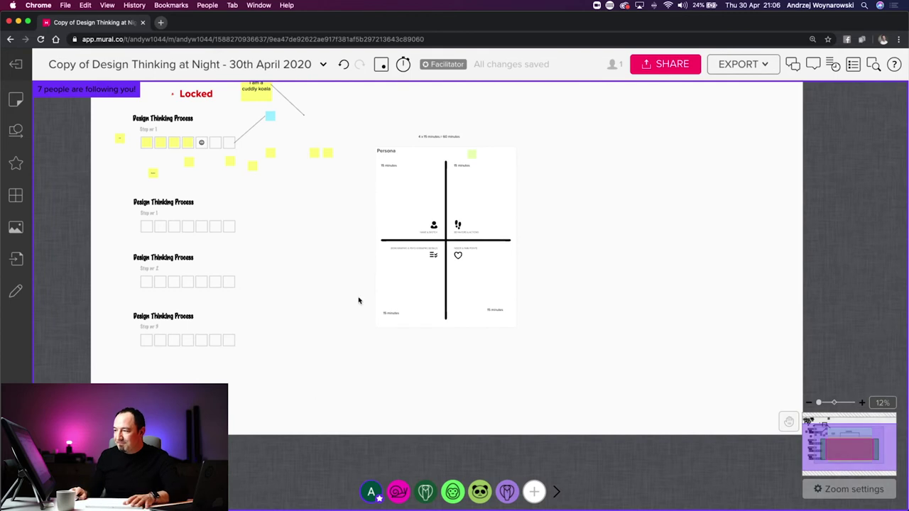
{"action": "left_click_drag", "start_coordinate": [359, 300], "coordinate": [335, 335]}
{"action": "scroll", "coordinate": [336, 335], "scroll_direction": "up", "scroll_amount": 5}
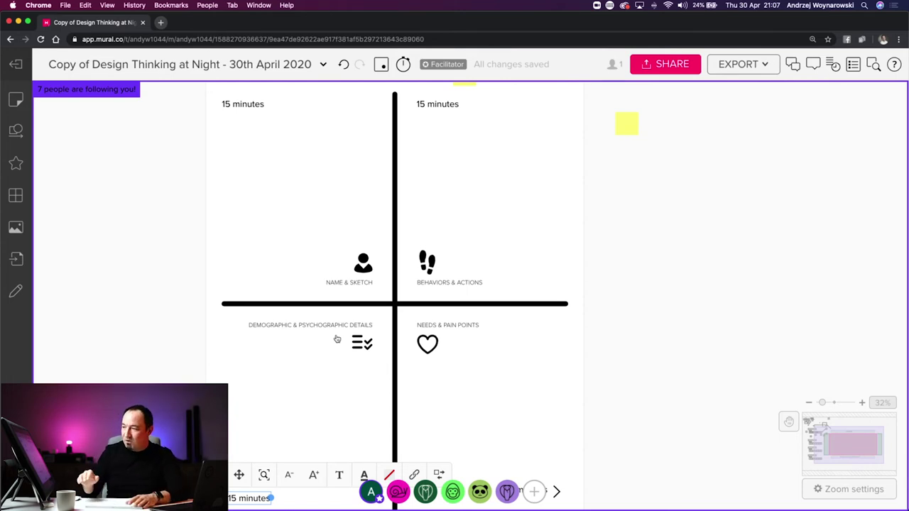
{"action": "left_click", "coordinate": [370, 493]}
{"action": "left_click", "coordinate": [406, 429]}
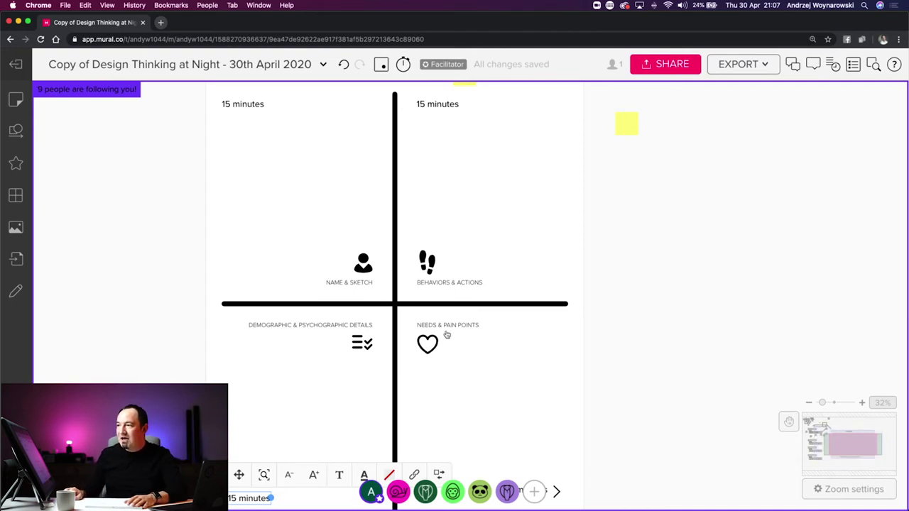
Duplicate the "4 x 15 minutes.= 60 minutes" title just above itself and change the copy's text to "9 people".
{"action": "left_click_drag", "start_coordinate": [547, 289], "coordinate": [462, 319]}
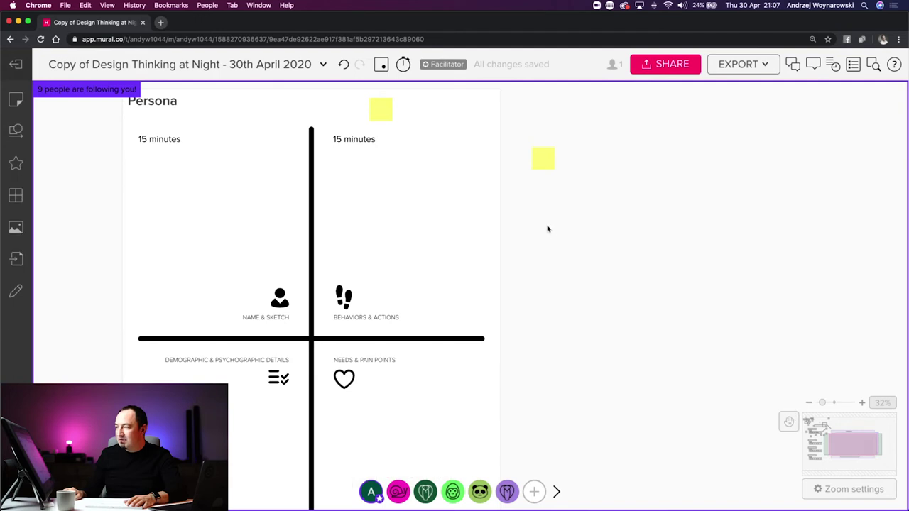
{"action": "left_click", "coordinate": [355, 140]}
{"action": "scroll", "coordinate": [416, 248], "scroll_direction": "up", "scroll_amount": 5}
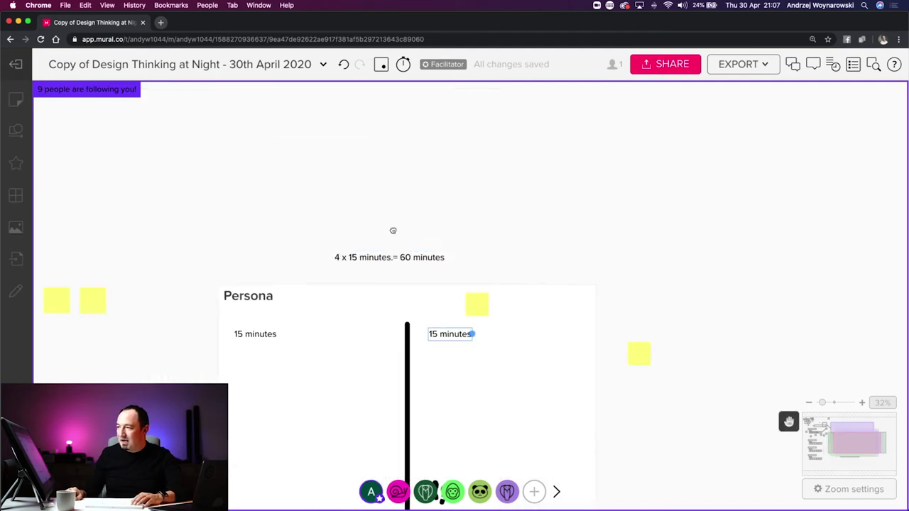
{"action": "left_click", "coordinate": [368, 253]}
{"action": "left_click_drag", "start_coordinate": [377, 243], "coordinate": [374, 232]}
{"action": "double_click", "coordinate": [375, 232]}
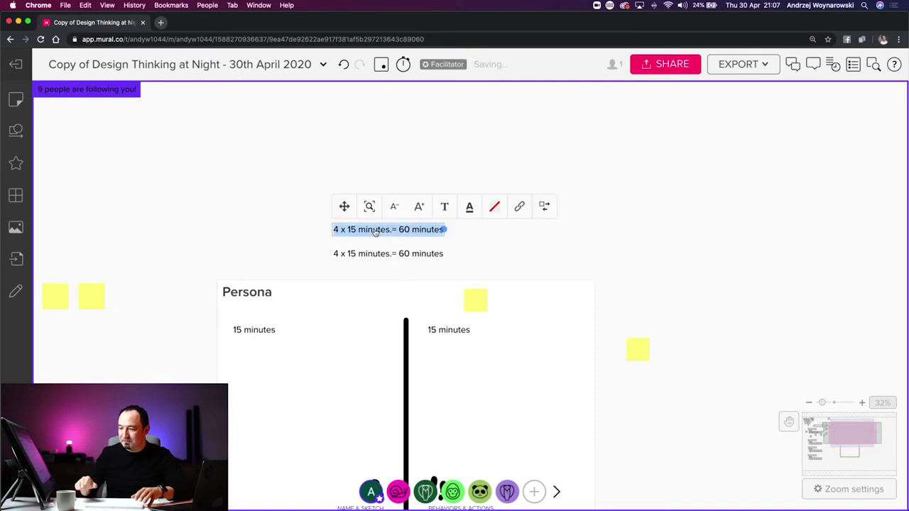
{"action": "type", "text": "9 people"}
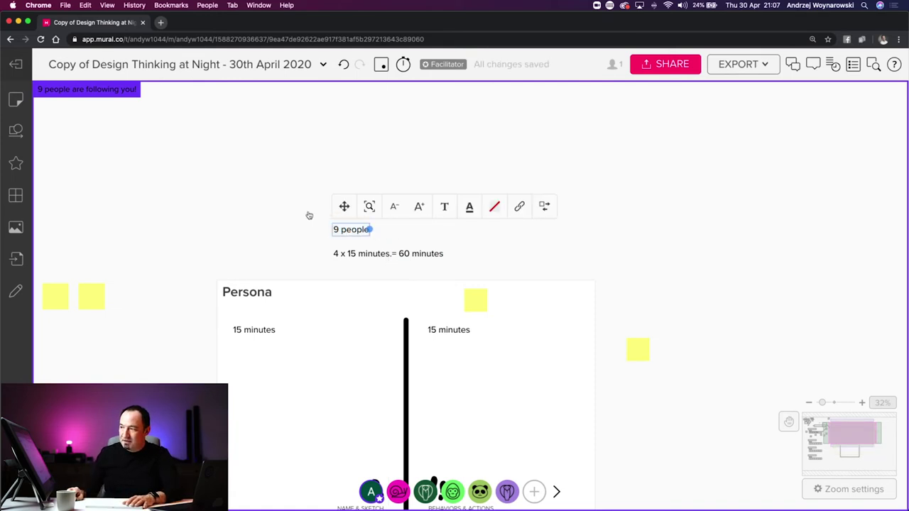
{"action": "left_click", "coordinate": [276, 211]}
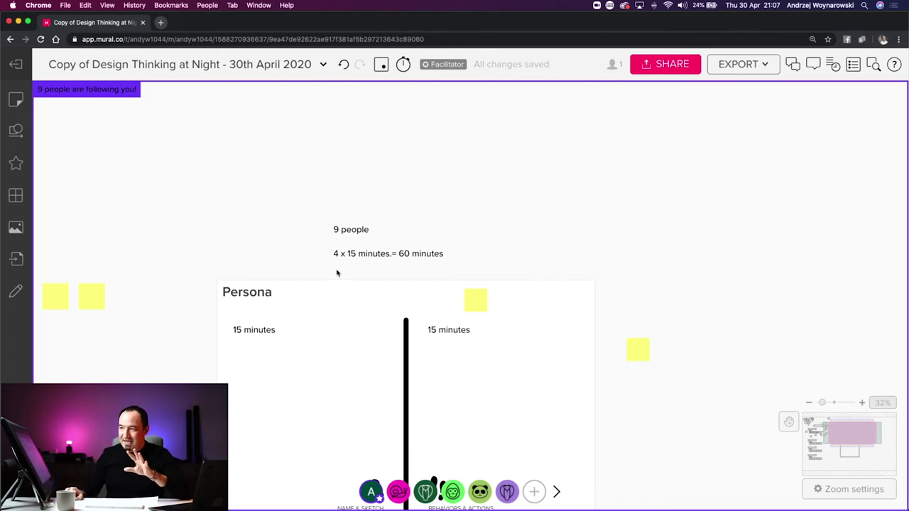
Duplicate the "9 people" title just above itself and change the copy's text to "3 phases".
{"action": "scroll", "coordinate": [312, 297], "scroll_direction": "down", "scroll_amount": 2}
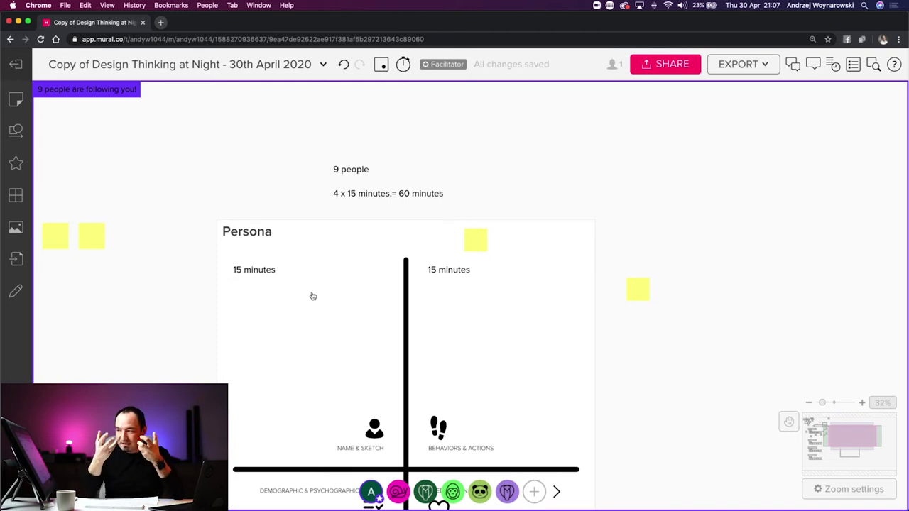
{"action": "left_click", "coordinate": [355, 175]}
{"action": "right_click", "coordinate": [355, 169]}
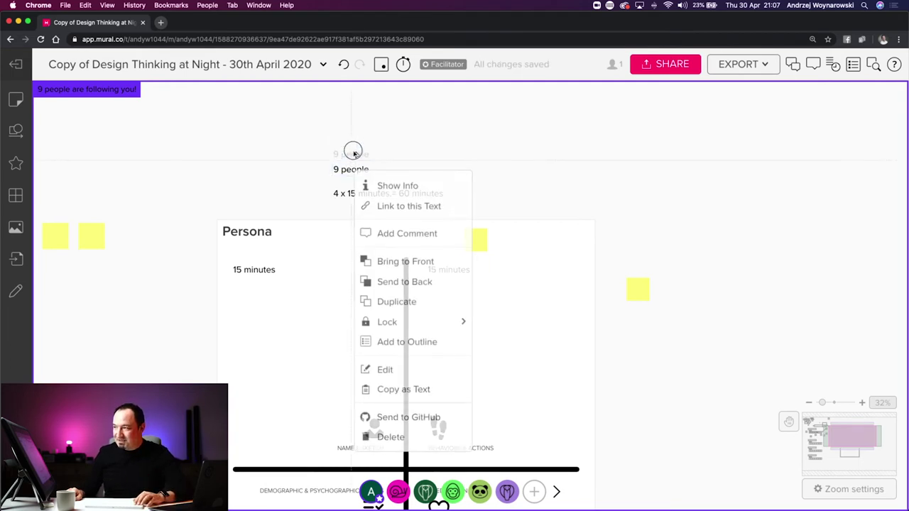
{"action": "double_click", "coordinate": [351, 144]}
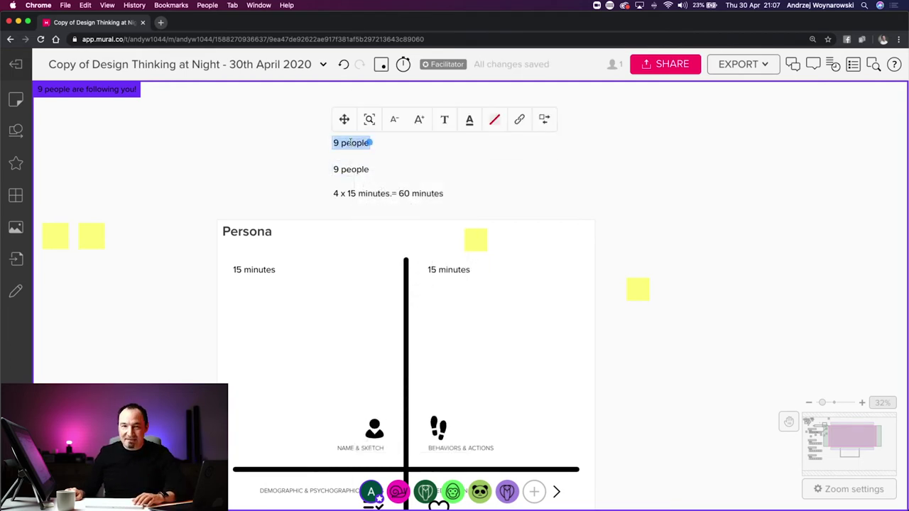
{"action": "type", "text": "3 phases"}
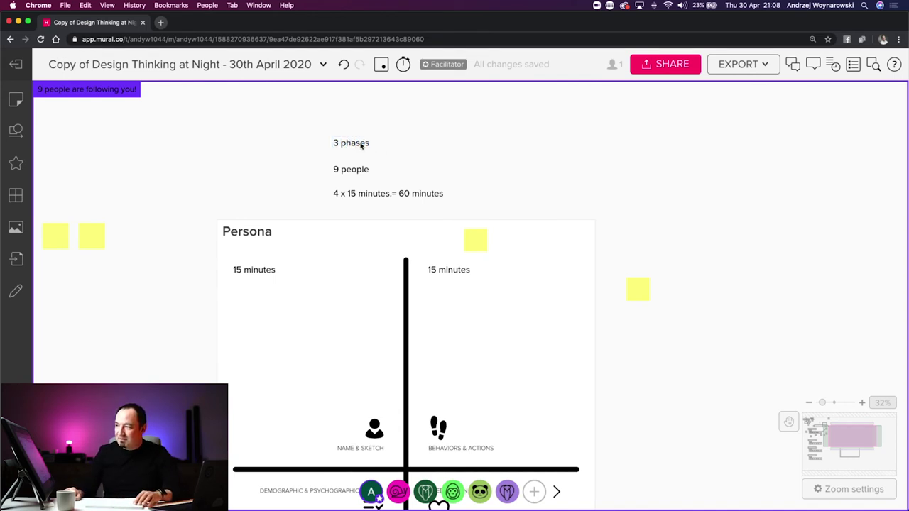
Move the "3 phases" title higher and extend its text to "3 phases: 1 - intro / 2- the work/ 3-present".
{"action": "left_click_drag", "start_coordinate": [357, 144], "coordinate": [359, 124]}
{"action": "double_click", "coordinate": [359, 125]}
{"action": "left_click", "coordinate": [357, 122]}
{"action": "type", "text": ": 1 - intro"}
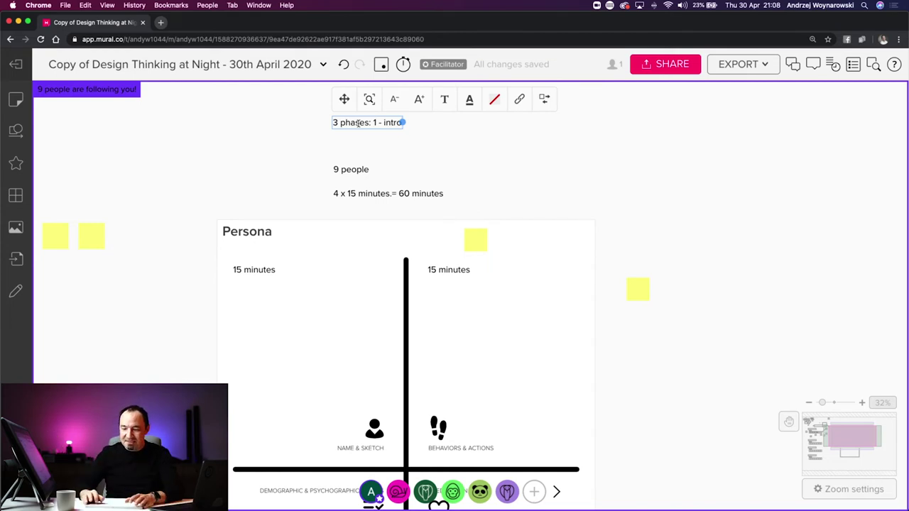
{"action": "type", "text": " /"}
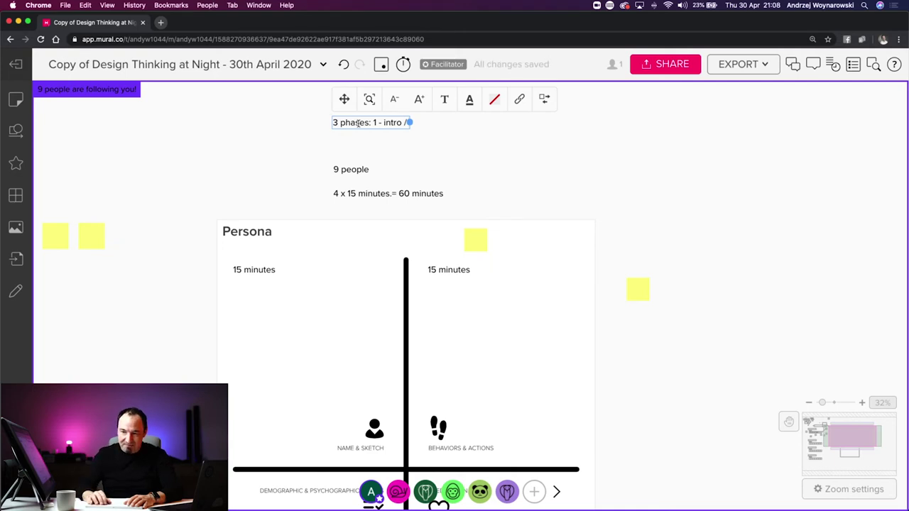
{"action": "type", "text": " the work"}
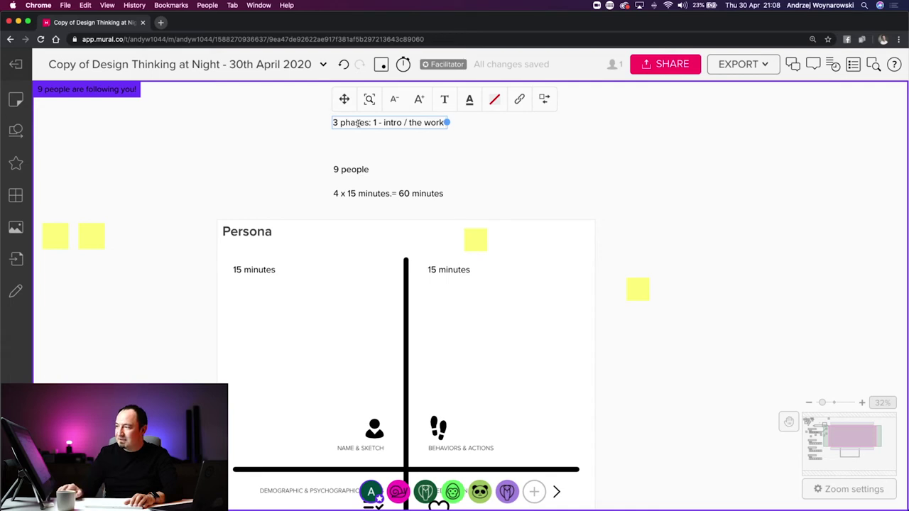
{"action": "left_click", "coordinate": [409, 122]}
{"action": "type", "text": "2-"}
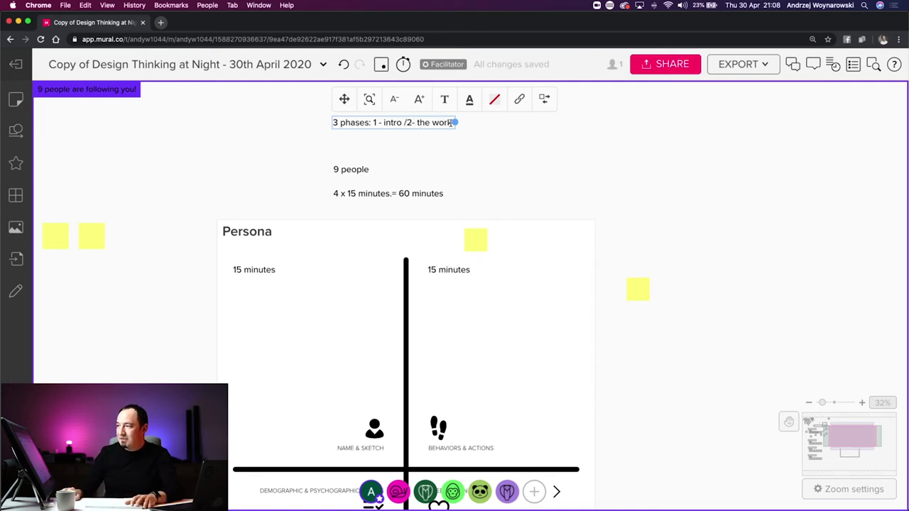
{"action": "type", "text": "3-"}
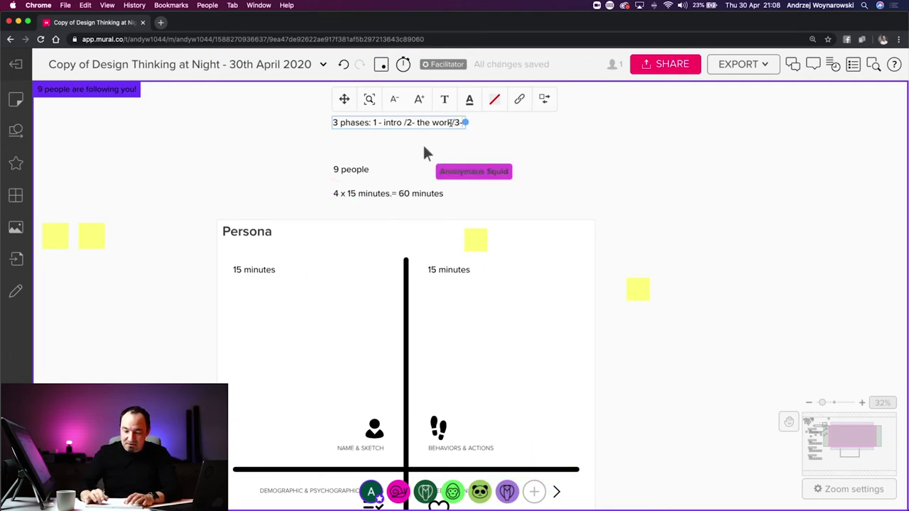
{"action": "type", "text": "present"}
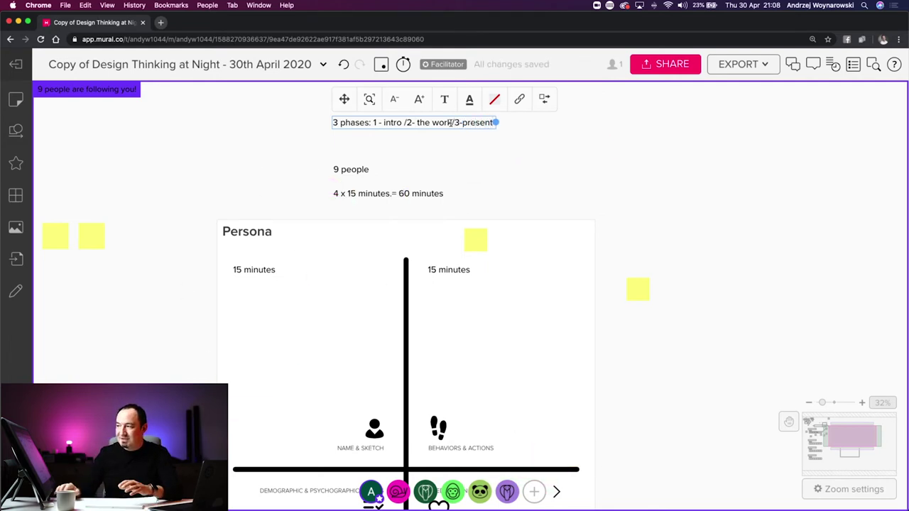
{"action": "left_click", "coordinate": [454, 122]}
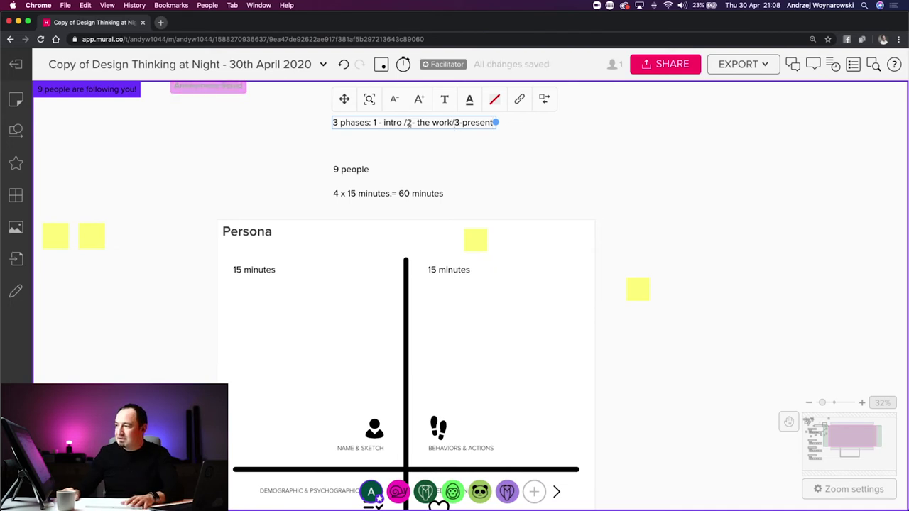
{"action": "left_click", "coordinate": [408, 122]}
{"action": "left_click", "coordinate": [561, 144]}
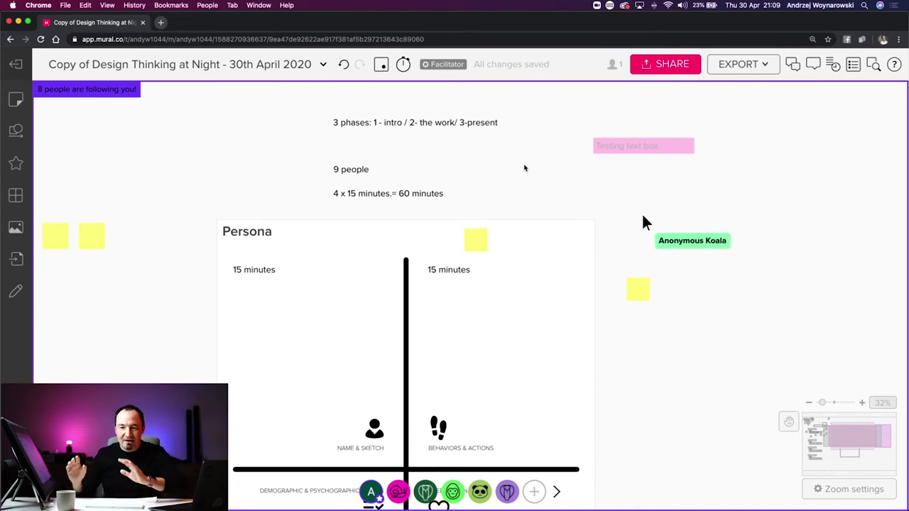
Copy the "15 minutes" label from the Persona's upper-left quadrant to the empty space above the phases title.
{"action": "scroll", "coordinate": [399, 219], "scroll_direction": "down", "scroll_amount": 2}
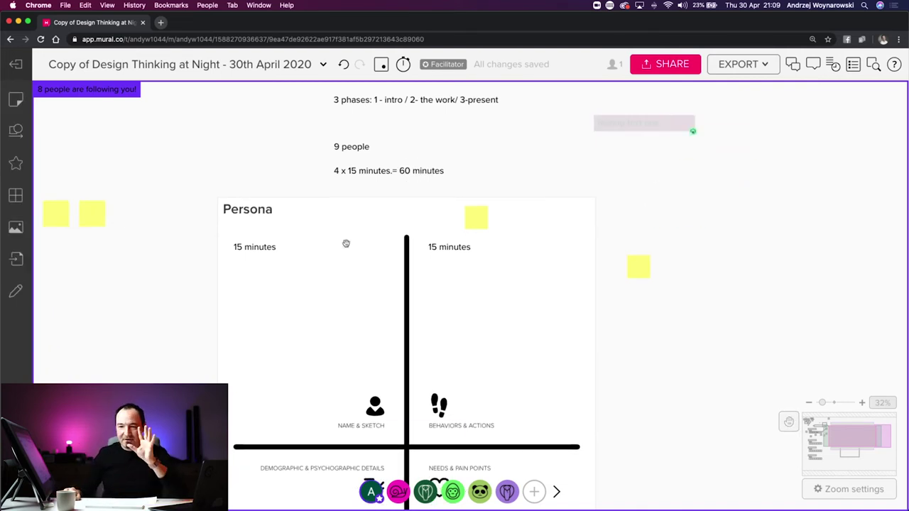
{"action": "scroll", "coordinate": [319, 489], "scroll_direction": "up", "scroll_amount": 5}
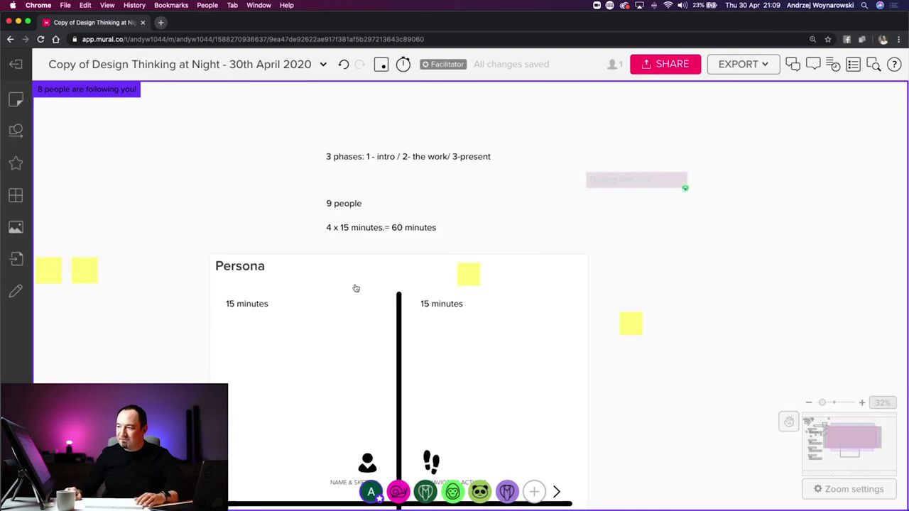
{"action": "scroll", "coordinate": [263, 330], "scroll_direction": "up", "scroll_amount": 3}
{"action": "left_click", "coordinate": [245, 345]}
{"action": "left_click", "coordinate": [363, 150]}
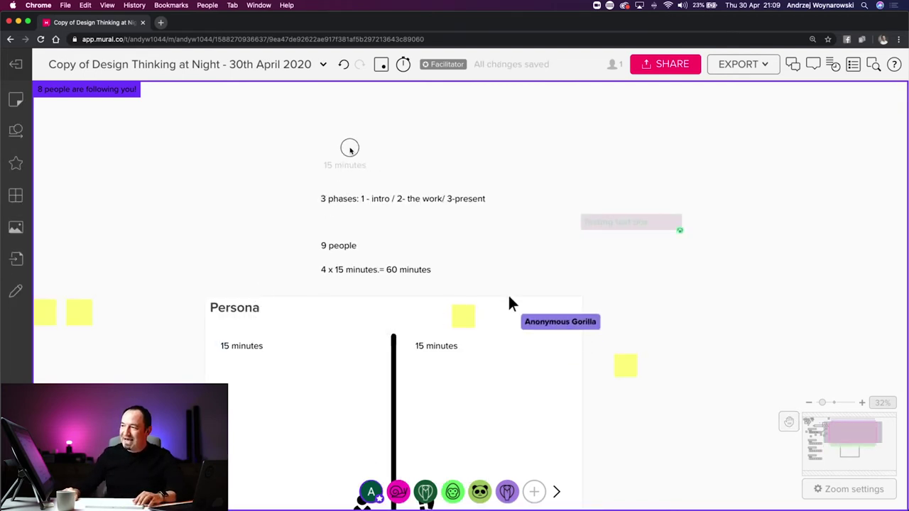
{"action": "key", "text": "ctrl+v"}
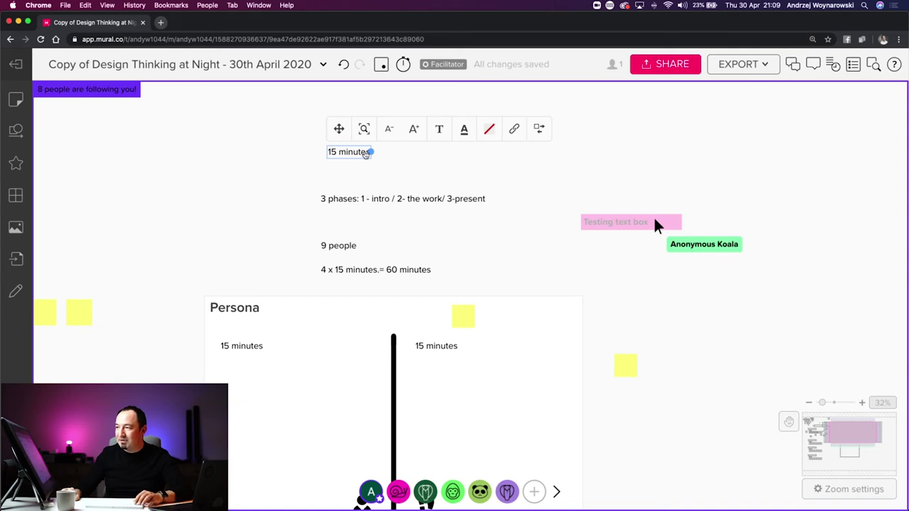
Extend the copied label's text to "15 minutes: 2 min intro / 10min - the work / 3 min - present".
{"action": "double_click", "coordinate": [365, 153]}
{"action": "key", "text": "Right"}
{"action": "type", "text": ":"}
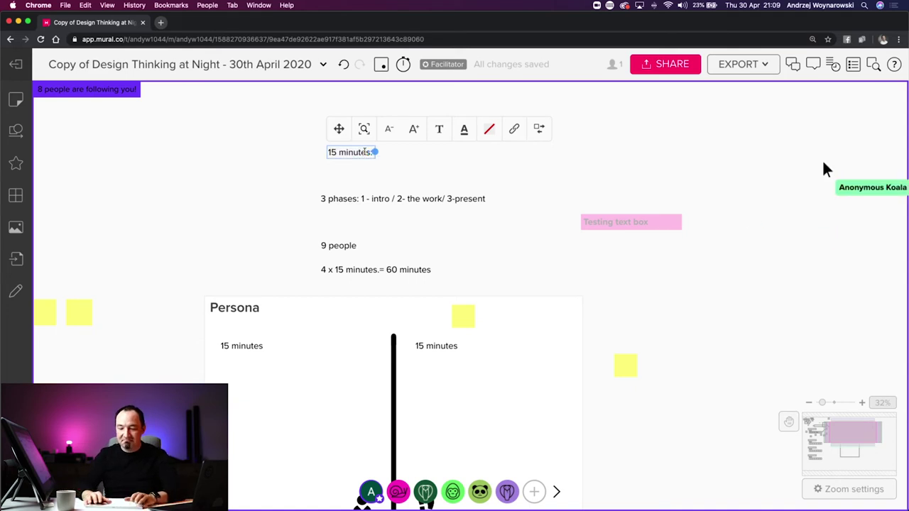
{"action": "type", "text": " 2 min"}
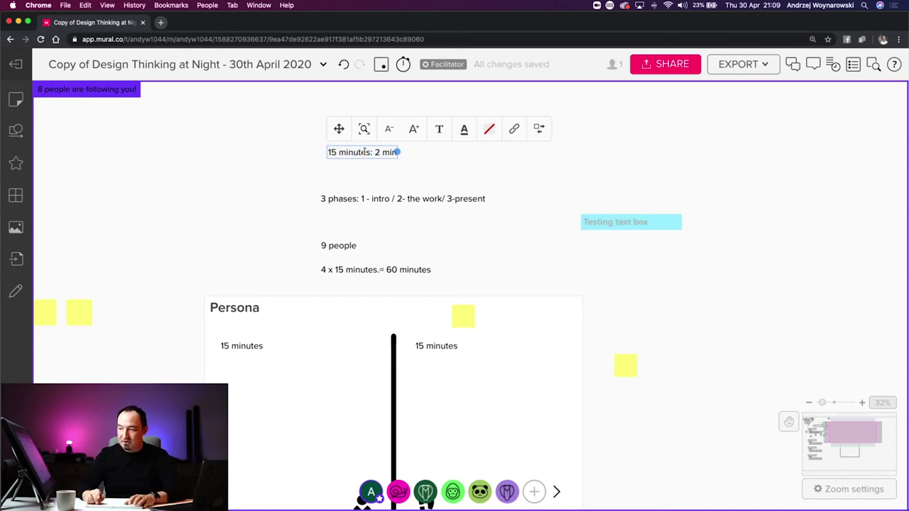
{"action": "type", "text": " intro"}
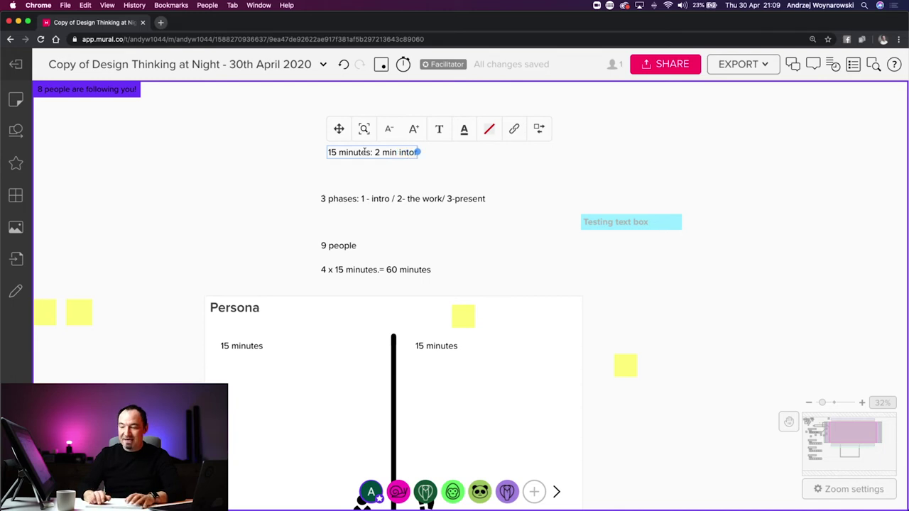
{"action": "key", "text": "BackSpace"}
{"action": "key", "text": "BackSpace"}
{"action": "key", "text": "BackSpace"}
{"action": "type", "text": "tro /"}
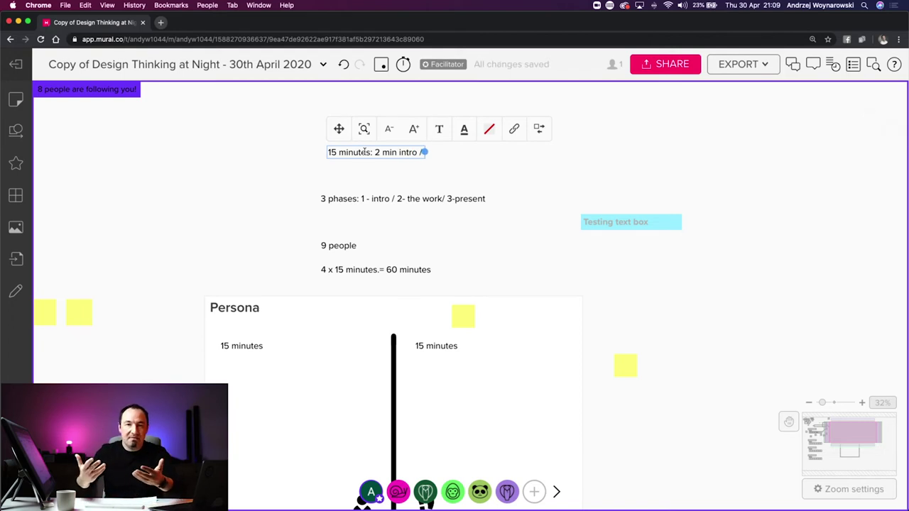
{"action": "type", "text": "10min - the work /"}
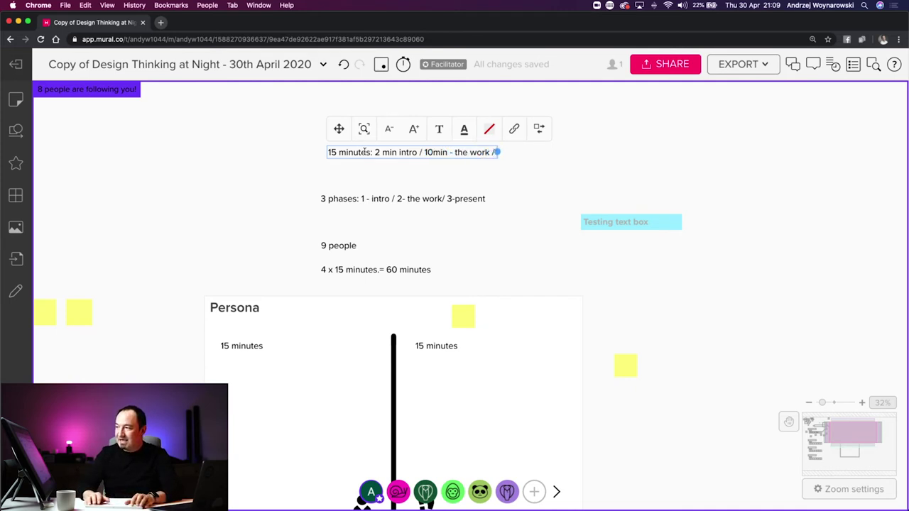
{"action": "type", "text": " 3 min"}
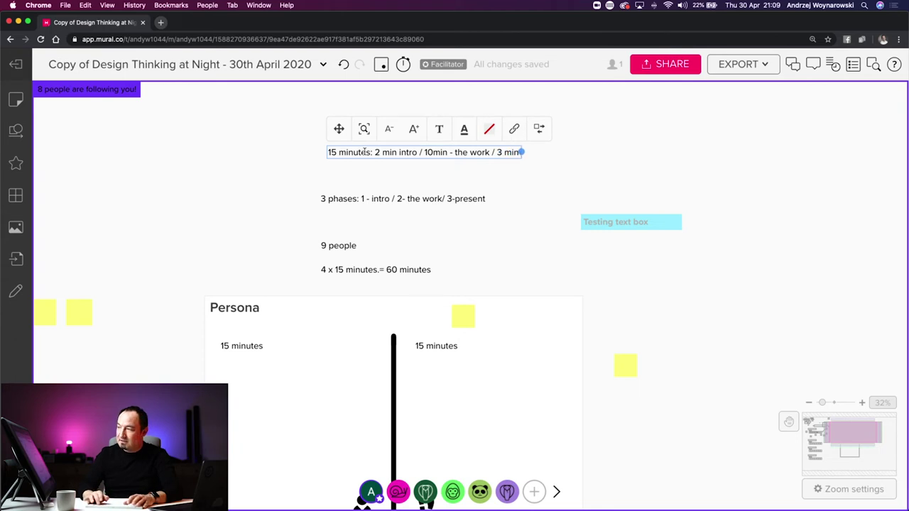
{"action": "type", "text": " - present"}
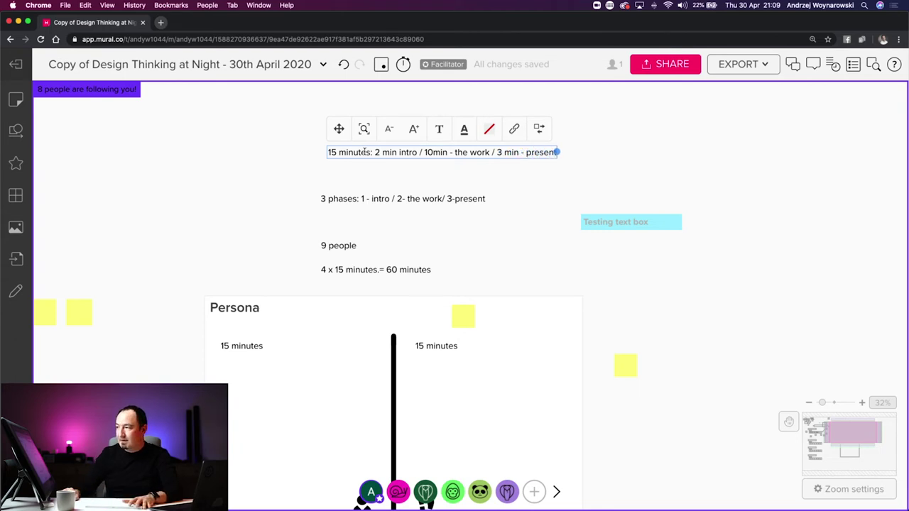
{"action": "left_click", "coordinate": [622, 167]}
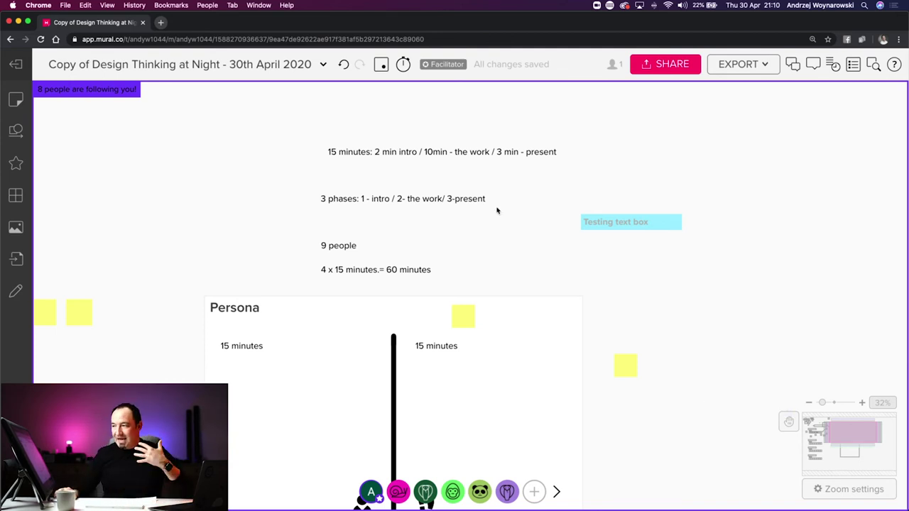
{"action": "left_click", "coordinate": [339, 246]}
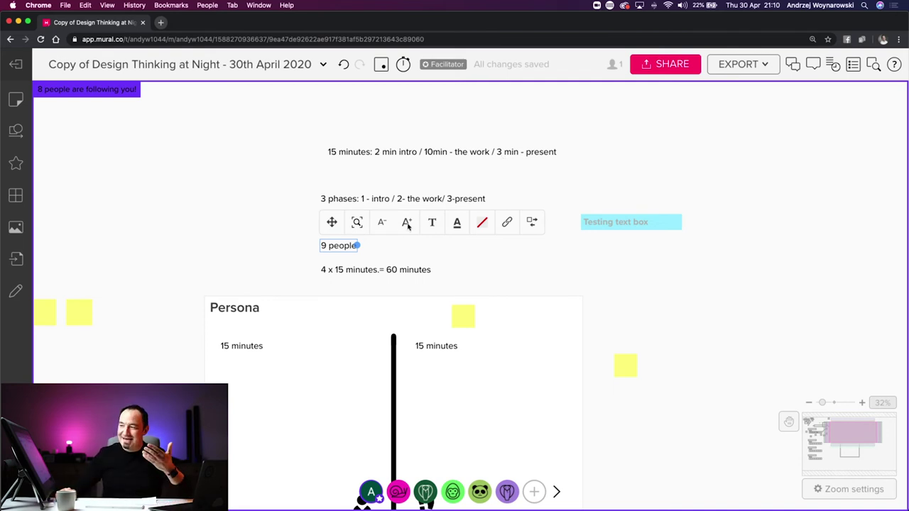
{"action": "left_click", "coordinate": [380, 249]}
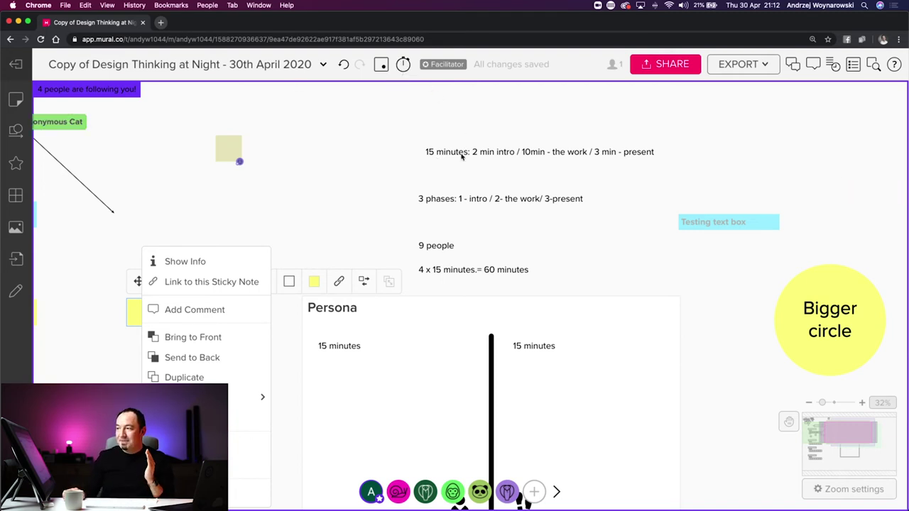
Set the mural's countdown timer to 07:00 without starting it, and close the timer settings.
{"action": "left_click", "coordinate": [402, 64]}
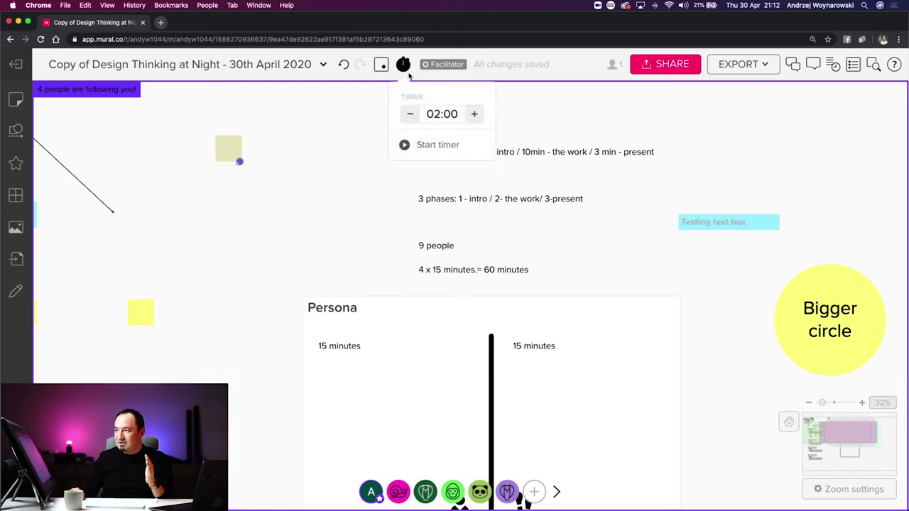
{"action": "left_click", "coordinate": [475, 114]}
{"action": "left_click", "coordinate": [474, 114]}
{"action": "left_click", "coordinate": [474, 114]}
{"action": "left_click", "coordinate": [474, 114]}
{"action": "left_click", "coordinate": [474, 115]}
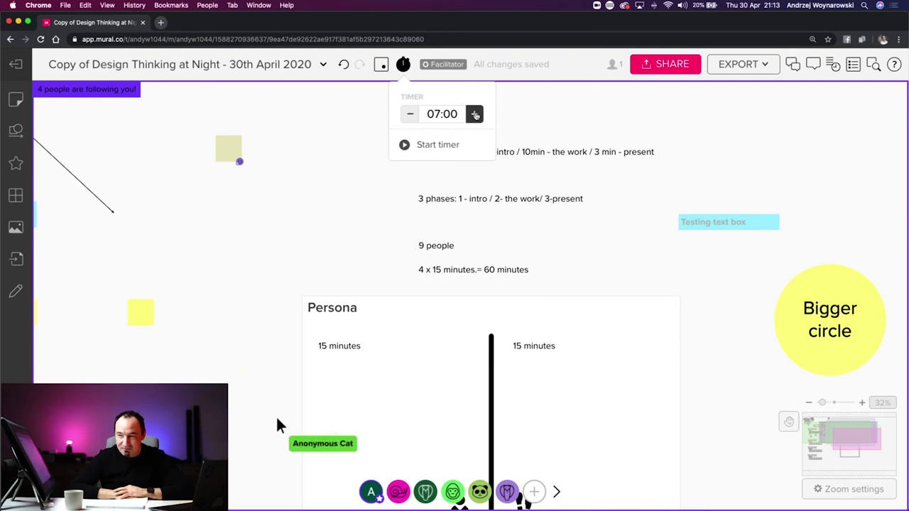
{"action": "left_click", "coordinate": [368, 149]}
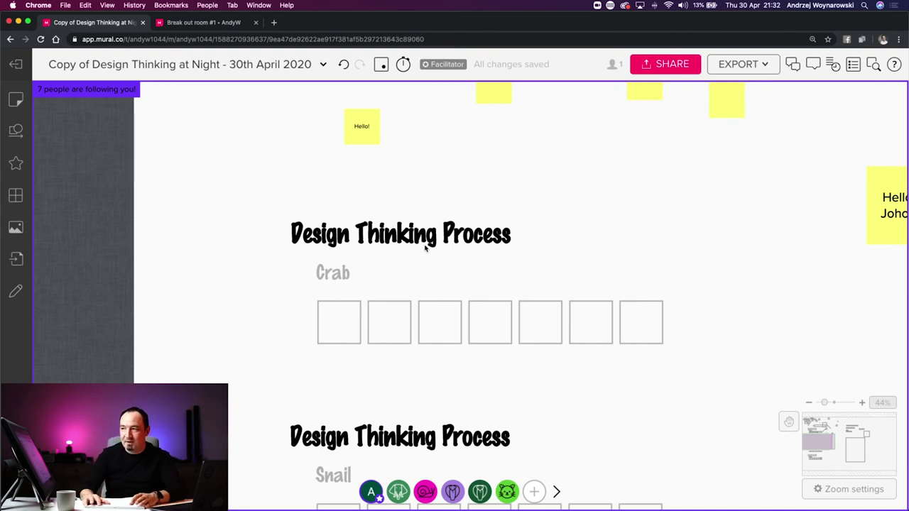
Add a sticky note just above the end of the Crab row's "Design Thinking Process" title and color it turquoise.
{"action": "scroll", "coordinate": [426, 248], "scroll_direction": "down", "scroll_amount": 3}
{"action": "left_click_drag", "start_coordinate": [497, 252], "coordinate": [337, 248]}
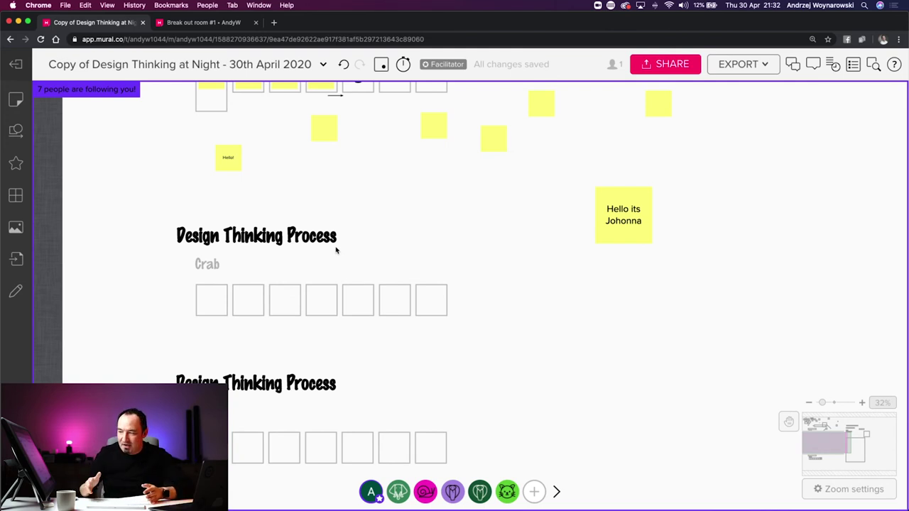
{"action": "scroll", "coordinate": [359, 193], "scroll_direction": "down", "scroll_amount": 1}
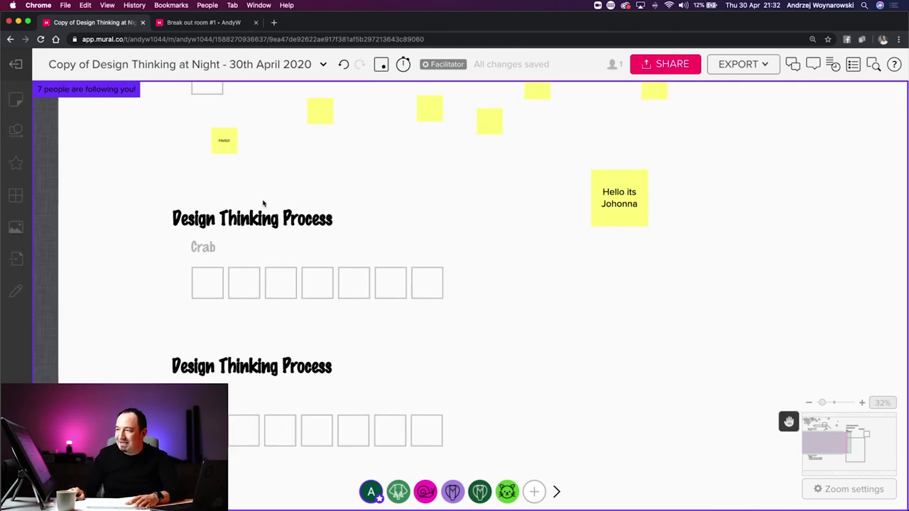
{"action": "double_click", "coordinate": [349, 195]}
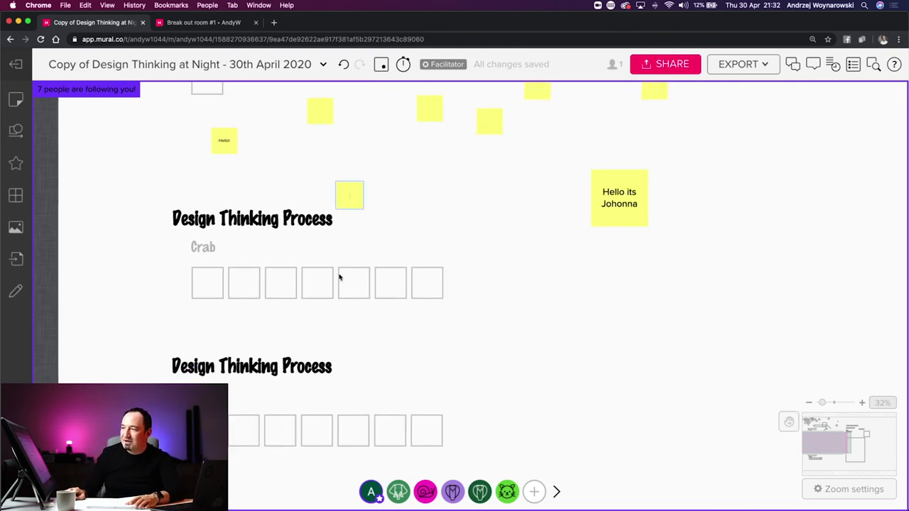
{"action": "left_click", "coordinate": [358, 201]}
{"action": "left_click", "coordinate": [521, 164]}
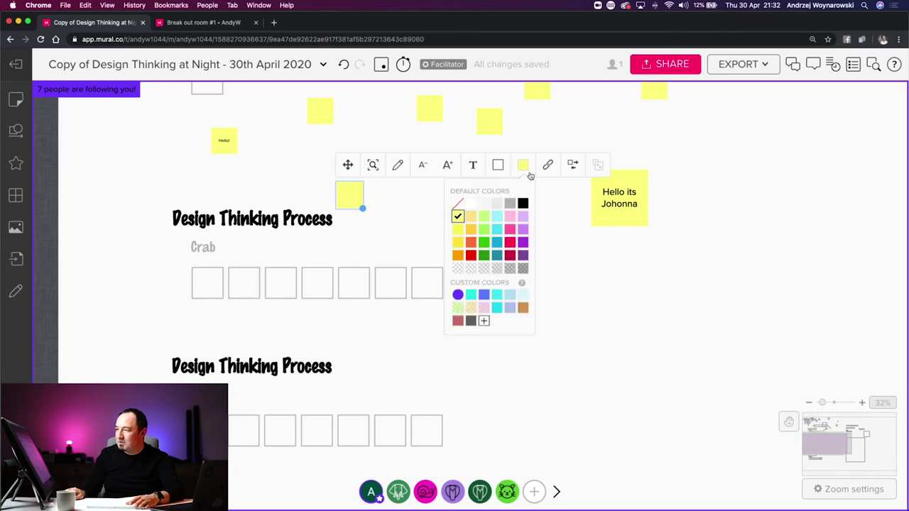
{"action": "left_click", "coordinate": [497, 229]}
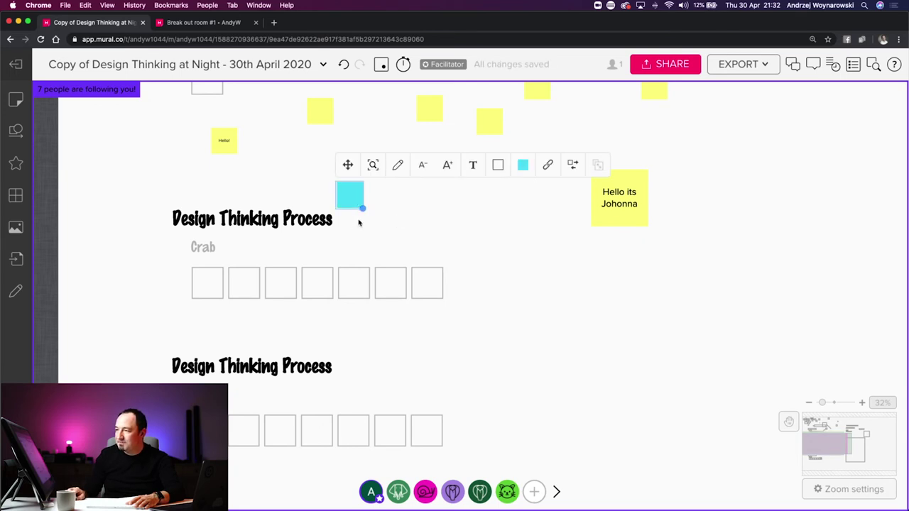
{"action": "left_click", "coordinate": [358, 223]}
Label the turquoise sticky note "Indivuidual mode".
{"action": "scroll", "coordinate": [359, 213], "scroll_direction": "up", "scroll_amount": 5}
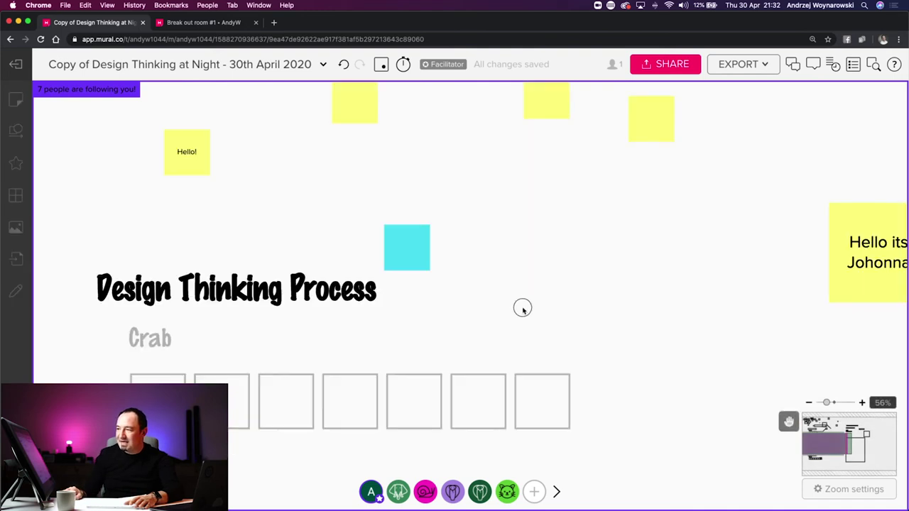
{"action": "left_click", "coordinate": [418, 258]}
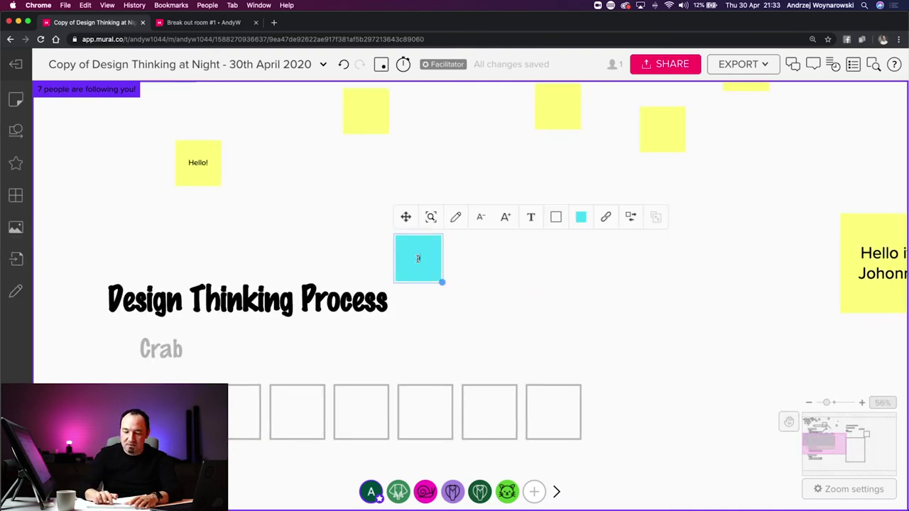
{"action": "type", "text": "Individual"}
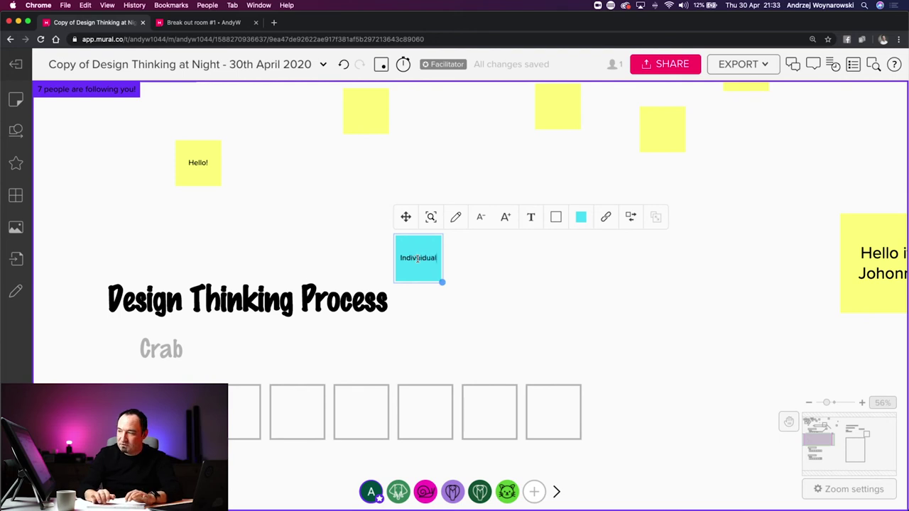
{"action": "type", "text": " mode"}
{"action": "key", "text": "Escape"}
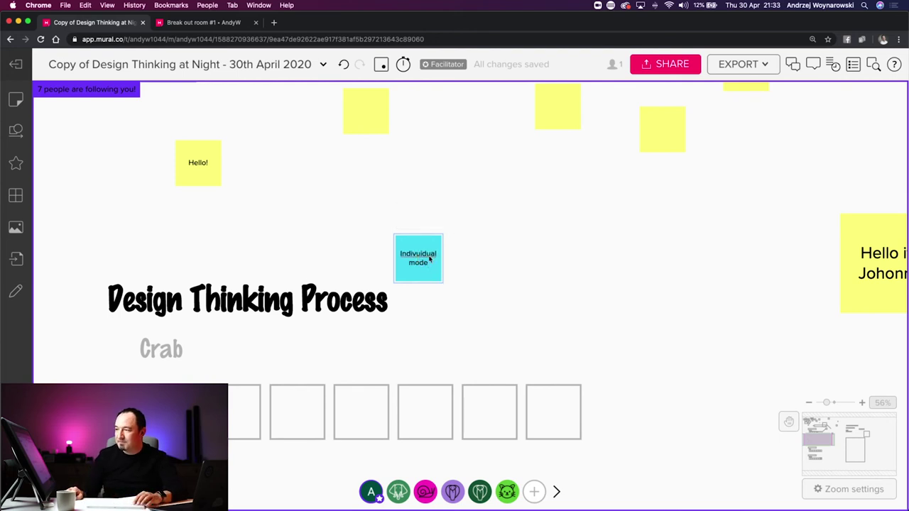
Duplicate the turquoise "Indivuidual mode" note beside the original and label the copy "presentation mode".
{"action": "left_click", "coordinate": [423, 272]}
{"action": "left_click_drag", "start_coordinate": [423, 272], "coordinate": [487, 260]}
{"action": "type", "text": "presen"}
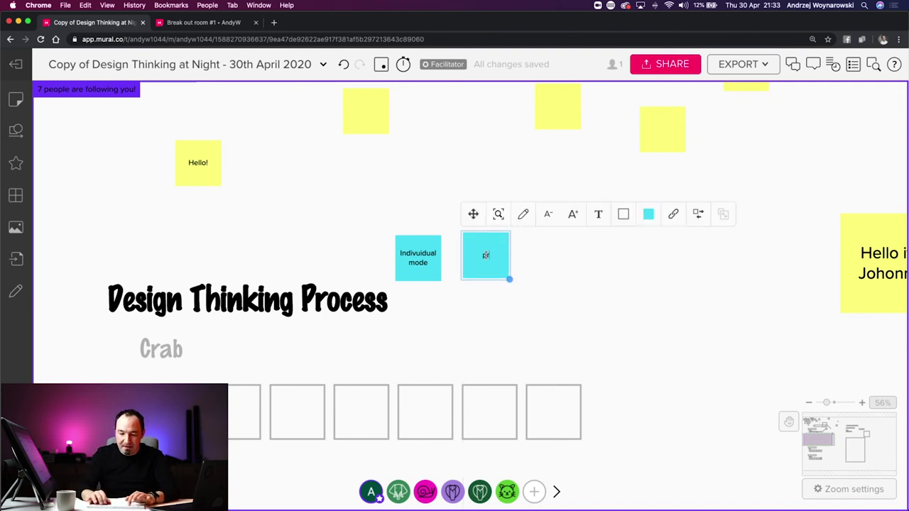
{"action": "type", "text": "tation mode"}
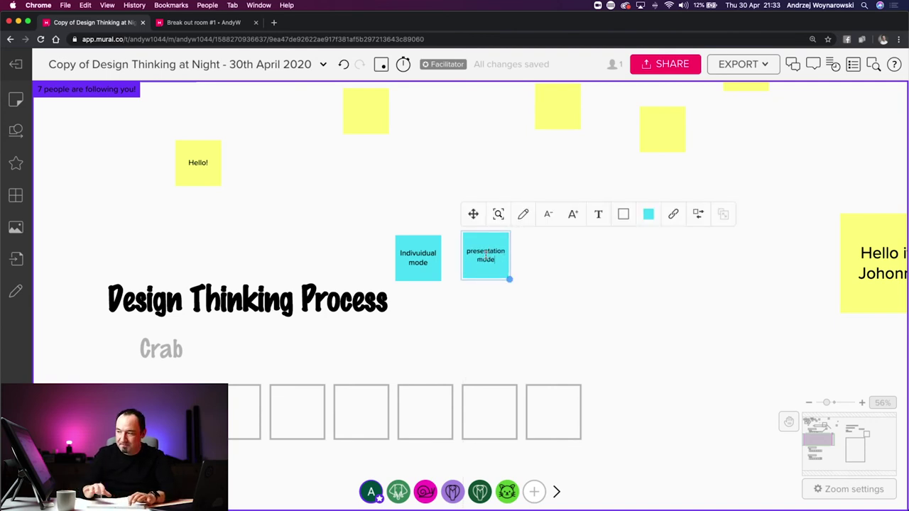
Duplicate the "presentation mode" note beside it, label the copy "synthesis mode", and align the "Indivuidual mode" note with the other two.
{"action": "left_click", "coordinate": [564, 258]}
{"action": "left_click_drag", "start_coordinate": [495, 263], "coordinate": [557, 257]}
{"action": "type", "text": "synthesis mode"}
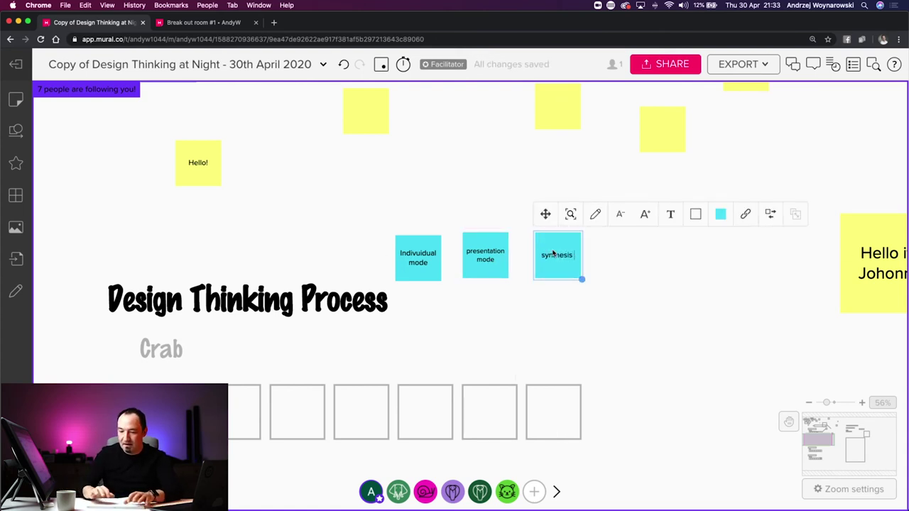
{"action": "left_click", "coordinate": [568, 300]}
{"action": "left_click_drag", "start_coordinate": [430, 257], "coordinate": [430, 254]}
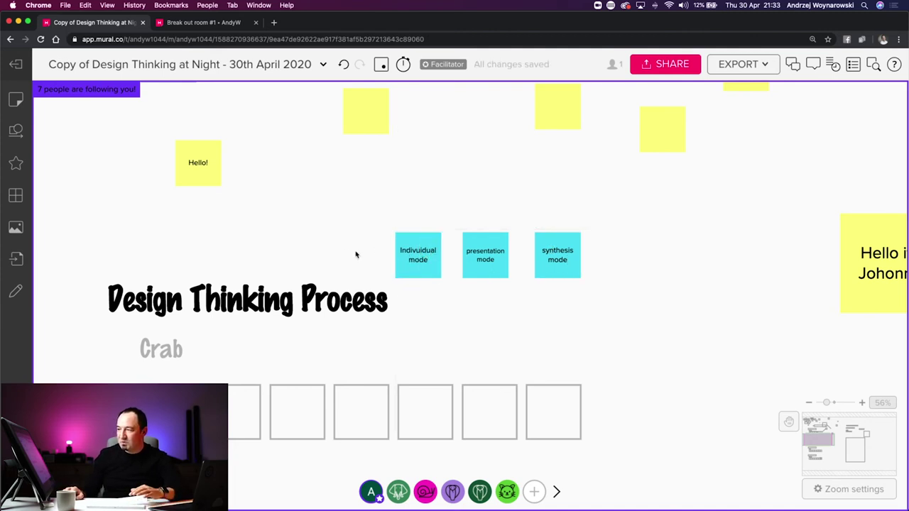
Duplicate the "Indivuidual mode" note directly above the original and label the copy "individual".
{"action": "left_click", "coordinate": [417, 242]}
{"action": "left_click_drag", "start_coordinate": [417, 242], "coordinate": [419, 205]}
{"action": "double_click", "coordinate": [419, 205]}
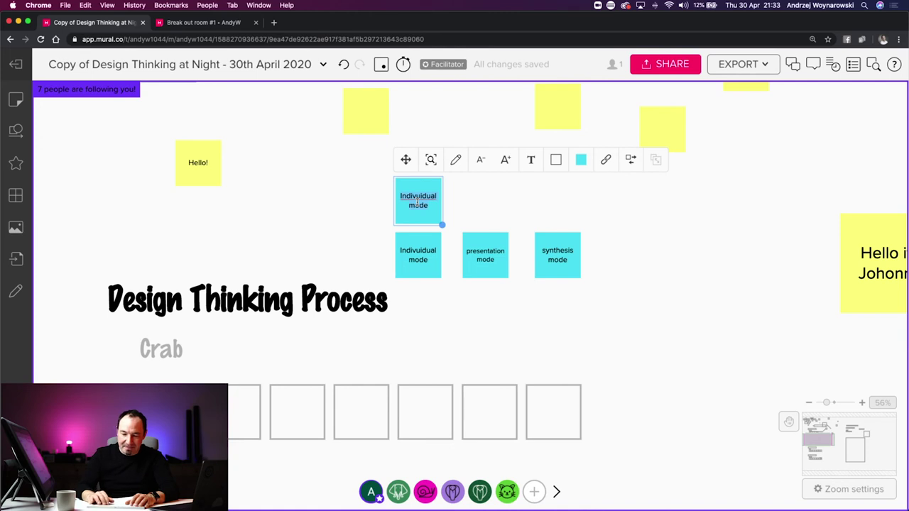
{"action": "type", "text": "indiv"}
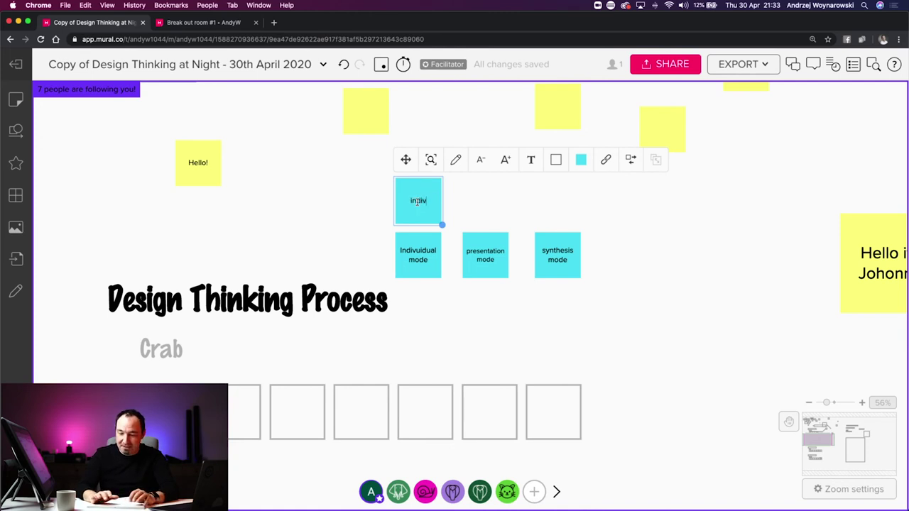
{"action": "type", "text": "idual"}
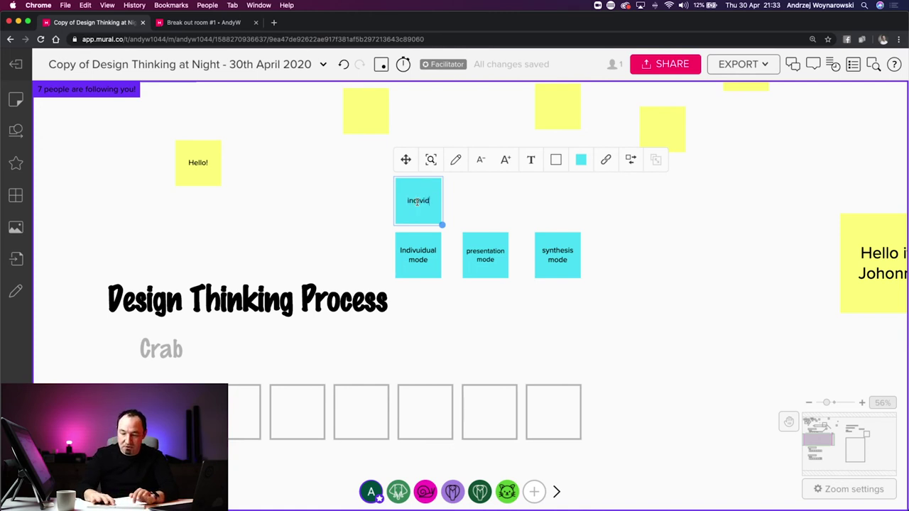
{"action": "left_click", "coordinate": [441, 204]}
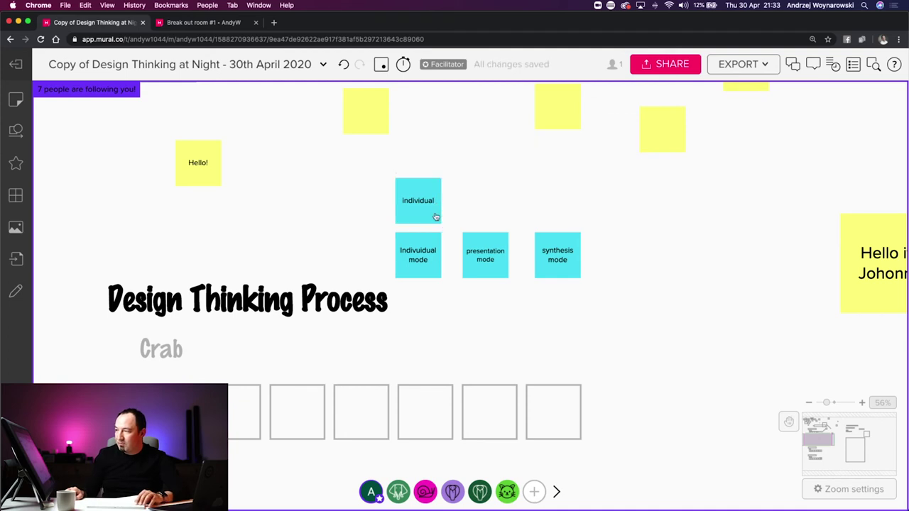
Copy the "individual" note above the presentation and synthesis notes, and relabel the one above "synthesis mode" as "group".
{"action": "left_click_drag", "start_coordinate": [426, 206], "coordinate": [558, 200]}
{"action": "type", "text": "group"}
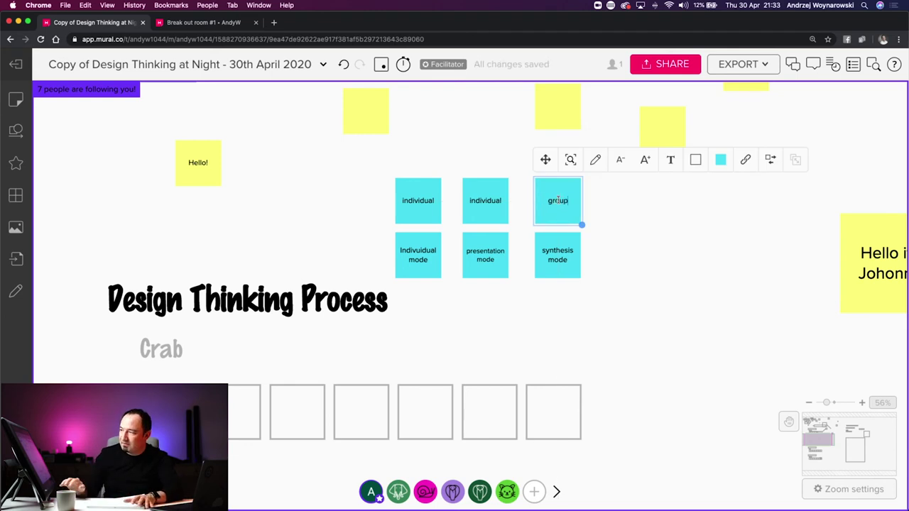
{"action": "left_click", "coordinate": [379, 262]}
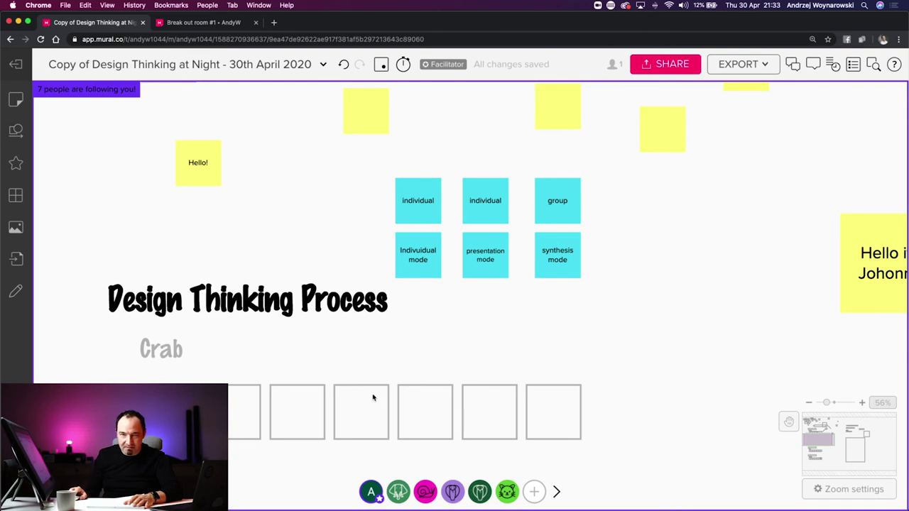
Replace the Crab row's "Design Thinking Process" title with "Generate 7 ideas".
{"action": "scroll", "coordinate": [458, 286], "scroll_direction": "down", "scroll_amount": 5}
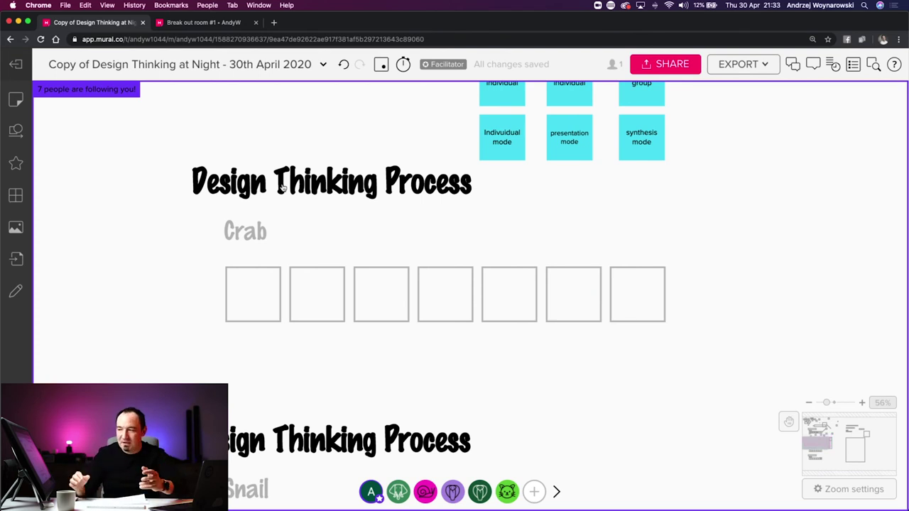
{"action": "left_click", "coordinate": [337, 188]}
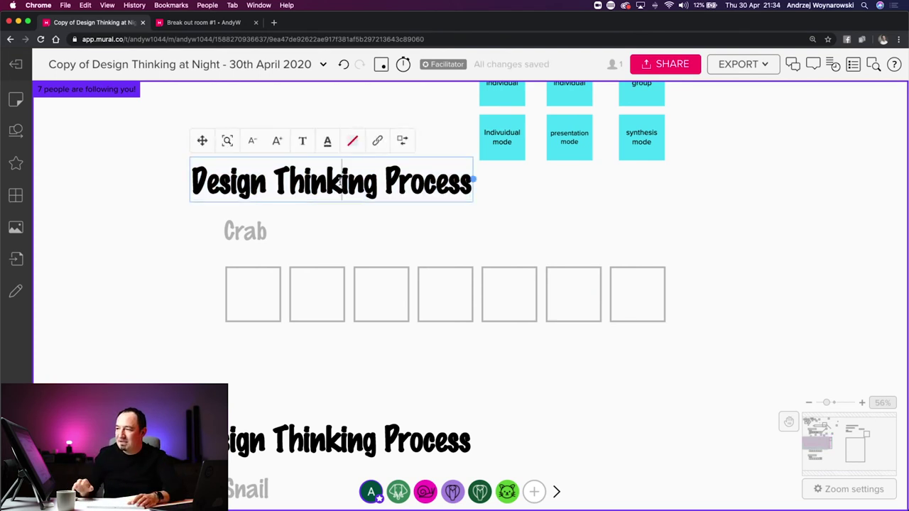
{"action": "key", "text": "super+a"}
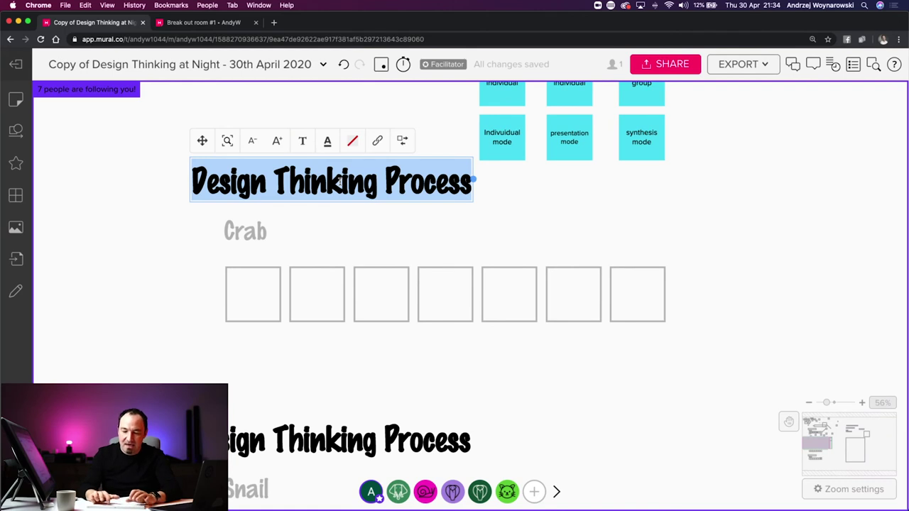
{"action": "key", "text": "BackSpace"}
{"action": "type", "text": "ner"}
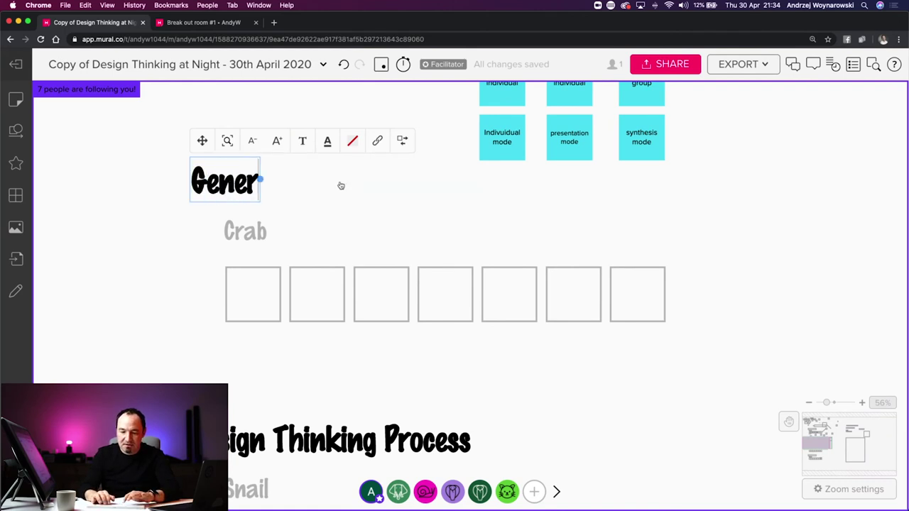
{"action": "type", "text": "ate 7 ideas"}
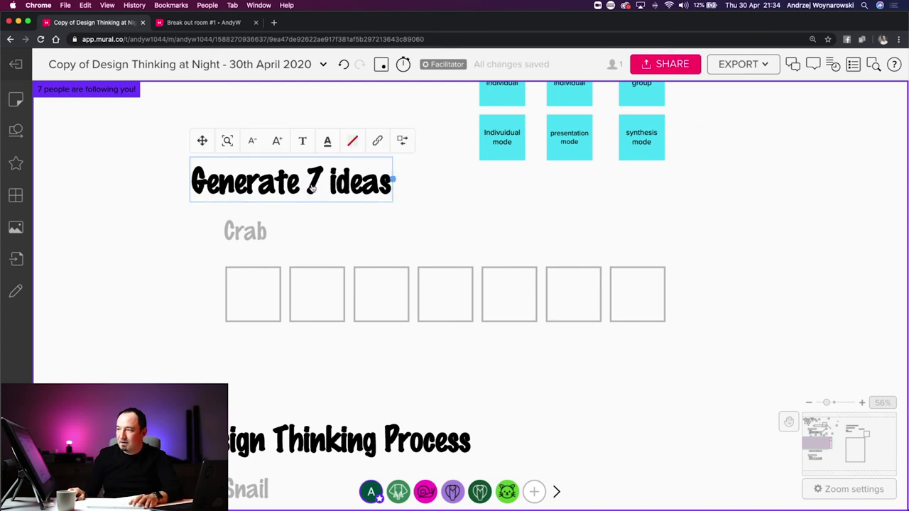
Copy the "Generate 7 ideas" title text and use it to replace the Snail row's title.
{"action": "key", "text": "super+a"}
{"action": "key", "text": "super+c"}
{"action": "double_click", "coordinate": [313, 445]}
{"action": "key", "text": "super+v"}
{"action": "left_click", "coordinate": [180, 378]}
Replace the "Crab" and "Snail" row labels with the first names of two different participants.
{"action": "scroll", "coordinate": [254, 154], "scroll_direction": "down", "scroll_amount": 1}
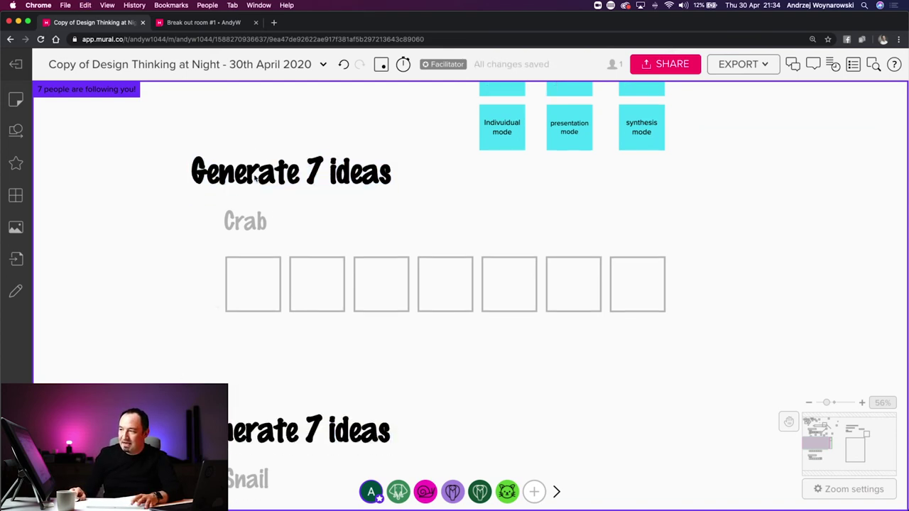
{"action": "double_click", "coordinate": [246, 223]}
{"action": "type", "text": "Steve"}
{"action": "key", "text": "Escape"}
{"action": "left_click", "coordinate": [248, 481]}
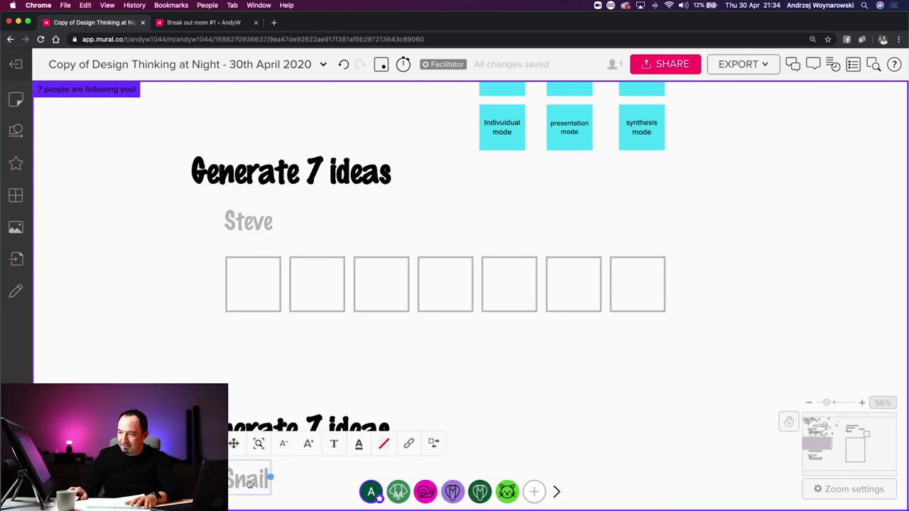
{"action": "double_click", "coordinate": [248, 481]}
{"action": "type", "text": "Merry"}
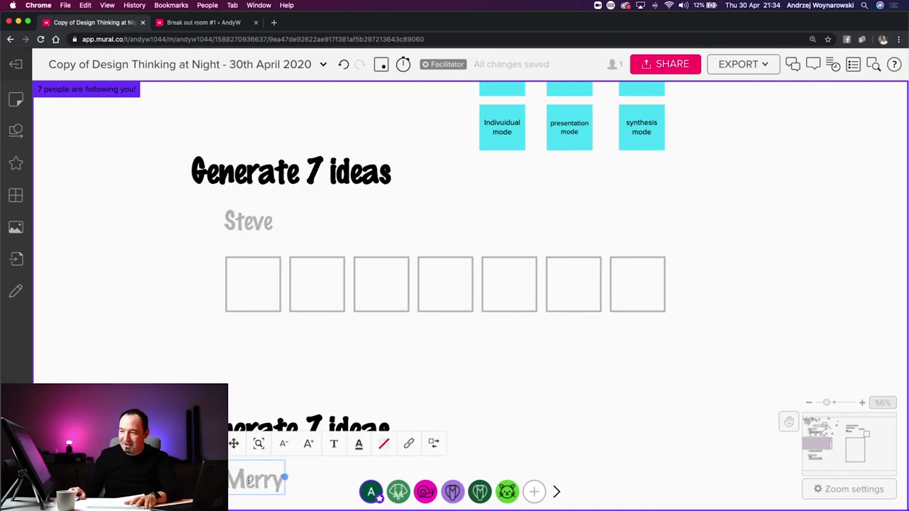
{"action": "key", "text": "Escape"}
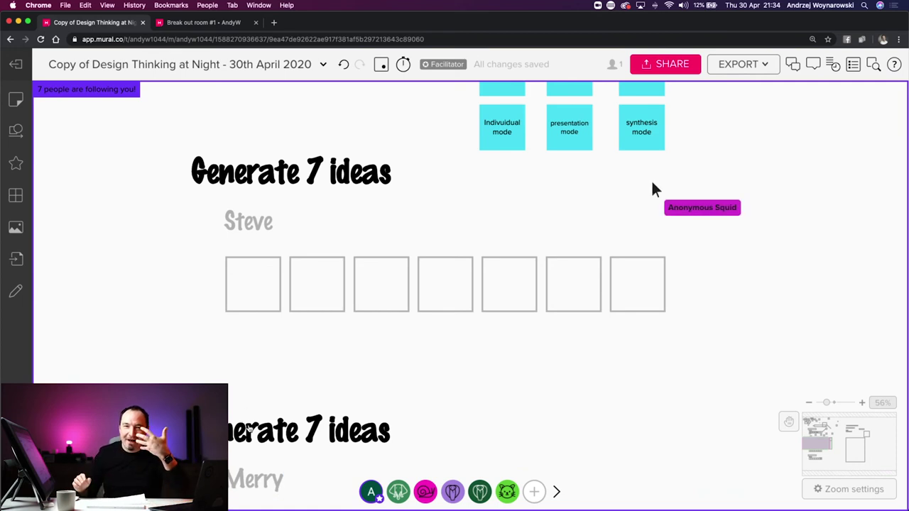
Shift both "Generate 7 ideas" titles so they line up with the start of the name labels beneath them.
{"action": "left_click_drag", "start_coordinate": [252, 428], "coordinate": [287, 428]}
{"action": "left_click_drag", "start_coordinate": [309, 173], "coordinate": [328, 178]}
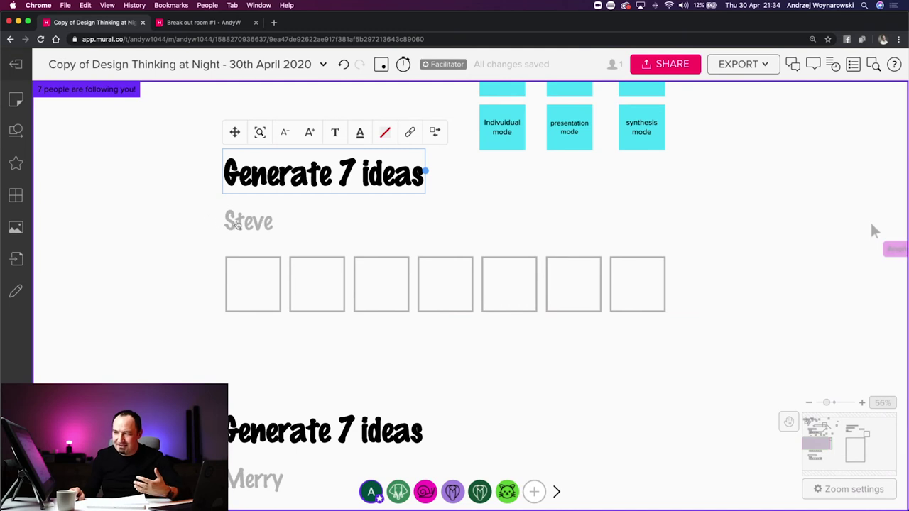
{"action": "scroll", "coordinate": [667, 298], "scroll_direction": "down", "scroll_amount": 1}
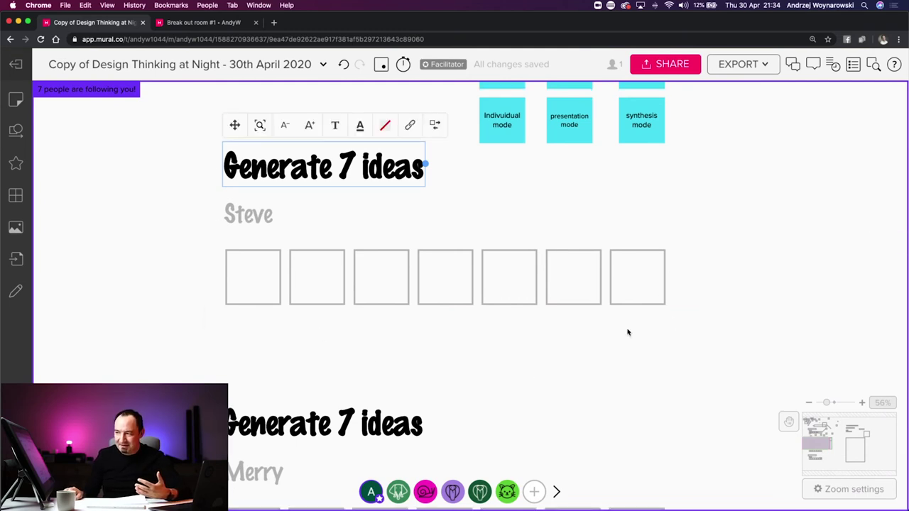
{"action": "scroll", "coordinate": [424, 308], "scroll_direction": "down", "scroll_amount": 3}
{"action": "scroll", "coordinate": [518, 378], "scroll_direction": "down", "scroll_amount": 4}
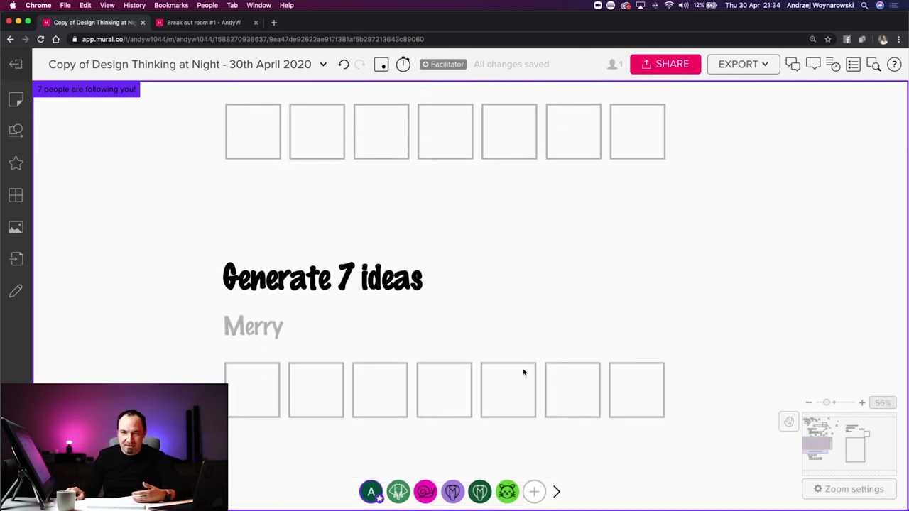
{"action": "scroll", "coordinate": [296, 327], "scroll_direction": "up", "scroll_amount": 4}
{"action": "scroll", "coordinate": [294, 330], "scroll_direction": "up", "scroll_amount": 1}
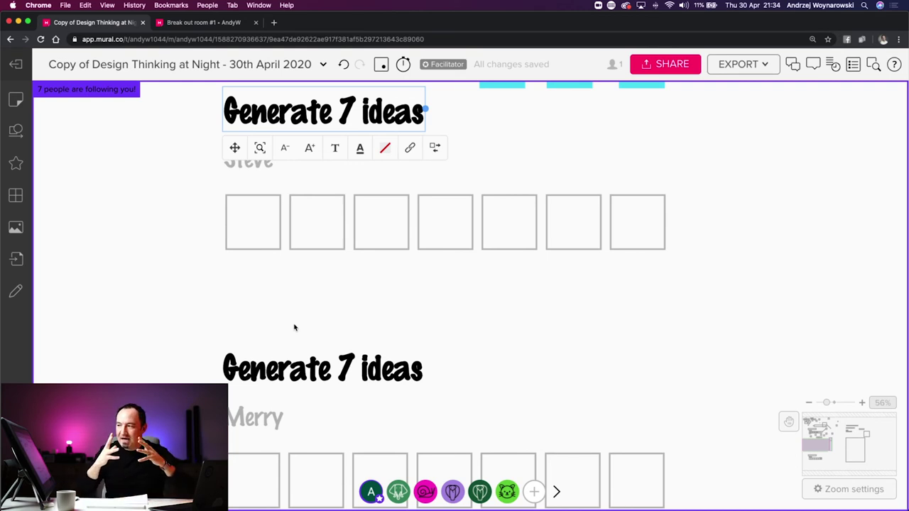
{"action": "scroll", "coordinate": [305, 341], "scroll_direction": "up", "scroll_amount": 1}
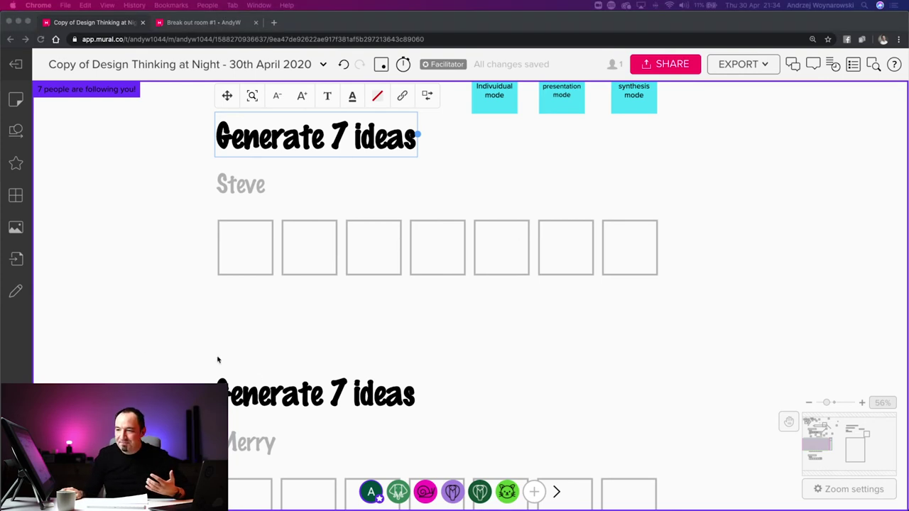
{"action": "left_click", "coordinate": [596, 432]}
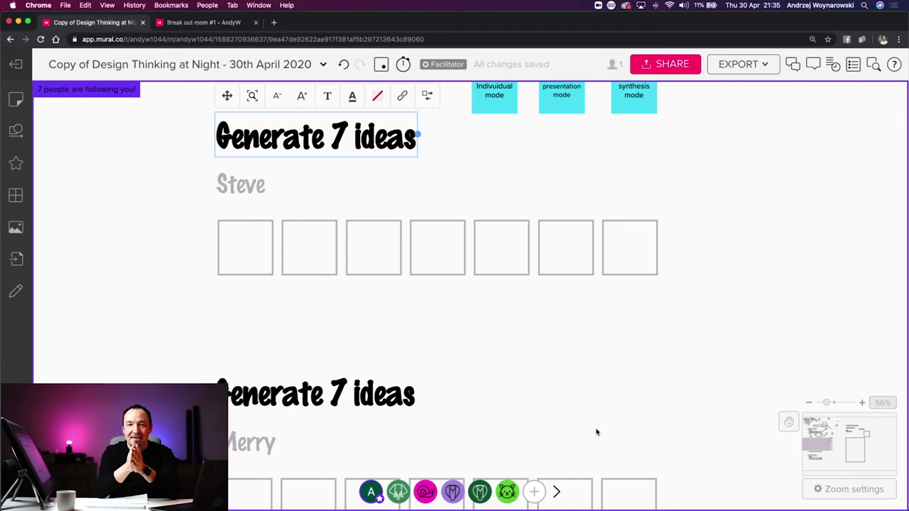
Add one blank turquoise sticky note to each of the seven boxes in the first "Generate 7 ideas" row.
{"action": "double_click", "coordinate": [253, 250]}
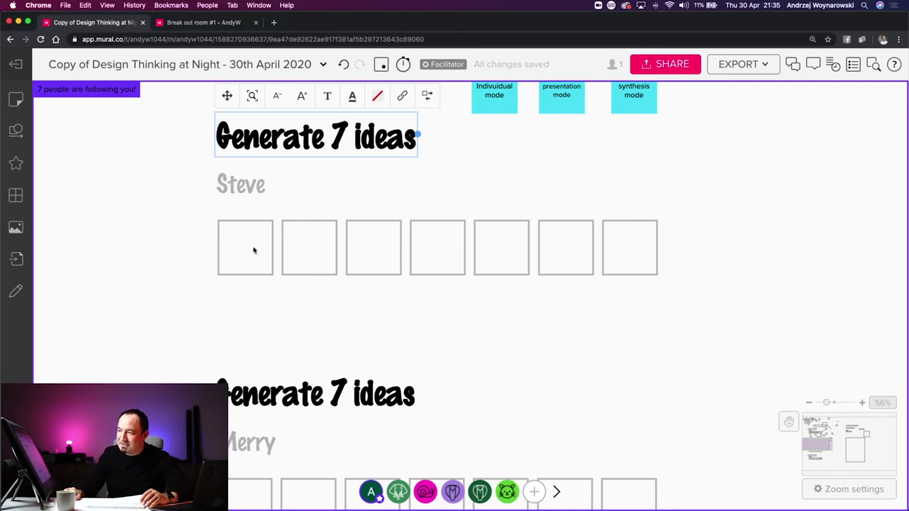
{"action": "double_click", "coordinate": [316, 249]}
{"action": "double_click", "coordinate": [381, 247]}
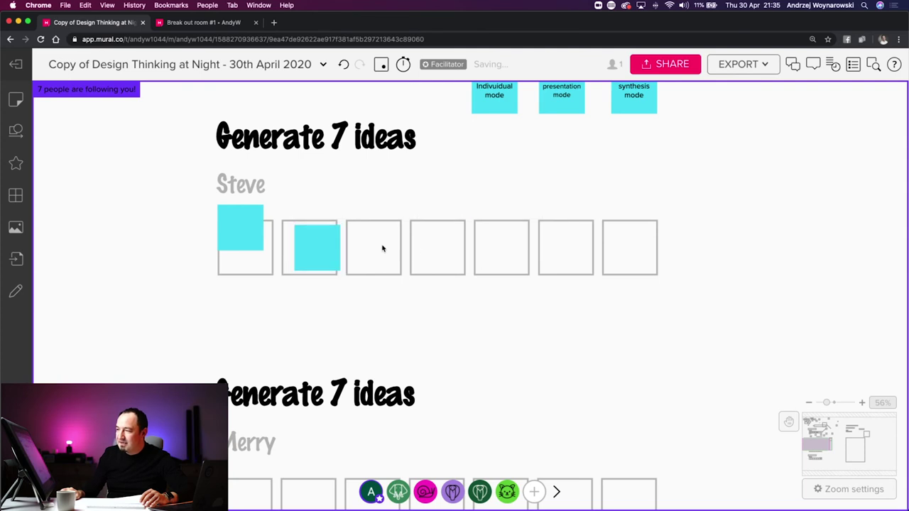
{"action": "double_click", "coordinate": [440, 250]}
{"action": "double_click", "coordinate": [507, 248]}
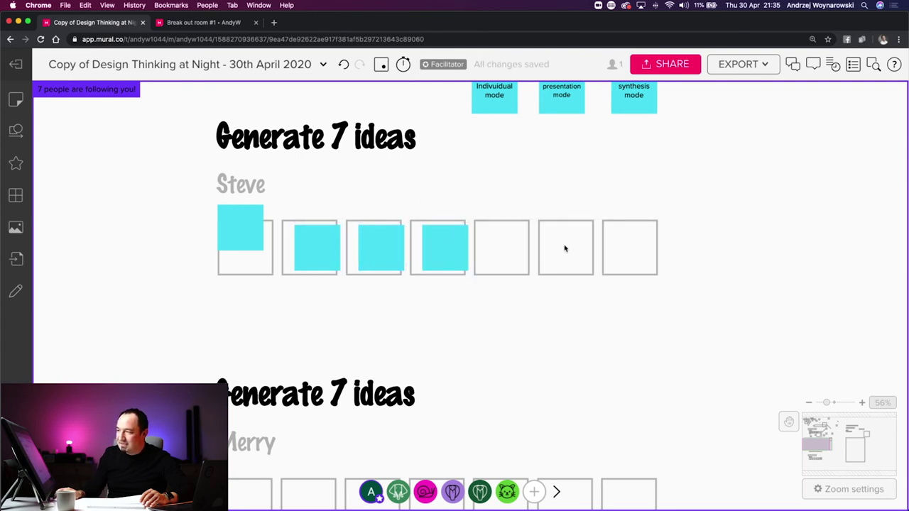
{"action": "double_click", "coordinate": [567, 248]}
{"action": "double_click", "coordinate": [618, 261]}
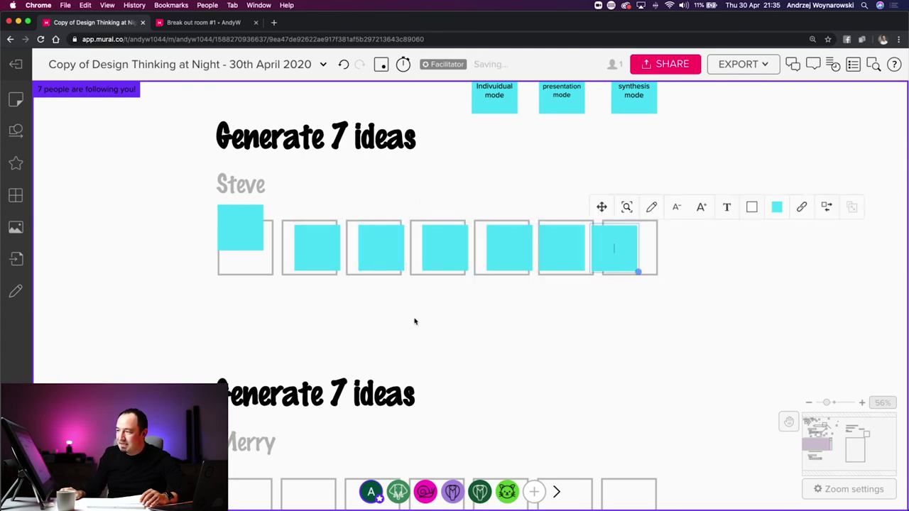
Add a blank sticky note to the first box of the second "Generate 7 ideas" row and color it light pink.
{"action": "scroll", "coordinate": [414, 322], "scroll_direction": "down", "scroll_amount": 1}
{"action": "scroll", "coordinate": [414, 322], "scroll_direction": "down", "scroll_amount": 3}
{"action": "left_click", "coordinate": [246, 398]}
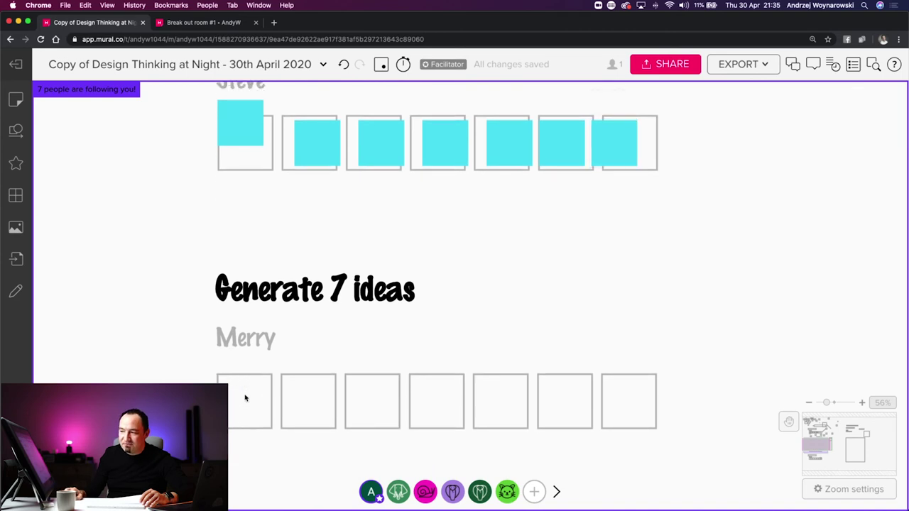
{"action": "double_click", "coordinate": [244, 381]}
{"action": "left_click", "coordinate": [248, 390]}
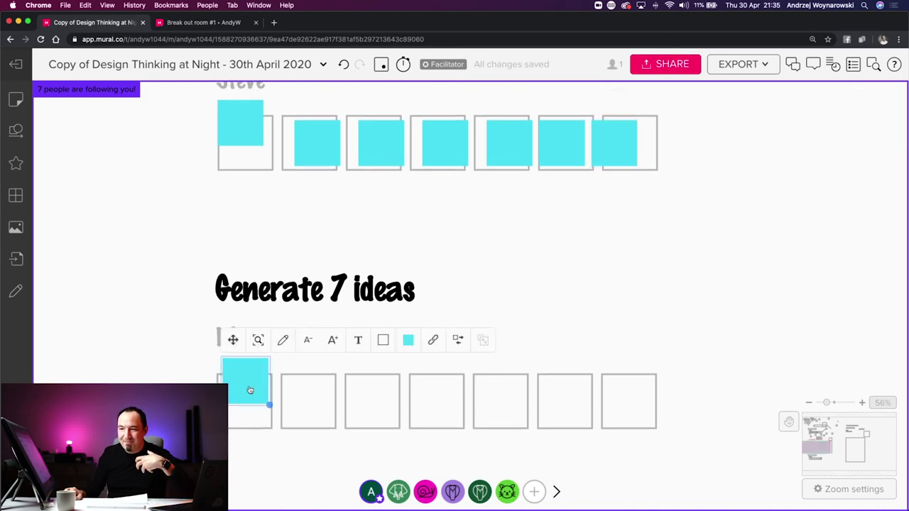
{"action": "left_click", "coordinate": [408, 340]}
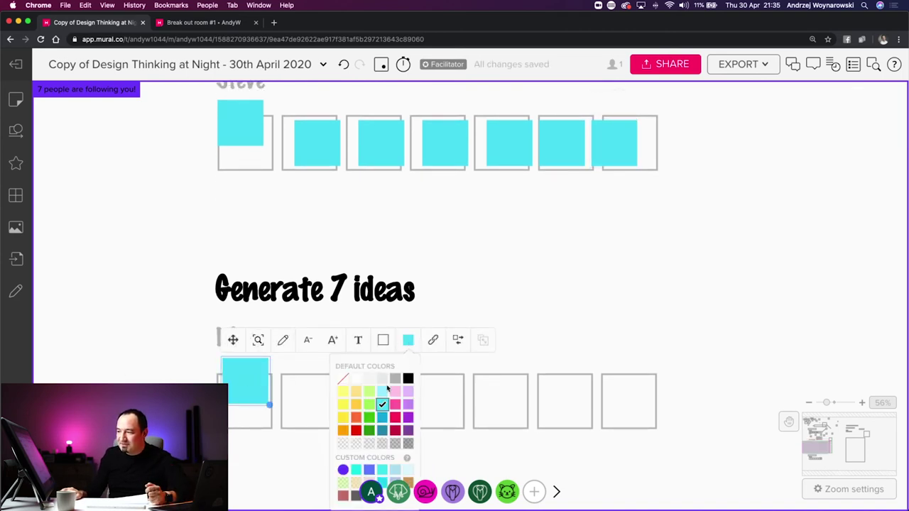
{"action": "left_click", "coordinate": [395, 392]}
Add blank light pink sticky notes to the second and third boxes of the second "Generate 7 ideas" row.
{"action": "double_click", "coordinate": [298, 390]}
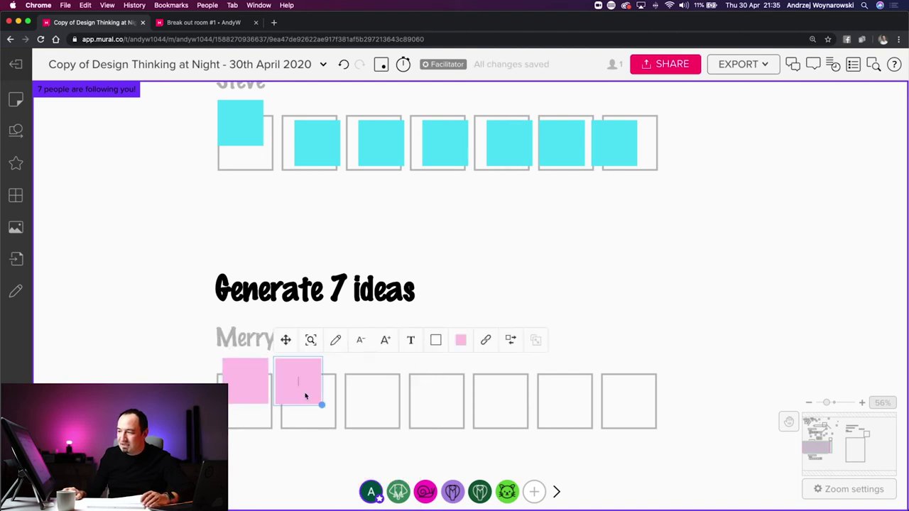
{"action": "double_click", "coordinate": [363, 392]}
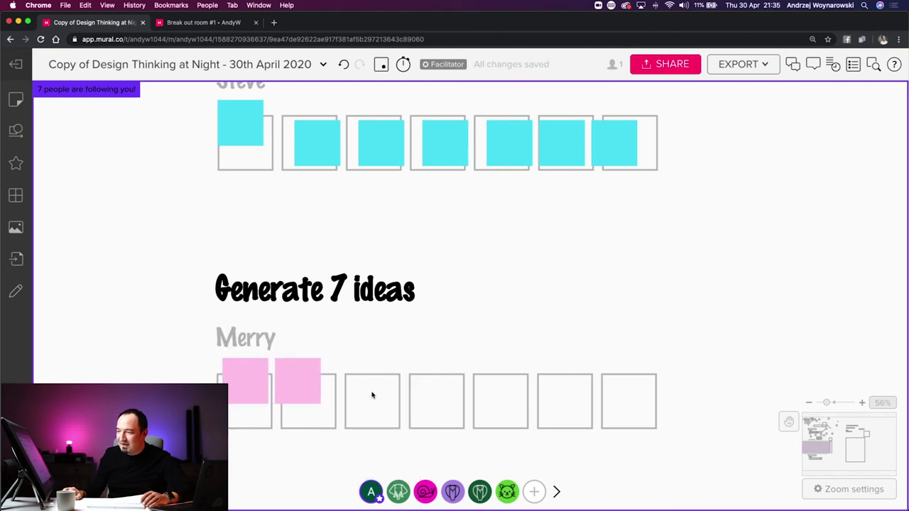
{"action": "left_click", "coordinate": [446, 395]}
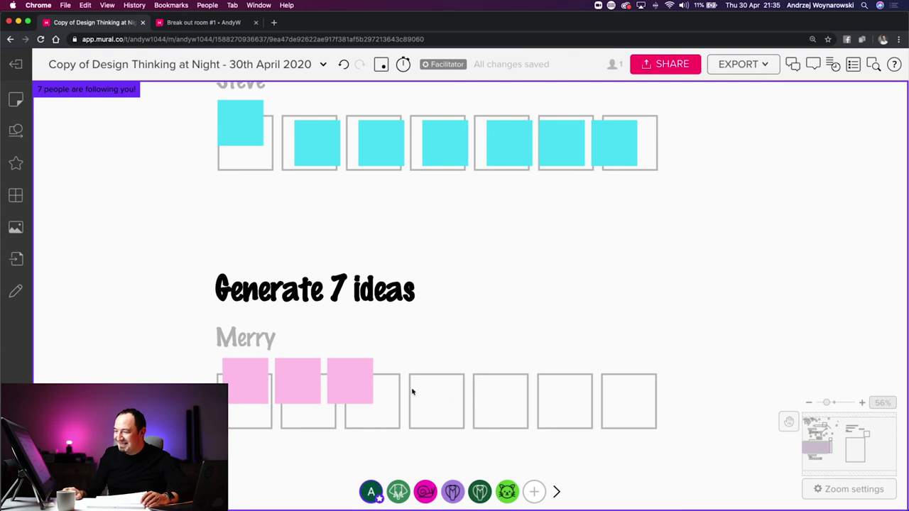
Add blank light pink sticky notes to the fourth through seventh boxes of the second "Generate 7 ideas" row.
{"action": "double_click", "coordinate": [440, 394]}
{"action": "left_click", "coordinate": [503, 395]}
{"action": "double_click", "coordinate": [553, 396]}
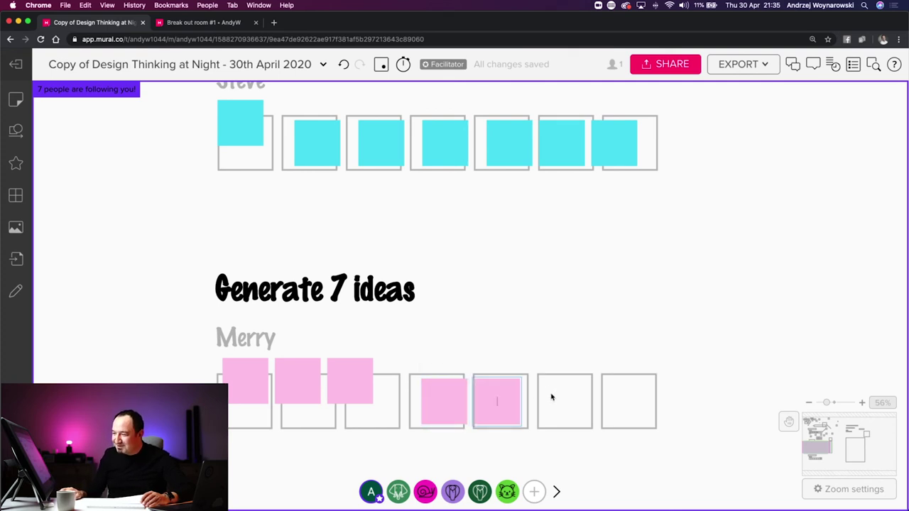
{"action": "double_click", "coordinate": [629, 397]}
{"action": "left_click", "coordinate": [624, 387]}
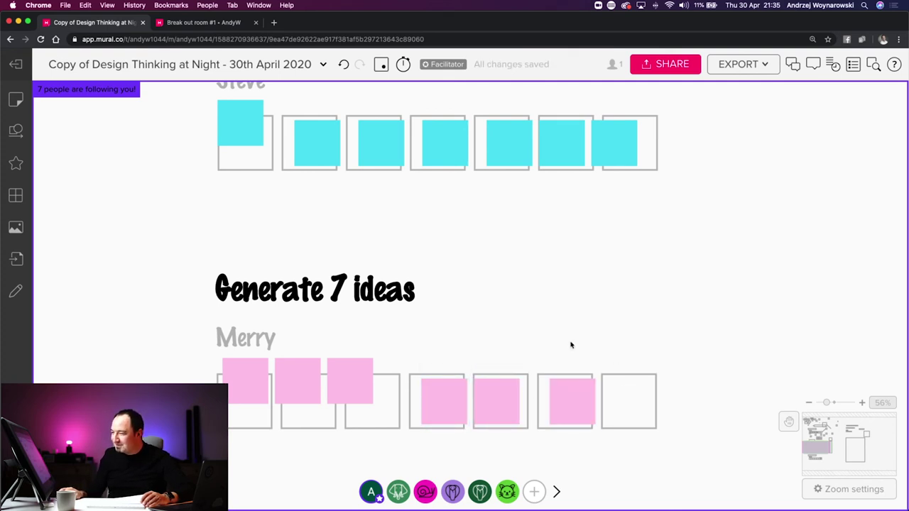
{"action": "double_click", "coordinate": [627, 399]}
{"action": "left_click", "coordinate": [511, 339]}
Recolor all seven light pink sticky notes in the second "Generate 7 ideas" row to black.
{"action": "left_click", "coordinate": [243, 371]}
{"action": "left_click", "coordinate": [290, 377], "text": "shift"}
{"action": "left_click", "coordinate": [346, 380], "text": "shift"}
{"action": "left_click", "coordinate": [461, 395], "text": "shift"}
{"action": "left_click", "coordinate": [487, 396], "text": "shift"}
{"action": "left_click", "coordinate": [567, 400], "text": "shift"}
{"action": "left_click", "coordinate": [620, 401], "text": "shift"}
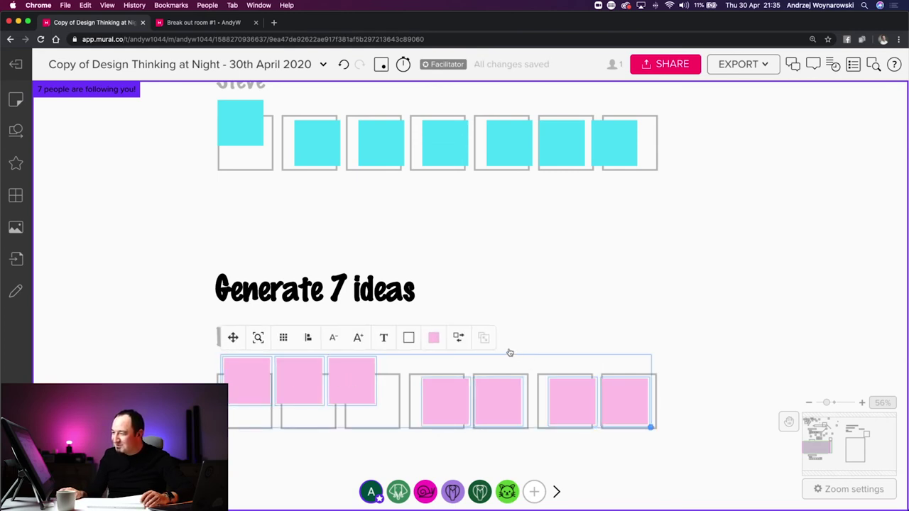
{"action": "left_click", "coordinate": [433, 337]}
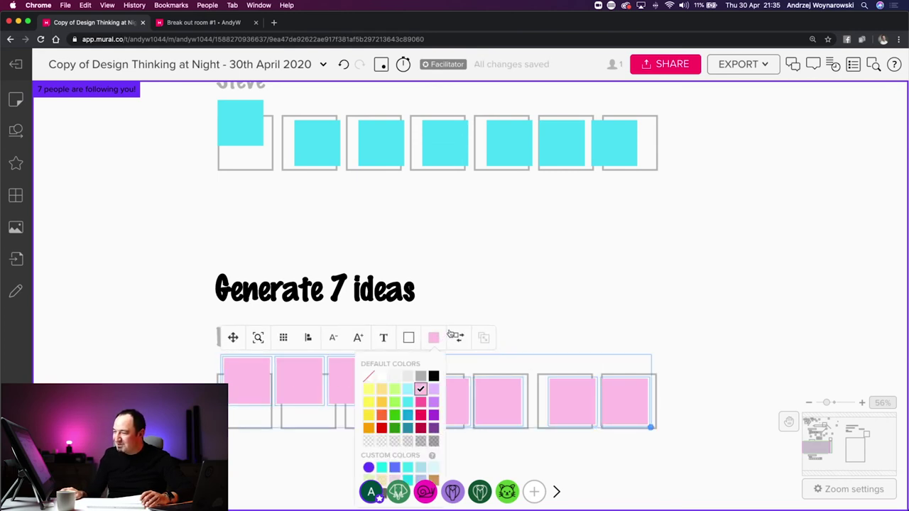
{"action": "left_click", "coordinate": [433, 375]}
{"action": "left_click", "coordinate": [529, 320]}
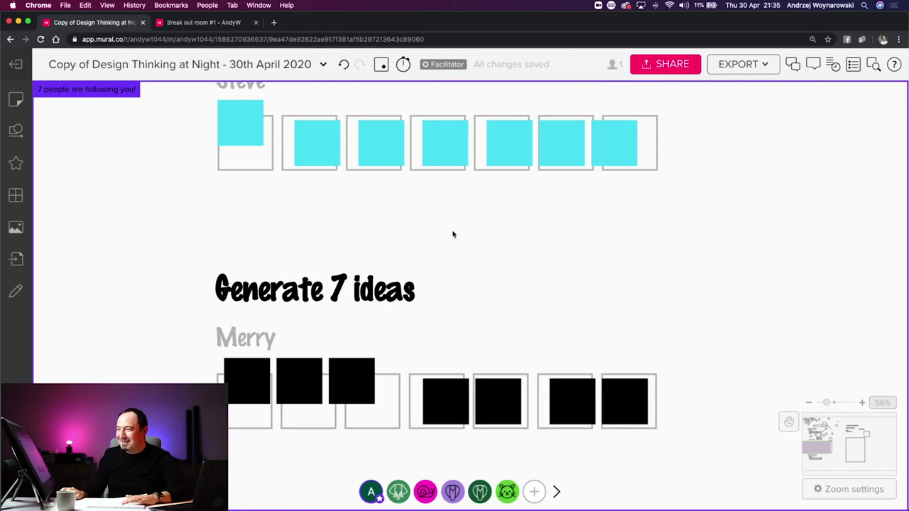
Move the first turquoise sticky note down so it sits inside the first box of the first "Generate 7 ideas" row.
{"action": "left_click_drag", "start_coordinate": [430, 239], "coordinate": [414, 256]}
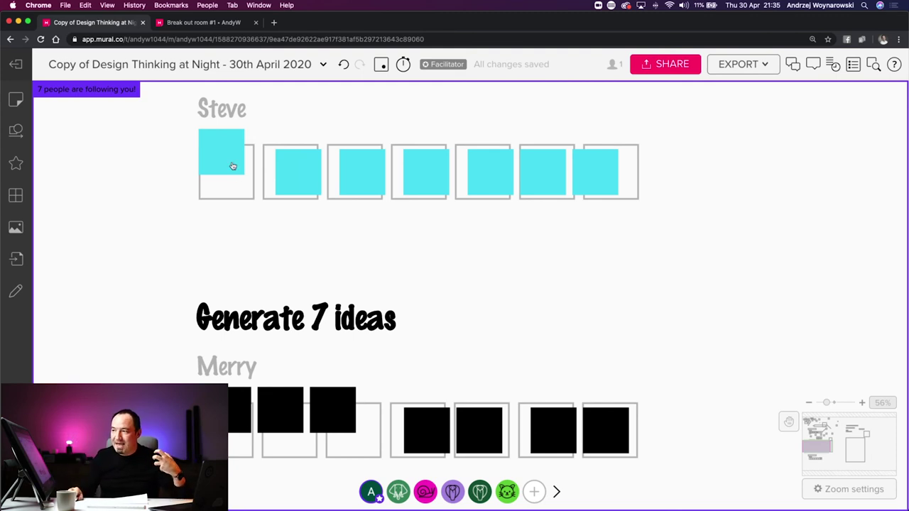
{"action": "left_click_drag", "start_coordinate": [235, 168], "coordinate": [240, 189]}
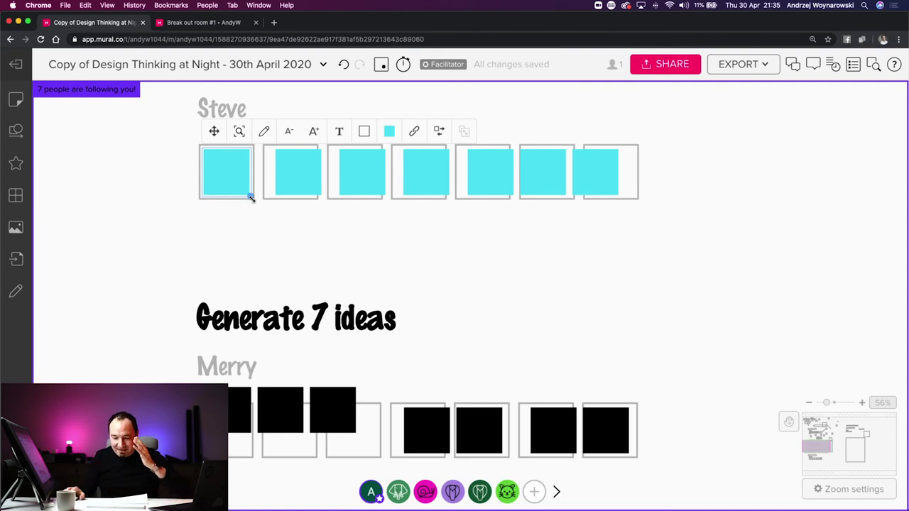
Review the individual, presentation and synthesis mode notes together with the sticky notes in both "Generate 7 ideas" rows.
{"action": "scroll", "coordinate": [269, 214], "scroll_direction": "up", "scroll_amount": 10}
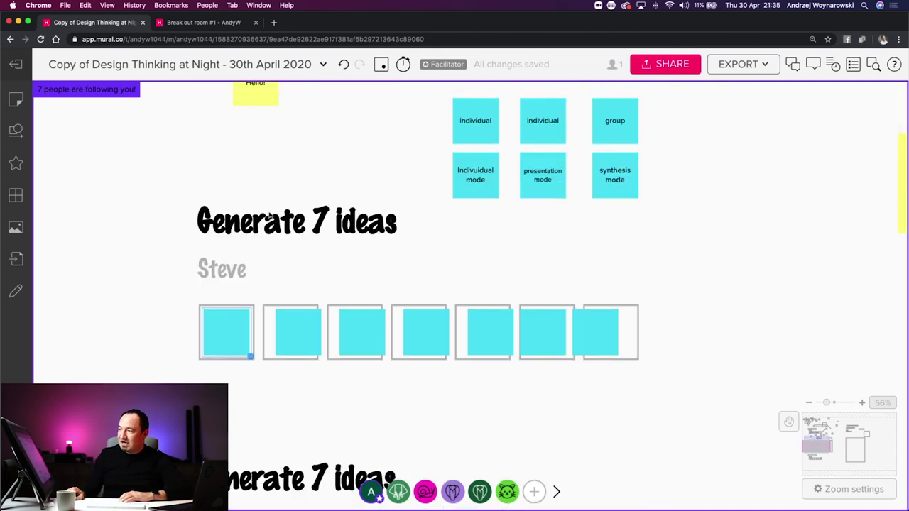
{"action": "left_click_drag", "start_coordinate": [419, 239], "coordinate": [485, 317]}
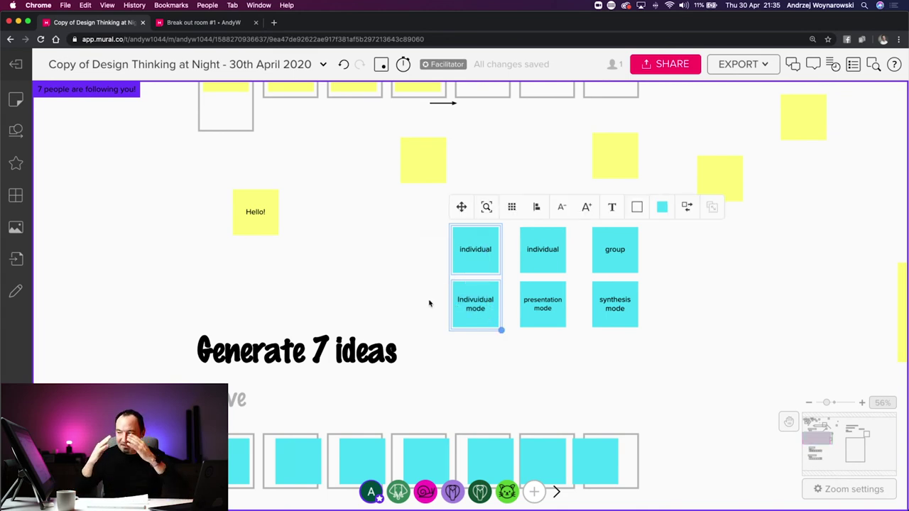
{"action": "left_click_drag", "start_coordinate": [570, 346], "coordinate": [548, 257]}
{"action": "left_click_drag", "start_coordinate": [419, 298], "coordinate": [415, 155]}
{"action": "left_click_drag", "start_coordinate": [308, 360], "coordinate": [292, 330]}
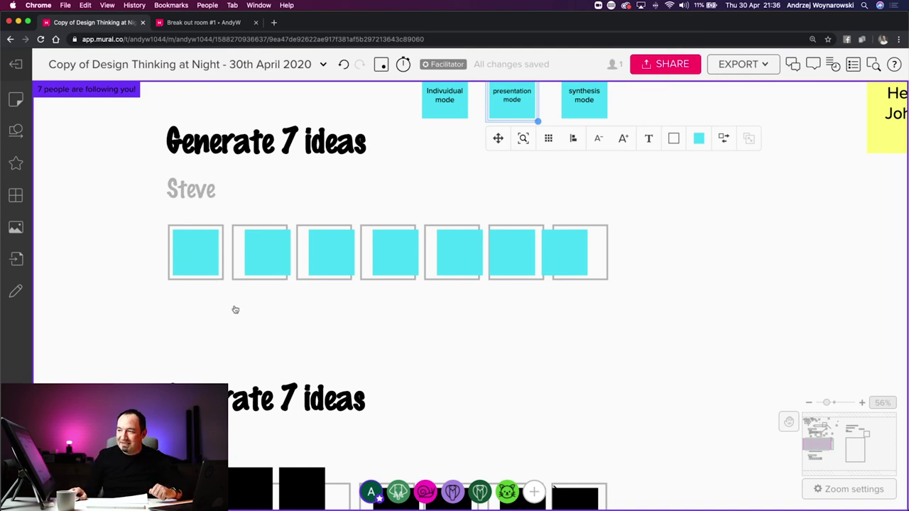
{"action": "left_click", "coordinate": [211, 271]}
{"action": "left_click", "coordinate": [316, 258]}
{"action": "left_click", "coordinate": [395, 263]}
{"action": "scroll", "coordinate": [361, 349], "scroll_direction": "down", "scroll_amount": 3}
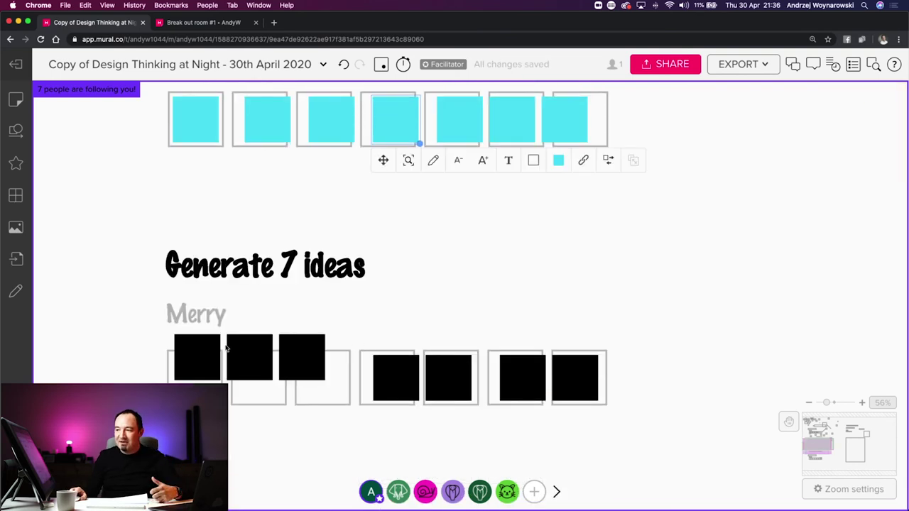
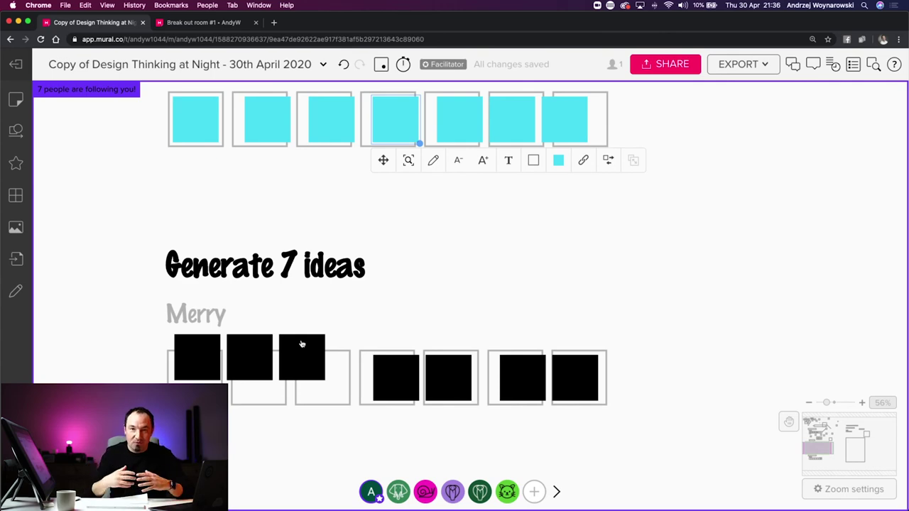
Recolor the top three working-mode notes, "individual", "individual" and "group", to light pink.
{"action": "scroll", "coordinate": [308, 320], "scroll_direction": "up", "scroll_amount": 5}
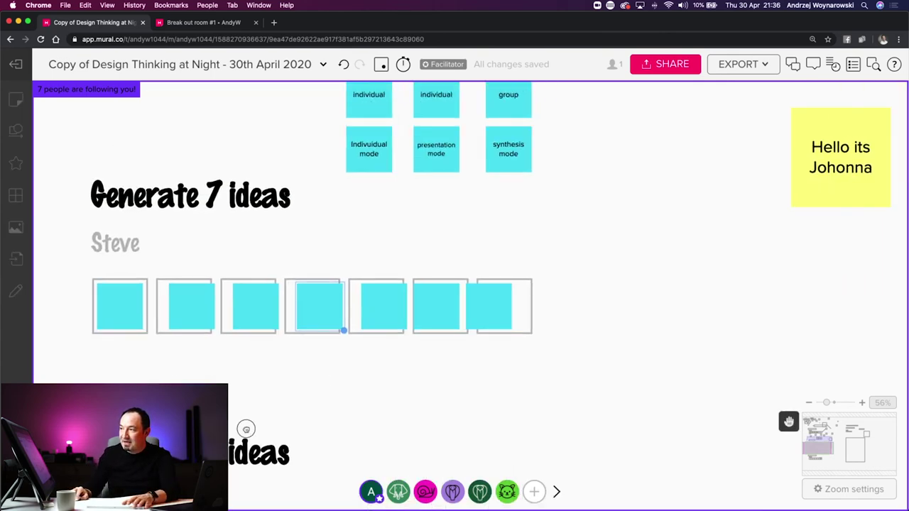
{"action": "scroll", "coordinate": [367, 222], "scroll_direction": "up", "scroll_amount": 5}
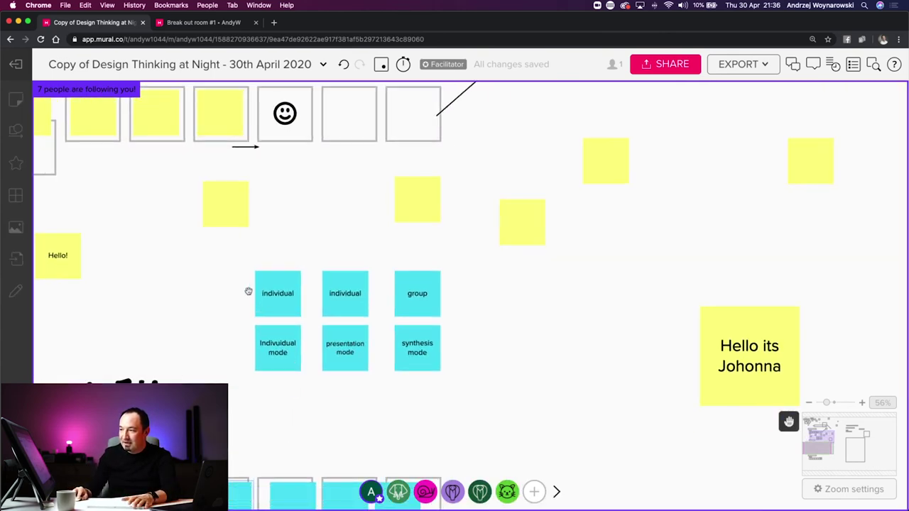
{"action": "left_click_drag", "start_coordinate": [423, 305], "coordinate": [426, 306]}
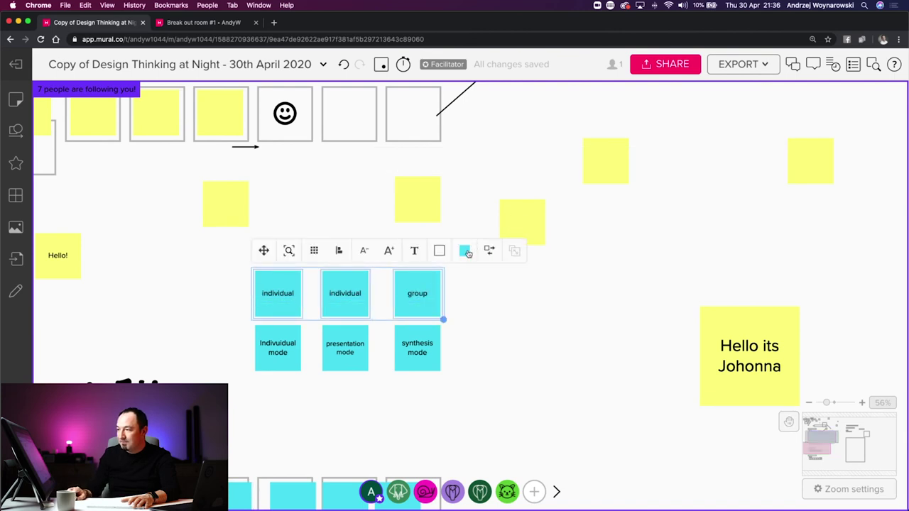
{"action": "left_click", "coordinate": [463, 250]}
{"action": "left_click", "coordinate": [463, 303]}
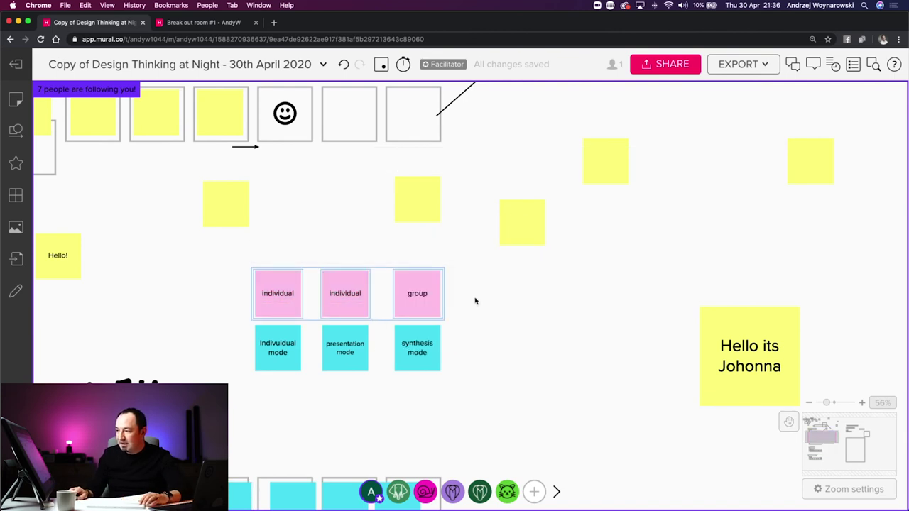
Duplicate the three light pink notes into a row below the turquoise mode notes and color the copies light green.
{"action": "left_click", "coordinate": [276, 287], "text": "shift"}
{"action": "key", "text": "super+c"}
{"action": "key", "text": "super+v"}
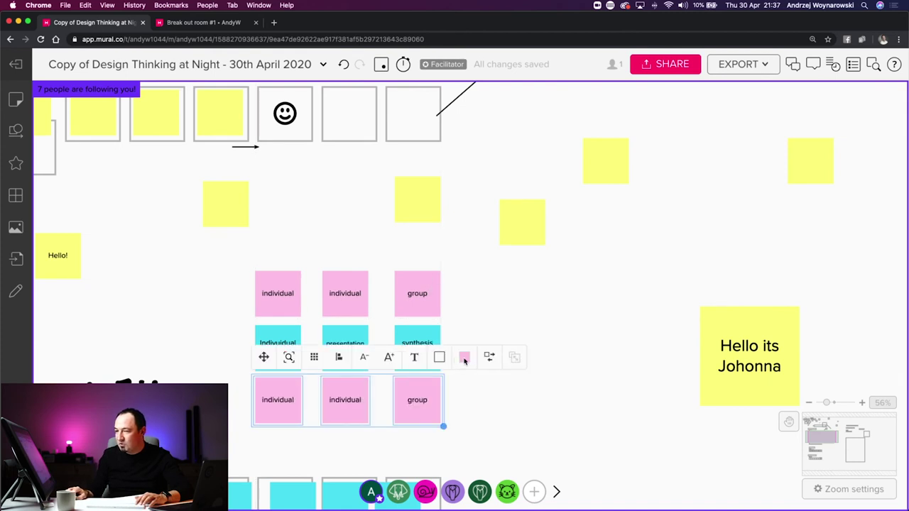
{"action": "left_click", "coordinate": [464, 359]}
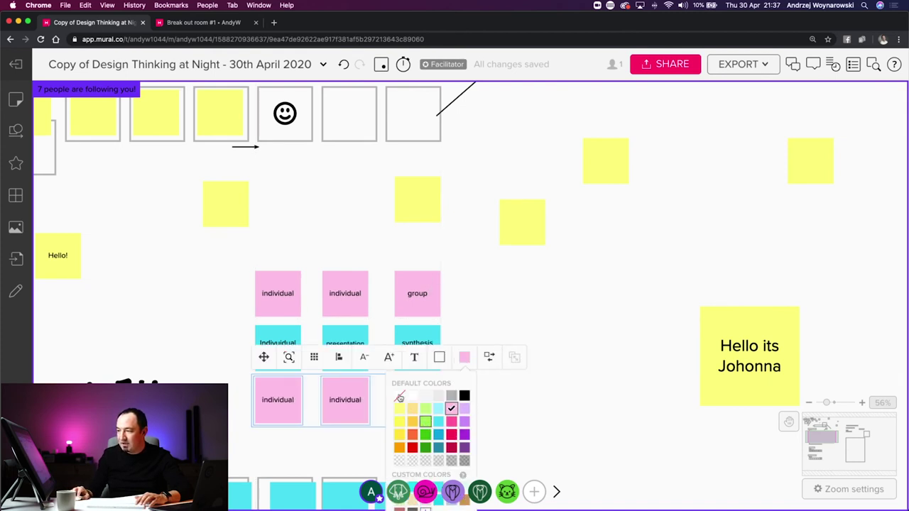
{"action": "left_click", "coordinate": [424, 422]}
Change the text of the first green note to "3min" and the second to "3X5 = 15 min".
{"action": "double_click", "coordinate": [283, 402]}
{"action": "type", "text": "3min"}
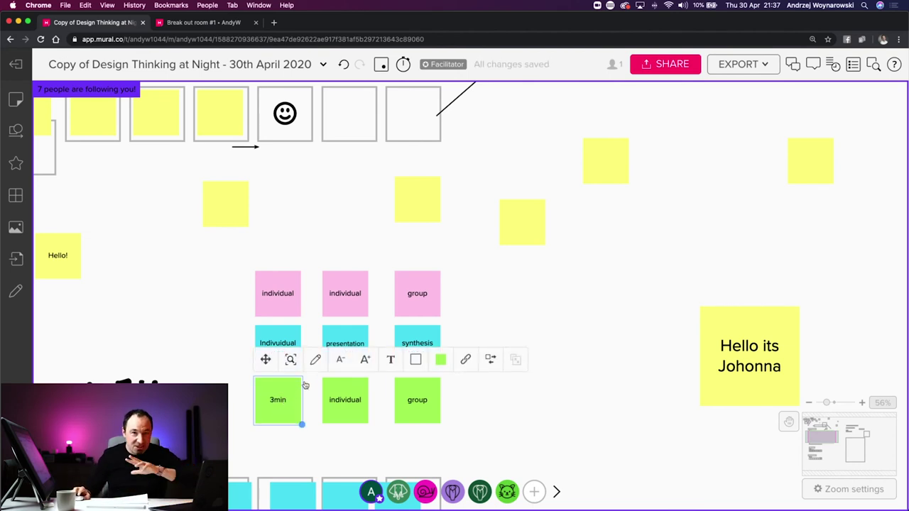
{"action": "double_click", "coordinate": [342, 401]}
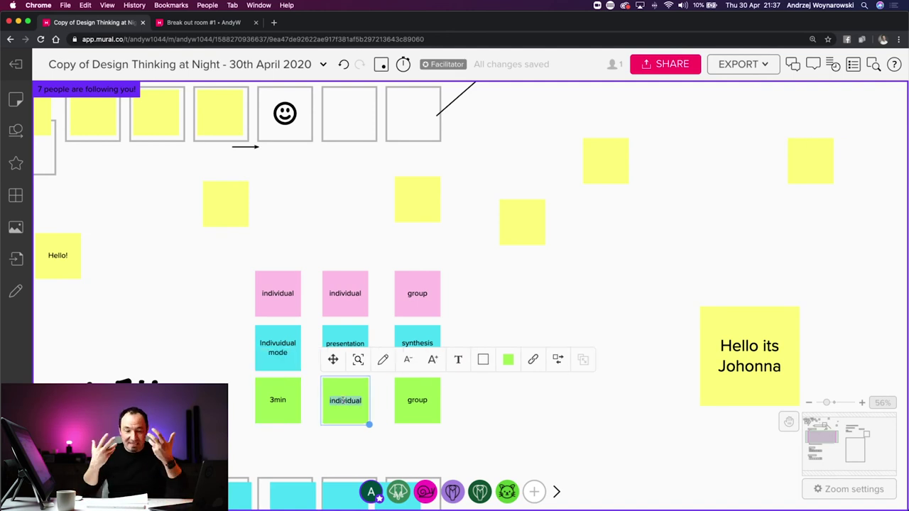
{"action": "type", "text": "3x5 = "}
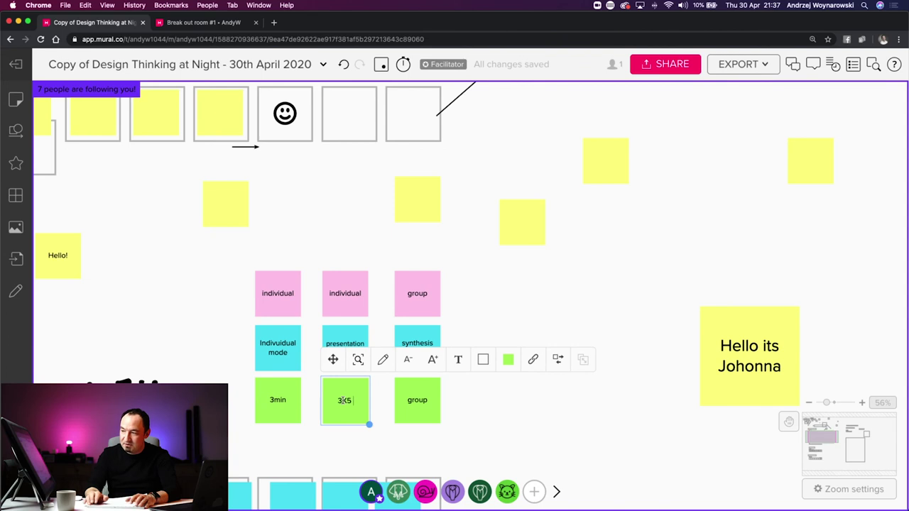
{"action": "type", "text": "15 milion"}
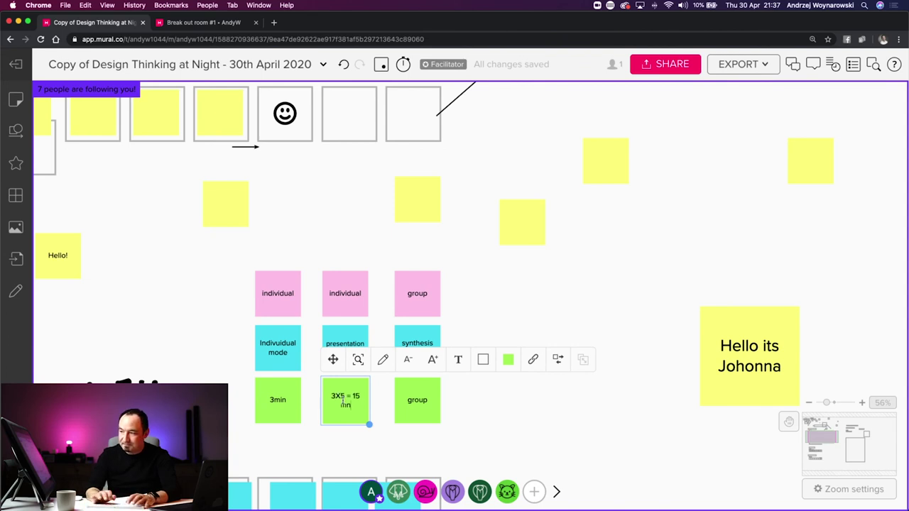
{"action": "key", "text": "BackSpace"}
{"action": "key", "text": "BackSpace"}
{"action": "key", "text": "BackSpace"}
{"action": "key", "text": "BackSpace"}
{"action": "type", "text": "n"}
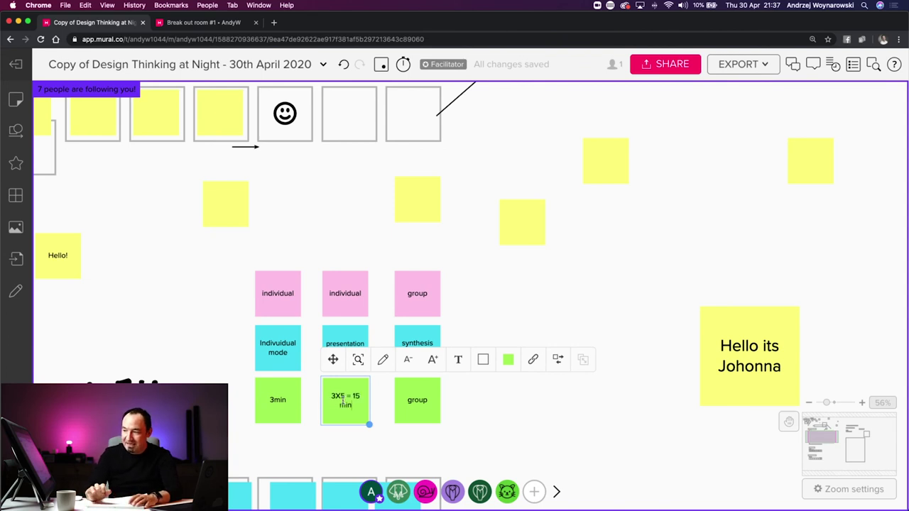
{"action": "left_click", "coordinate": [514, 387]}
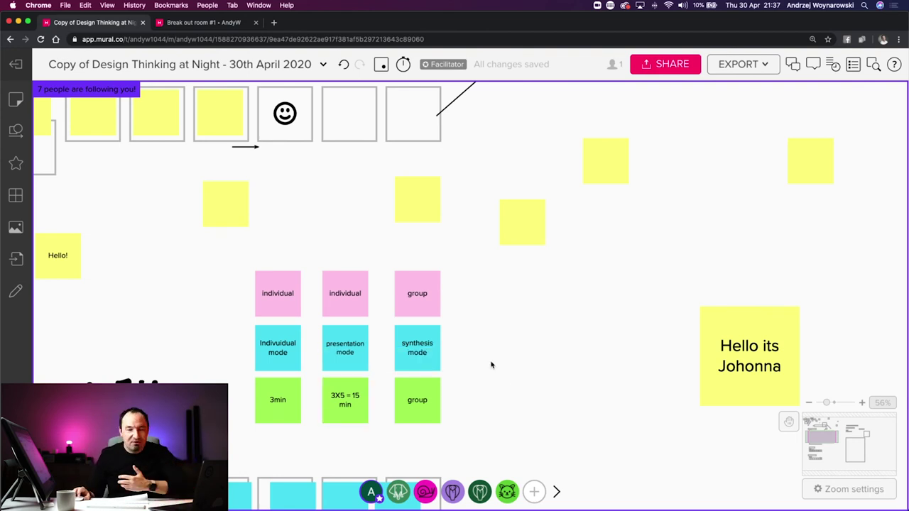
Add a square shape just after the last box of the first "Generate 7 ideas" row and enlarge it to about three boxes wide.
{"action": "scroll", "coordinate": [490, 365], "scroll_direction": "down", "scroll_amount": 5}
{"action": "scroll", "coordinate": [489, 359], "scroll_direction": "left", "scroll_amount": 3}
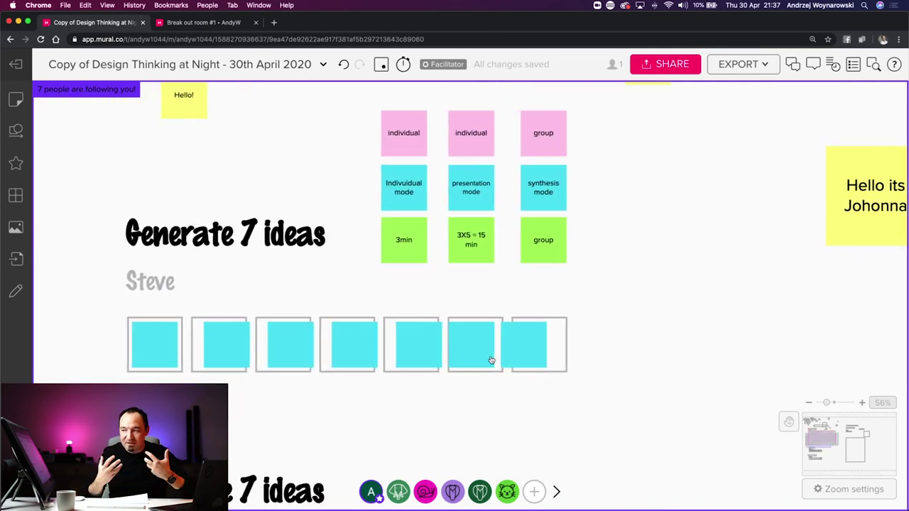
{"action": "scroll", "coordinate": [491, 357], "scroll_direction": "down", "scroll_amount": 3}
{"action": "scroll", "coordinate": [497, 347], "scroll_direction": "down", "scroll_amount": 1}
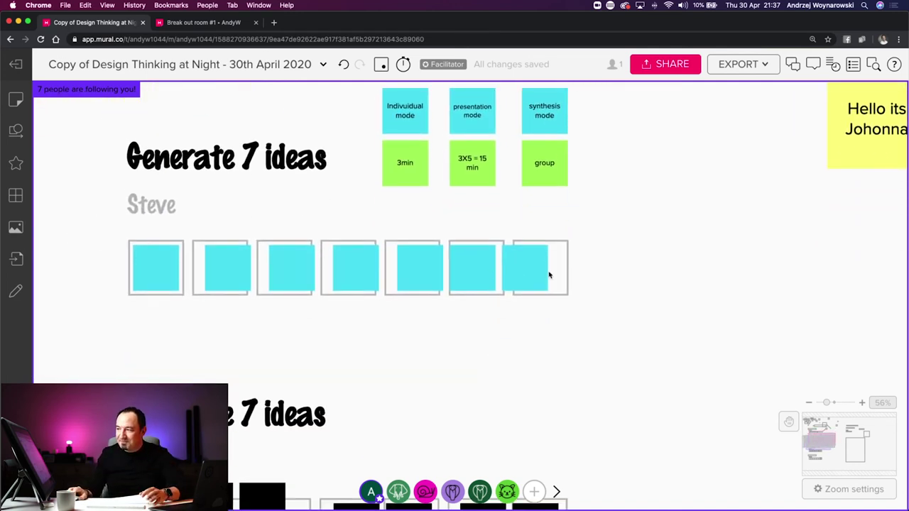
{"action": "left_click", "coordinate": [16, 101]}
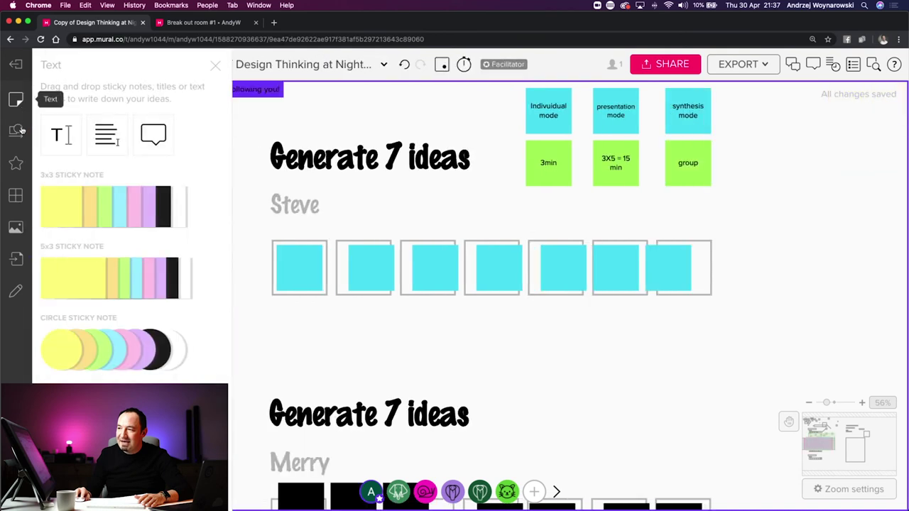
{"action": "left_click", "coordinate": [16, 131]}
{"action": "left_click_drag", "start_coordinate": [119, 205], "coordinate": [784, 251]}
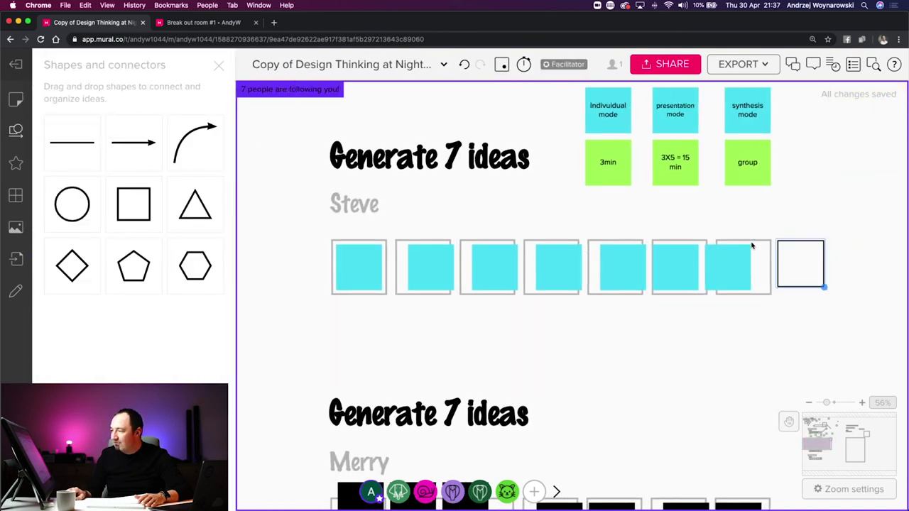
{"action": "scroll", "coordinate": [771, 244], "scroll_direction": "down", "scroll_amount": 5}
{"action": "scroll", "coordinate": [771, 243], "scroll_direction": "right", "scroll_amount": 5}
{"action": "left_click_drag", "start_coordinate": [689, 160], "coordinate": [838, 301]}
{"action": "left_click", "coordinate": [558, 225]}
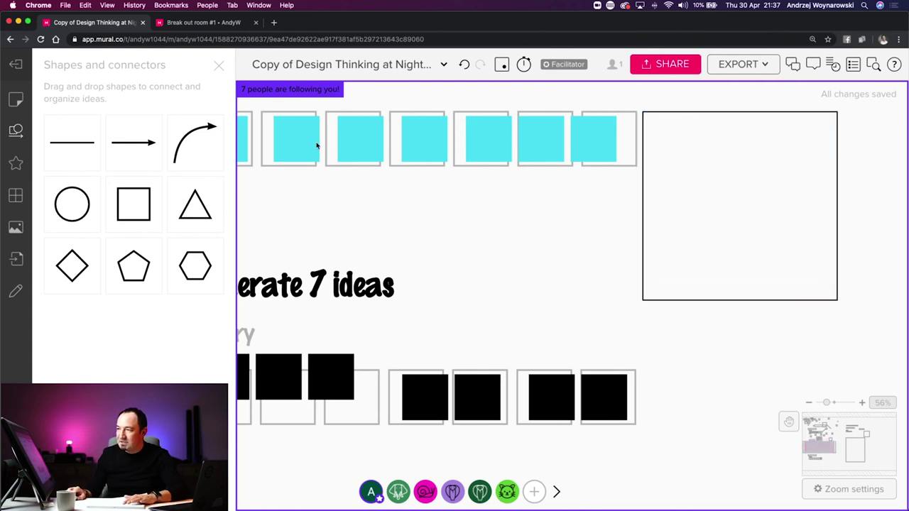
{"action": "left_click", "coordinate": [219, 67]}
Duplicate the first "Generate 7 ideas" title and its name label above the new large square.
{"action": "scroll", "coordinate": [279, 276], "scroll_direction": "up", "scroll_amount": 3}
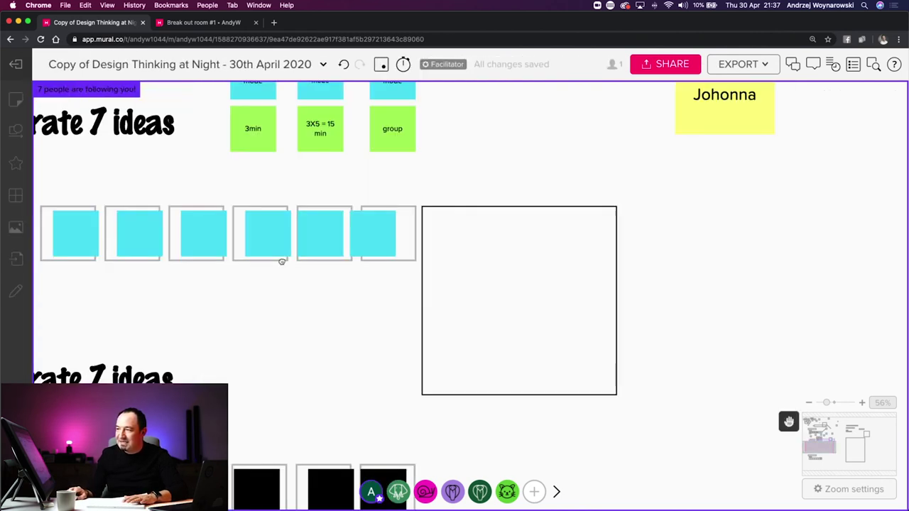
{"action": "scroll", "coordinate": [279, 276], "scroll_direction": "left", "scroll_amount": 1}
{"action": "scroll", "coordinate": [287, 229], "scroll_direction": "up", "scroll_amount": 2}
{"action": "scroll", "coordinate": [287, 229], "scroll_direction": "left", "scroll_amount": 2}
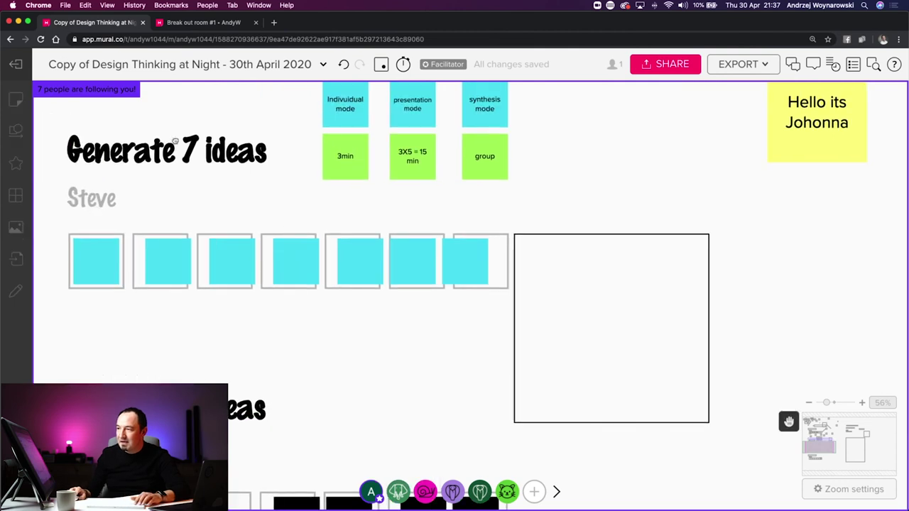
{"action": "left_click", "coordinate": [127, 169]}
{"action": "left_click", "coordinate": [106, 197], "text": "shift"}
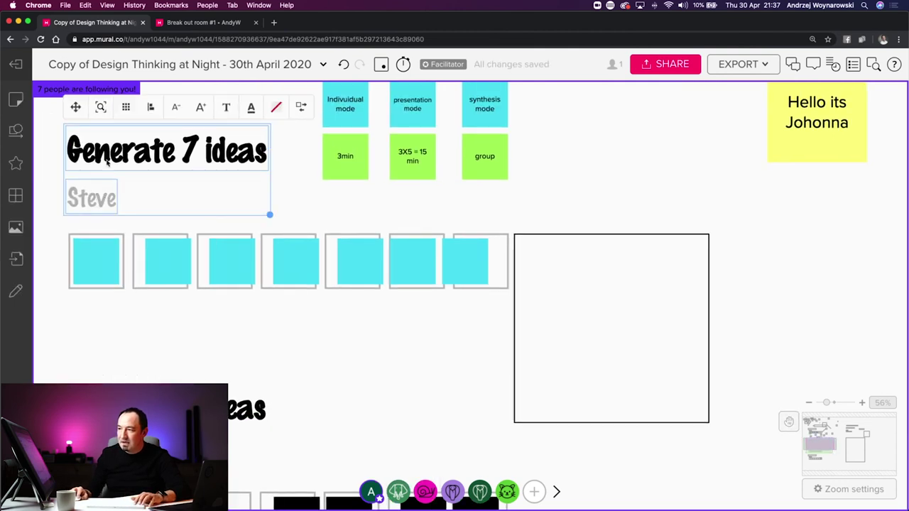
{"action": "key", "text": "super+v"}
{"action": "left_click", "coordinate": [588, 113]}
{"action": "left_click", "coordinate": [582, 161]}
{"action": "double_click", "coordinate": [561, 155]}
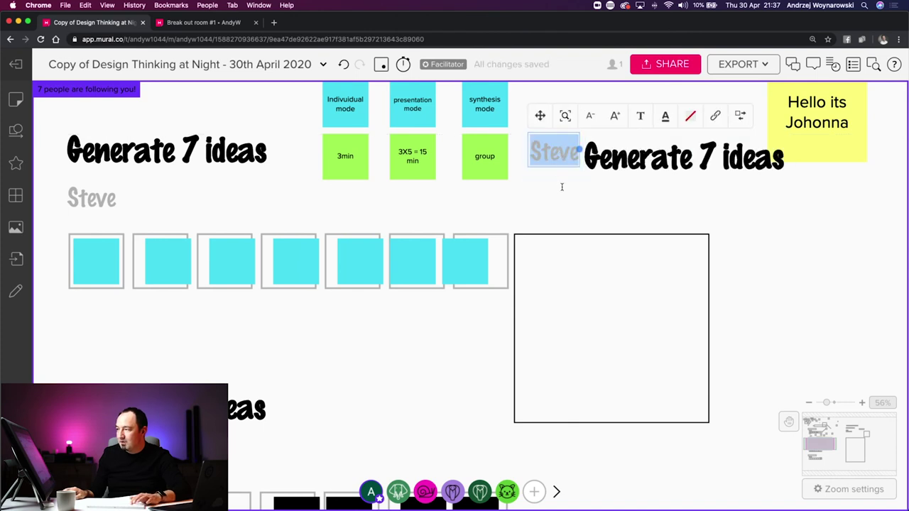
{"action": "key", "text": "Escape"}
{"action": "key", "text": "super+z"}
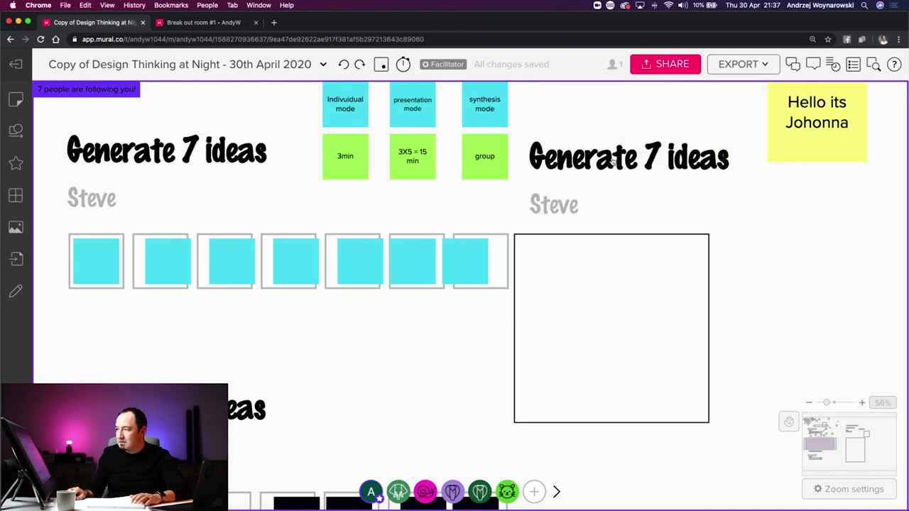
Change the copied title above the large square to "best ideas".
{"action": "double_click", "coordinate": [612, 161]}
{"action": "type", "text": "best"}
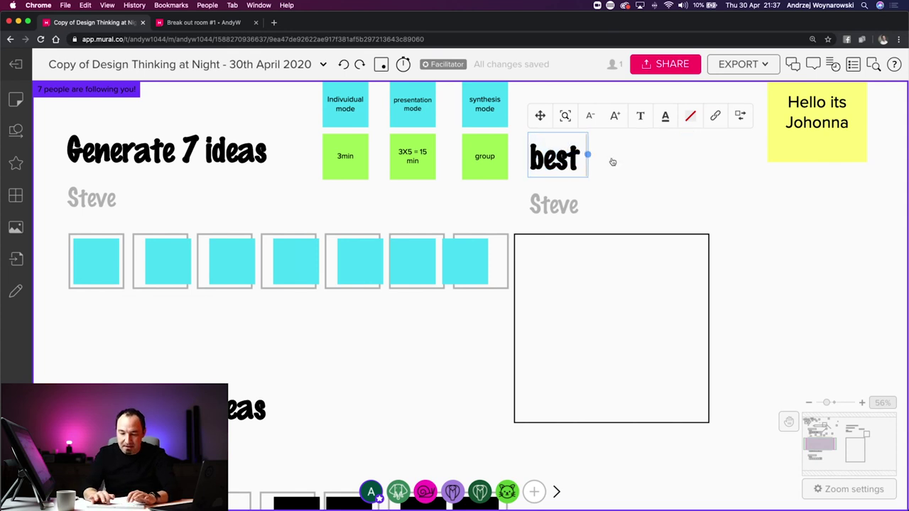
{"action": "type", "text": " ideas"}
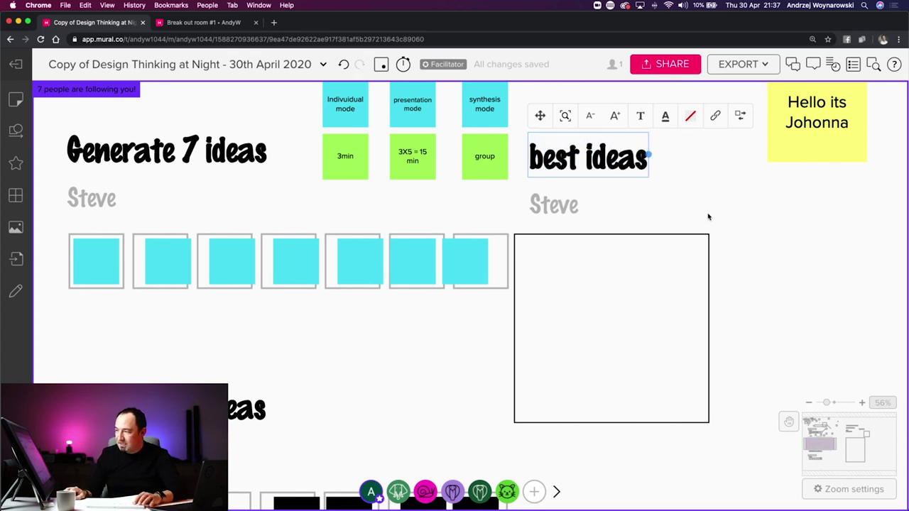
{"action": "left_click_drag", "start_coordinate": [762, 286], "coordinate": [556, 156]}
{"action": "scroll", "coordinate": [568, 166], "scroll_direction": "down", "scroll_amount": 5}
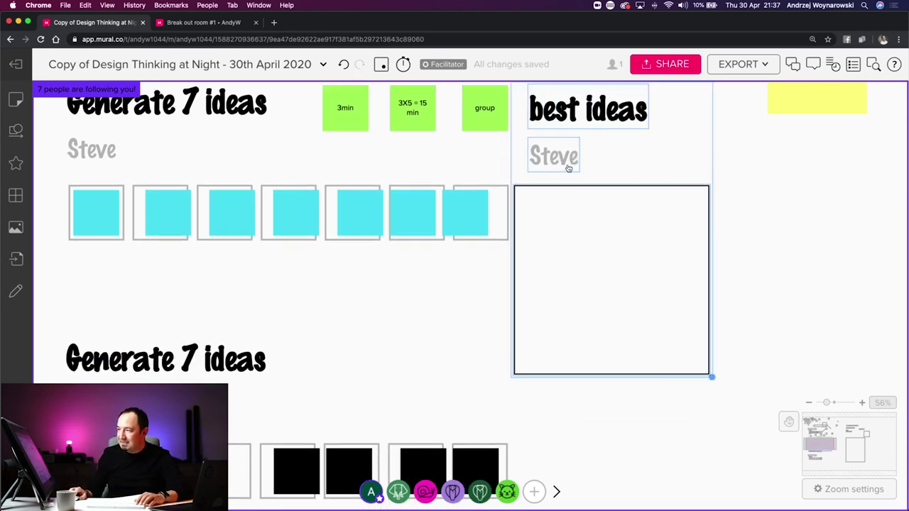
{"action": "key", "text": "super+v"}
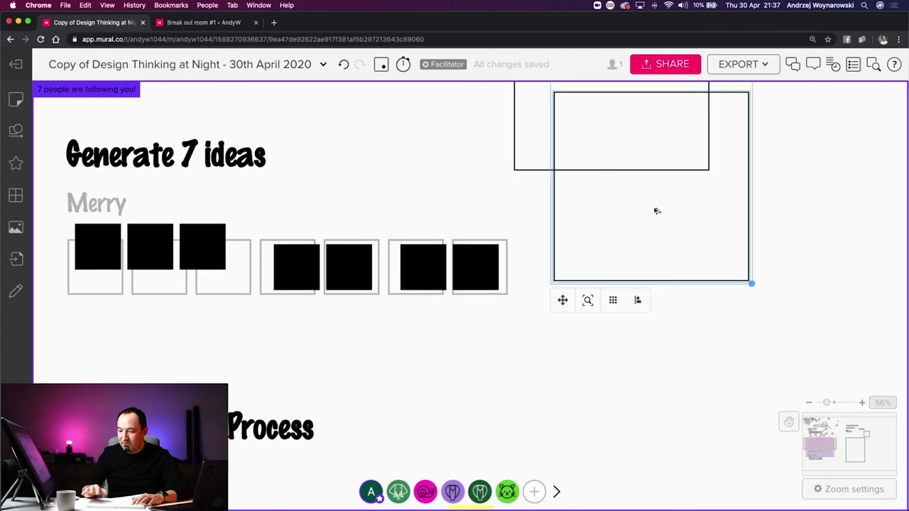
{"action": "scroll", "coordinate": [654, 209], "scroll_direction": "down", "scroll_amount": 5}
{"action": "left_click", "coordinate": [599, 241]}
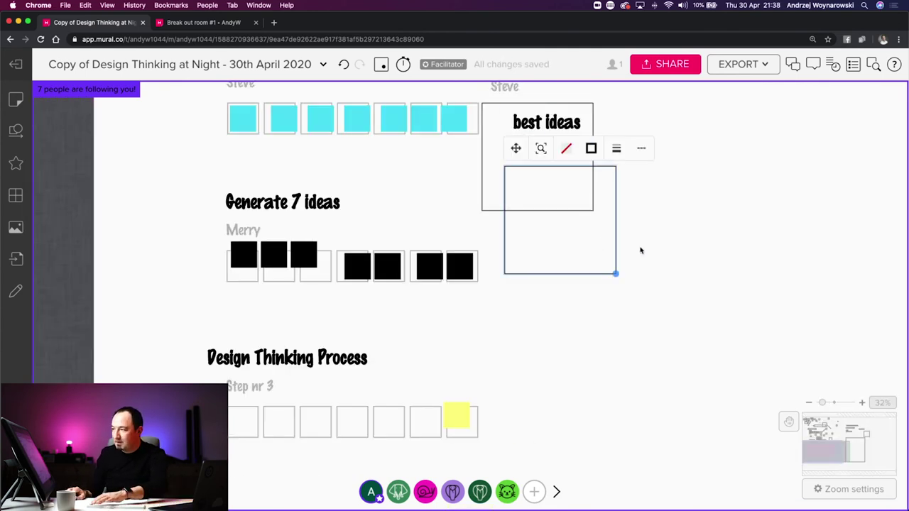
{"action": "key", "text": "Delete"}
{"action": "left_click_drag", "start_coordinate": [633, 187], "coordinate": [501, 83]}
{"action": "left_click", "coordinate": [634, 199]}
{"action": "left_click", "coordinate": [550, 155]}
{"action": "left_click", "coordinate": [527, 177], "text": "shift"}
{"action": "key", "text": "Delete"}
Duplicate the "best ideas" title, name label and large square, placing the copy directly below the original beside the second idea row.
{"action": "left_click_drag", "start_coordinate": [656, 210], "coordinate": [494, 84]}
{"action": "left_click", "coordinate": [520, 239]}
{"action": "left_click_drag", "start_coordinate": [520, 238], "coordinate": [501, 268]}
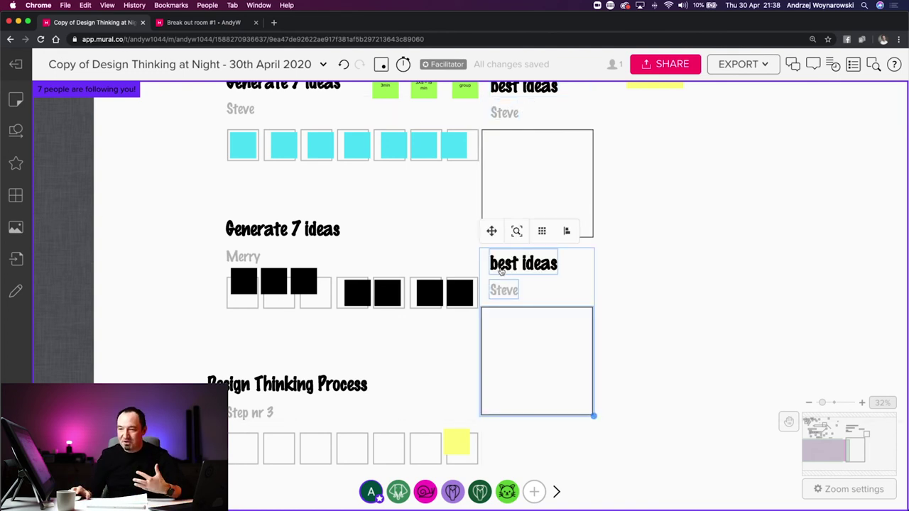
{"action": "left_click", "coordinate": [316, 322]}
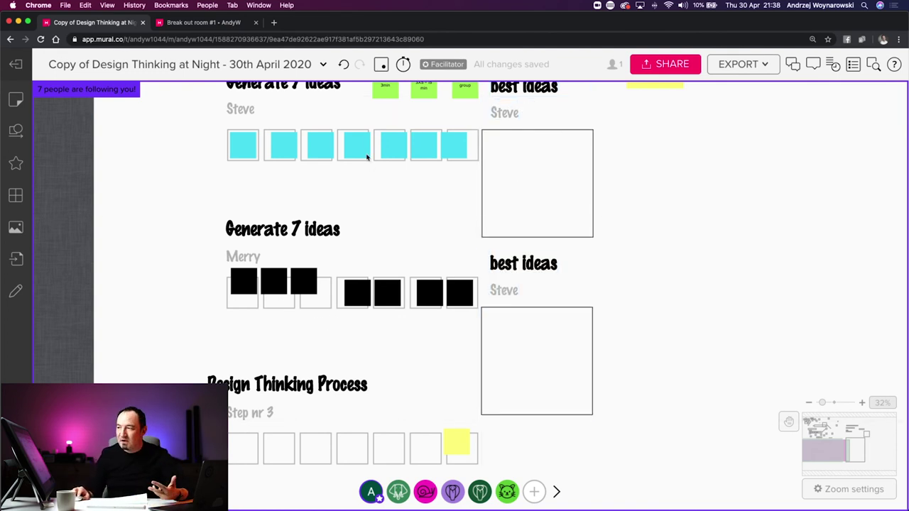
Move three turquoise notes from the first "Generate 7 ideas" row into the upper "best ideas" square.
{"action": "left_click", "coordinate": [247, 144]}
{"action": "left_click_drag", "start_coordinate": [358, 141], "coordinate": [518, 150]}
{"action": "left_click_drag", "start_coordinate": [302, 146], "coordinate": [558, 161]}
{"action": "mouse_move", "coordinate": [538, 218]}
{"action": "left_mouse_down"}
{"action": "mouse_move", "coordinate": [547, 217]}
{"action": "mouse_move", "coordinate": [539, 226]}
{"action": "mouse_move", "coordinate": [528, 217]}
{"action": "left_mouse_up"}
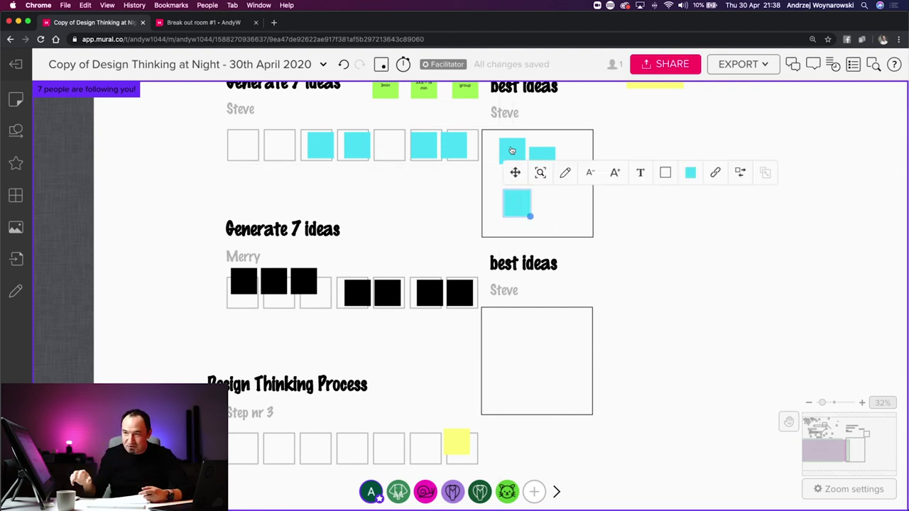
Move three black notes from the second "Generate 7 ideas" row into the lower "best ideas" square and spread them out.
{"action": "left_click_drag", "start_coordinate": [304, 288], "coordinate": [521, 329]}
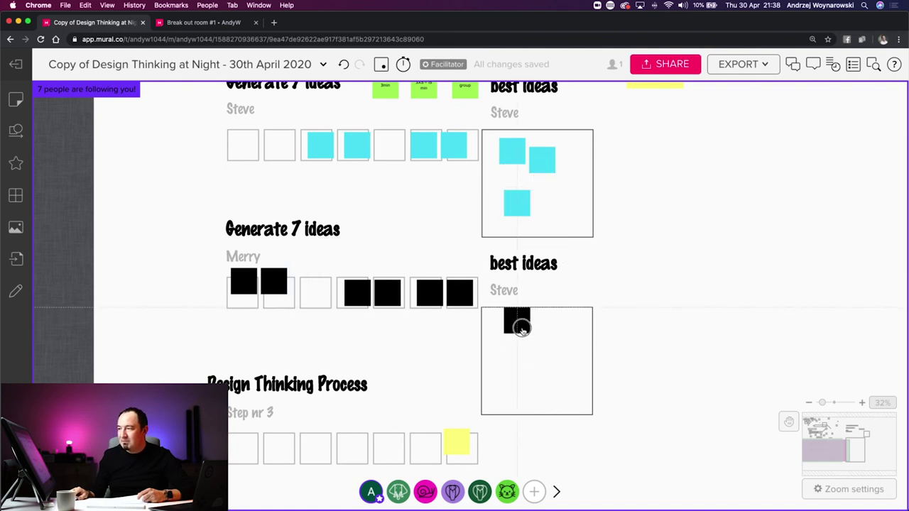
{"action": "left_click_drag", "start_coordinate": [387, 292], "coordinate": [531, 403]}
{"action": "left_click", "coordinate": [440, 304]}
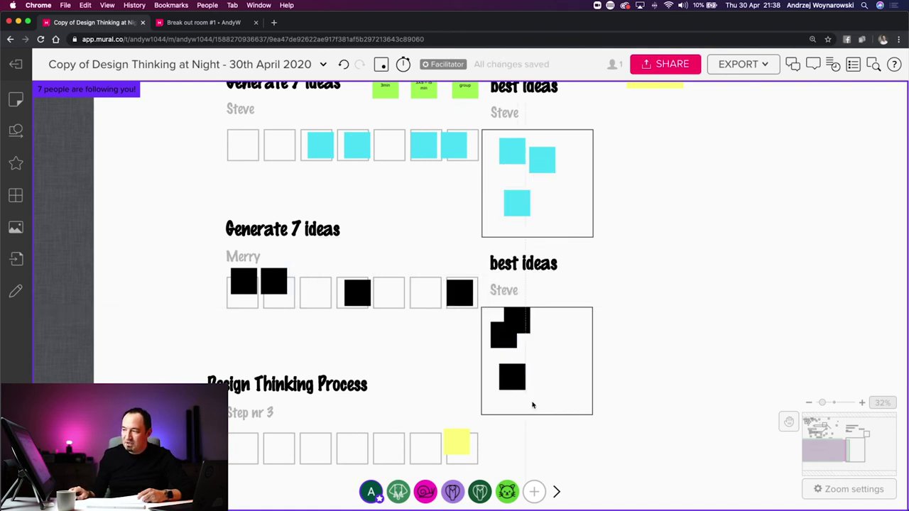
{"action": "left_click", "coordinate": [500, 335]}
{"action": "left_click_drag", "start_coordinate": [500, 335], "coordinate": [510, 355]}
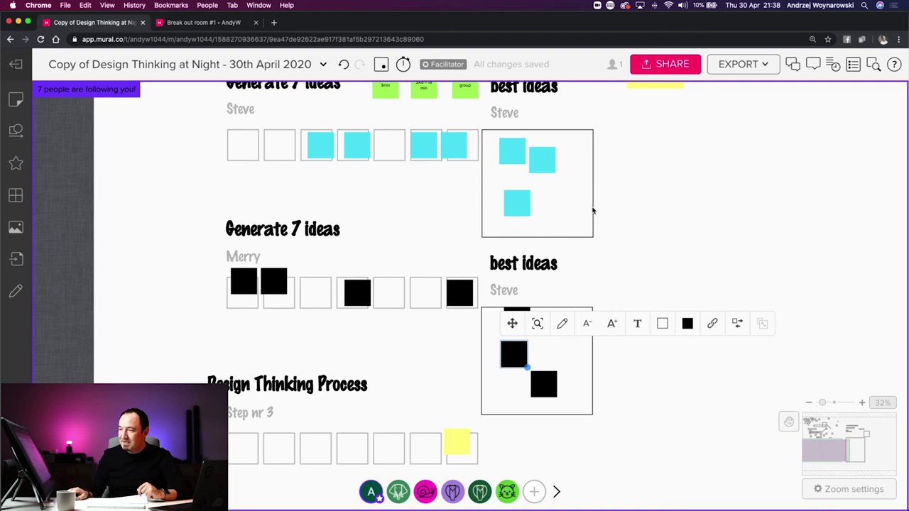
Change the name label of the lower "best ideas" area to the second row's participant name.
{"action": "scroll", "coordinate": [495, 182], "scroll_direction": "up", "scroll_amount": 5}
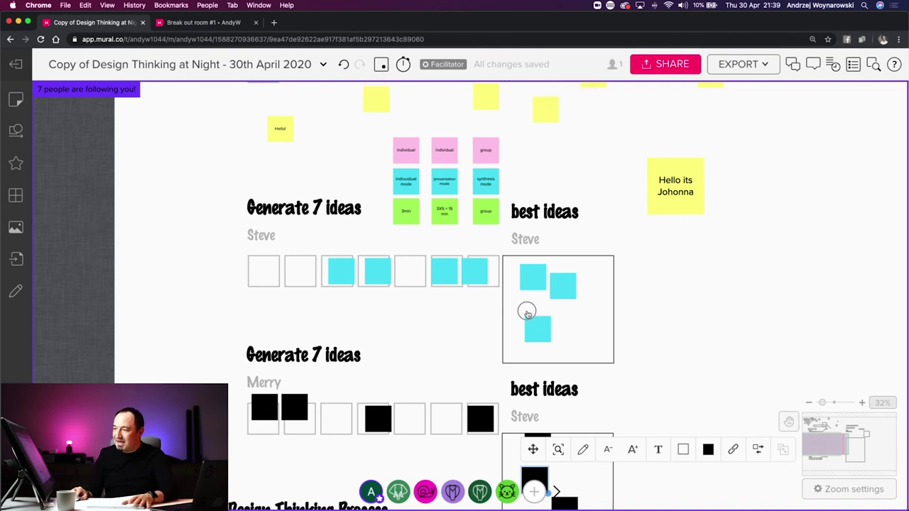
{"action": "scroll", "coordinate": [497, 284], "scroll_direction": "down", "scroll_amount": 5}
{"action": "scroll", "coordinate": [497, 284], "scroll_direction": "right", "scroll_amount": 5}
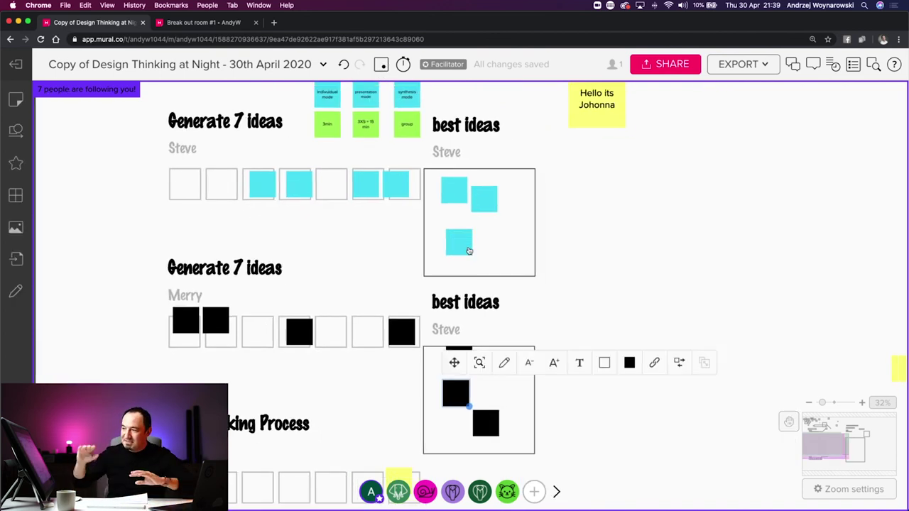
{"action": "left_click", "coordinate": [447, 331]}
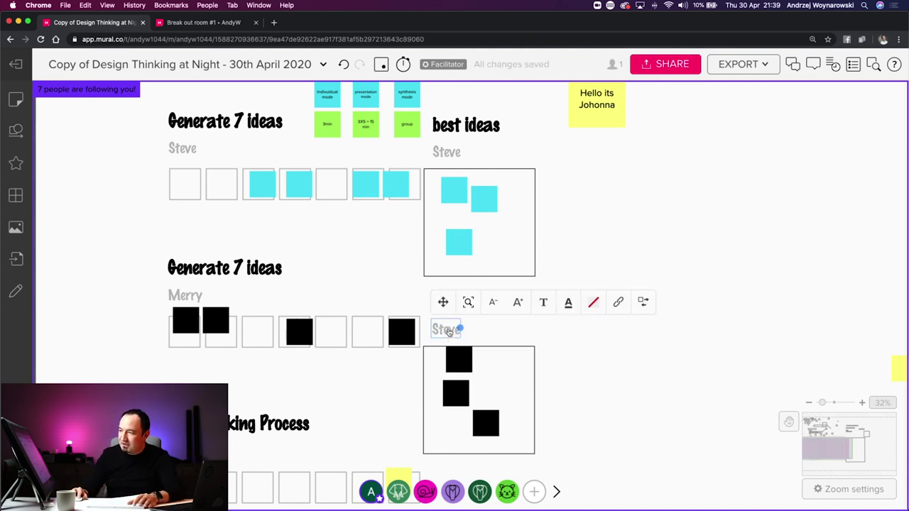
{"action": "double_click", "coordinate": [448, 331]}
{"action": "type", "text": "Merry"}
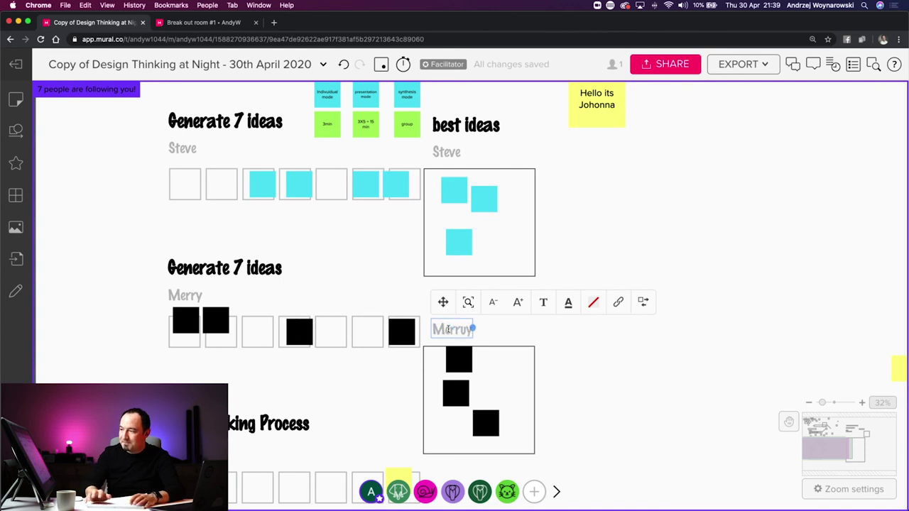
{"action": "left_click", "coordinate": [590, 361]}
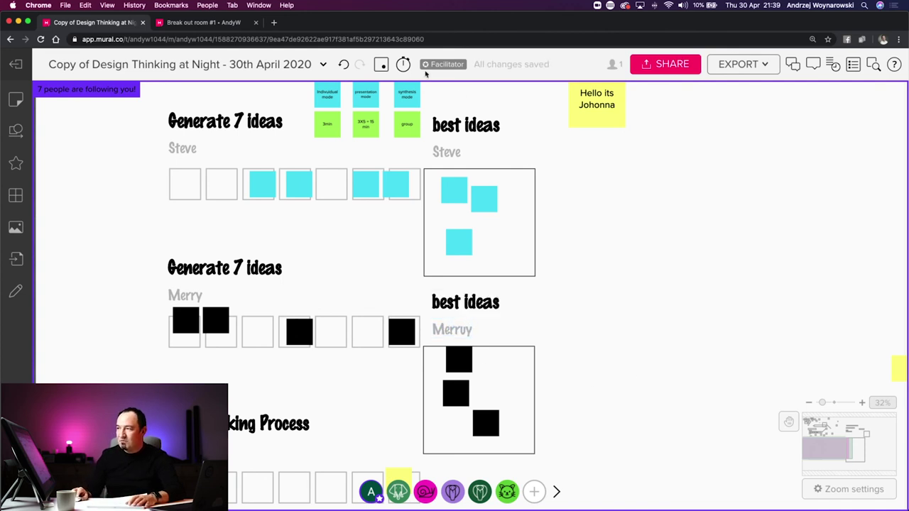
{"action": "left_click", "coordinate": [380, 69]}
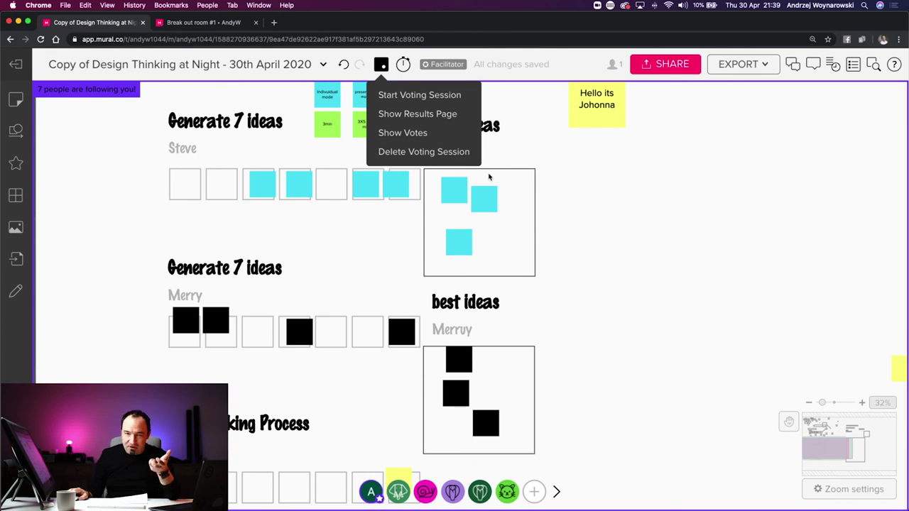
{"action": "left_click", "coordinate": [593, 226]}
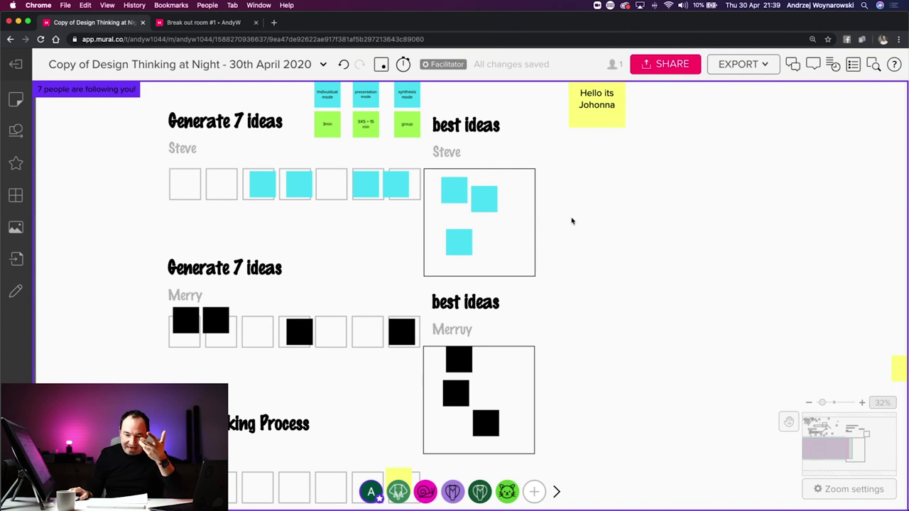
{"action": "scroll", "coordinate": [572, 220], "scroll_direction": "down", "scroll_amount": 3}
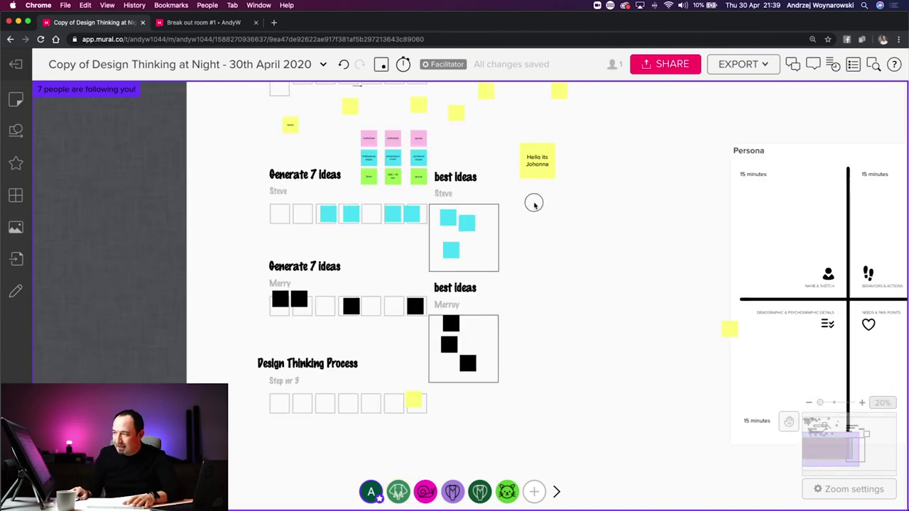
{"action": "scroll", "coordinate": [534, 205], "scroll_direction": "up", "scroll_amount": 3}
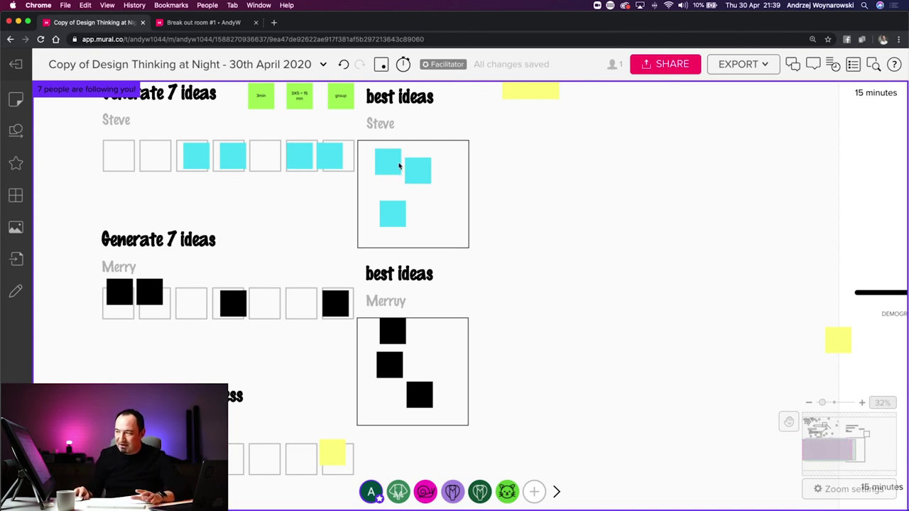
{"action": "left_click_drag", "start_coordinate": [389, 202], "coordinate": [386, 197]}
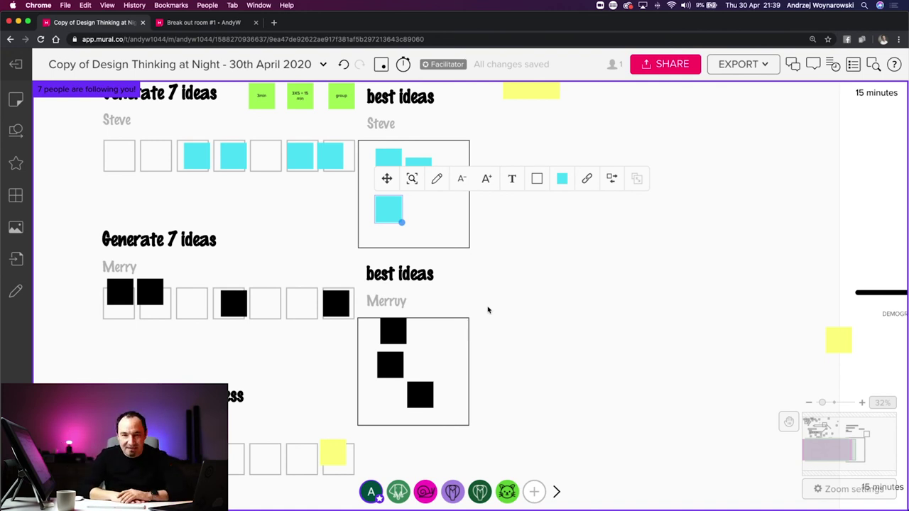
Start a voting session named "Idea Priorities" with 3 votes per person and begin voting.
{"action": "left_click", "coordinate": [381, 64]}
{"action": "left_click", "coordinate": [404, 94]}
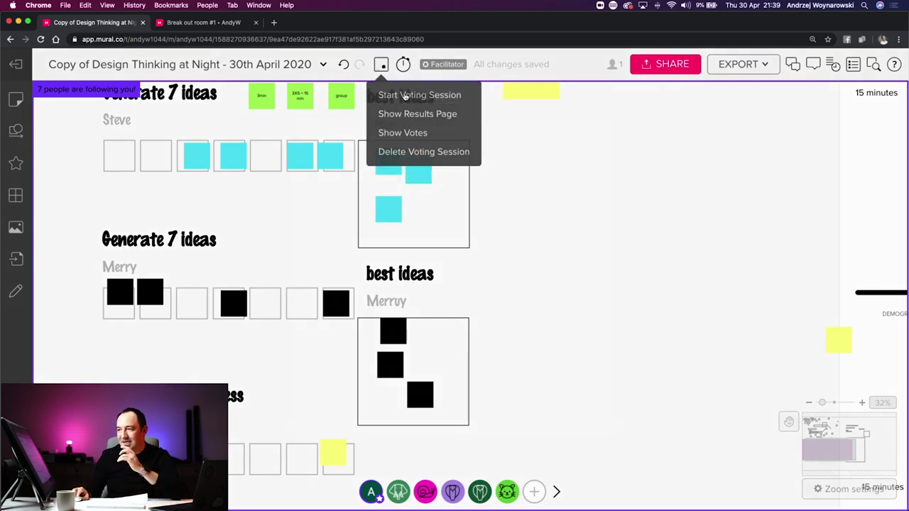
{"action": "left_click", "coordinate": [323, 270]}
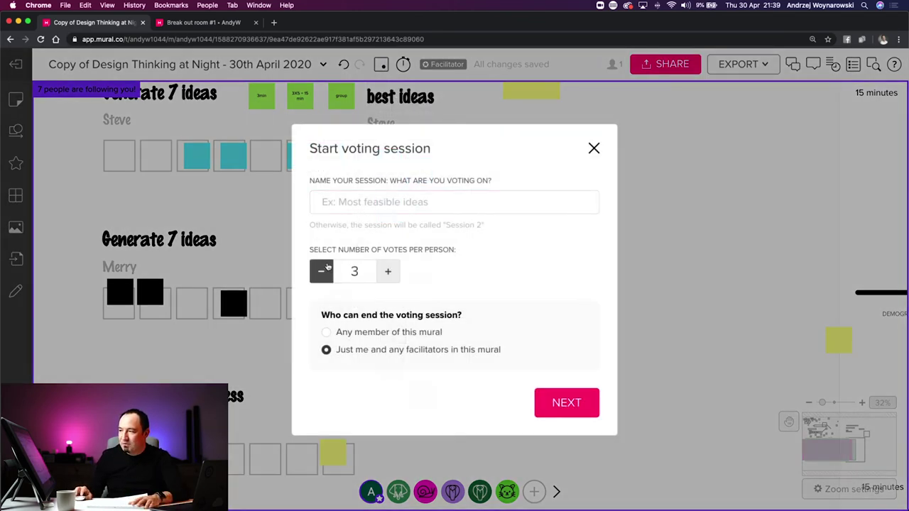
{"action": "left_click", "coordinate": [374, 200]}
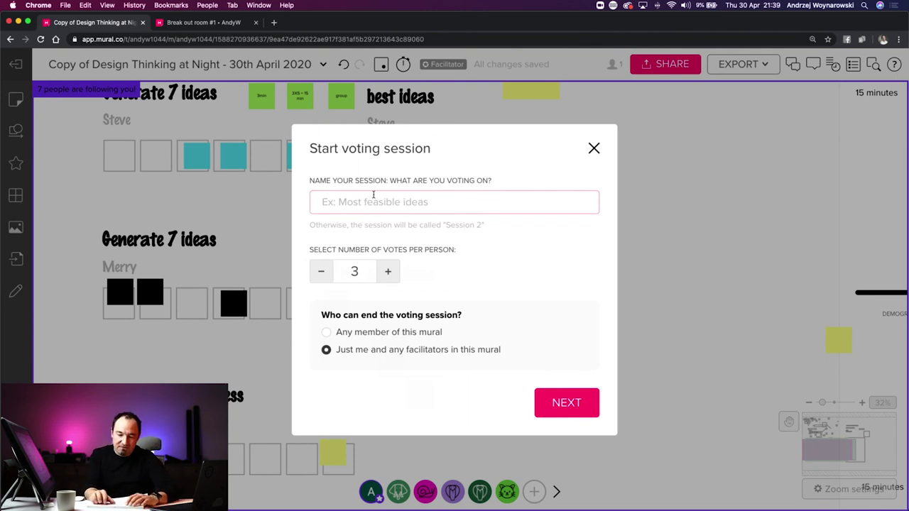
{"action": "type", "text": "Idea "}
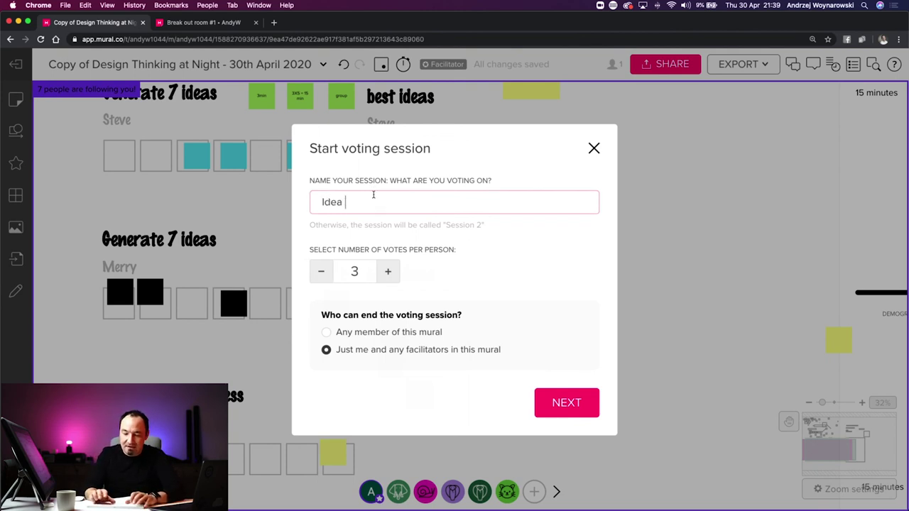
{"action": "type", "text": "Priorities"}
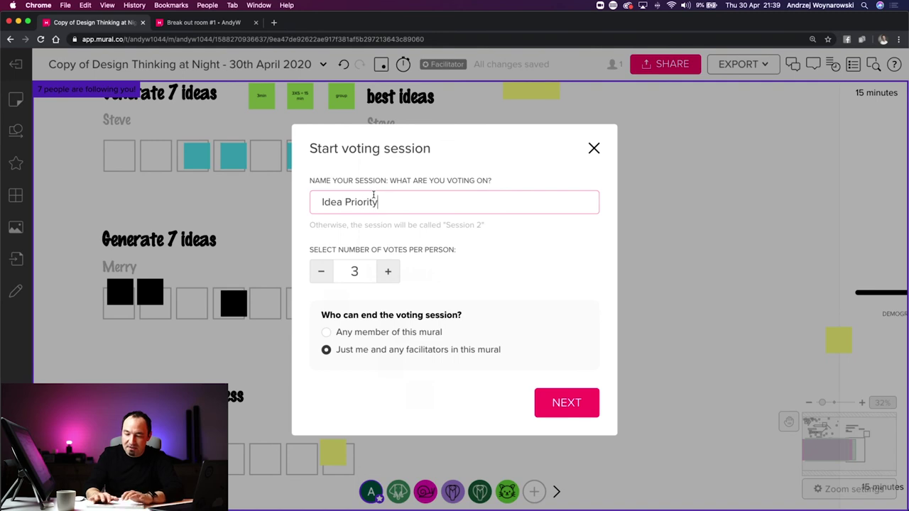
{"action": "left_click", "coordinate": [562, 403]}
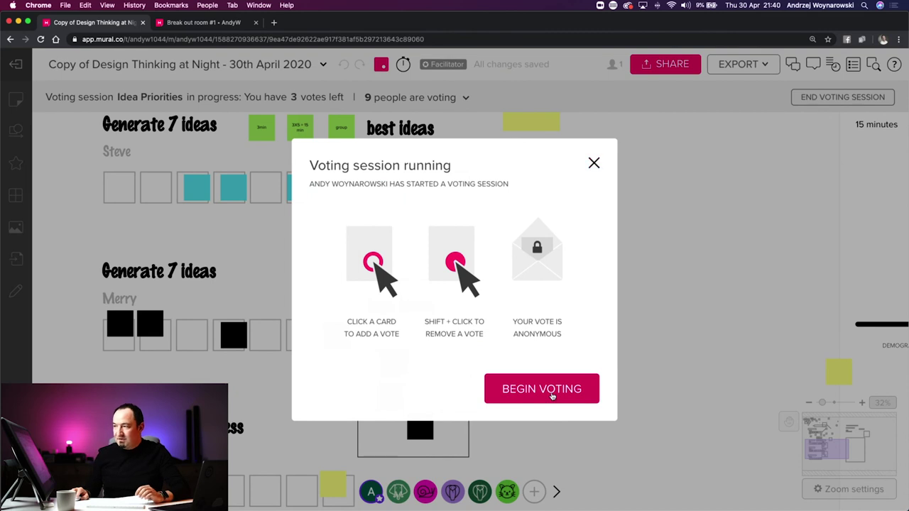
{"action": "left_click", "coordinate": [553, 395]}
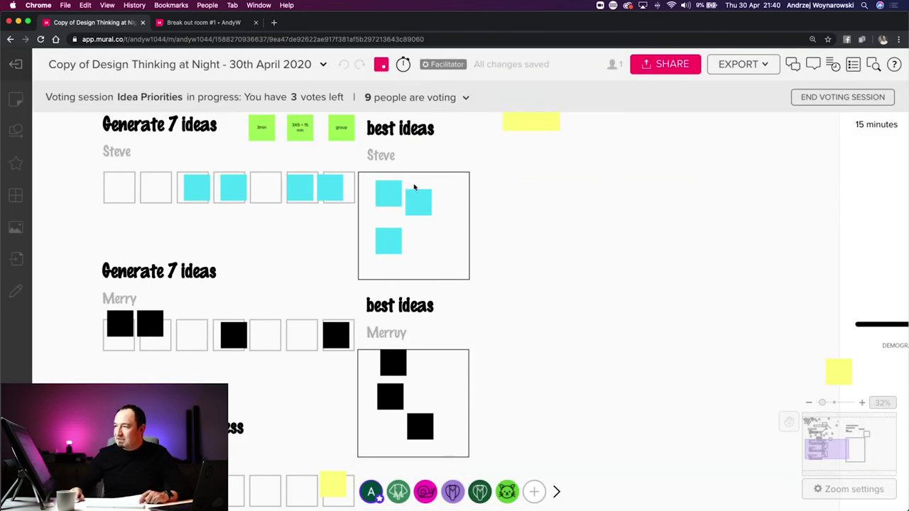
Check the participants' remaining votes and cast one vote on each turquoise note in the upper "best ideas" square.
{"action": "left_click", "coordinate": [463, 100]}
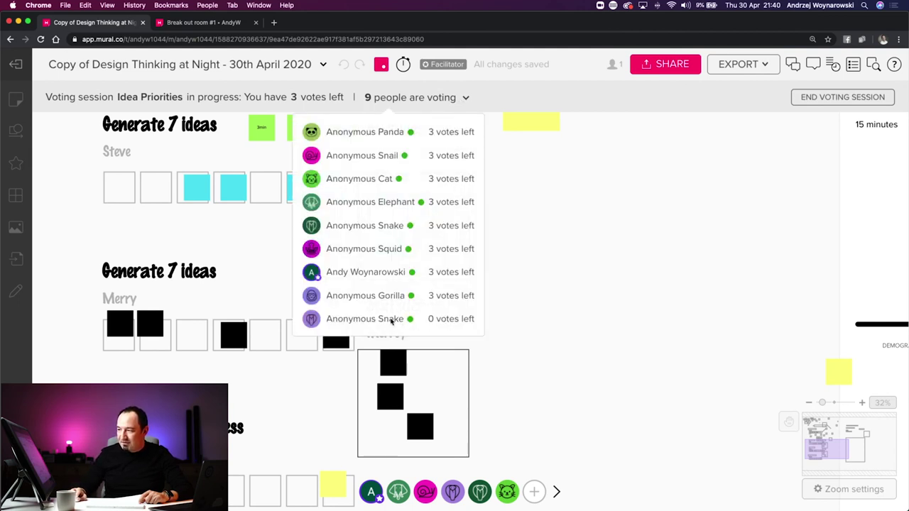
{"action": "left_click", "coordinate": [465, 100]}
{"action": "left_click", "coordinate": [388, 241]}
{"action": "left_click", "coordinate": [419, 203]}
{"action": "left_click", "coordinate": [397, 200]}
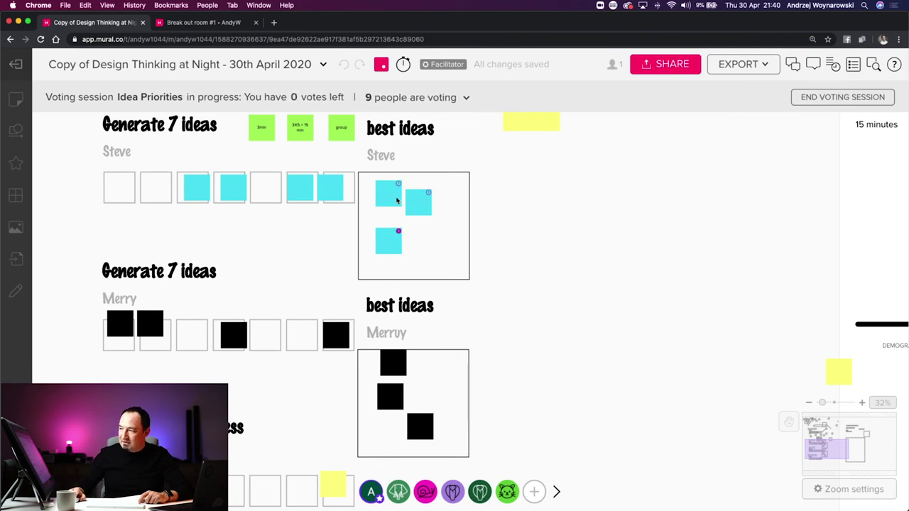
Check who still has votes, end the "Idea Priorities" session for everyone, and look through its voting results.
{"action": "left_click", "coordinate": [465, 99]}
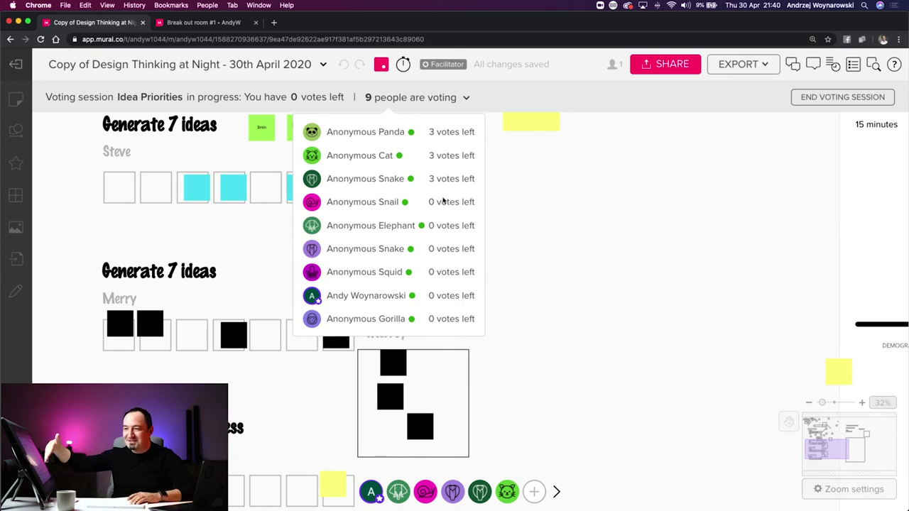
{"action": "left_click", "coordinate": [843, 98]}
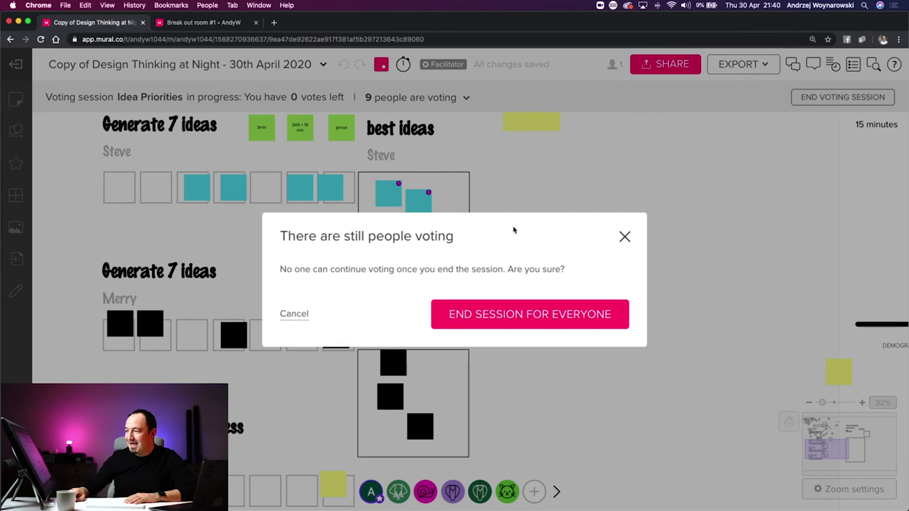
{"action": "left_click", "coordinate": [556, 320]}
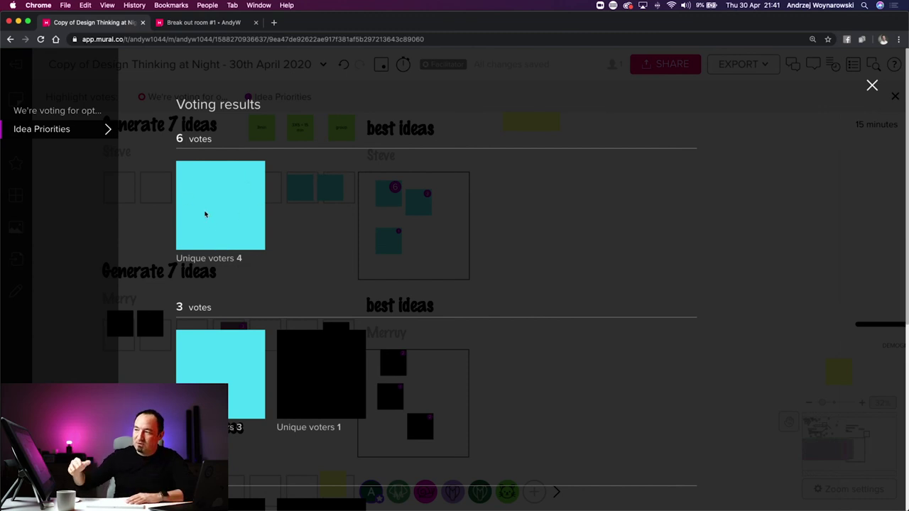
{"action": "scroll", "coordinate": [296, 353], "scroll_direction": "down", "scroll_amount": 3}
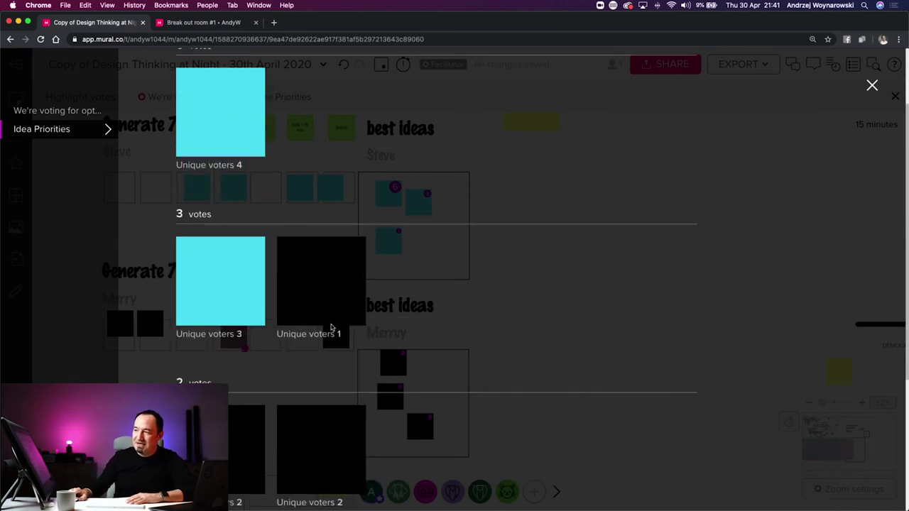
{"action": "scroll", "coordinate": [213, 289], "scroll_direction": "down", "scroll_amount": 3}
{"action": "scroll", "coordinate": [381, 351], "scroll_direction": "down", "scroll_amount": 3}
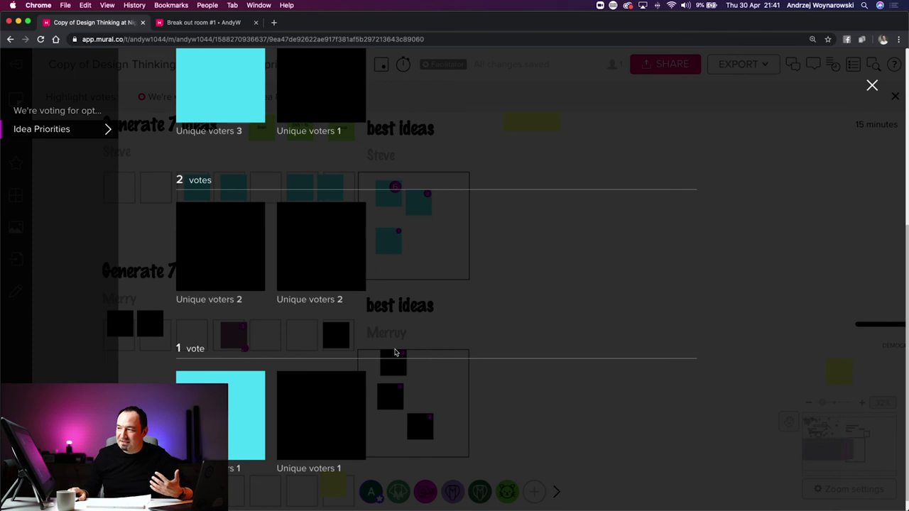
Close the voting results and examine the vote counts on the turquoise notes in the upper "best ideas" square.
{"action": "scroll", "coordinate": [397, 353], "scroll_direction": "up", "scroll_amount": 9}
{"action": "left_click", "coordinate": [872, 86]}
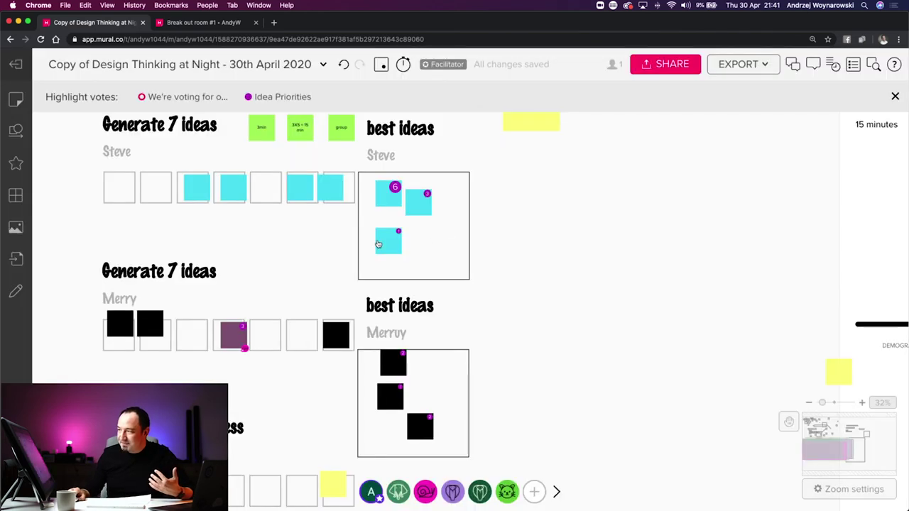
{"action": "scroll", "coordinate": [401, 204], "scroll_direction": "up", "scroll_amount": 5}
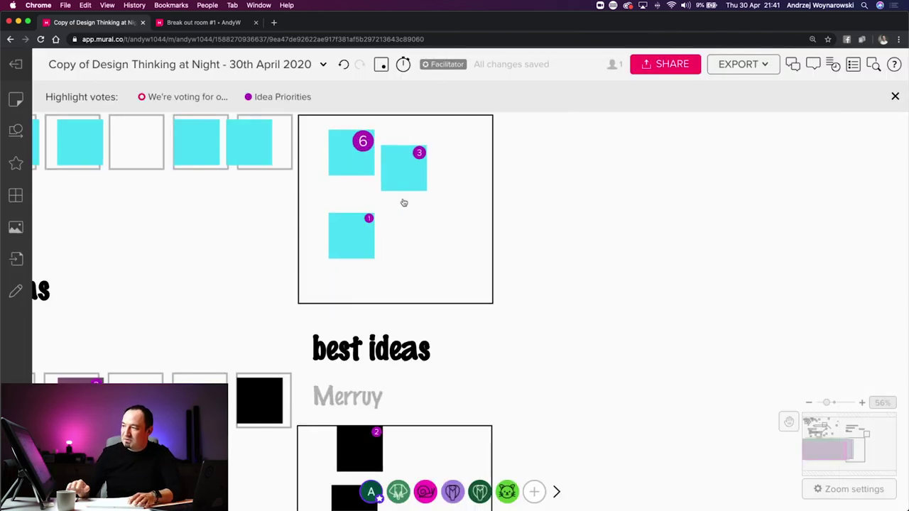
{"action": "scroll", "coordinate": [456, 291], "scroll_direction": "up", "scroll_amount": 3}
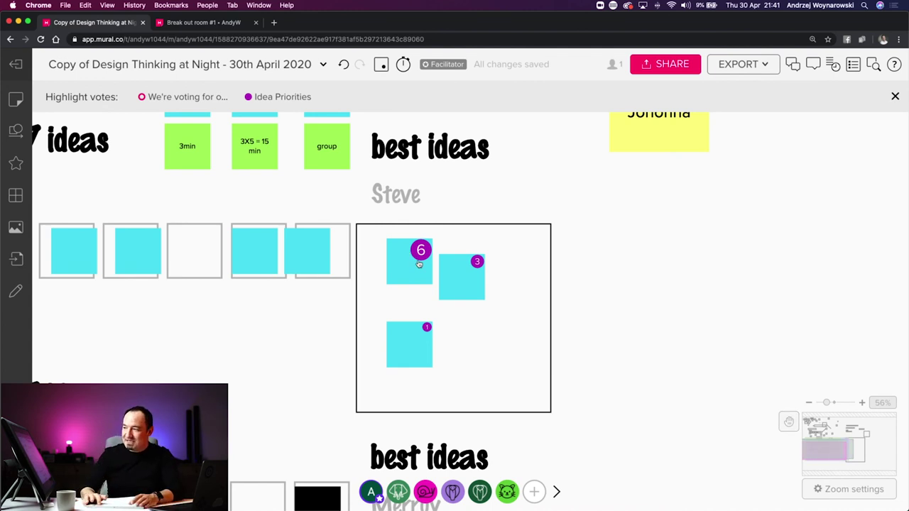
{"action": "scroll", "coordinate": [418, 263], "scroll_direction": "down", "scroll_amount": 5}
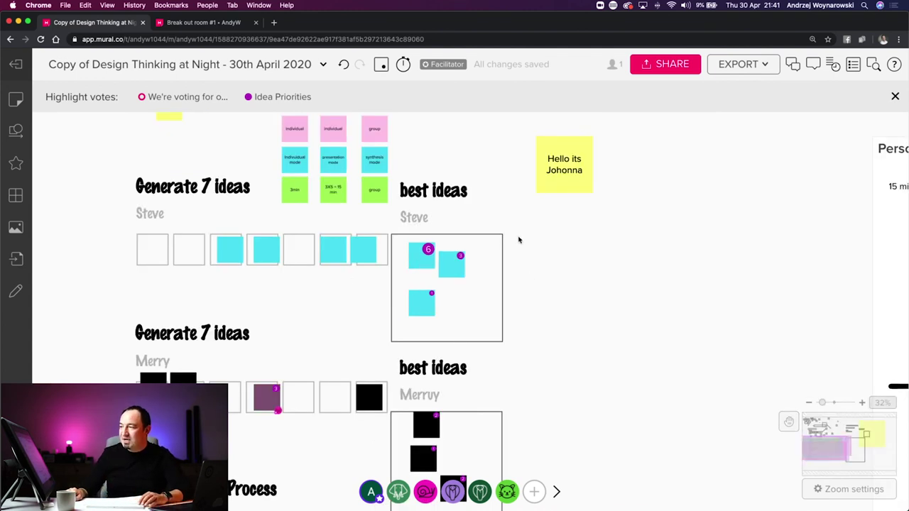
Copy the upper "Generate 7 ideas" heading, its name label and first square into the empty space beside the upper "best ideas" area.
{"action": "left_click", "coordinate": [486, 238]}
{"action": "left_click", "coordinate": [93, 177]}
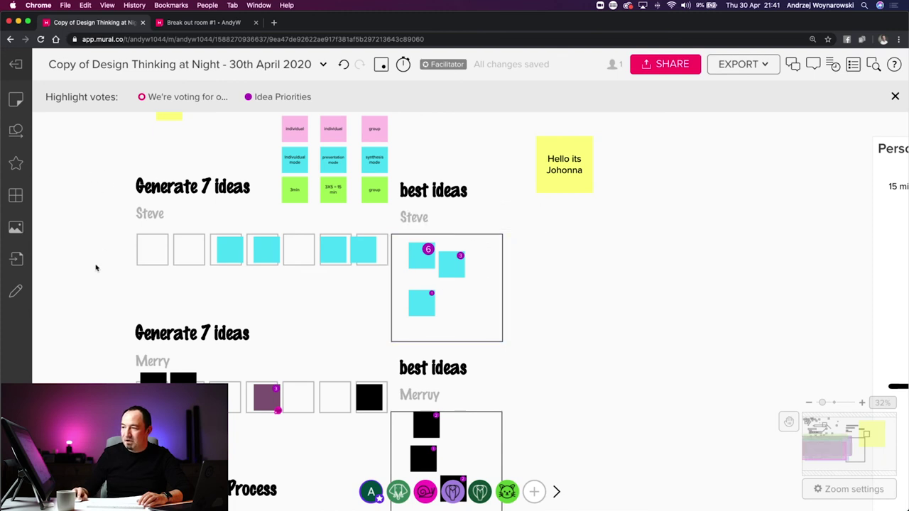
{"action": "left_click_drag", "start_coordinate": [116, 159], "coordinate": [160, 242]}
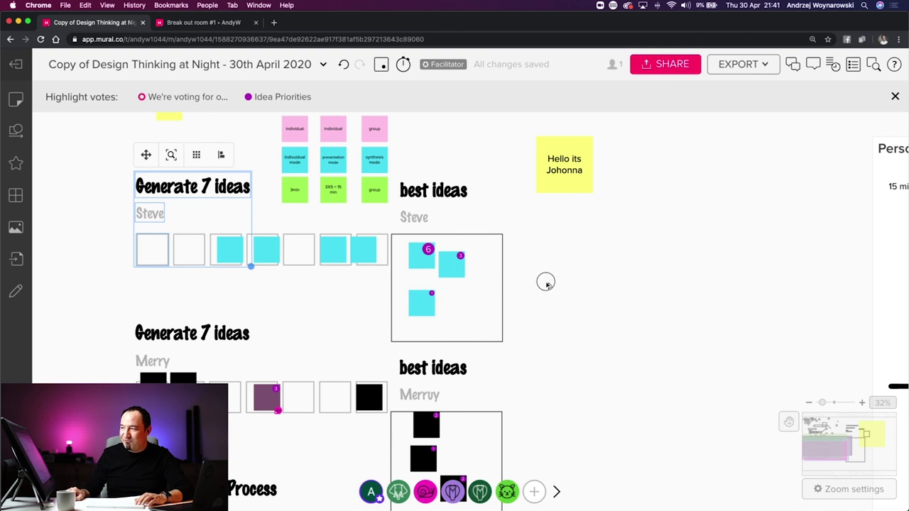
{"action": "key", "text": "ctrl+v"}
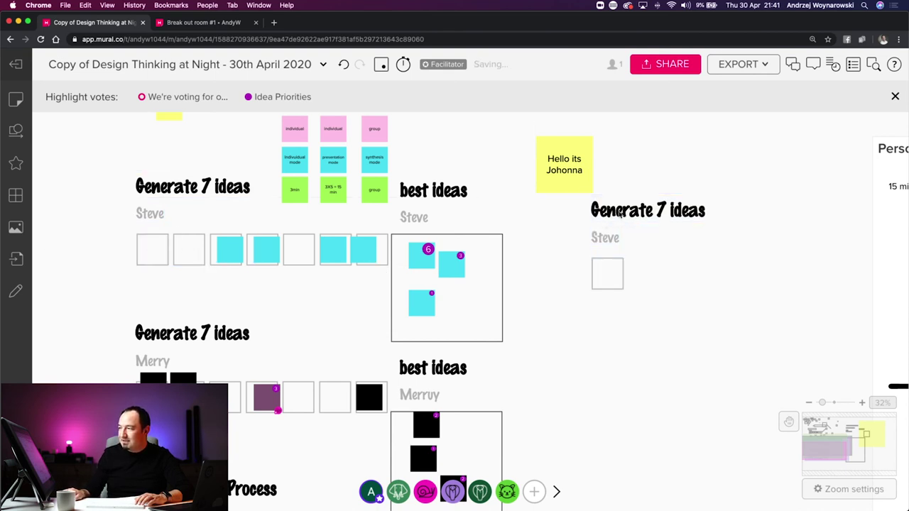
Change the copied heading's text to "Chosen Ideas".
{"action": "double_click", "coordinate": [619, 215]}
{"action": "type", "text": "Csen ideas"}
{"action": "key", "text": "BackSpace"}
{"action": "key", "text": "BackSpace"}
{"action": "key", "text": "BackSpace"}
{"action": "key", "text": "BackSpace"}
{"action": "key", "text": "BackSpace"}
{"action": "key", "text": "BackSpace"}
{"action": "key", "text": "BackSpace"}
{"action": "key", "text": "BackSpace"}
{"action": "key", "text": "BackSpace"}
{"action": "key", "text": "BackSpace"}
{"action": "type", "text": "H"}
{"action": "key", "text": "BackSpace"}
{"action": "type", "text": "Chosen Ideas"}
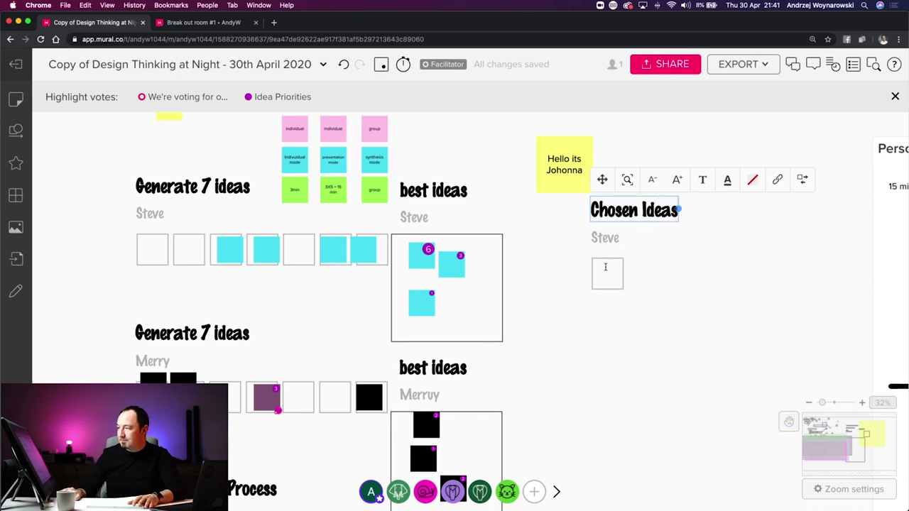
Replace the name label under "Chosen Ideas" with "max 5".
{"action": "double_click", "coordinate": [605, 240]}
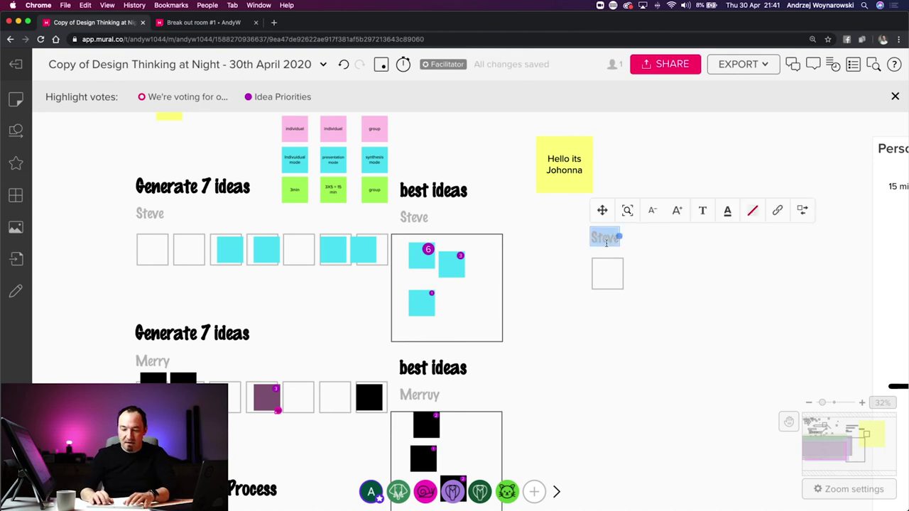
{"action": "type", "text": "max 6"}
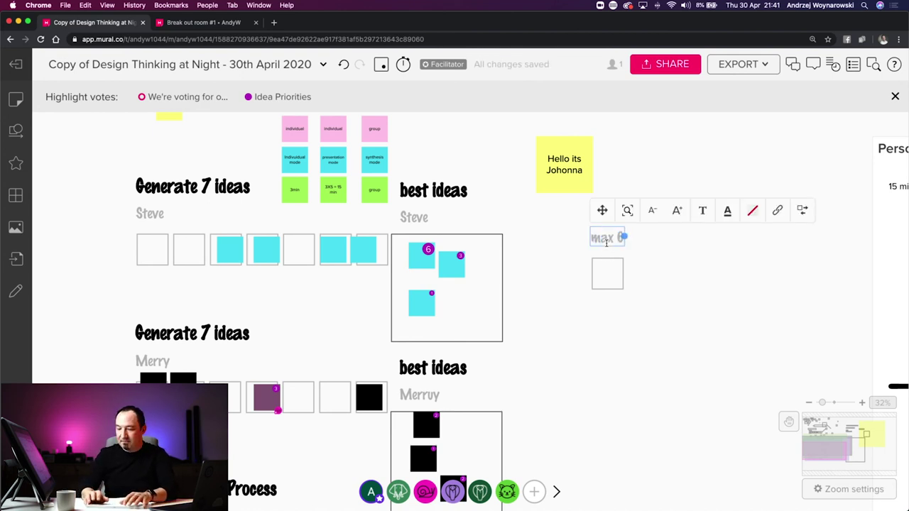
{"action": "key", "text": "BackSpace"}
{"action": "type", "text": "5"}
{"action": "left_click", "coordinate": [641, 300]}
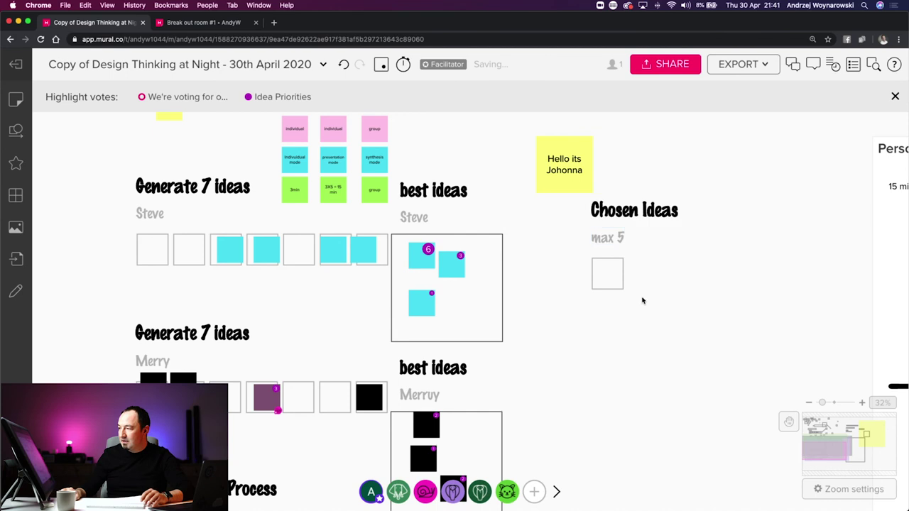
Enlarge the small square under "Chosen Ideas" to about the size of a "best ideas" square.
{"action": "left_click", "coordinate": [622, 287]}
{"action": "left_click_drag", "start_coordinate": [623, 289], "coordinate": [703, 367]}
{"action": "left_click", "coordinate": [543, 303]}
Move the three turquoise notes and two voted black notes from the "best ideas" squares into the "Chosen Ideas" square.
{"action": "left_click_drag", "start_coordinate": [423, 253], "coordinate": [650, 280]}
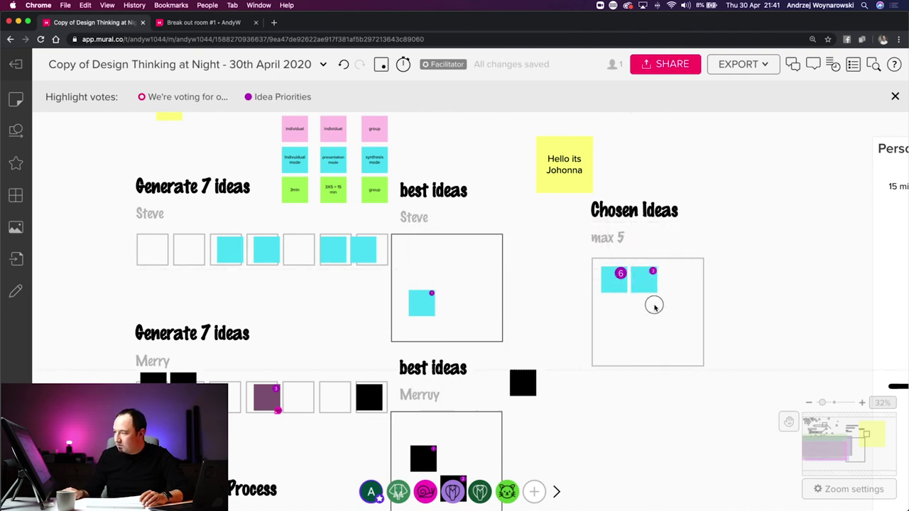
{"action": "left_click_drag", "start_coordinate": [692, 281], "coordinate": [675, 281]}
{"action": "scroll", "coordinate": [472, 455], "scroll_direction": "down", "scroll_amount": 2}
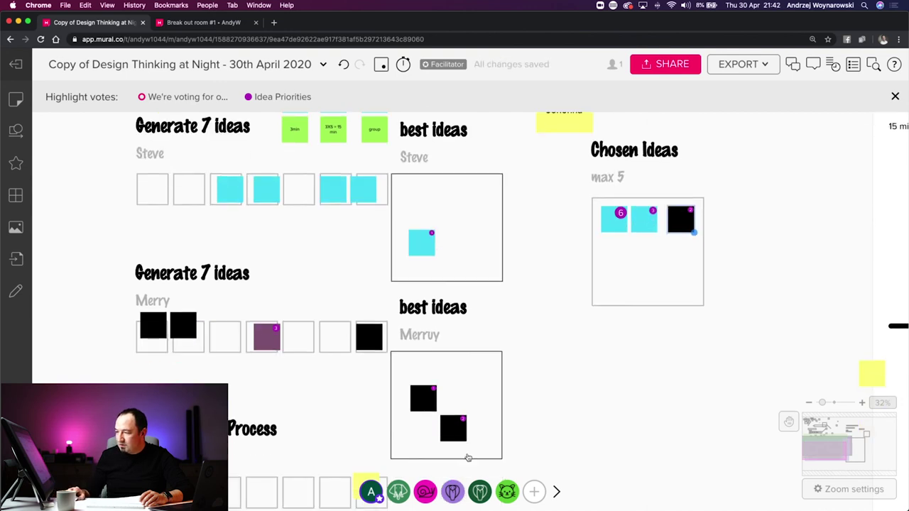
{"action": "left_click_drag", "start_coordinate": [462, 426], "coordinate": [719, 239]}
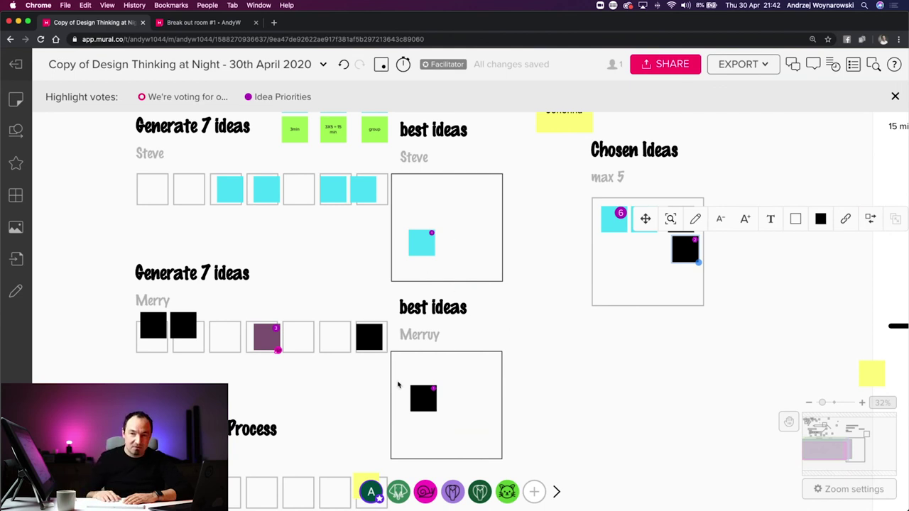
{"action": "left_click", "coordinate": [431, 248]}
{"action": "left_click_drag", "start_coordinate": [553, 256], "coordinate": [648, 259]}
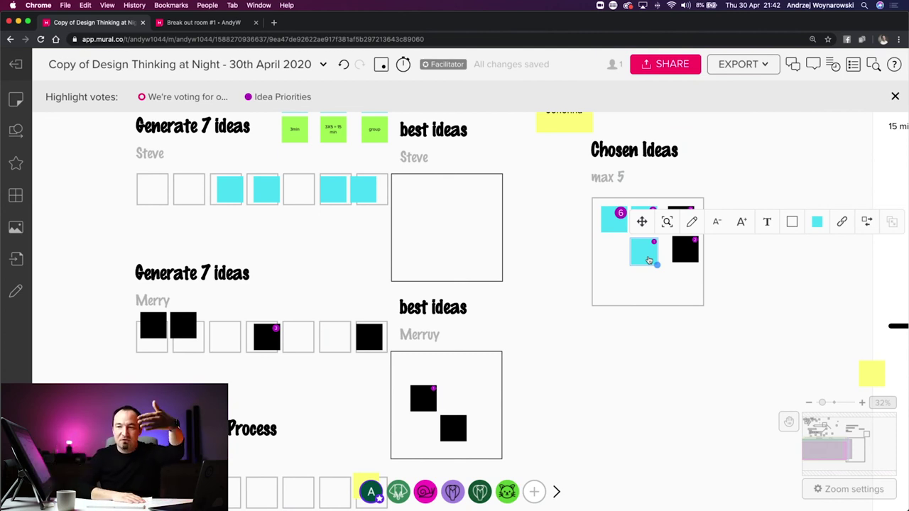
{"action": "scroll", "coordinate": [575, 227], "scroll_direction": "down", "scroll_amount": 5}
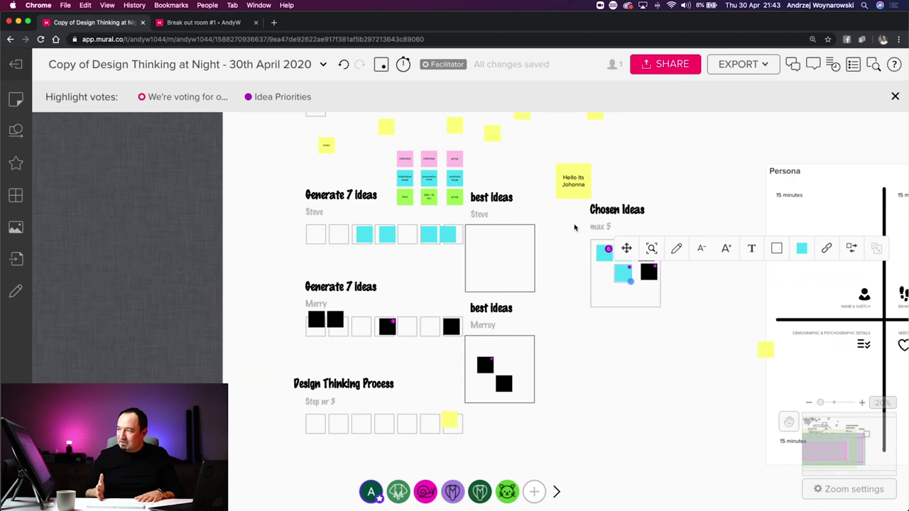
{"action": "scroll", "coordinate": [574, 227], "scroll_direction": "left", "scroll_amount": 5}
{"action": "scroll", "coordinate": [282, 213], "scroll_direction": "right", "scroll_amount": 10}
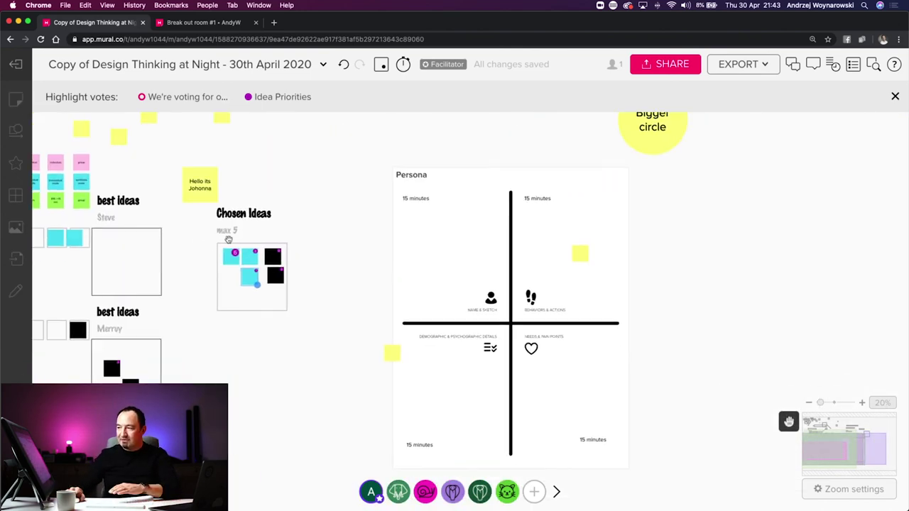
{"action": "left_click", "coordinate": [228, 245]}
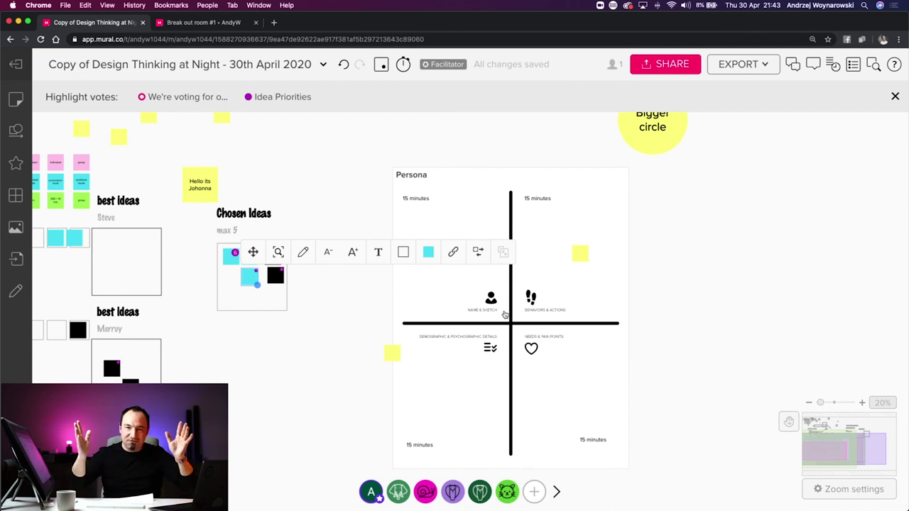